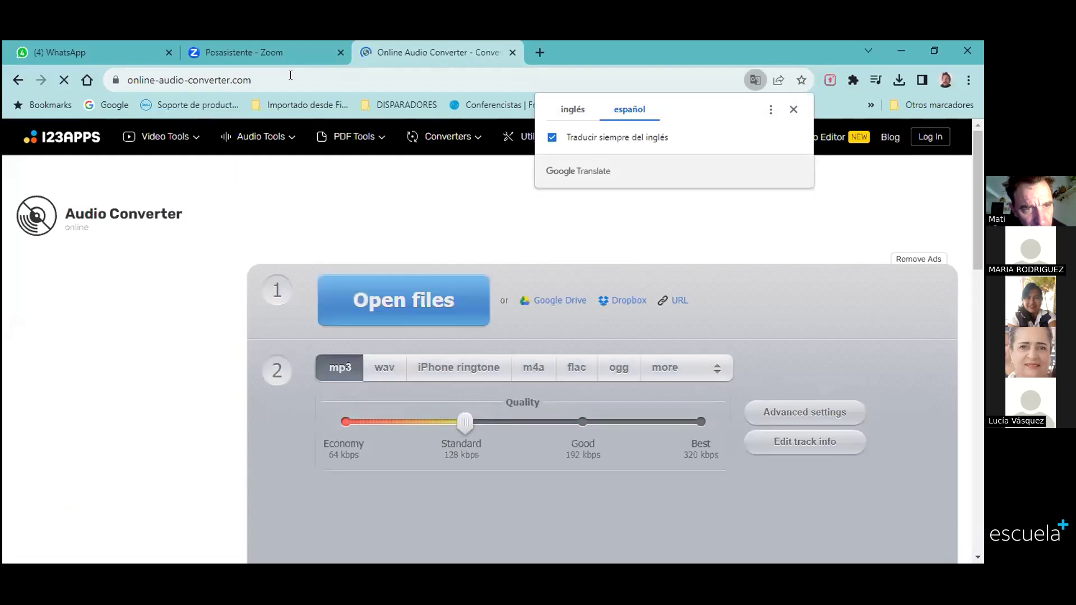
click(291, 75)
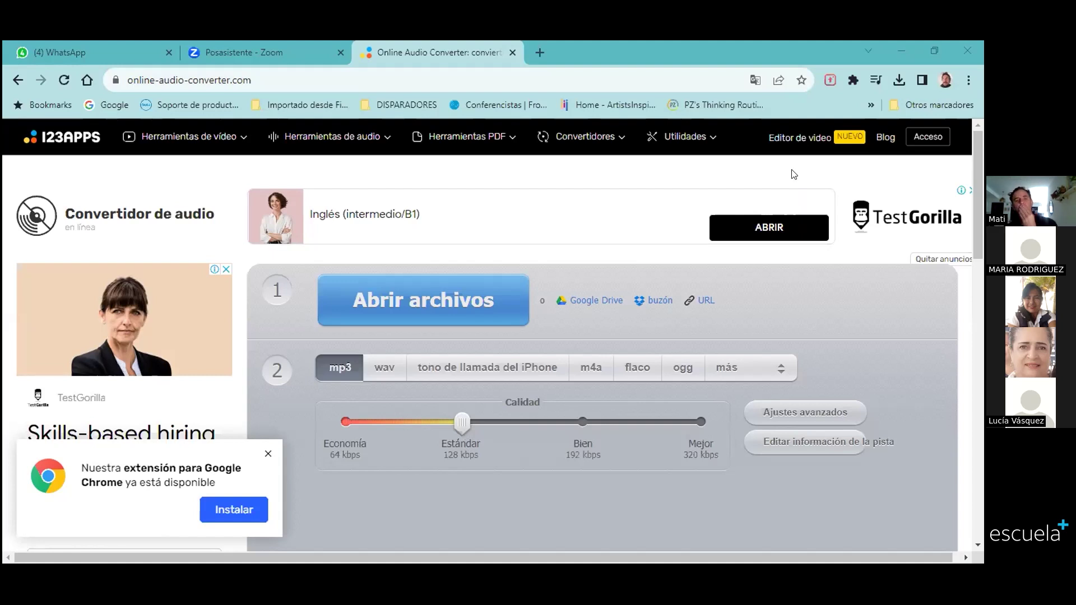
drag(794, 160, 733, 44)
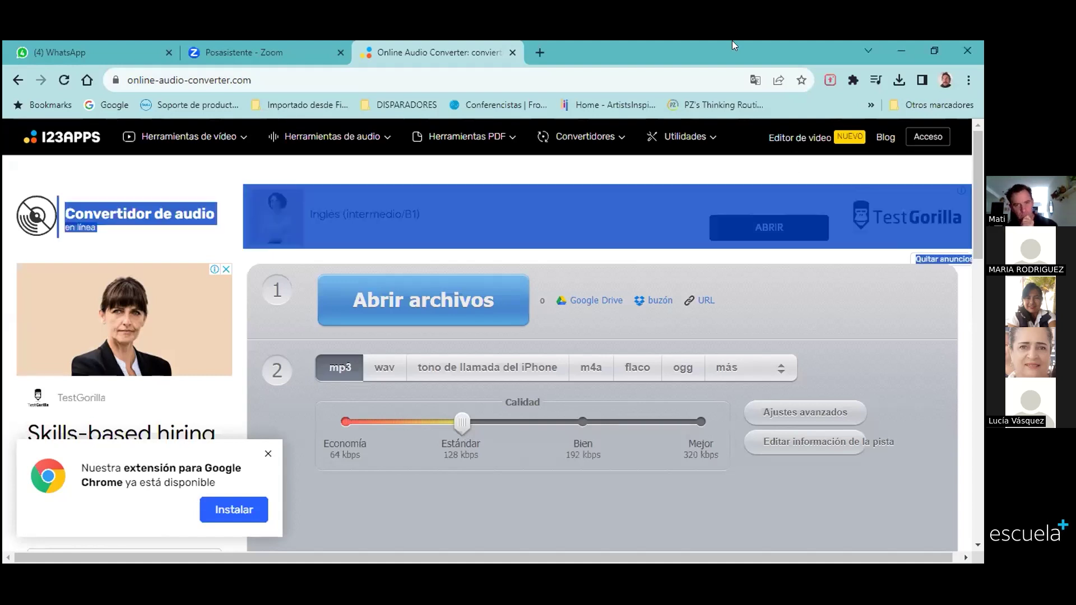
click(521, 155)
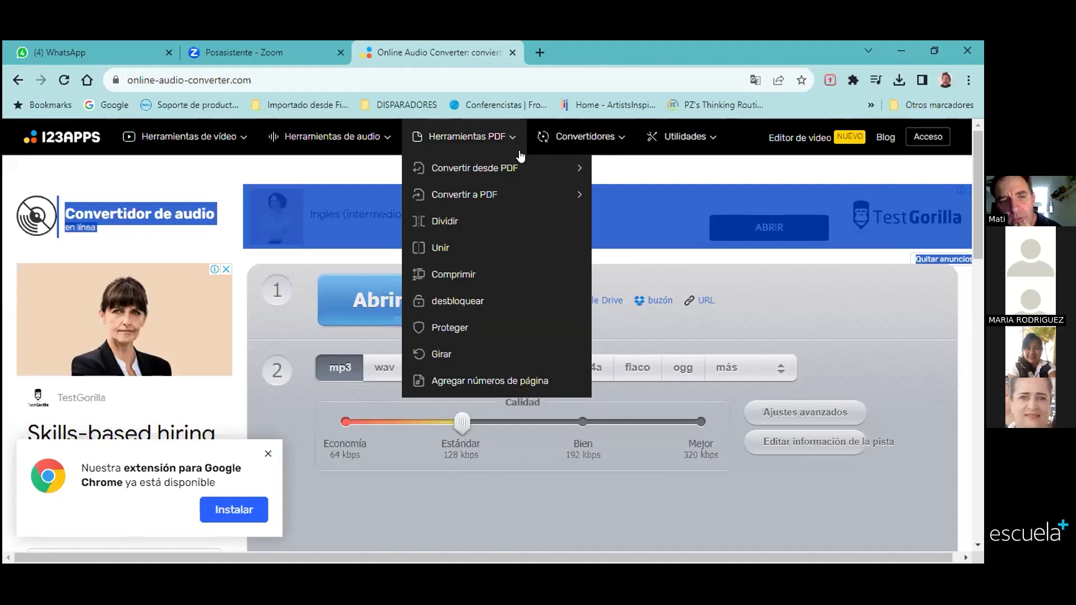
click(521, 155)
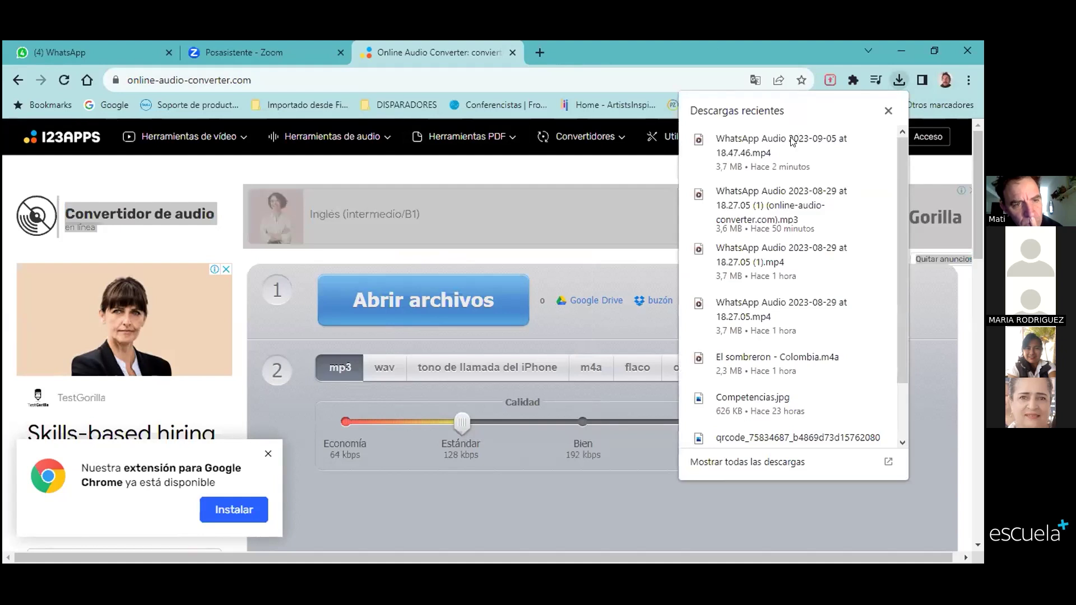
Step: Upload the recently downloaded file "WhatsApp Audio 2023-09-05 at 18.47.46.mp4" to the online audio converter
drag(792, 140, 711, 153)
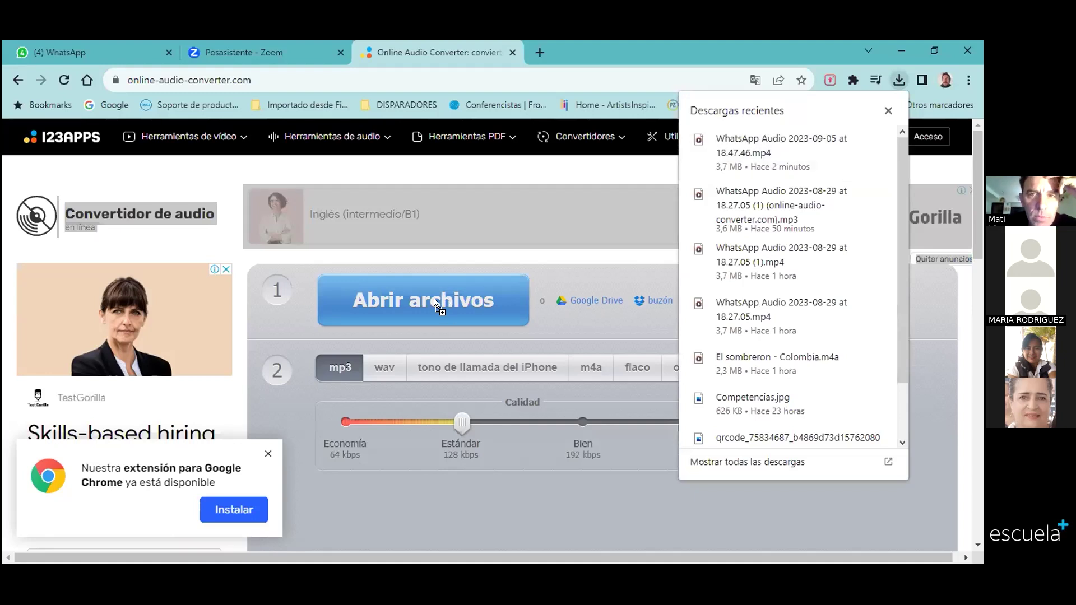
drag(432, 298, 432, 299)
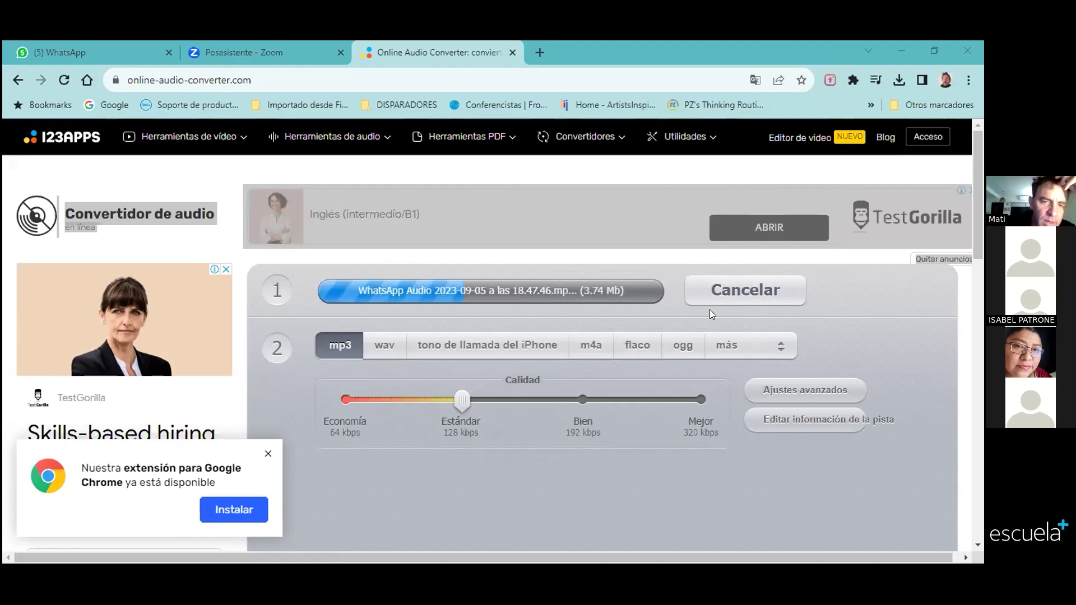
scroll(709, 310, down, 2)
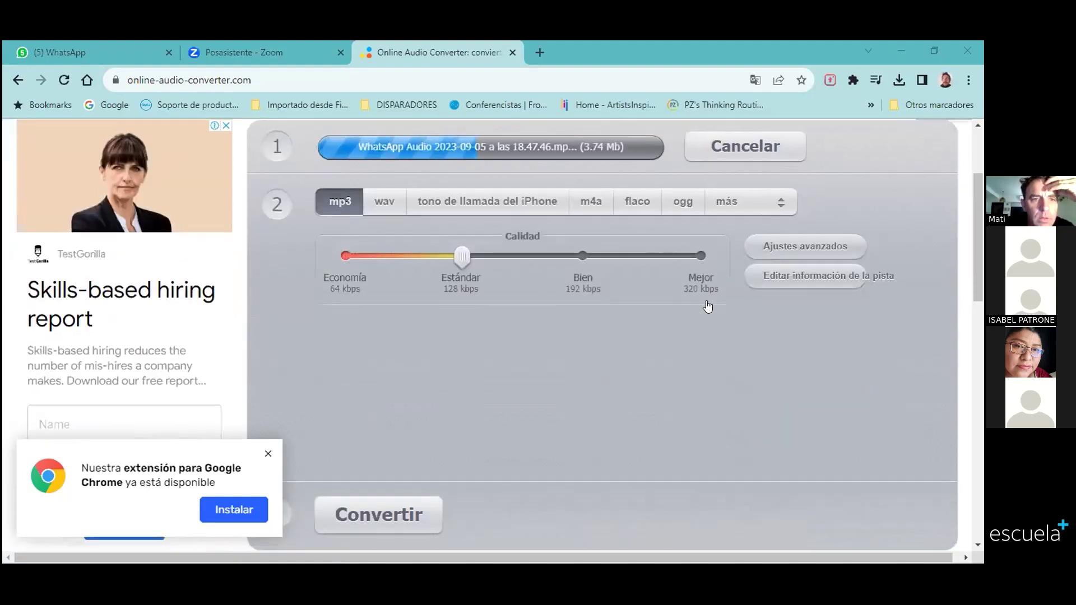
scroll(708, 305, up, 2)
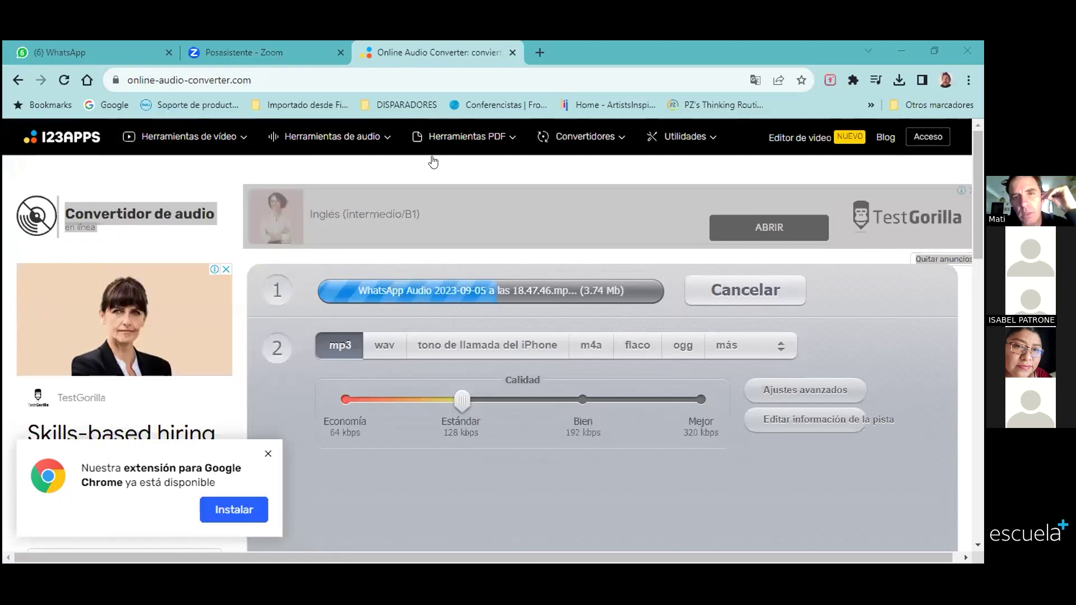
mouse_move(370, 139)
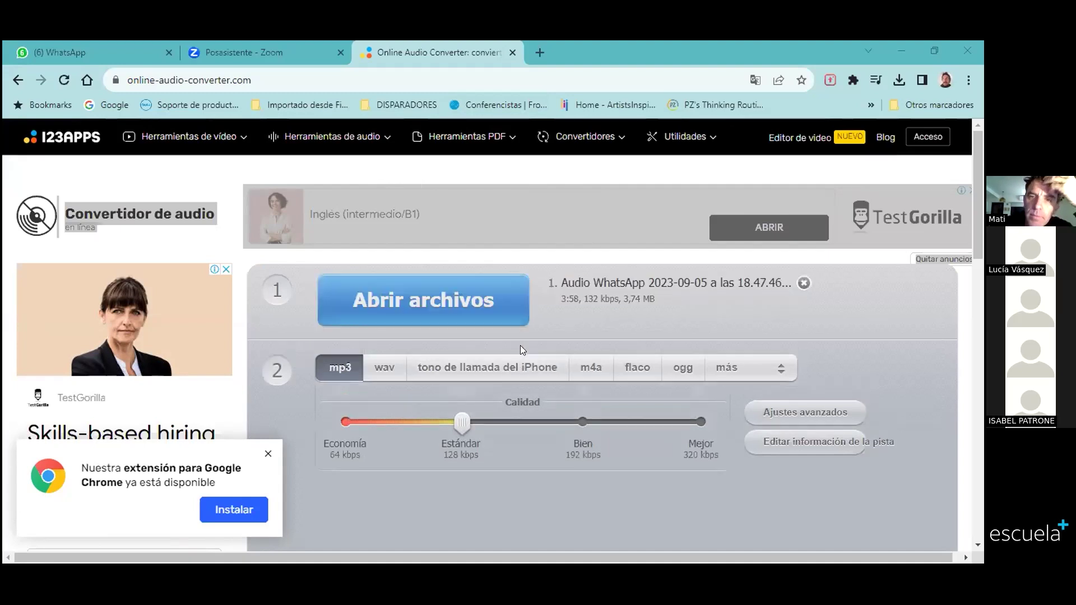
Step: Dismiss the Chrome extension notice and convert the uploaded audio to mp3 at standard 128 kbps quality
scroll(684, 334, down, 1)
scroll(680, 334, down, 3)
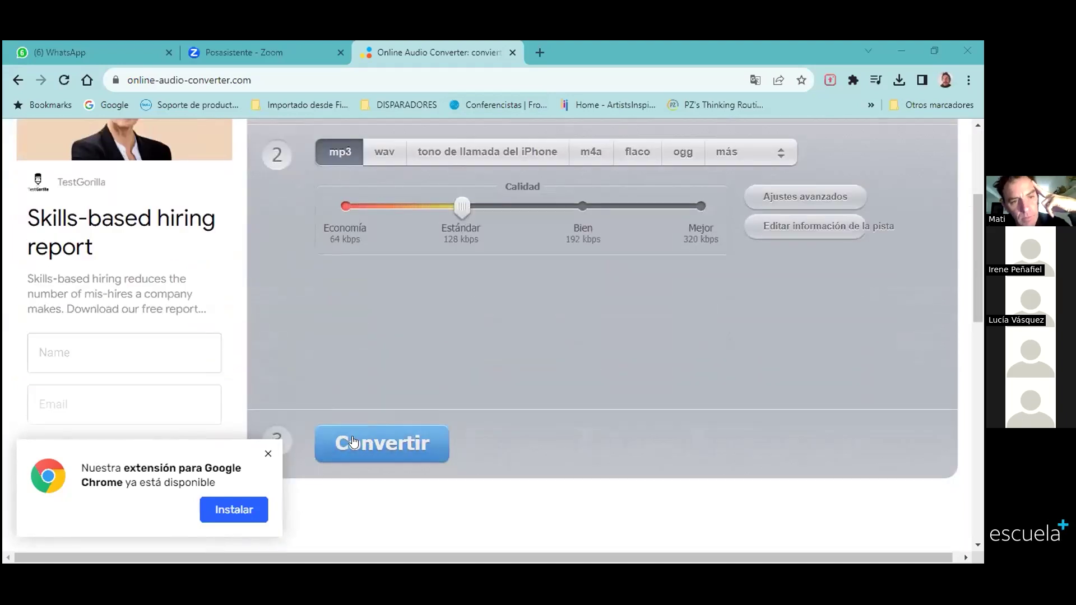
click(261, 457)
click(401, 444)
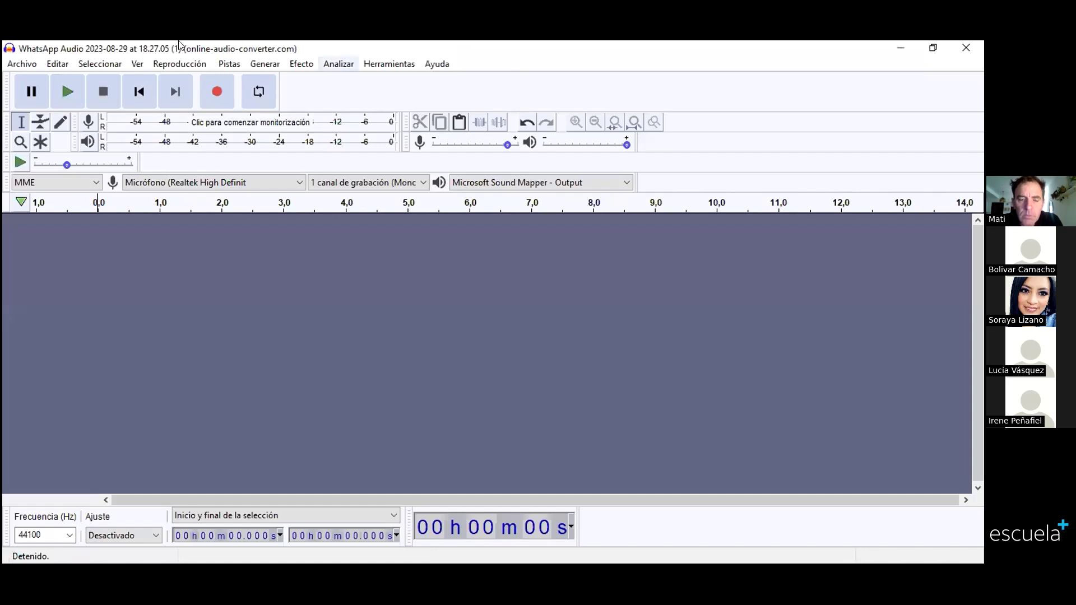
Step: In Audacity, import the converted MP3 "WhatsApp Audio 2023-09-05 at 18.47.46 (online-audio-converter.com)" from the Descargas folder
click(23, 63)
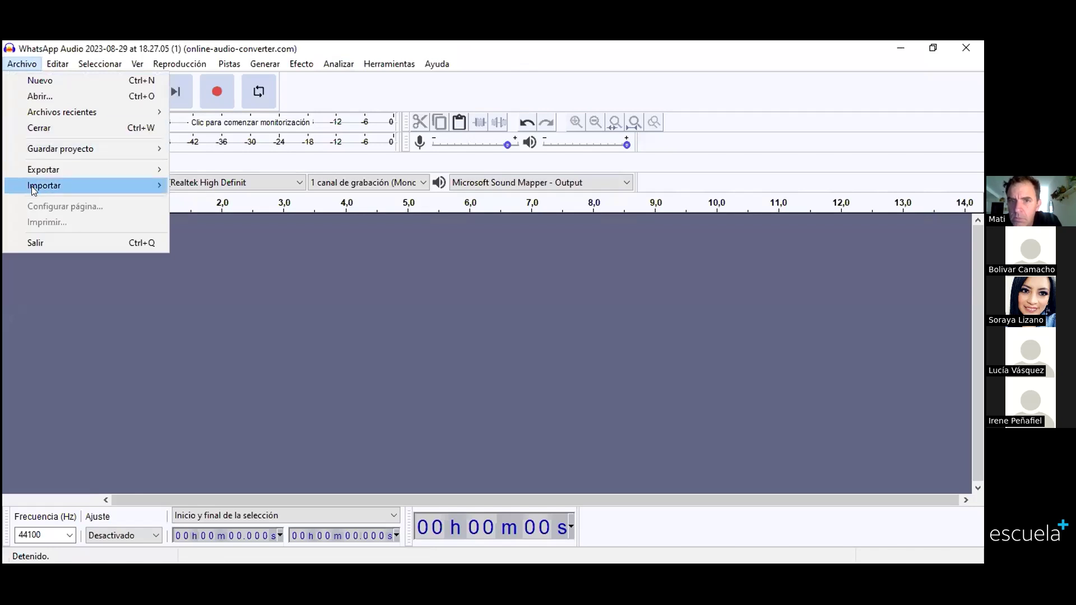
mouse_move(30, 186)
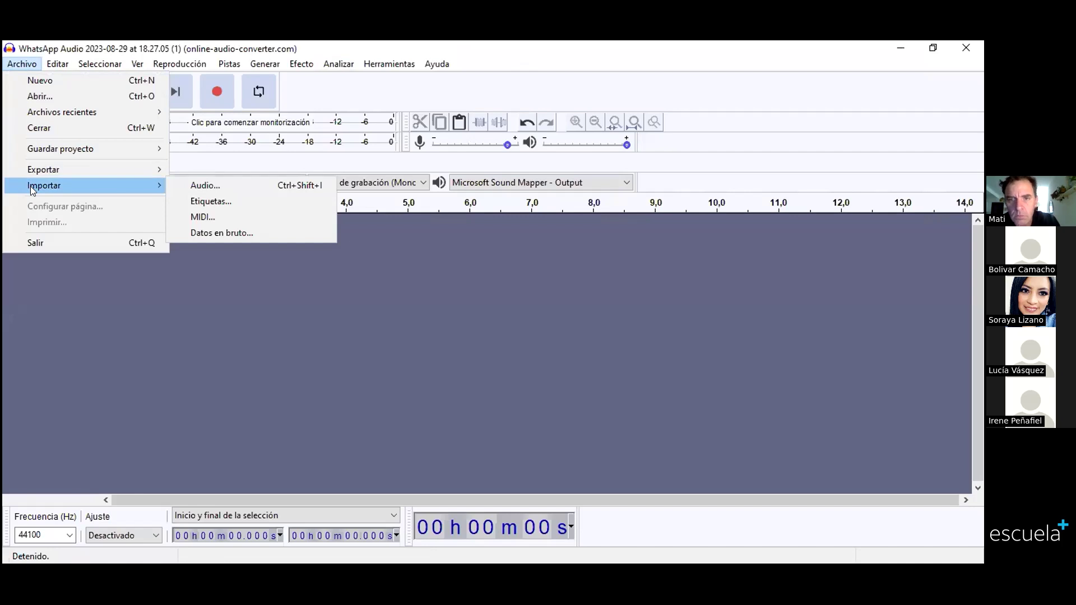
click(224, 185)
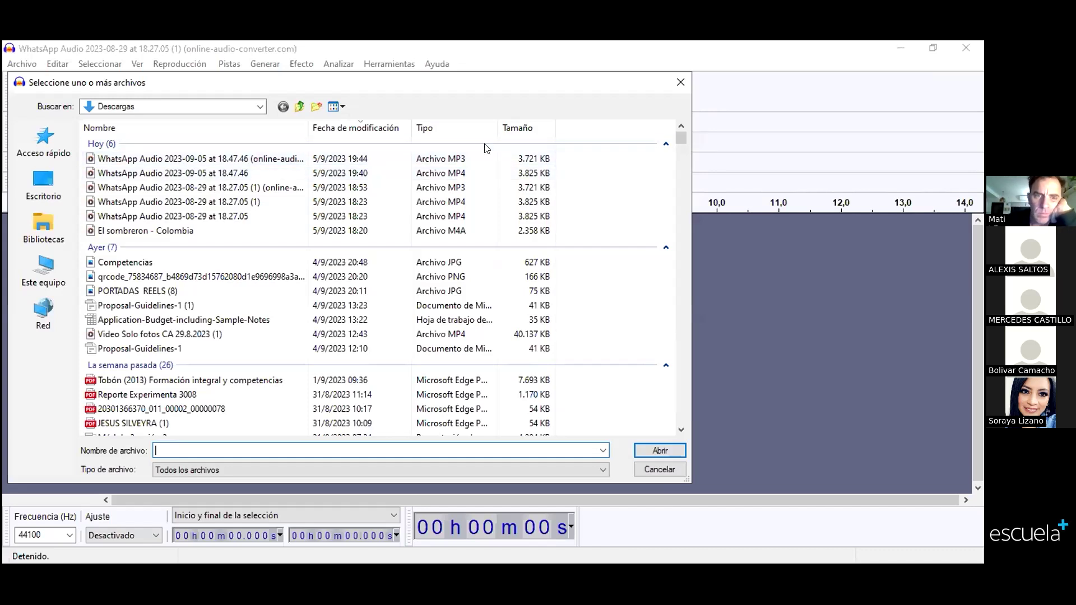
click(453, 161)
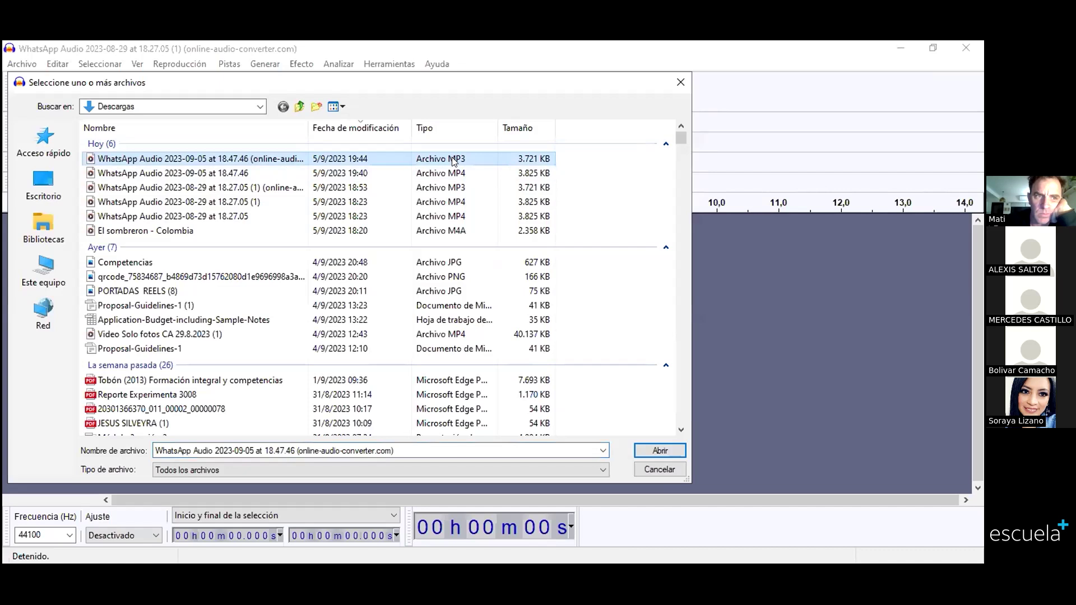
click(661, 451)
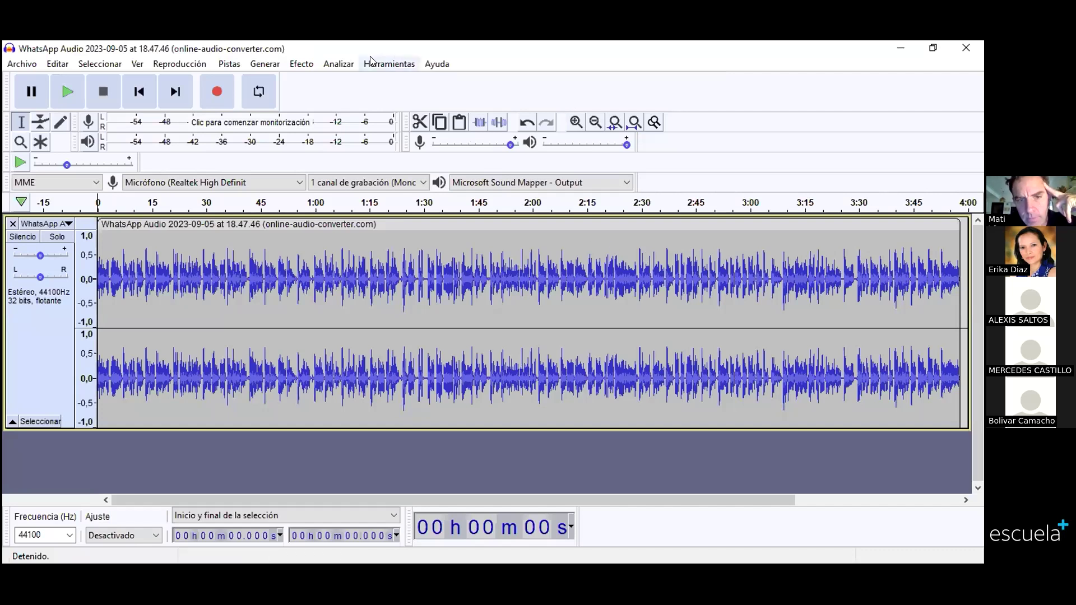
Step: Play the imported track from the start and pause it at about 1 min 22 s
click(68, 91)
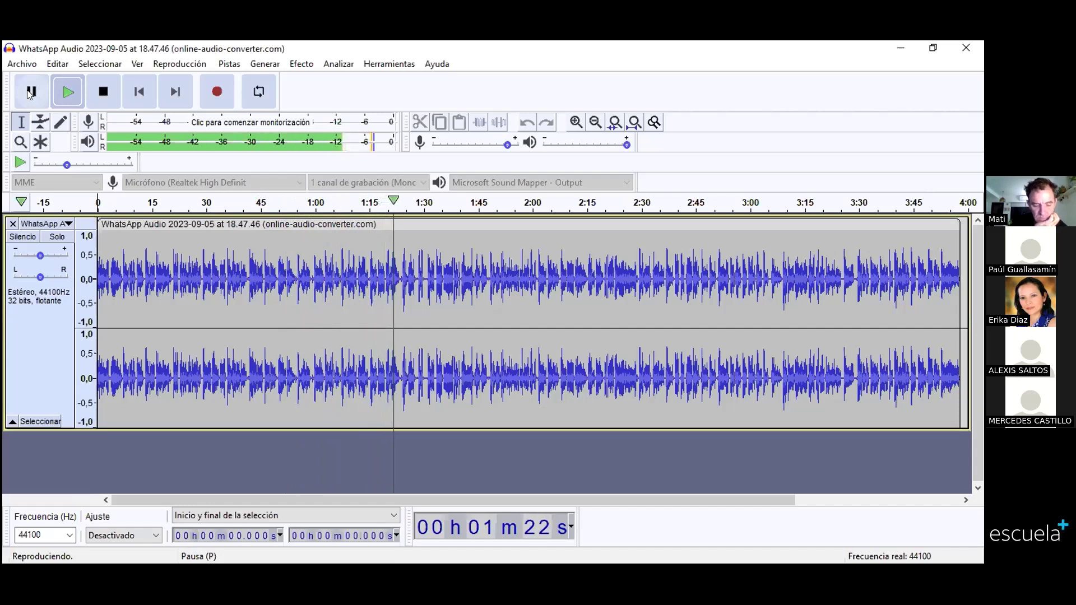
click(30, 94)
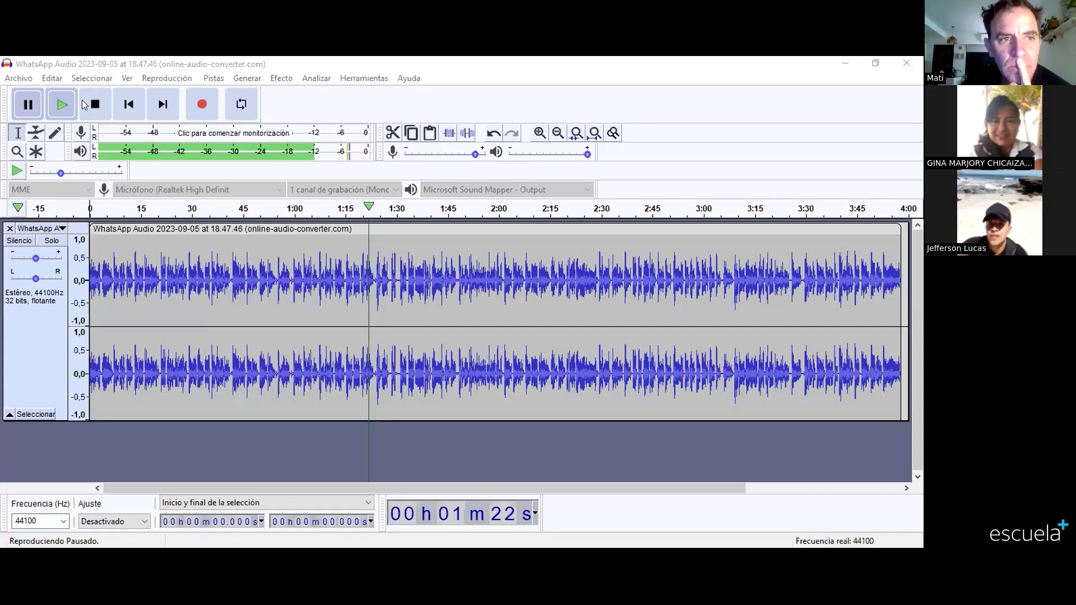
click(18, 79)
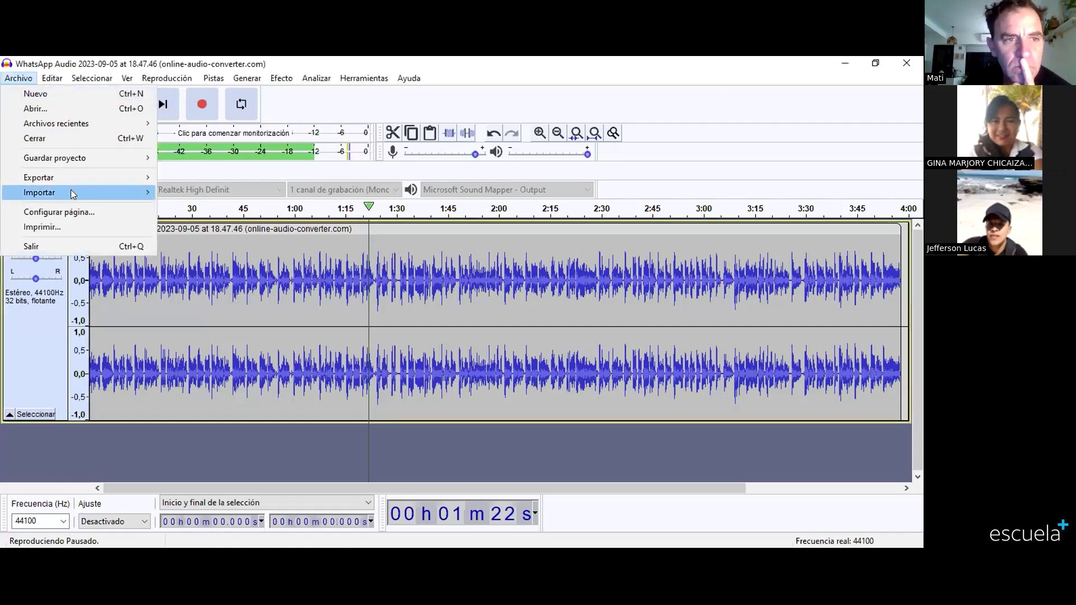
mouse_move(71, 194)
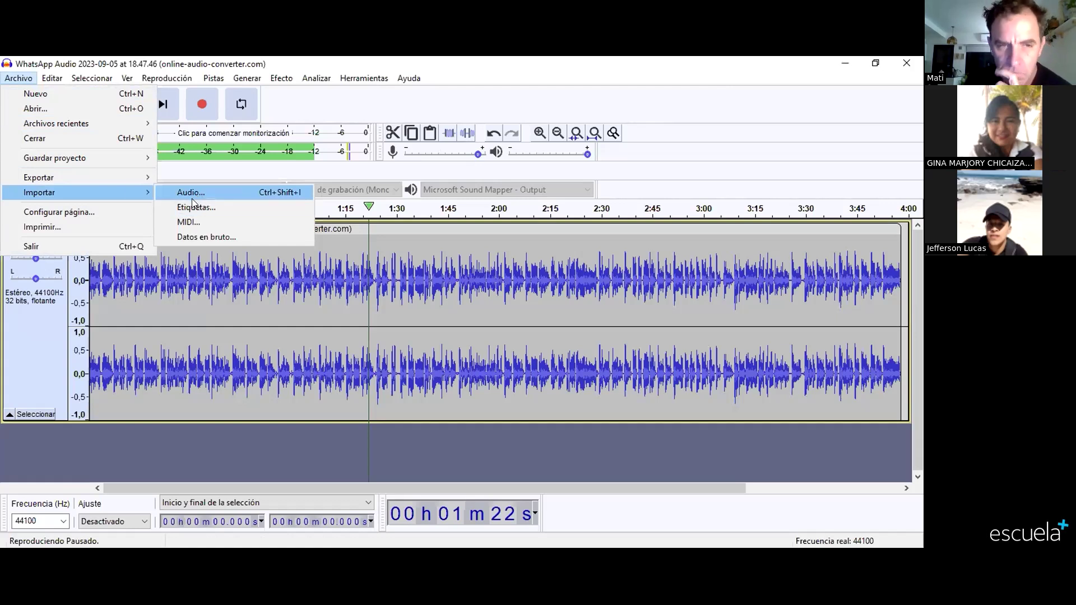
mouse_move(71, 173)
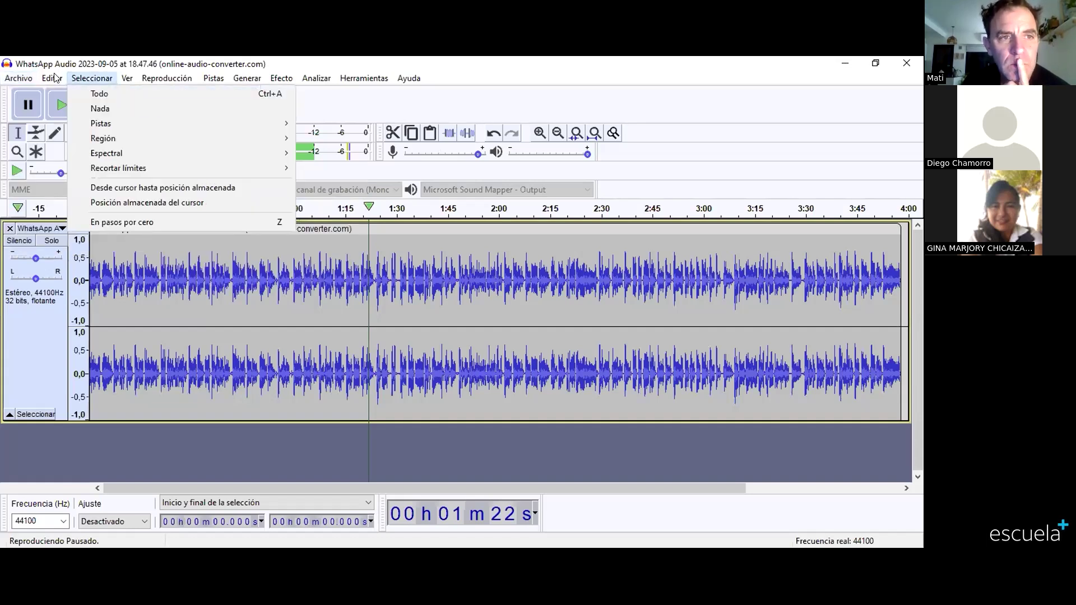
mouse_move(56, 78)
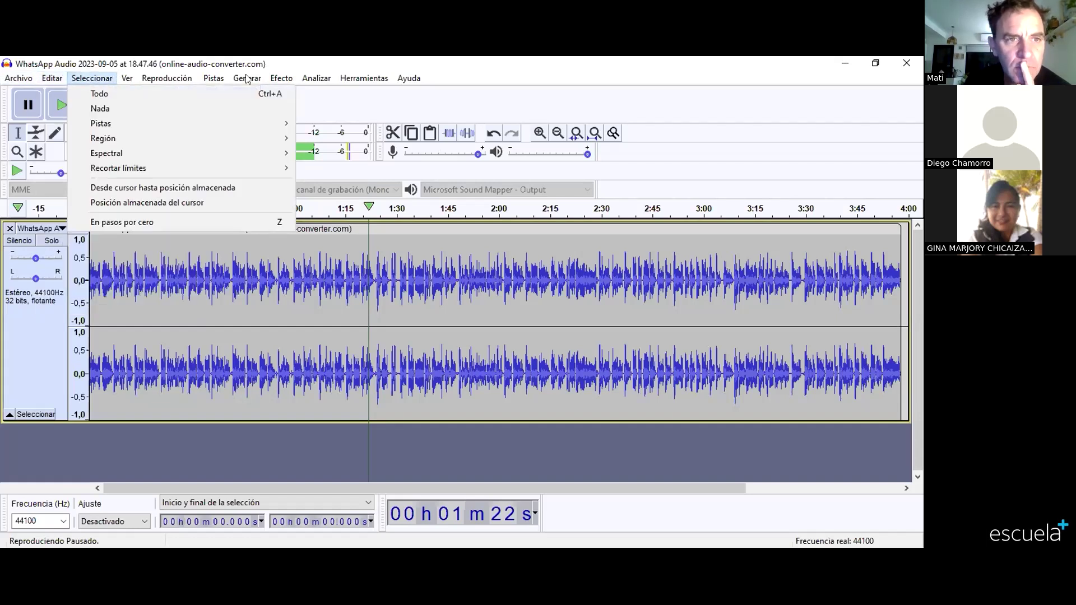
mouse_move(281, 78)
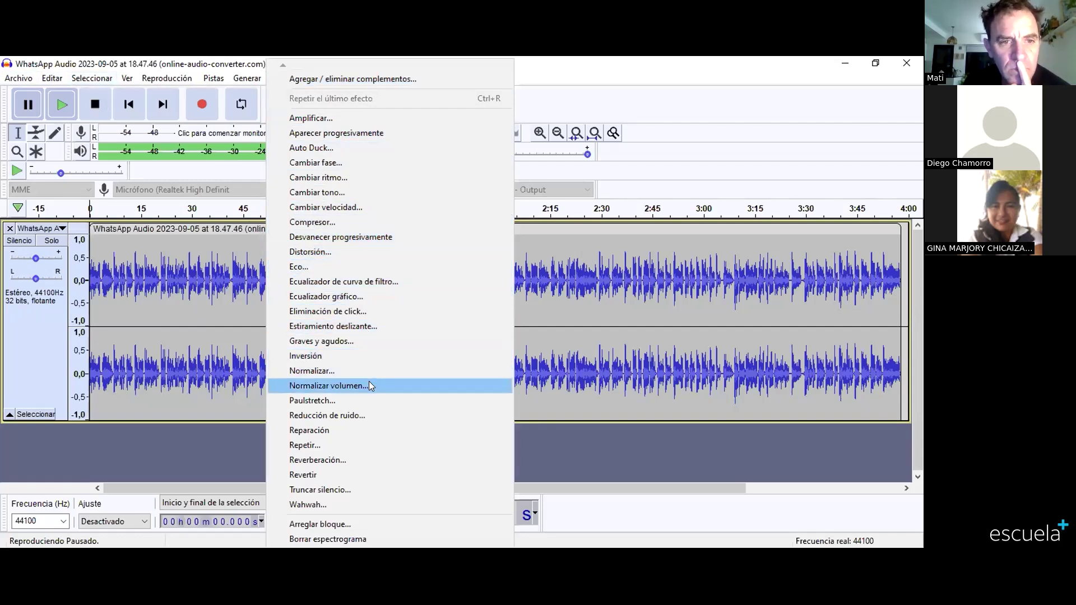
Step: Select the whole imported track and rename it as "Audio" followed by the person's first name
click(36, 342)
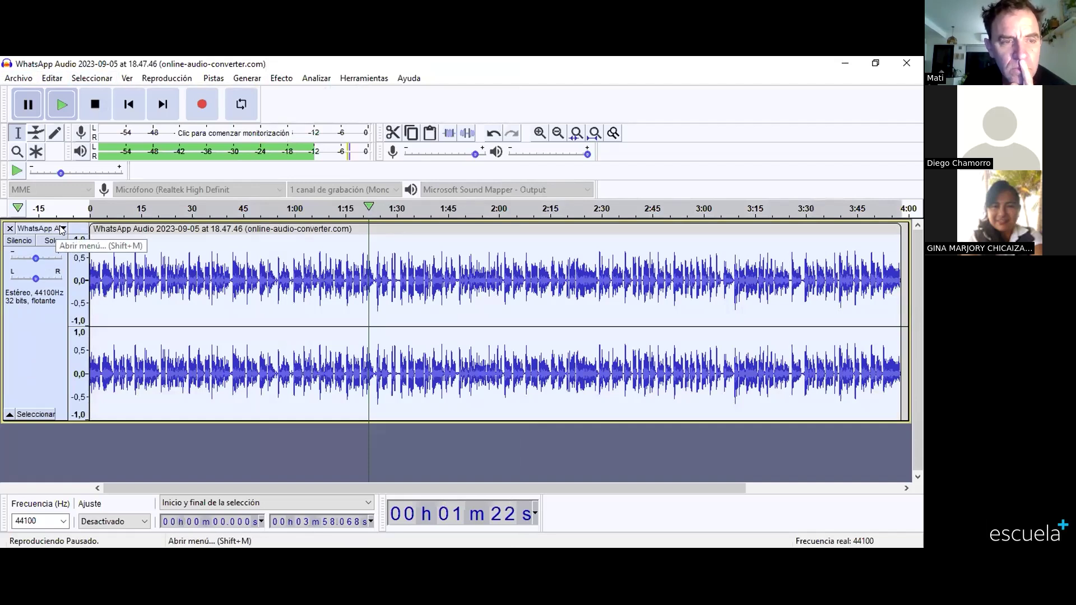
click(62, 230)
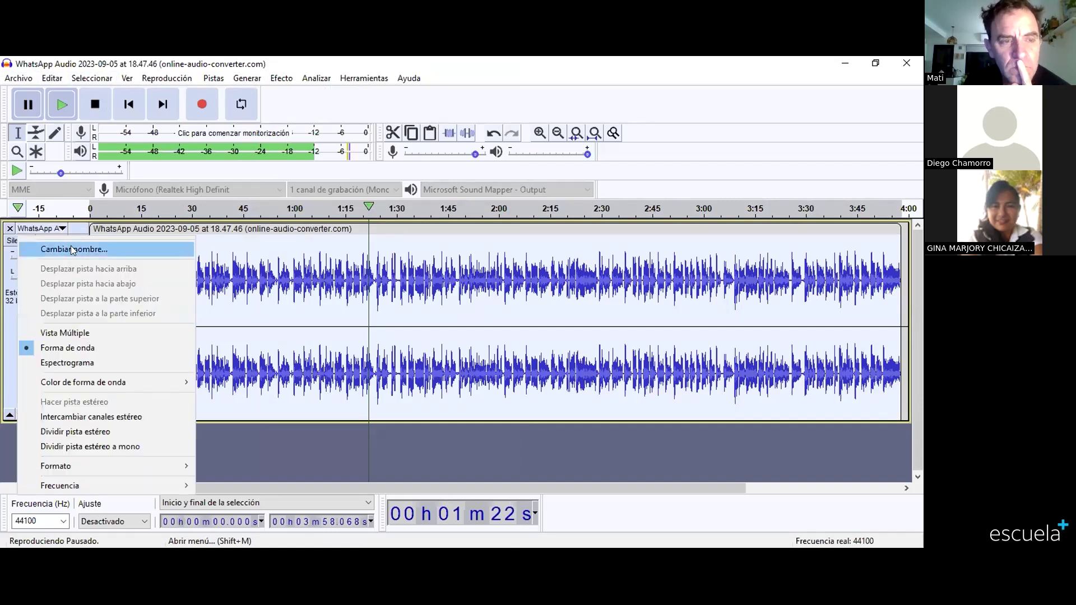
click(72, 250)
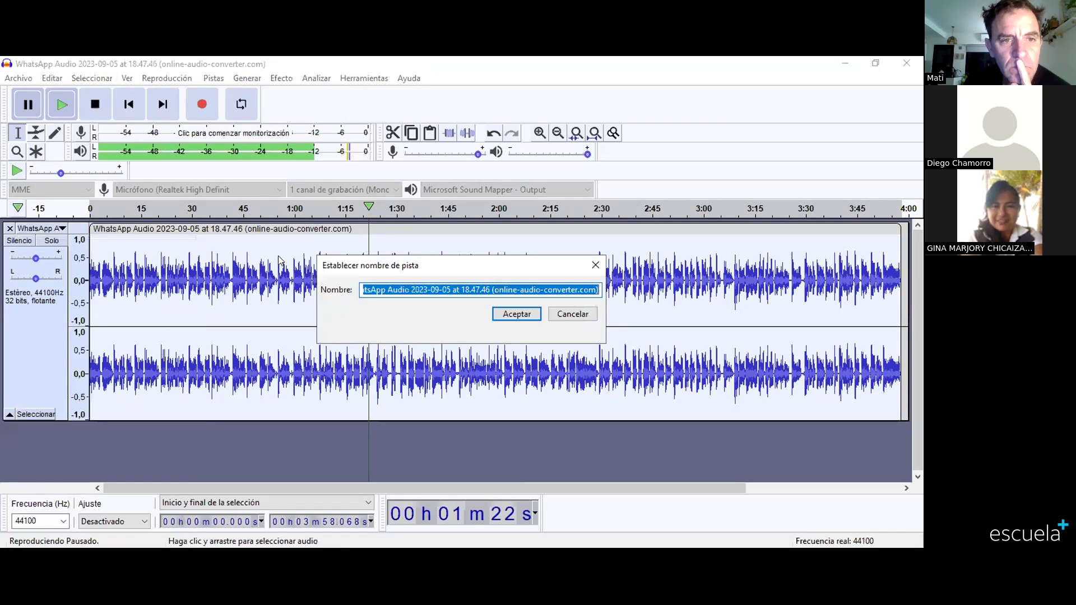
text(A)
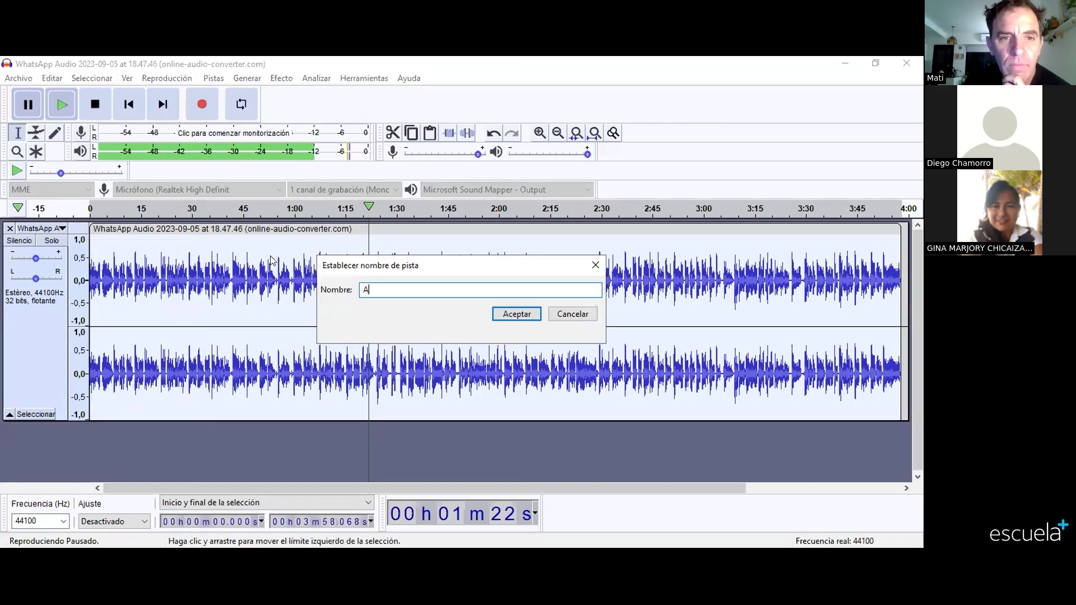
text(udio Euliser)
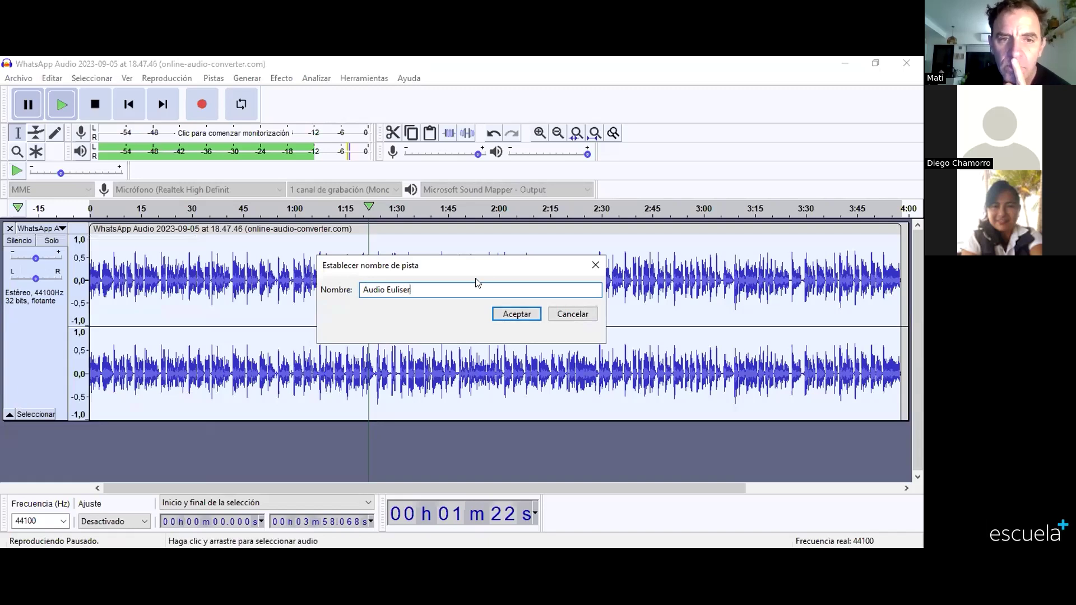
click(526, 315)
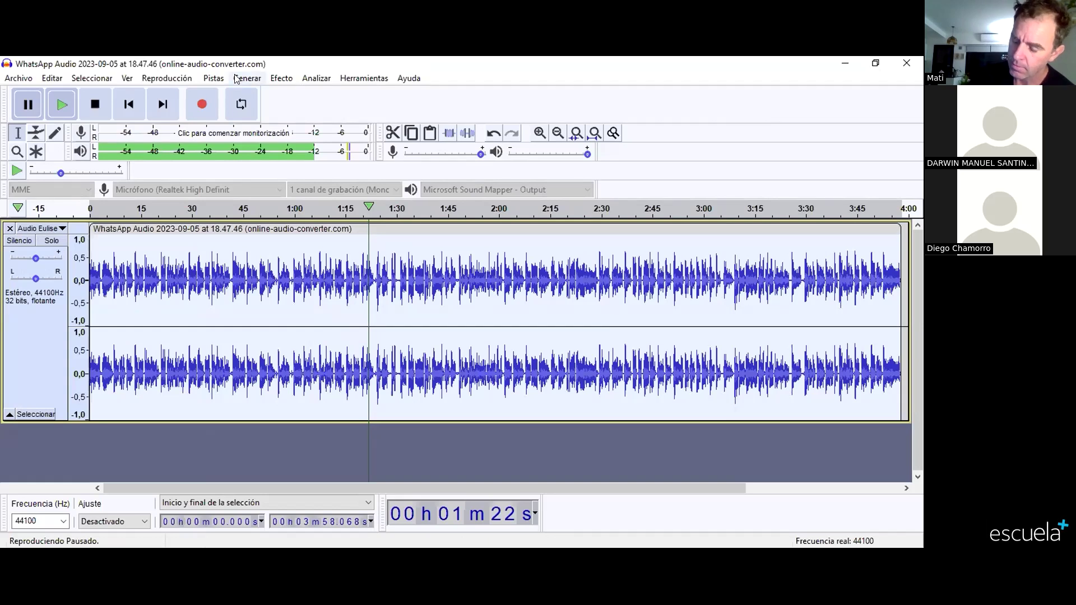
click(280, 78)
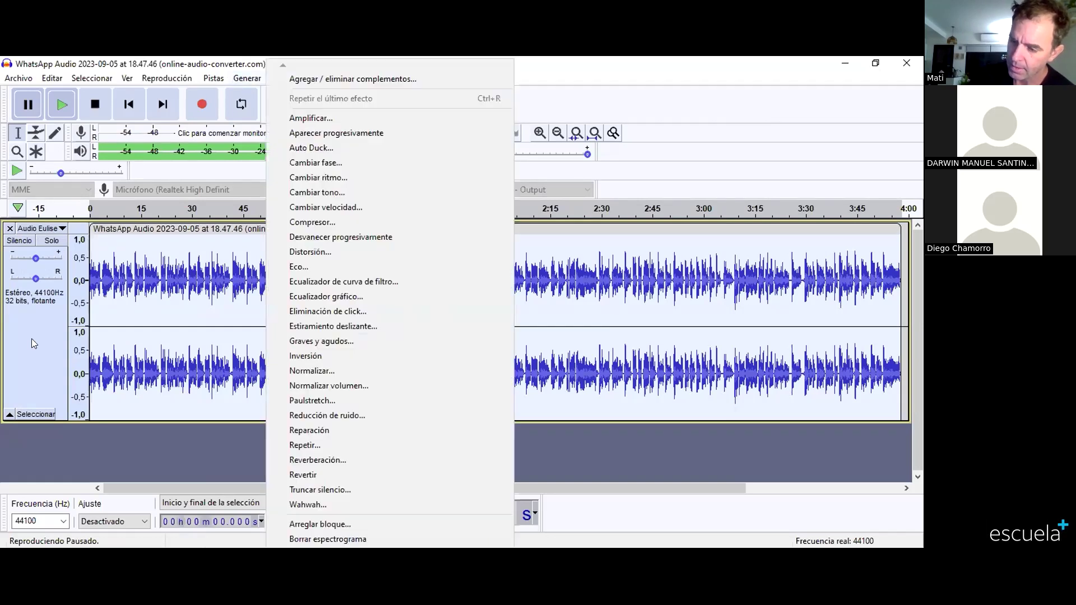
click(32, 339)
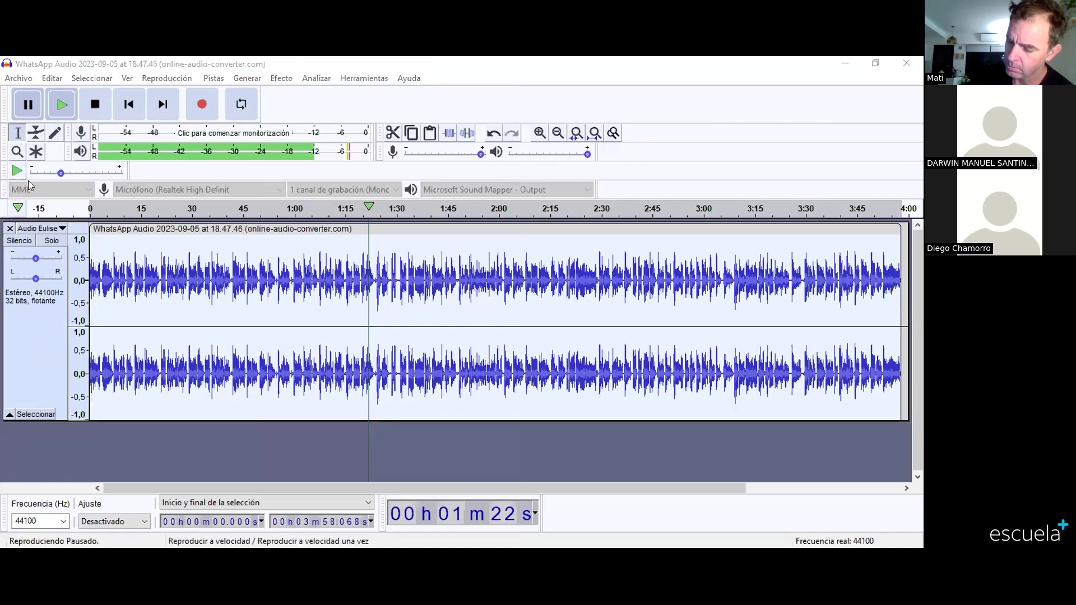
click(35, 134)
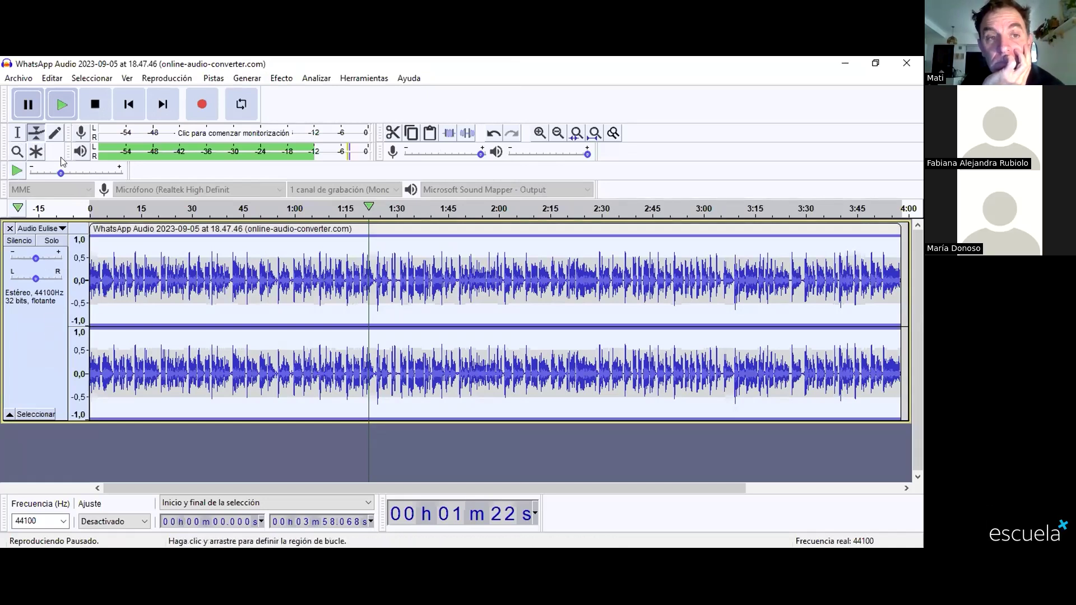
click(17, 133)
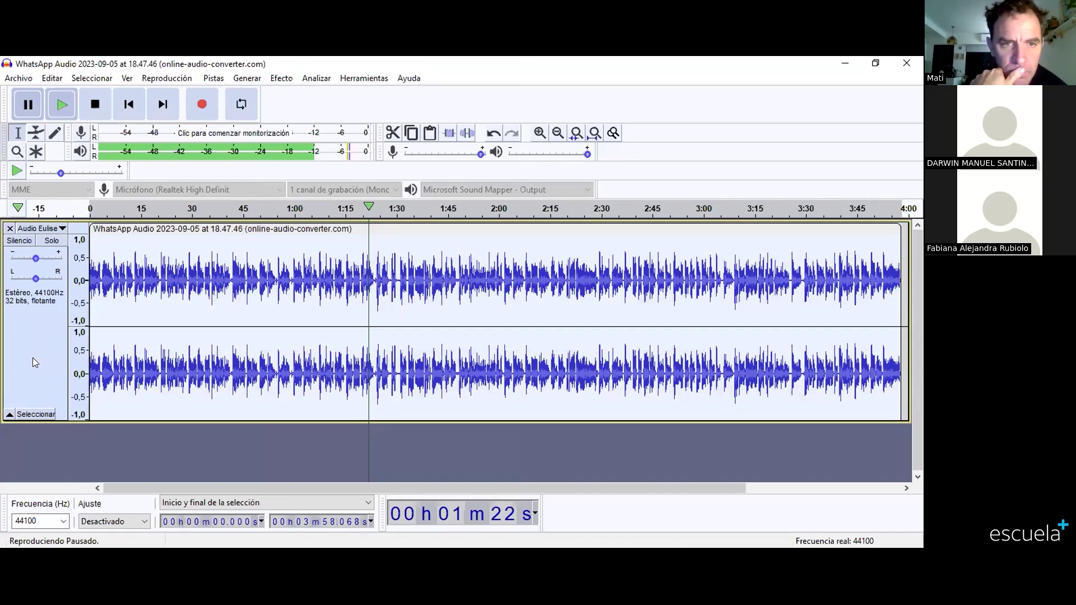
Step: Play the track briefly, stop playback completely and activate the Envelope tool for the selected track
click(60, 106)
key(space)
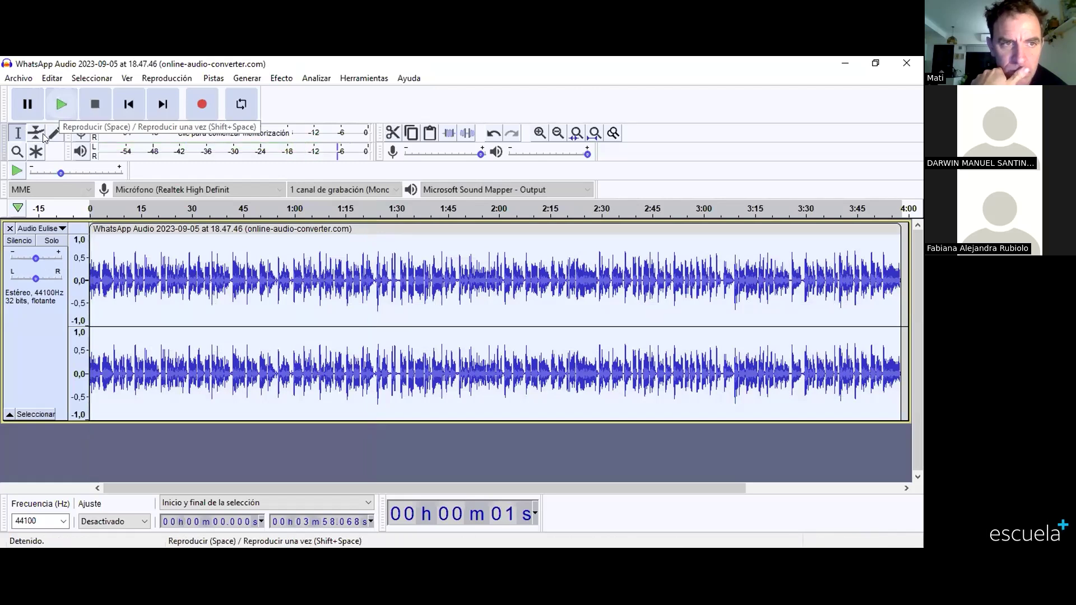
click(38, 134)
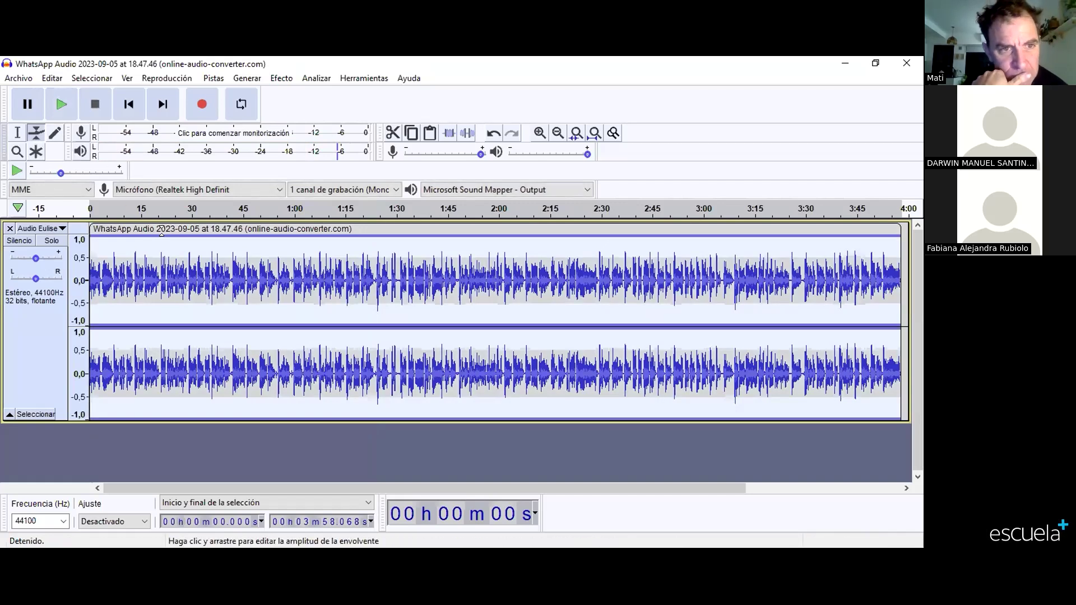
Step: Shape the track's volume envelope to dip to about 0.4 between about 0:34 and 1:16, returning to full level near 1:26
click(162, 234)
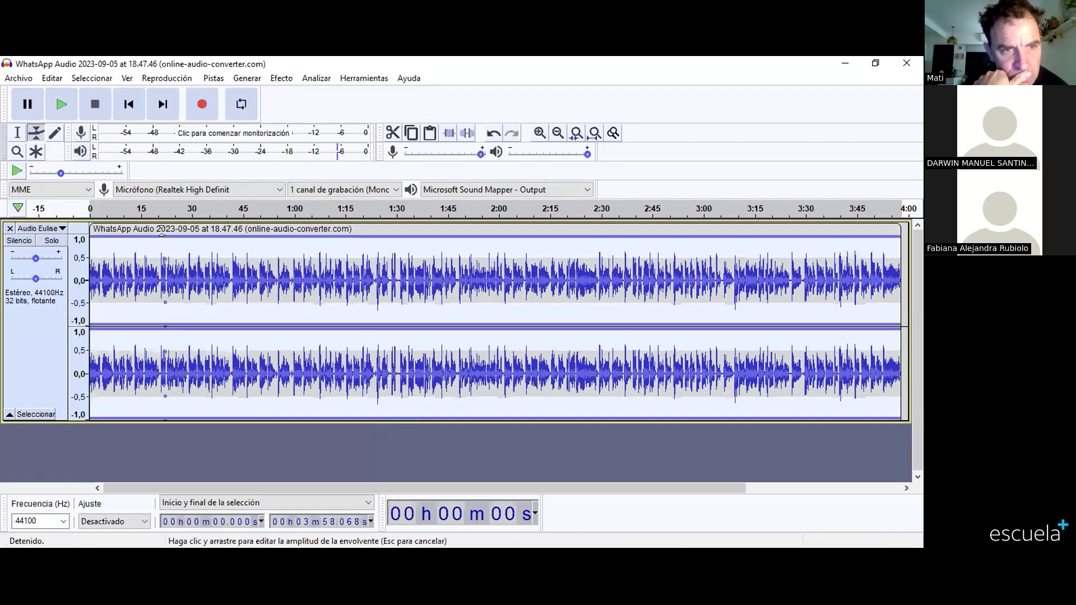
drag(176, 232, 178, 233)
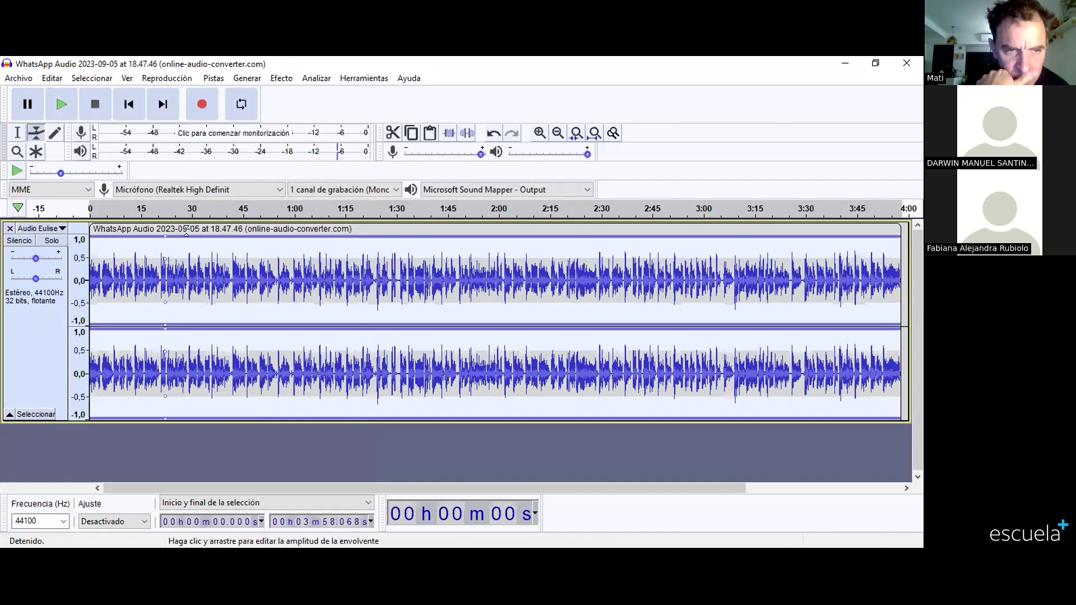
click(186, 234)
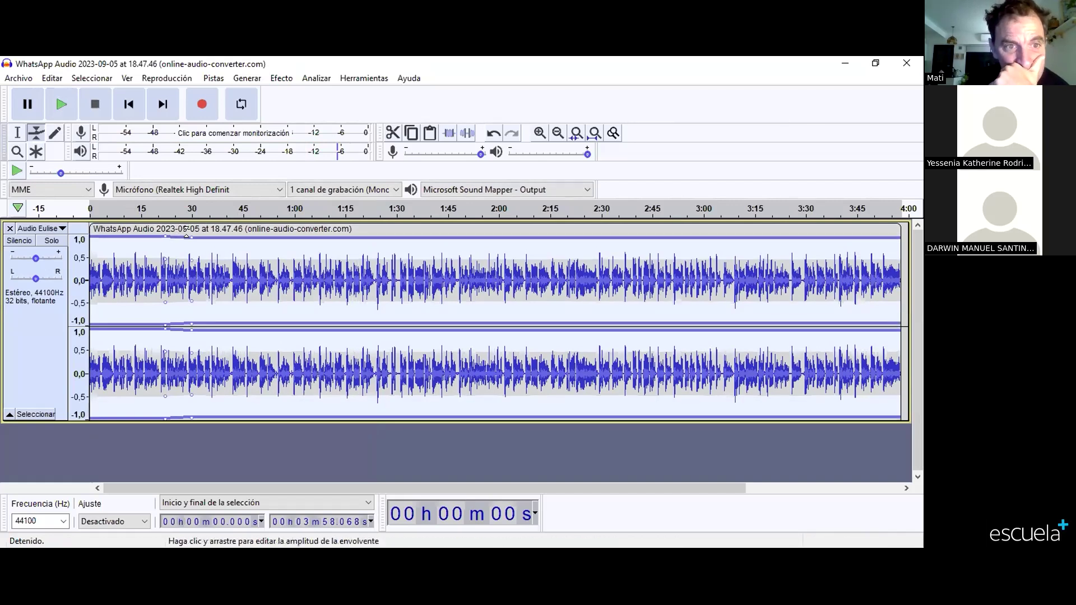
click(217, 233)
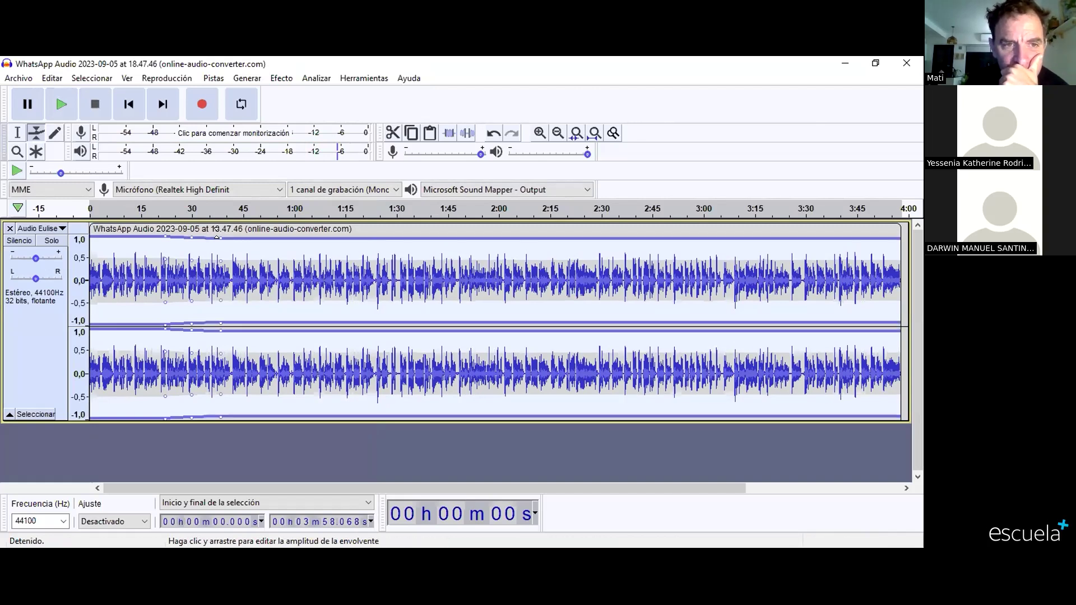
click(217, 237)
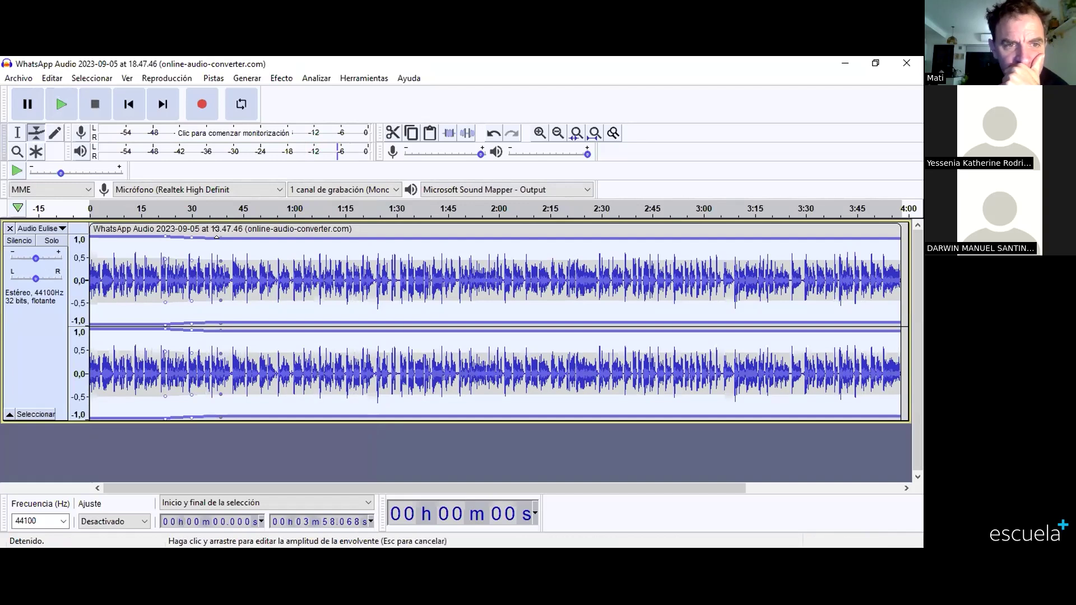
drag(216, 237, 251, 262)
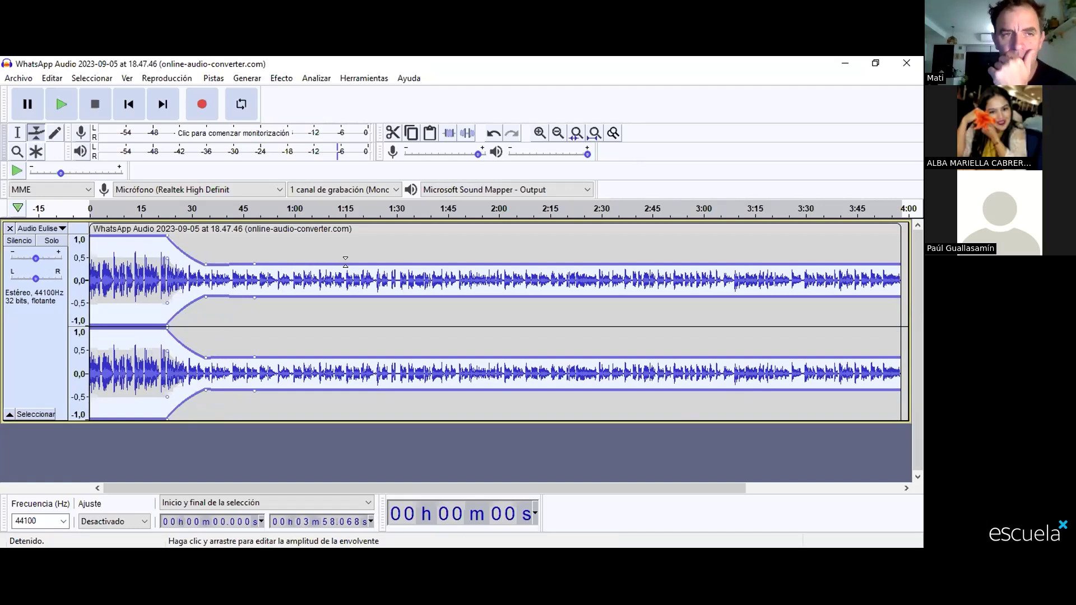
click(345, 260)
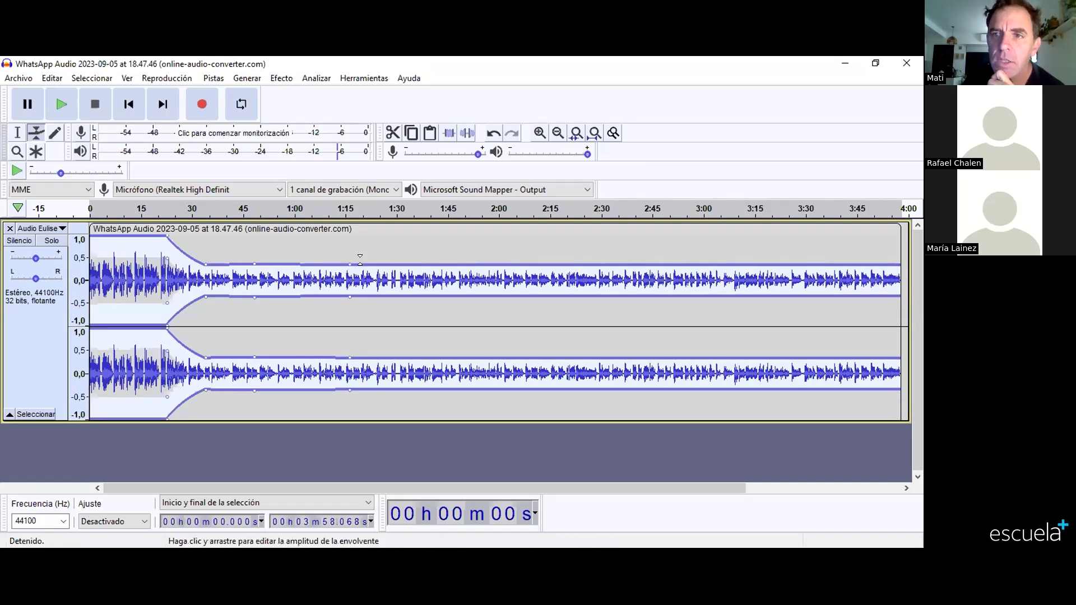
drag(361, 263, 383, 231)
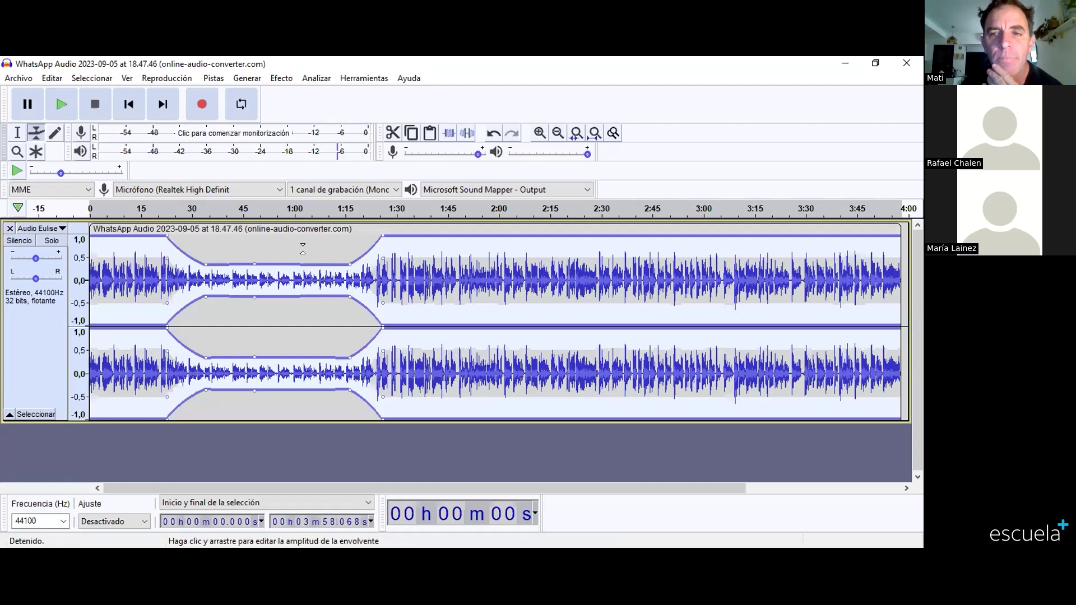
Step: Raise the lowered envelope points back to full level along the track and redo the last envelope edit
drag(206, 248, 211, 230)
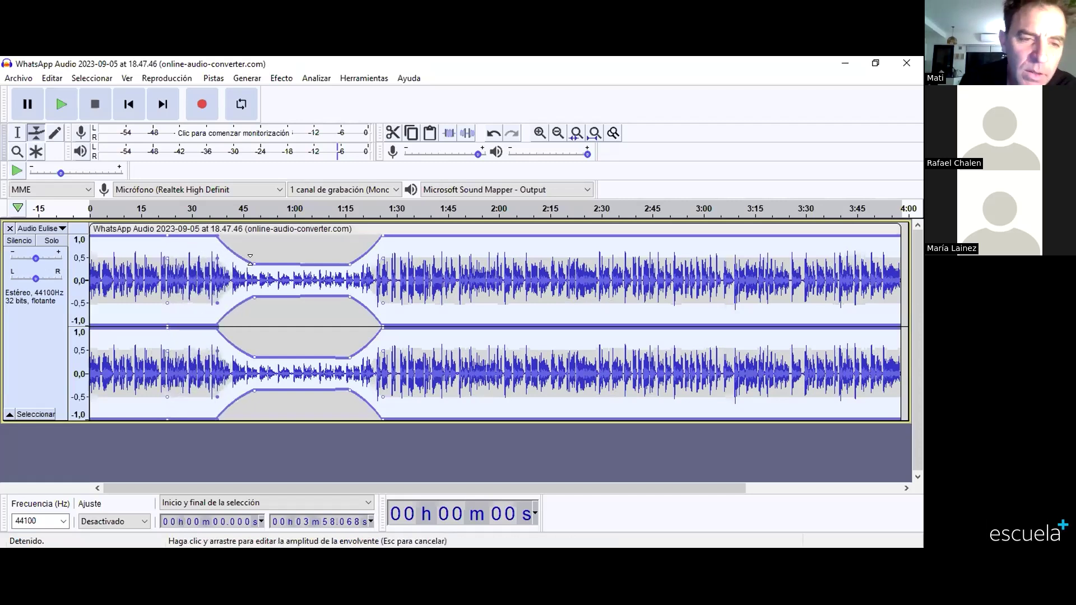
drag(250, 259, 261, 230)
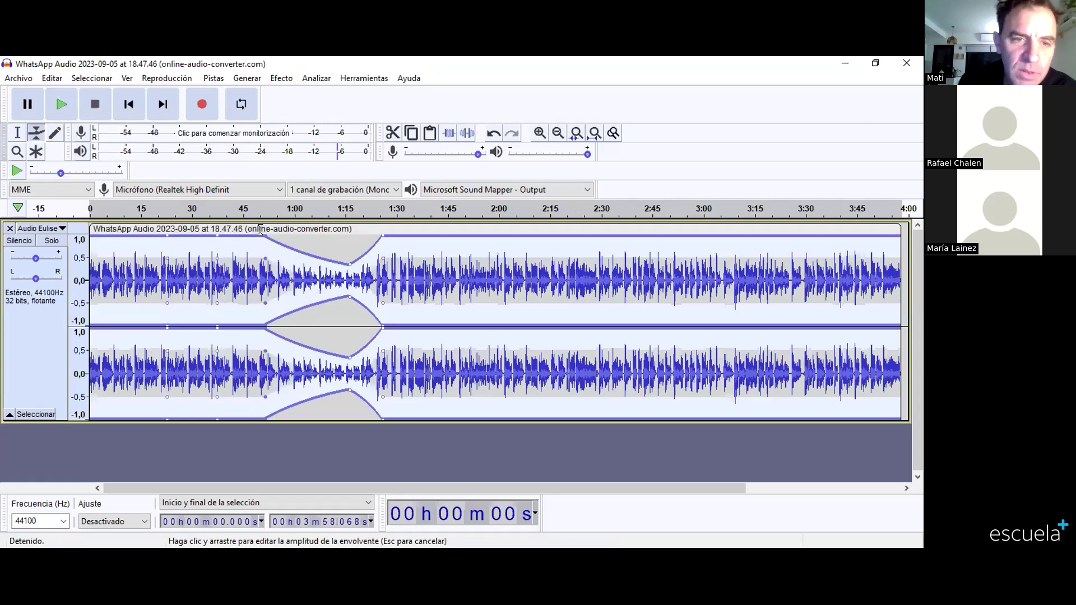
drag(346, 261, 341, 228)
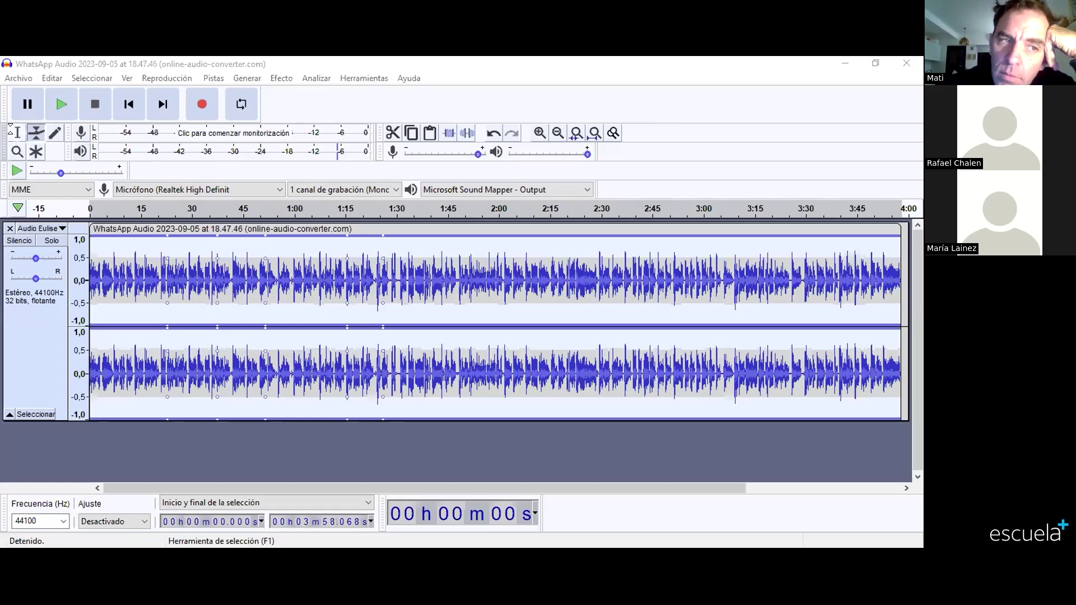
click(138, 230)
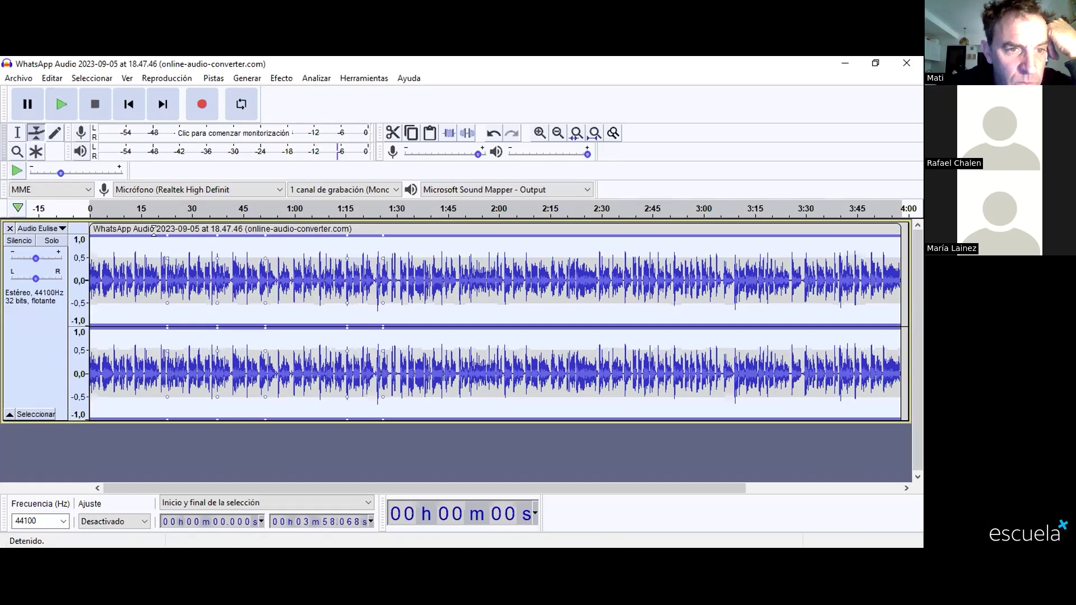
click(512, 135)
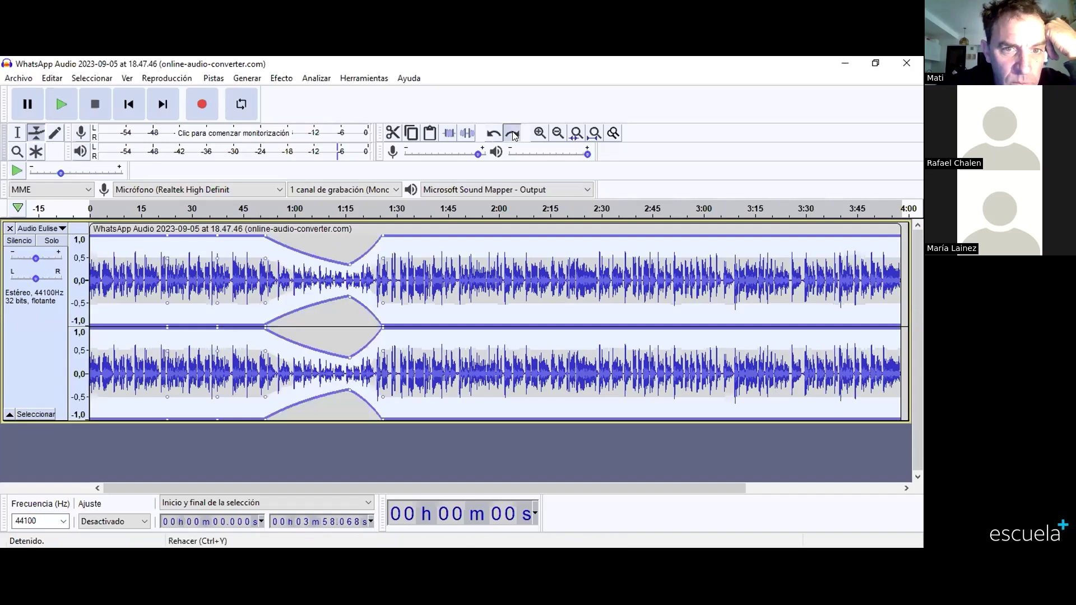
click(512, 135)
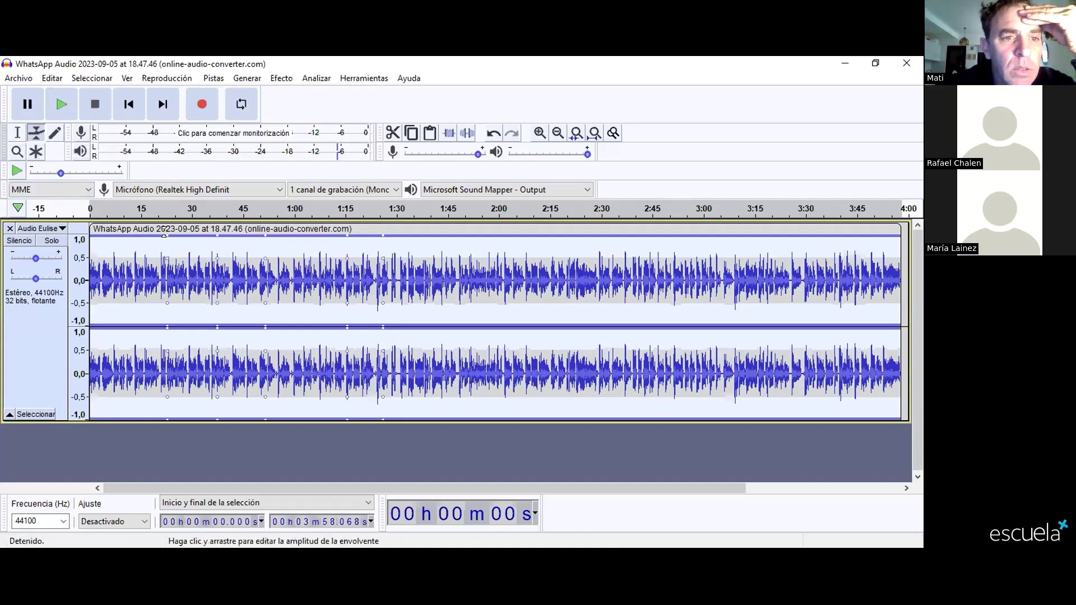
Step: Switch to the Selection tool and view the list of available effects
click(15, 137)
mouse_move(164, 231)
mouse_down()
mouse_move(207, 232)
mouse_move(120, 240)
mouse_up()
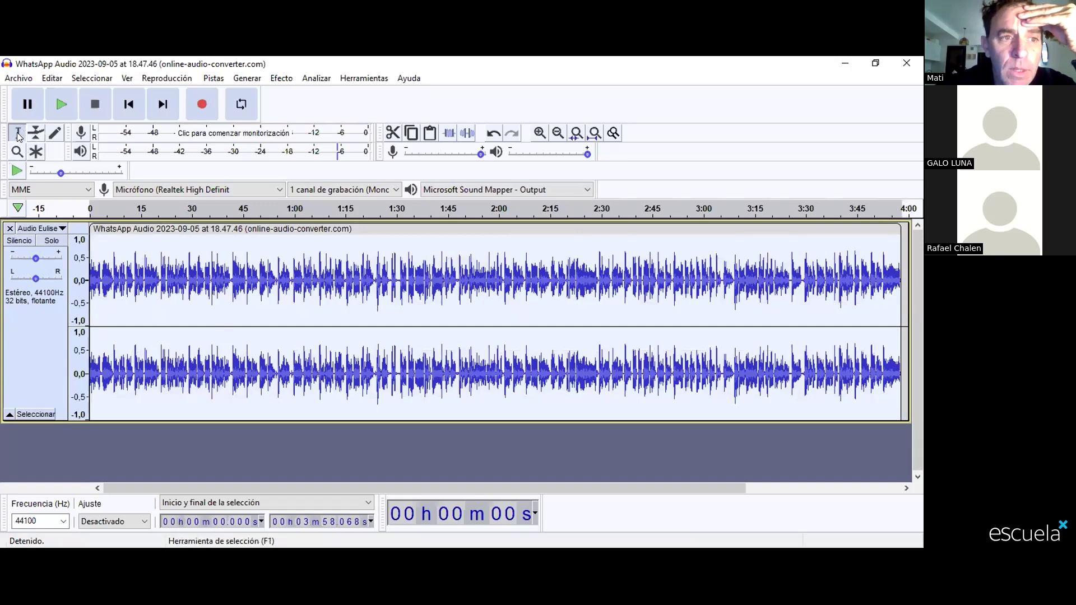
drag(140, 231, 101, 240)
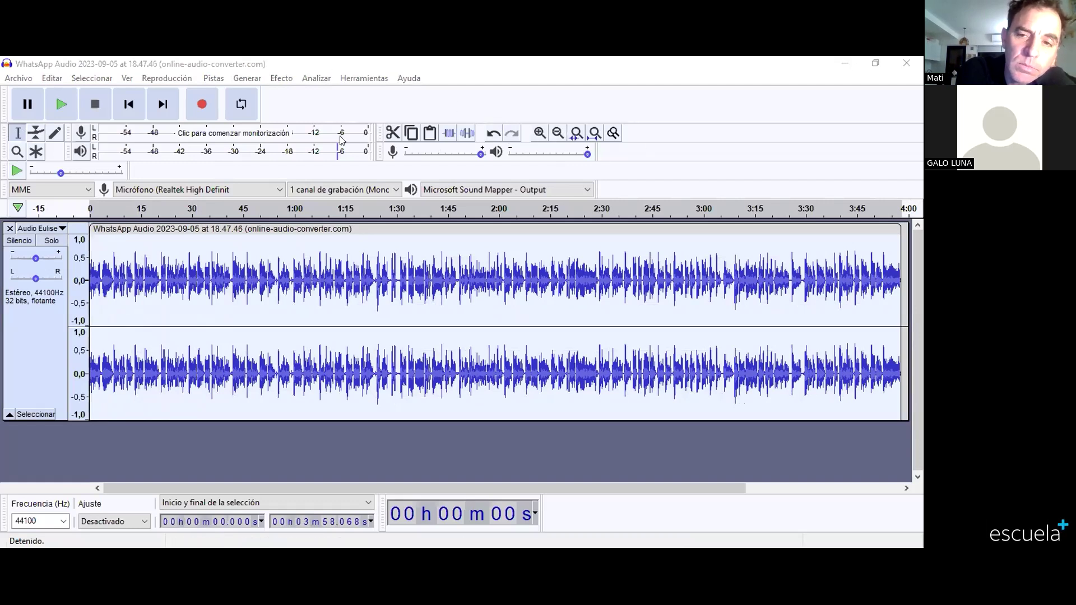
click(284, 78)
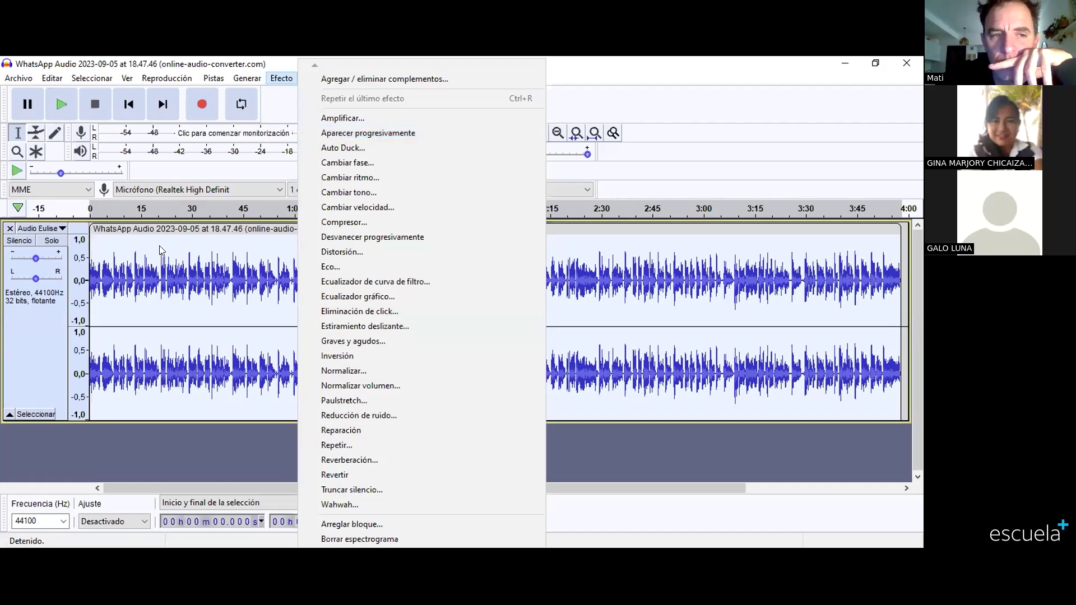
click(642, 88)
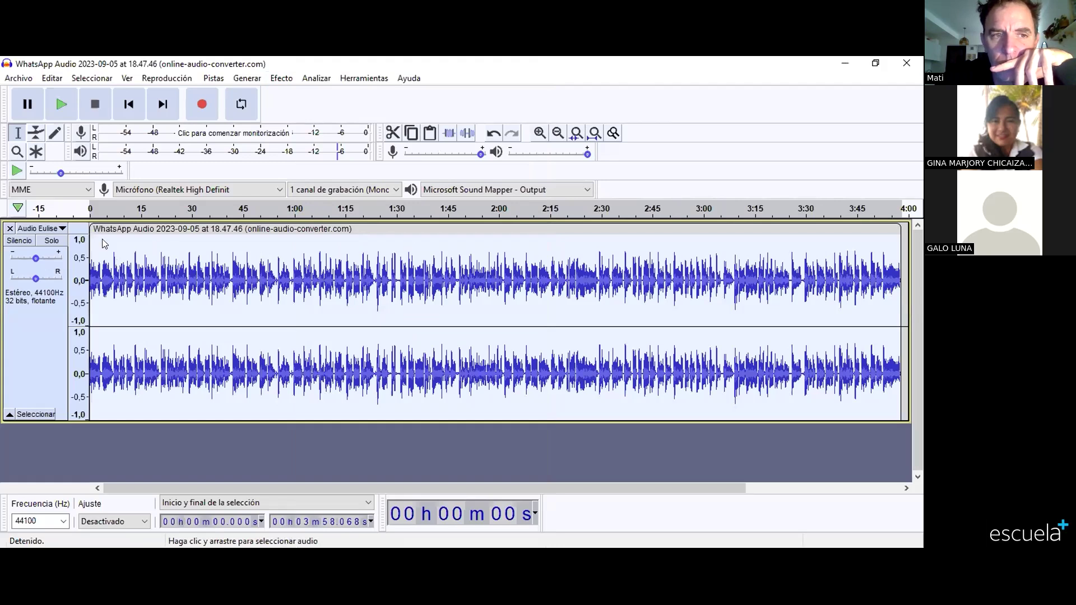
Step: Select the opening of the track from the start to about 15 s
click(539, 134)
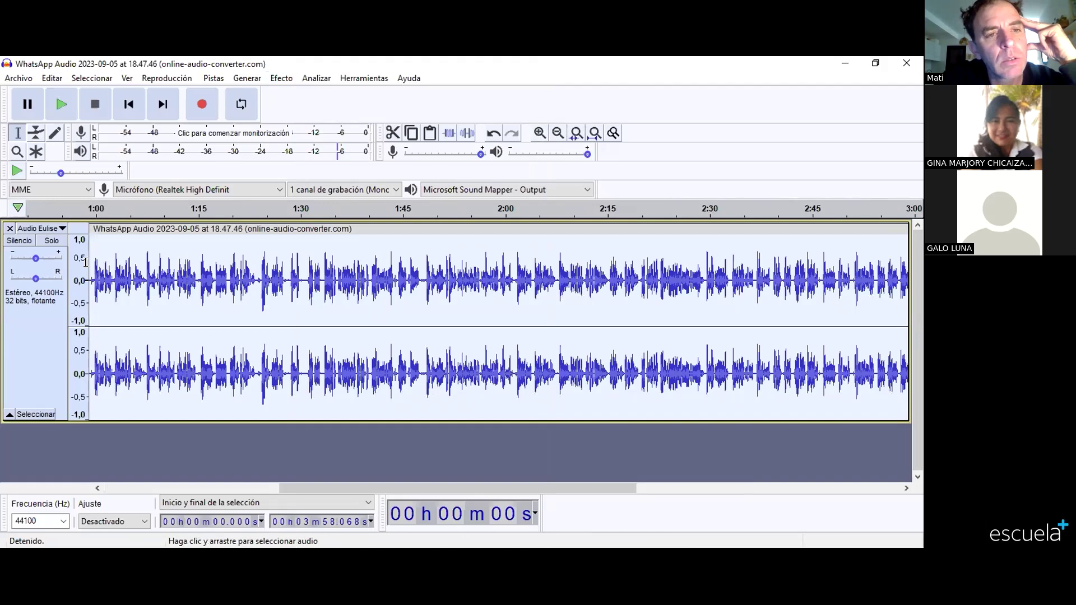
drag(316, 485, 125, 511)
click(125, 516)
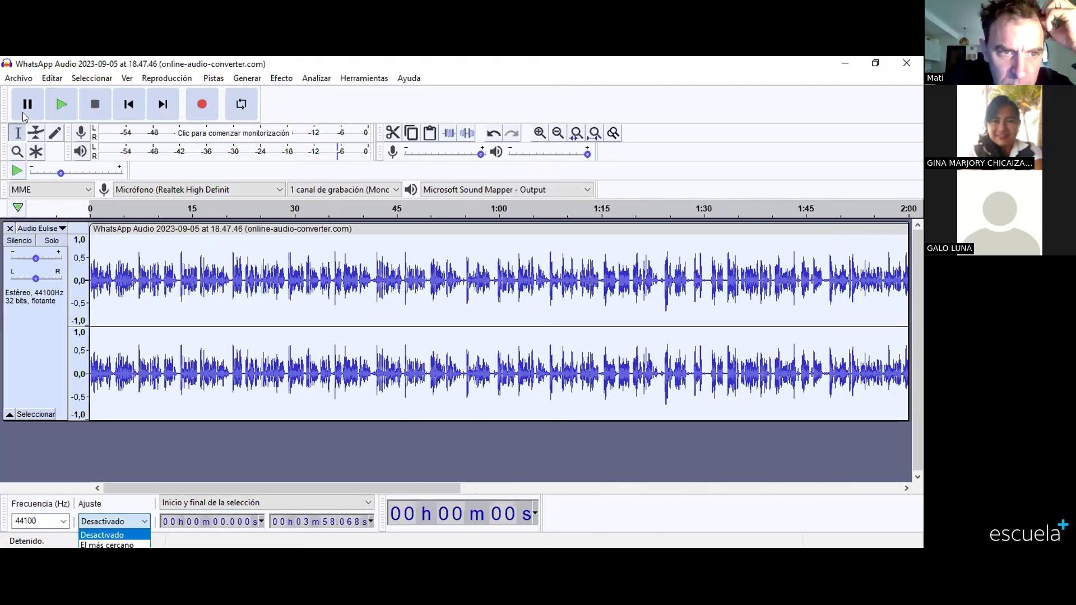
click(14, 136)
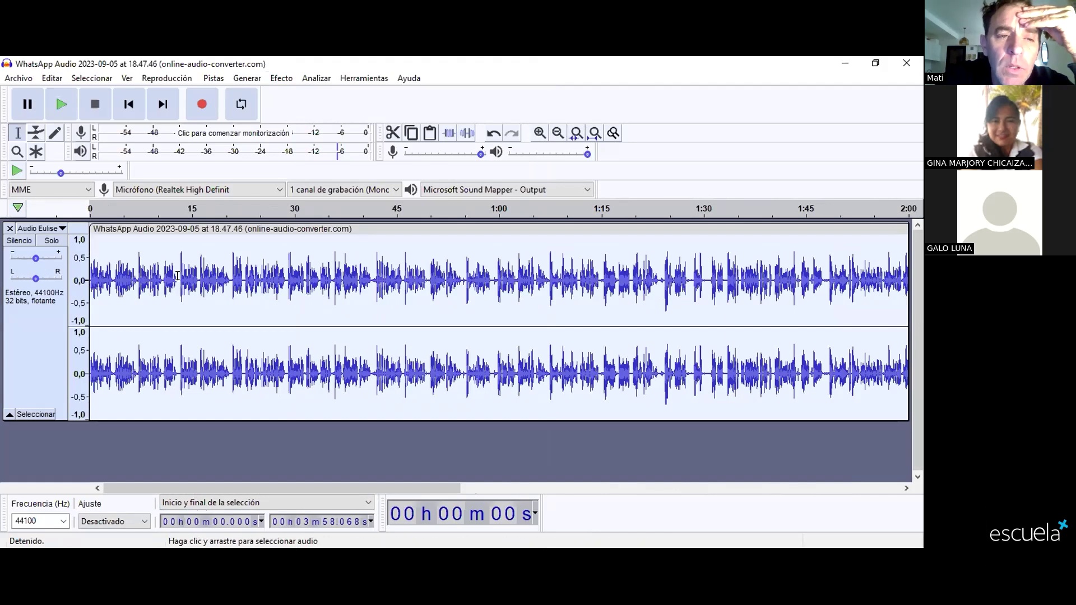
drag(193, 275, 88, 277)
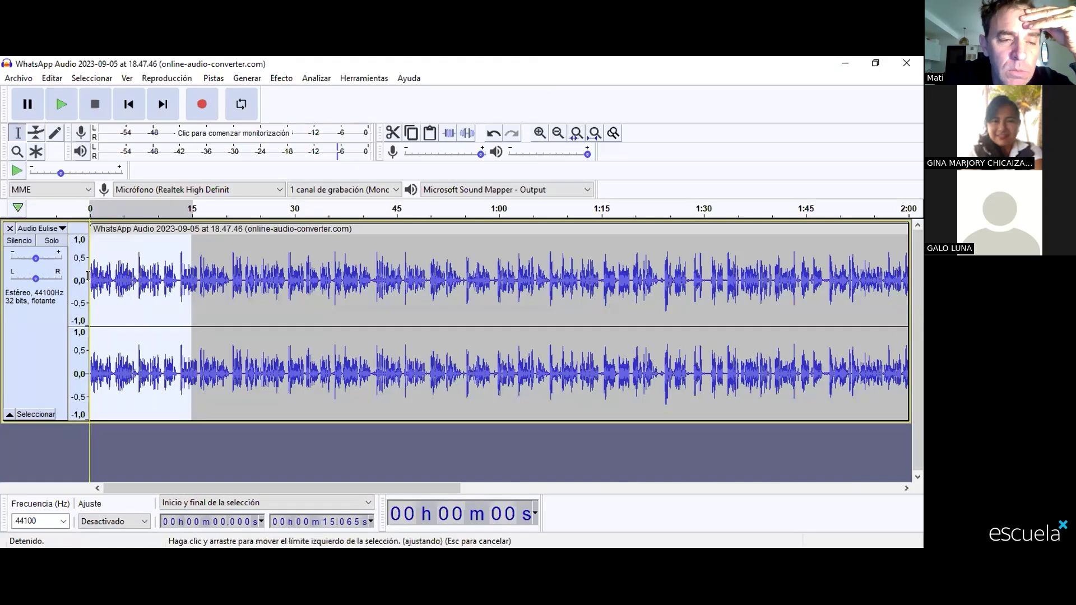
Step: Reselect the track from the start to 14.570 s, try the Aparecer progresivamente effect on it and undo it
click(274, 78)
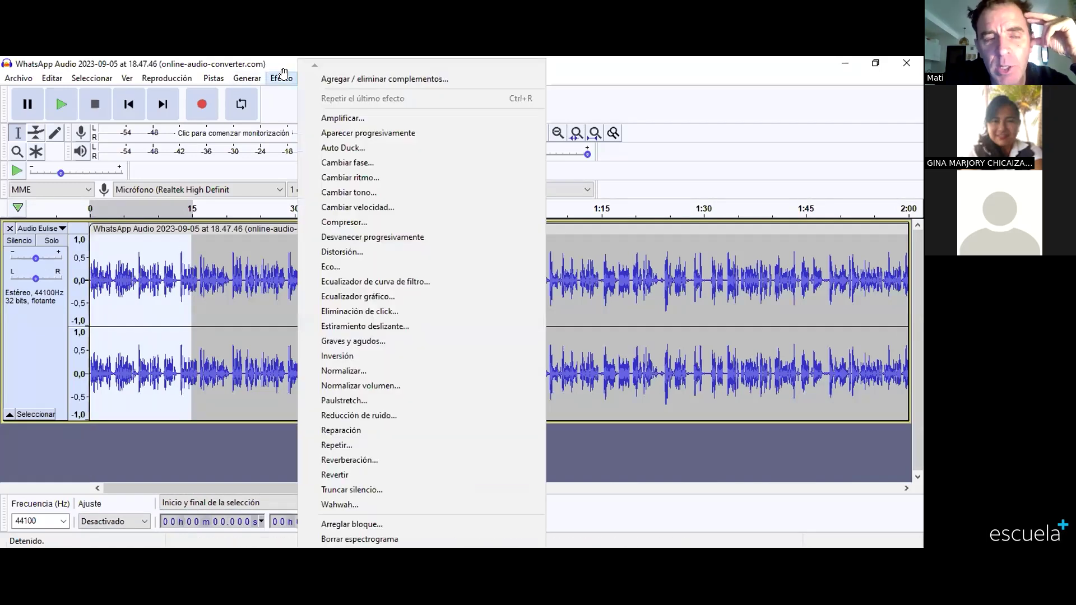
click(207, 276)
click(189, 277)
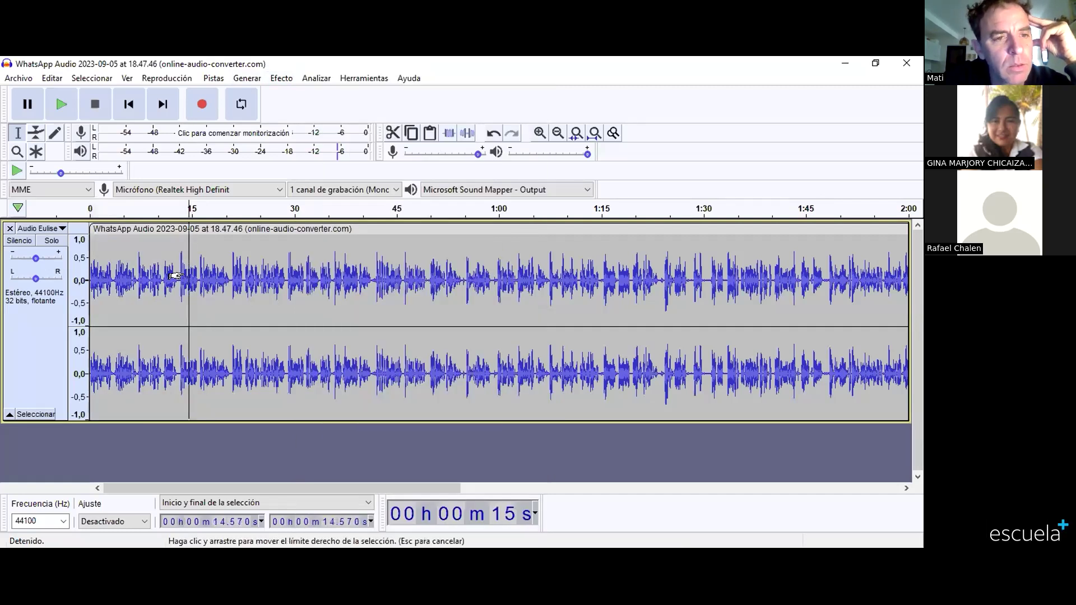
drag(170, 277, 78, 278)
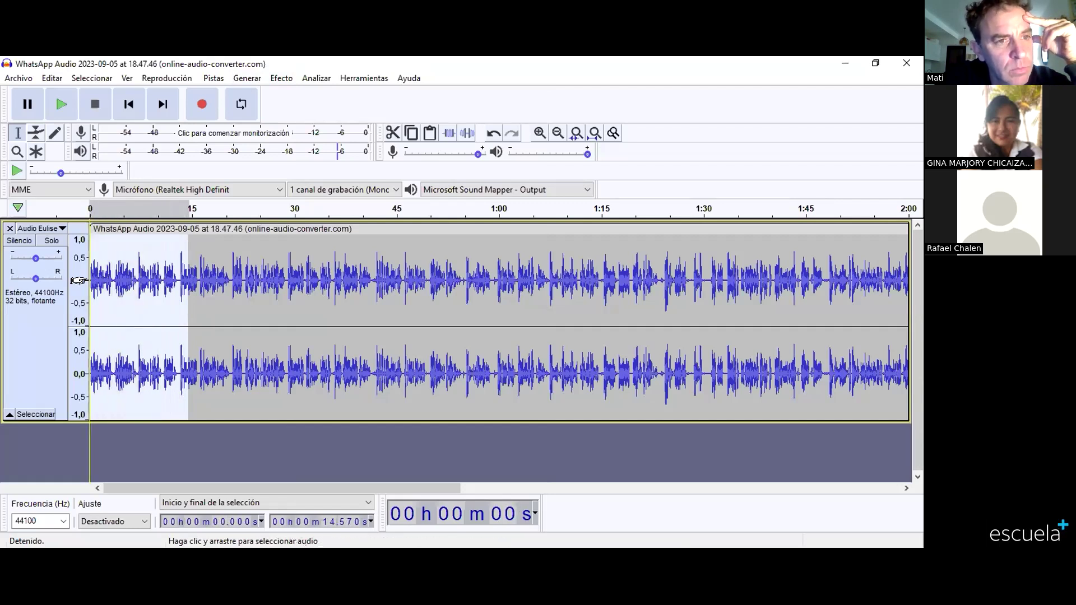
click(282, 79)
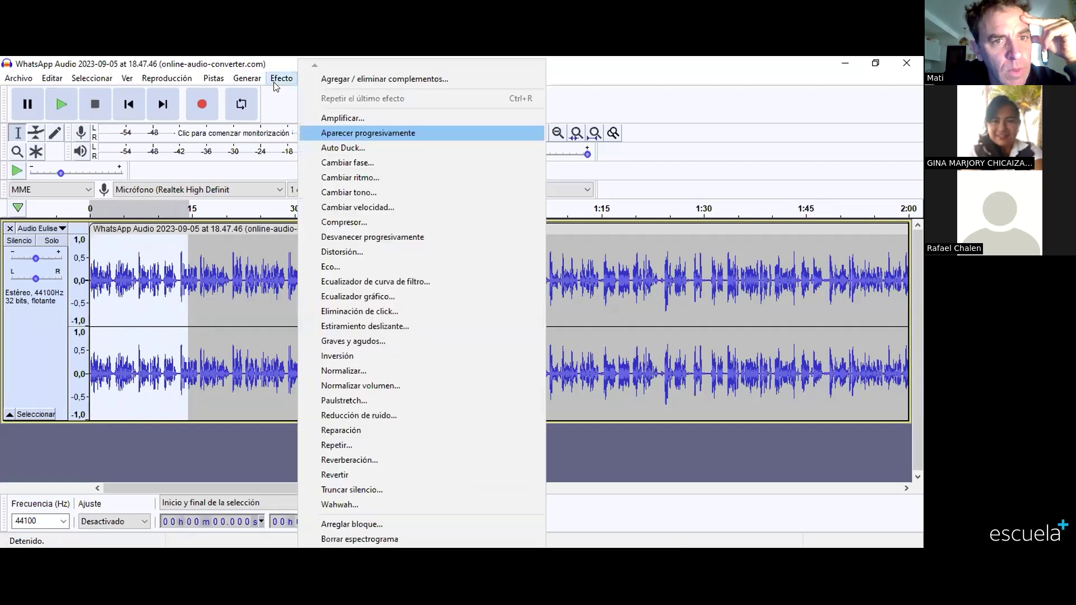
key(Return)
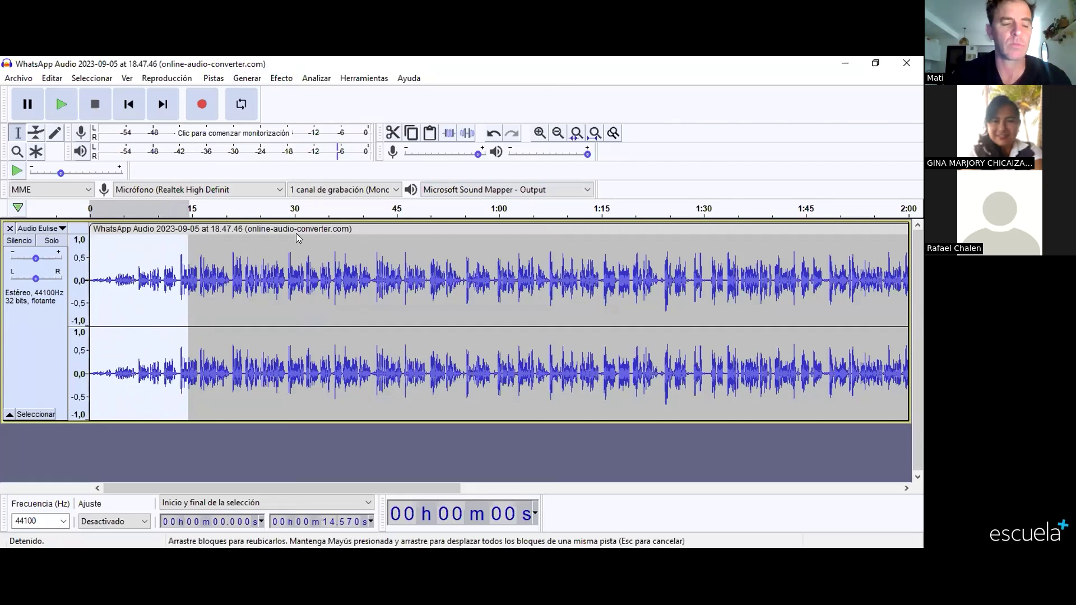
click(492, 135)
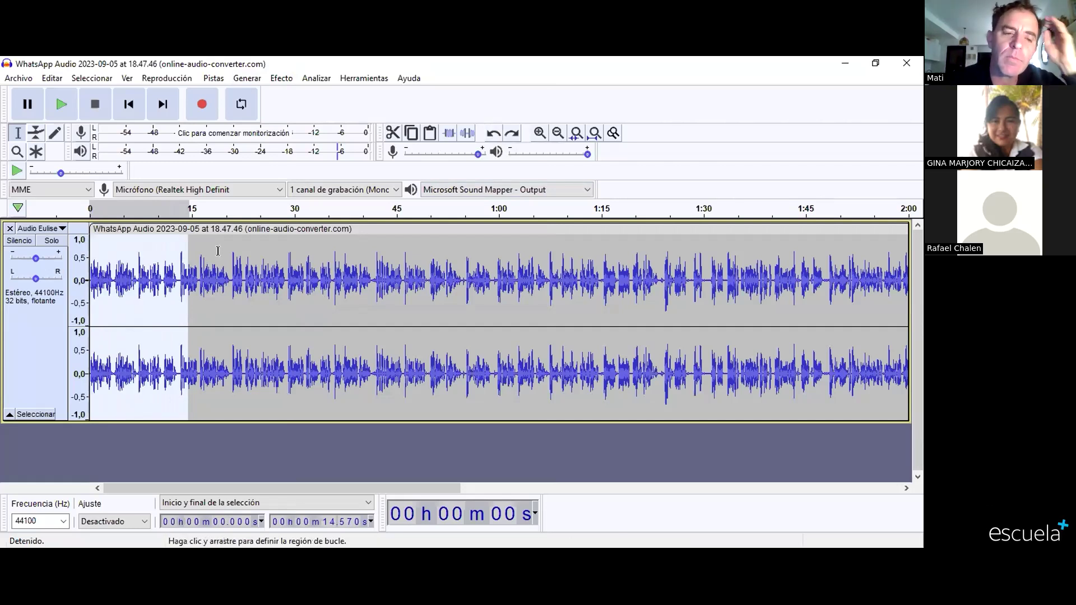
Step: Clear the selection and place the edit cursor at about 15 s on the track
click(188, 273)
click(224, 278)
click(259, 278)
click(193, 279)
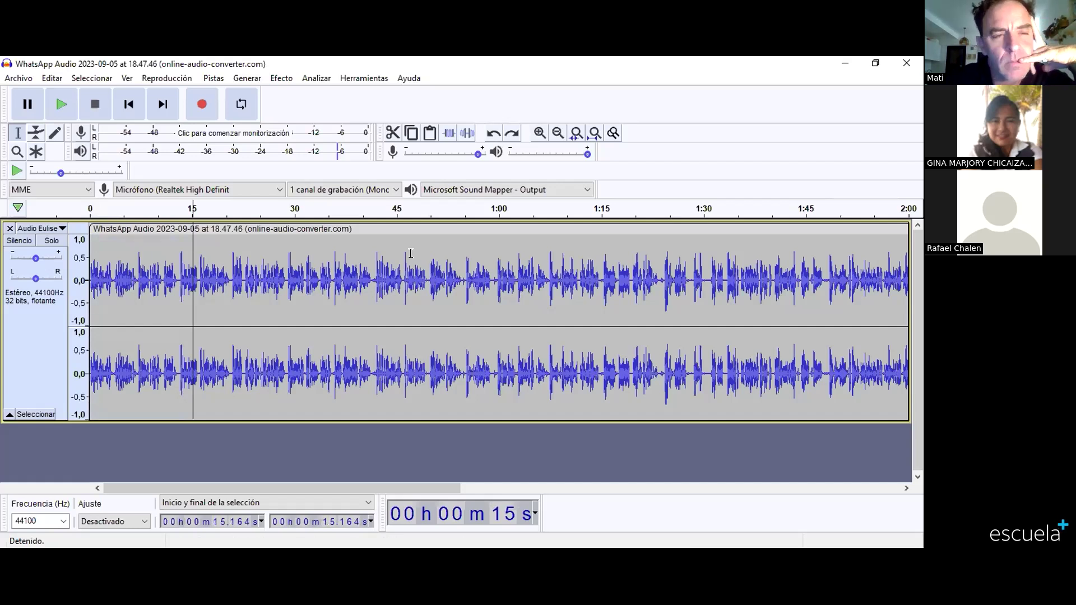
click(175, 274)
key(Right)
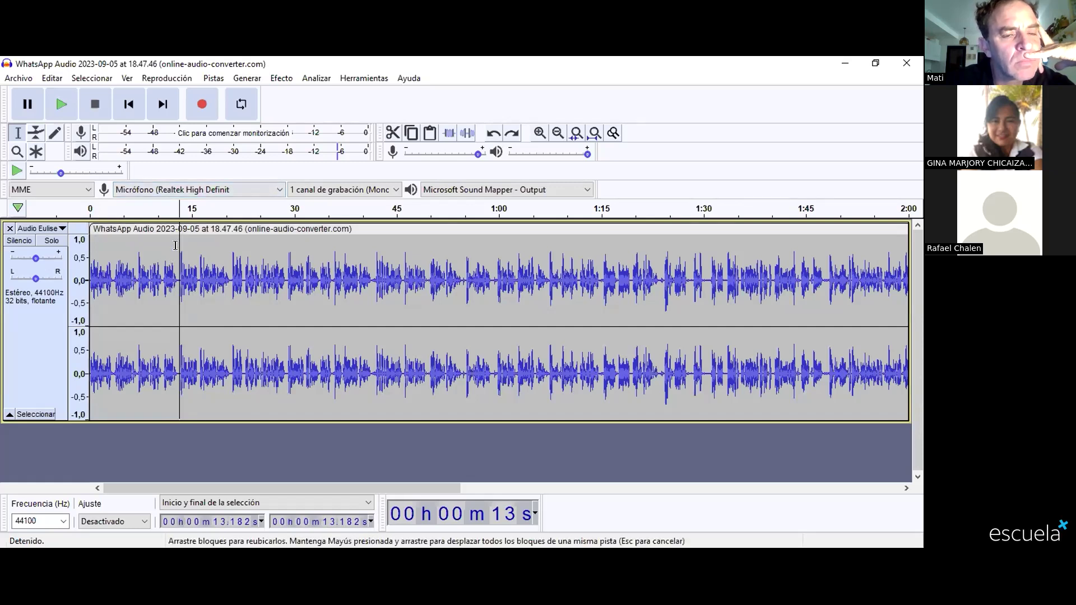
click(192, 252)
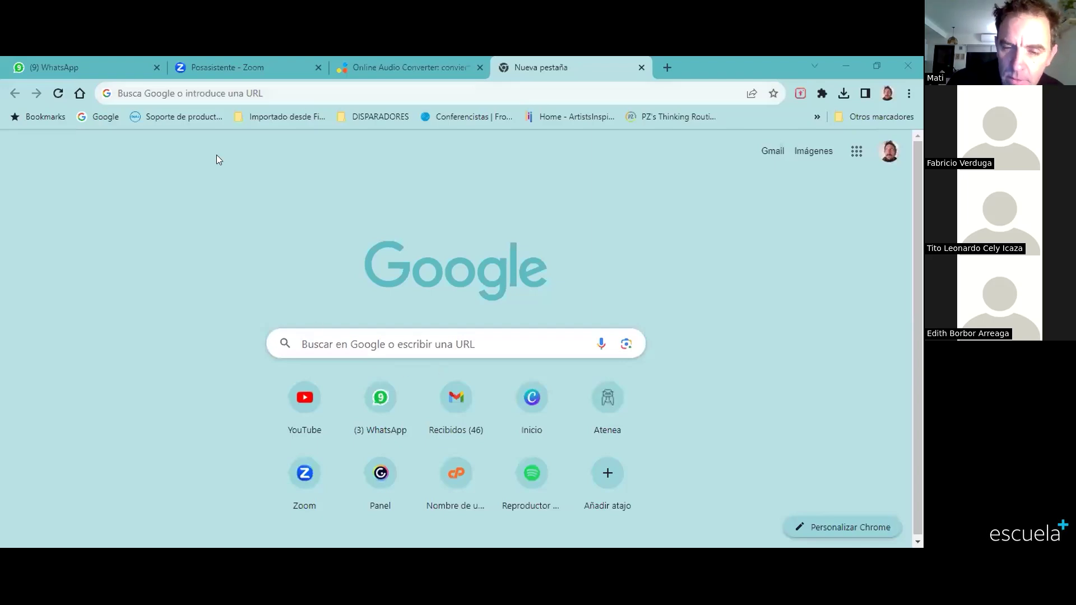
Step: Open the website sonidosmp3gratis.com in the empty Chrome tab
click(185, 95)
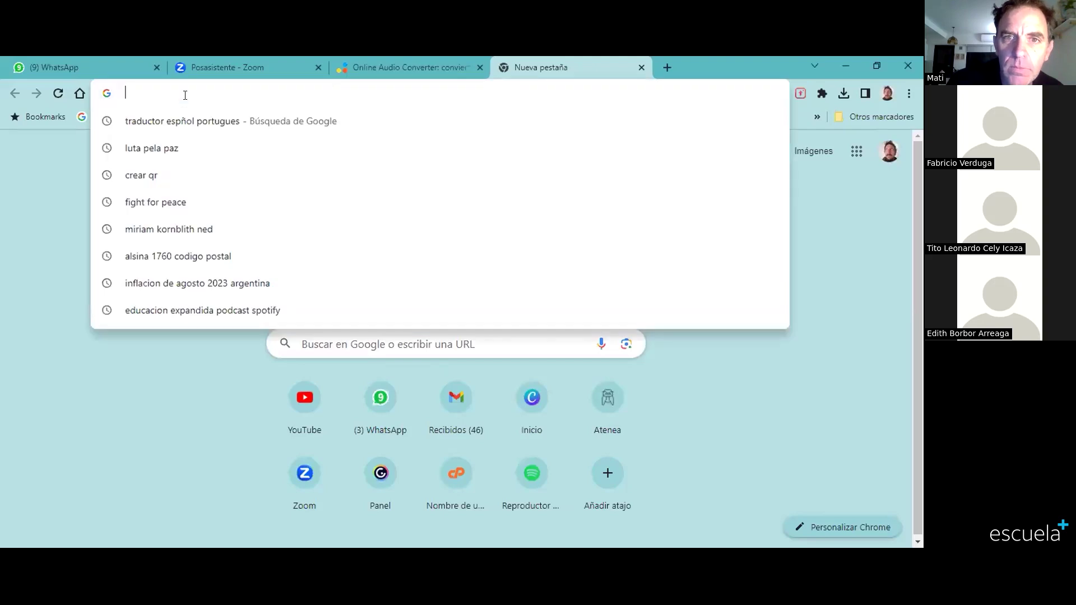
text(sonidosmp3gratis.com)
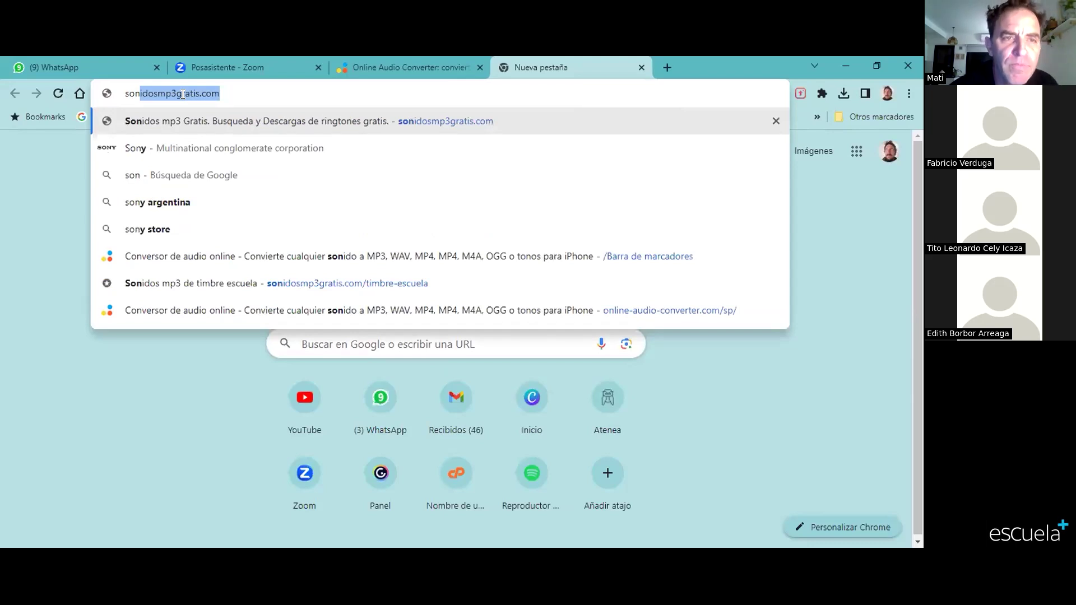
key(Return)
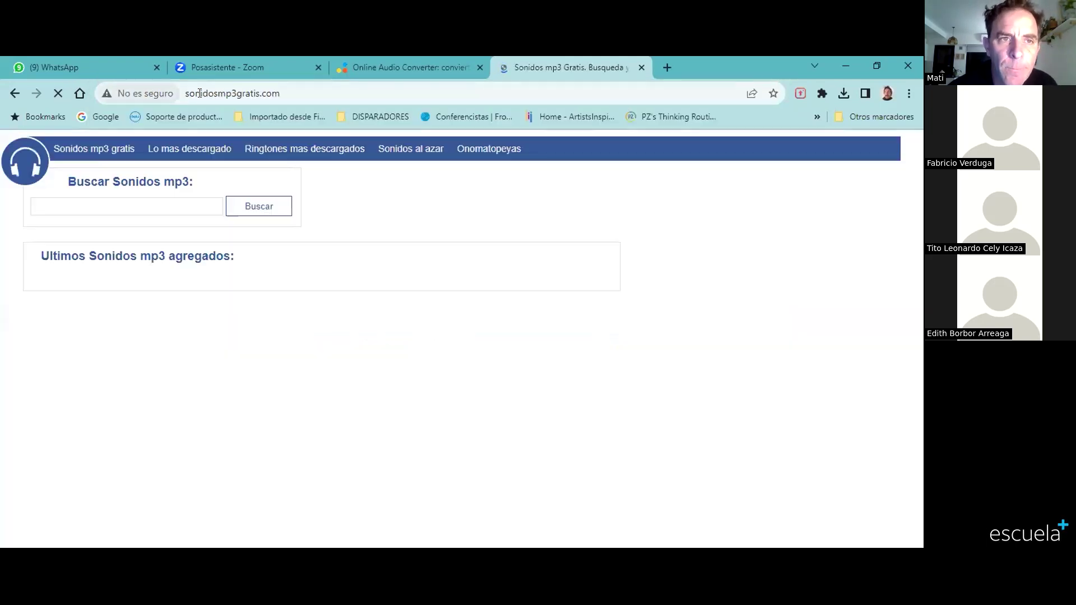
click(201, 94)
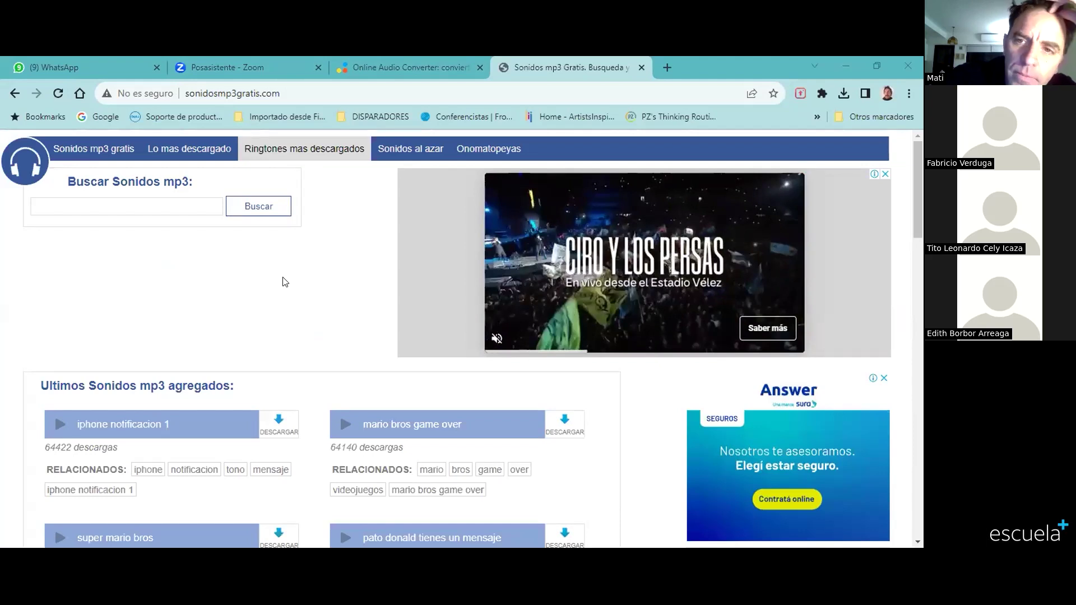
Step: Search the sound library for "plaza", open the matching plaza category and dismiss the advert
click(120, 202)
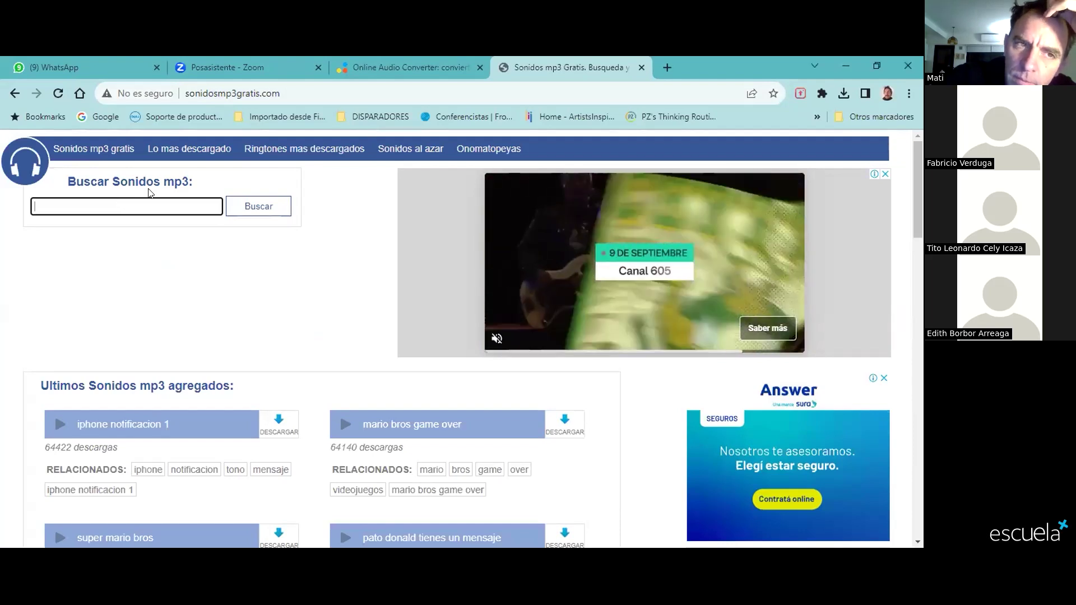
text(plaza)
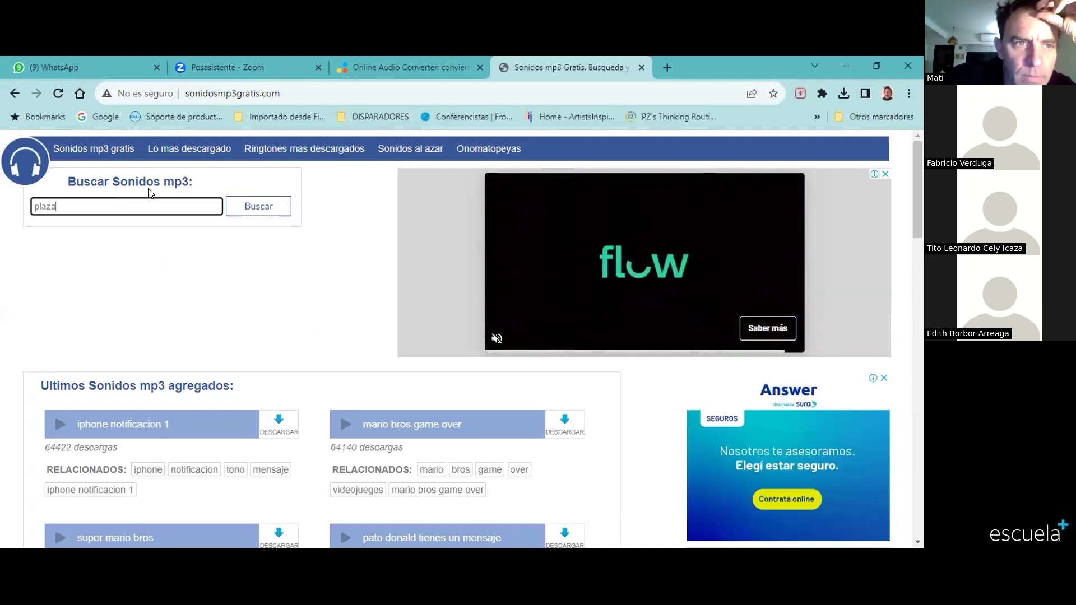
click(265, 209)
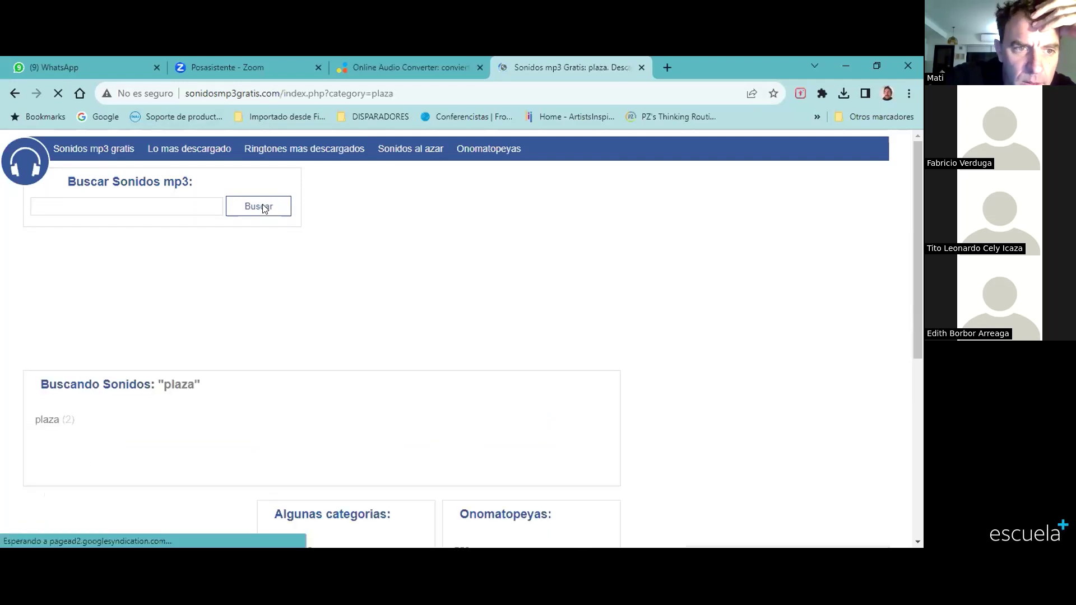
scroll(296, 358, down, 3)
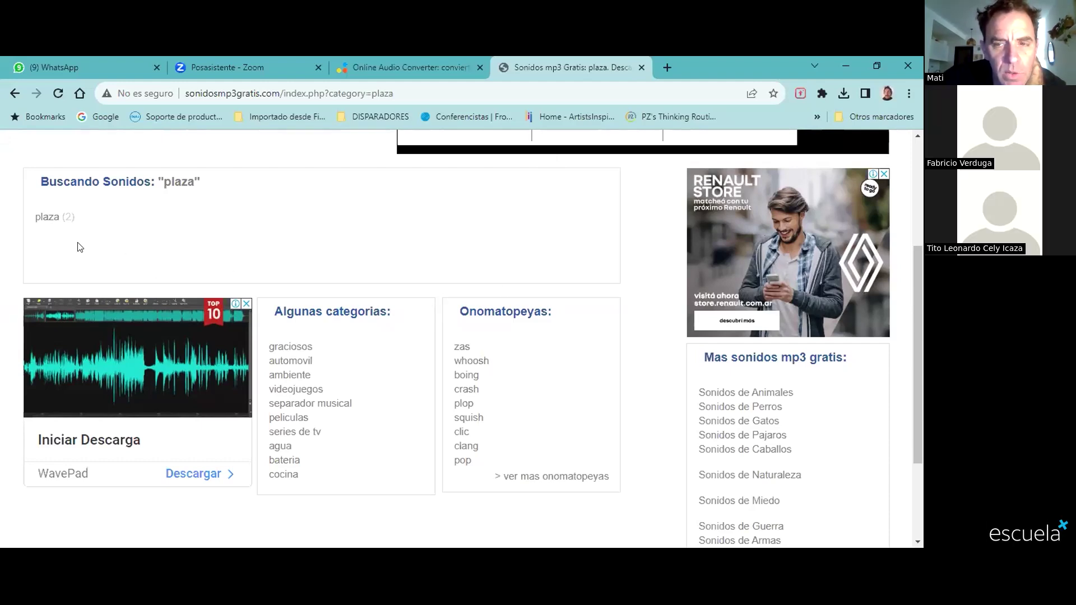
click(46, 217)
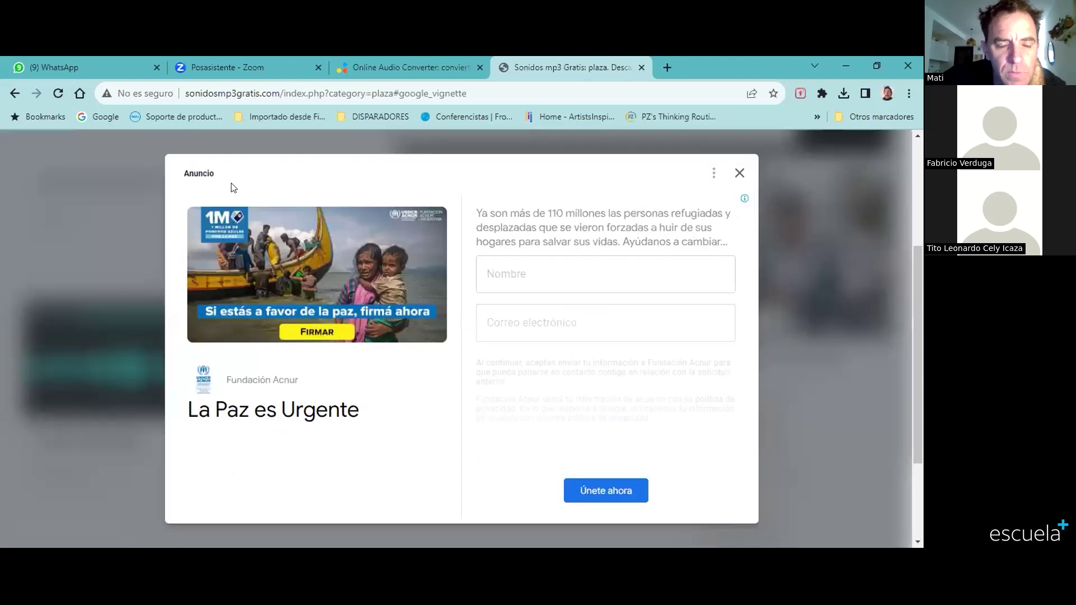
click(739, 173)
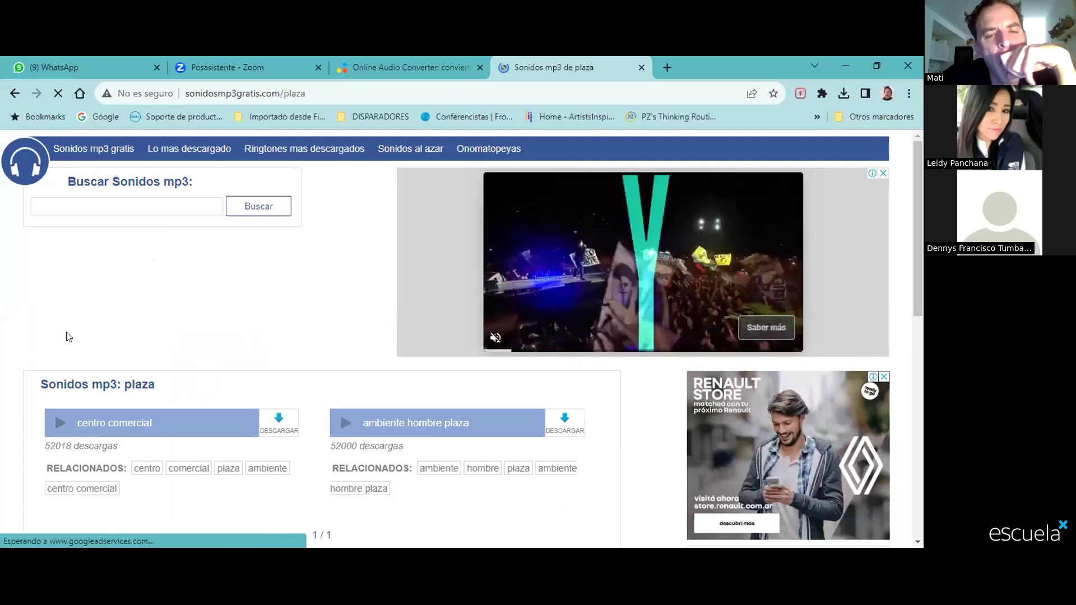
Step: Play the "centro comercial" sound in the plaza results to preview it, and stop playback
scroll(54, 359, down, 1)
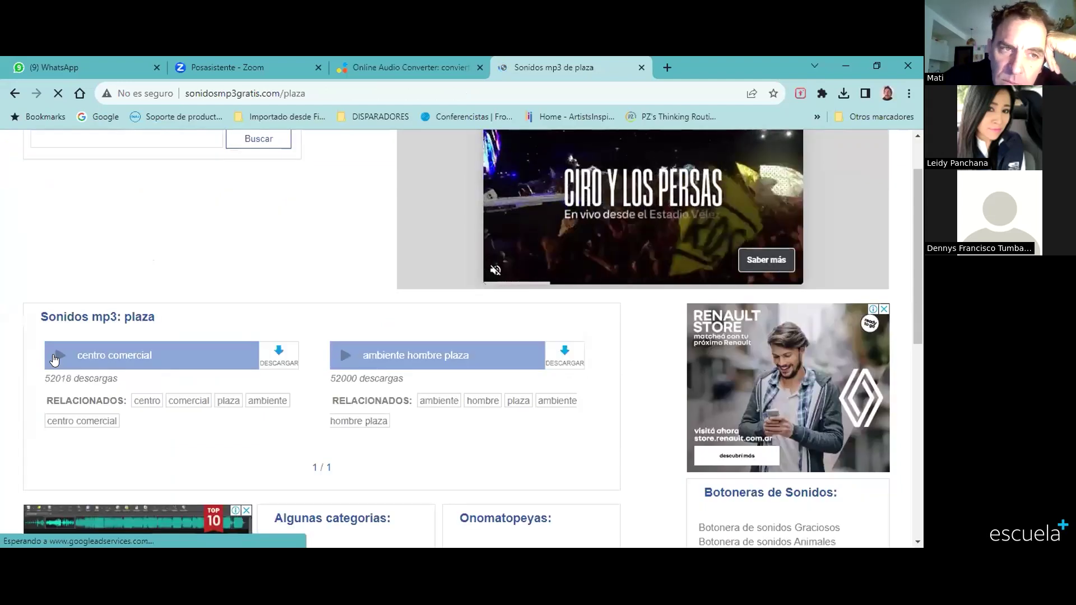
click(55, 360)
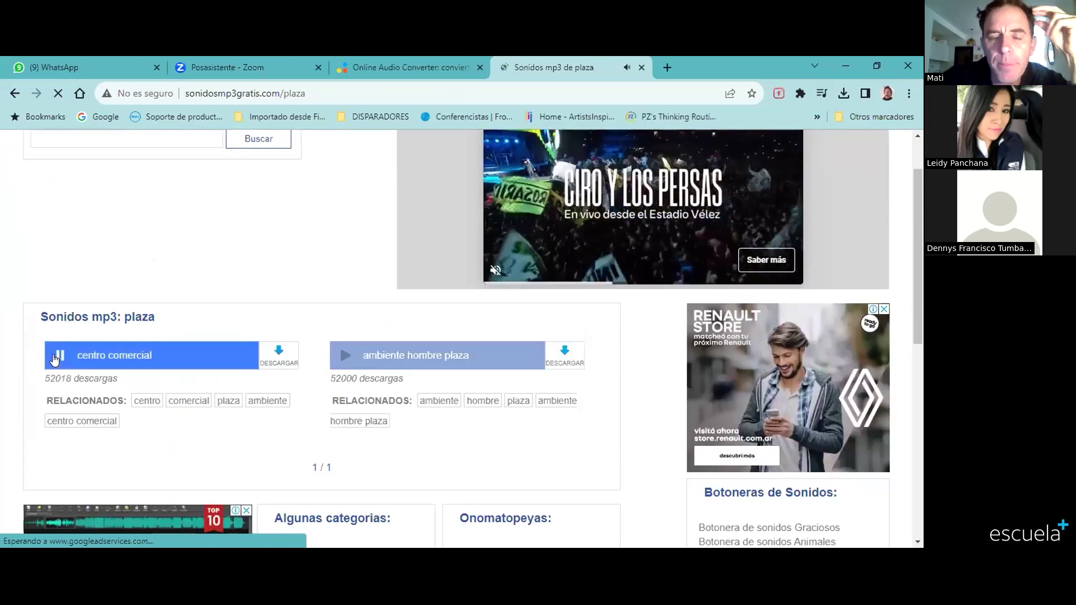
click(55, 359)
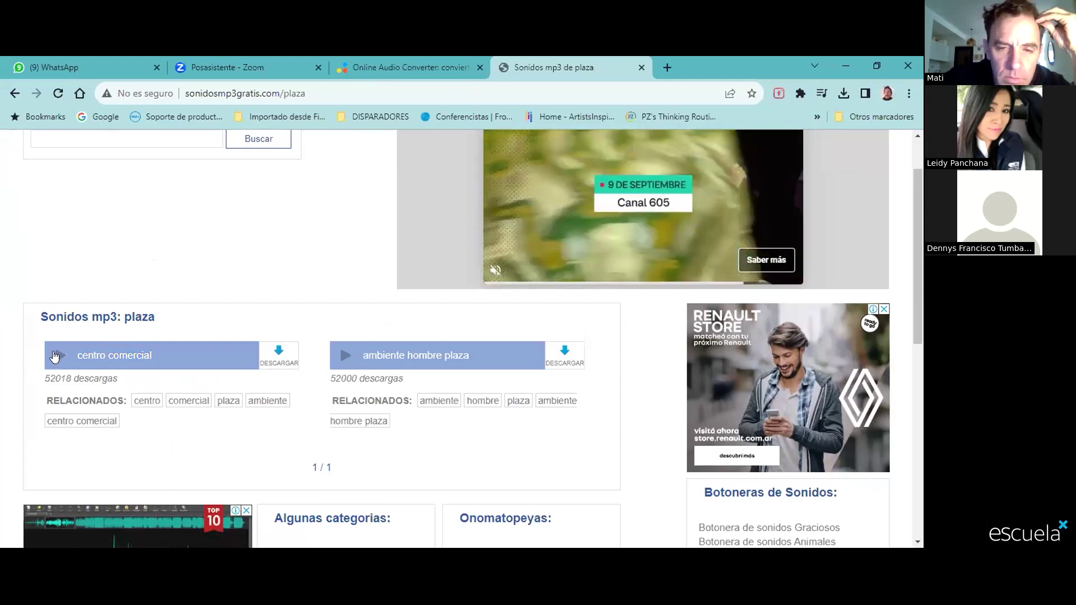
click(53, 358)
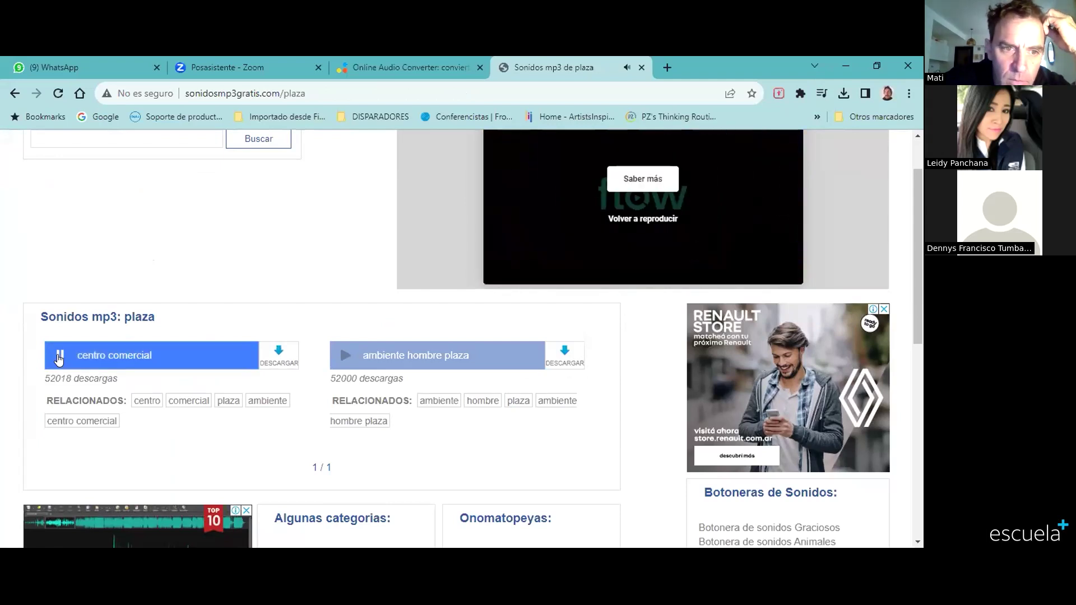
click(59, 359)
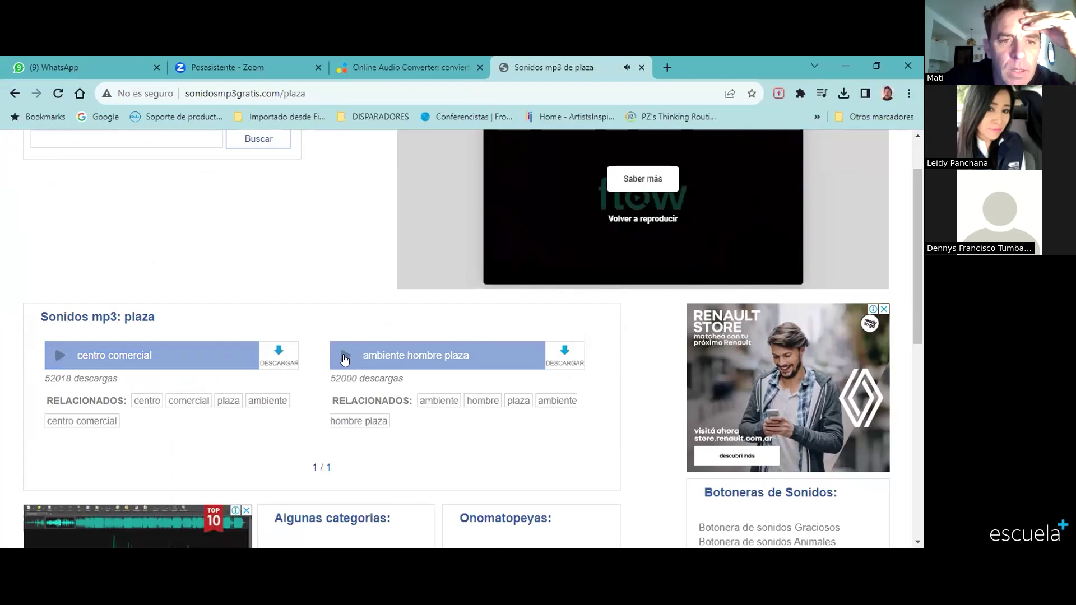
Step: Preview the "ambiente hombre plaza" sound and stop its playback
click(345, 358)
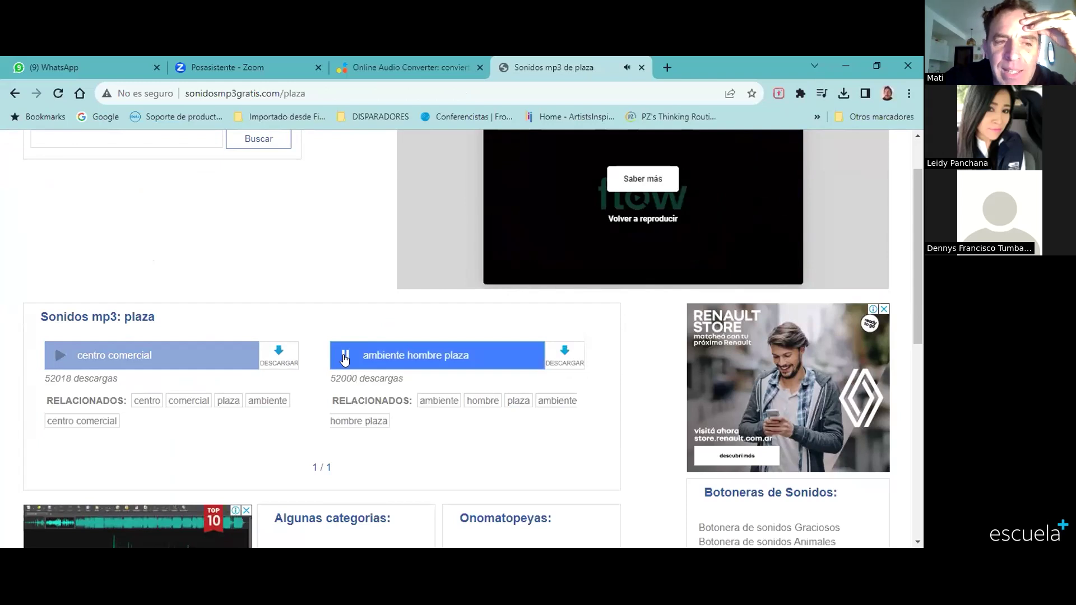
click(345, 359)
click(345, 359)
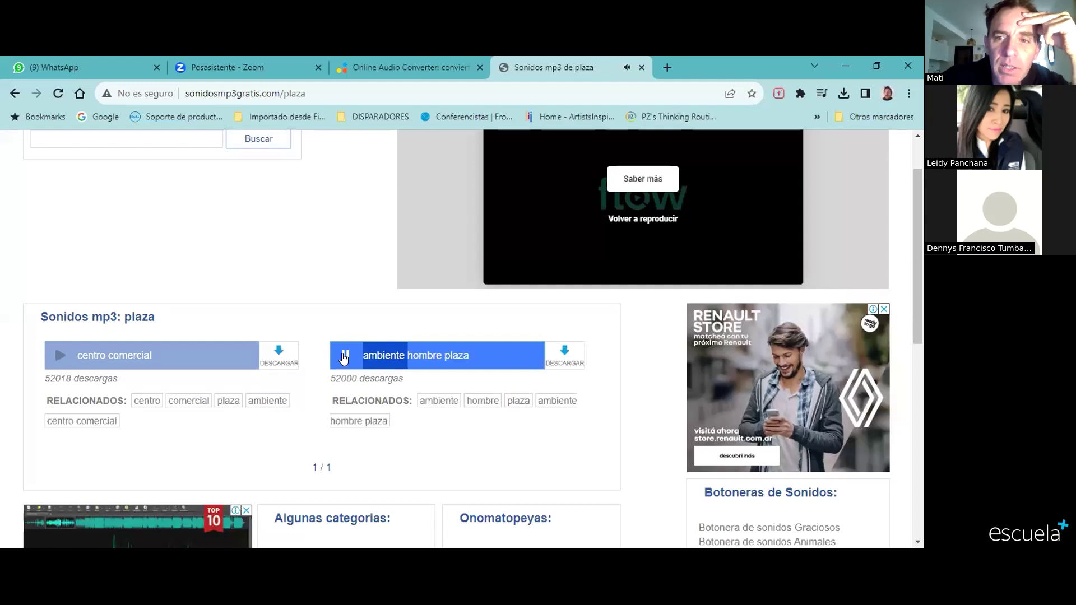
click(344, 359)
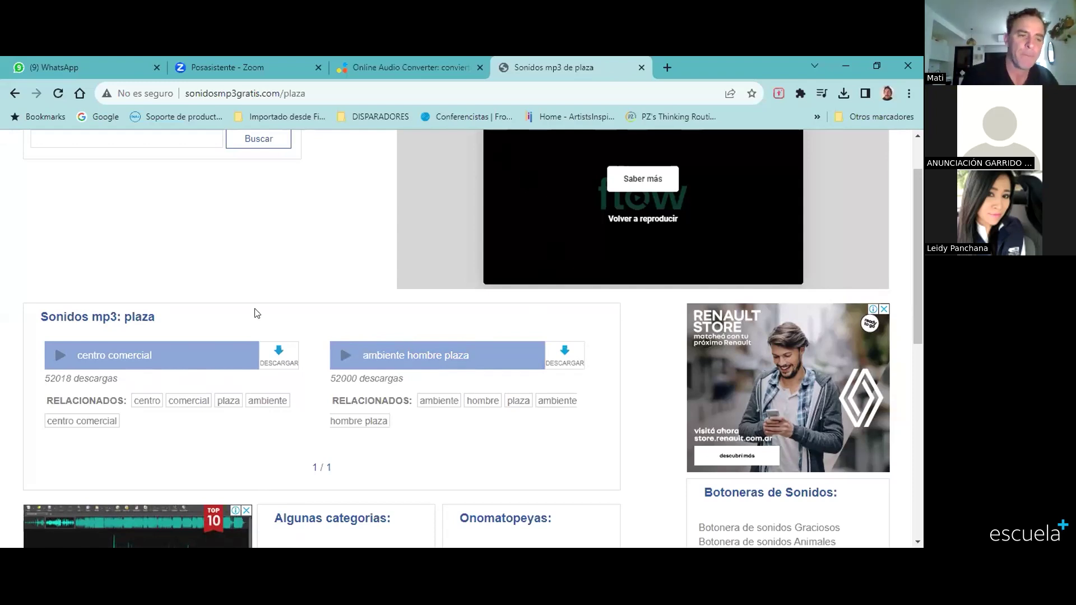
Step: Download the "centro comercial" sound as MP3 using download option 1
click(270, 365)
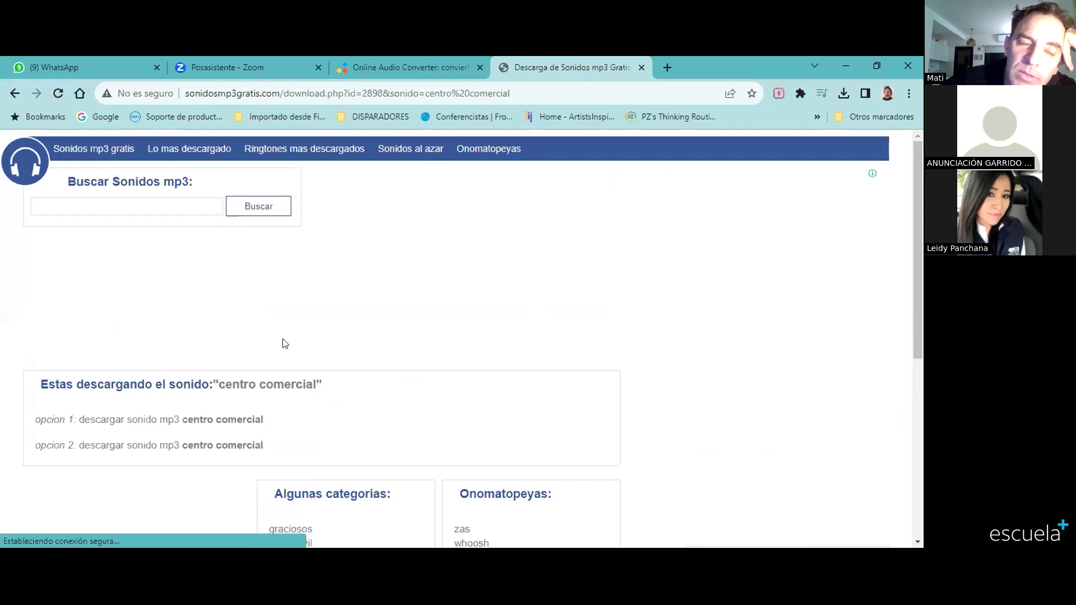
scroll(284, 344, down, 3)
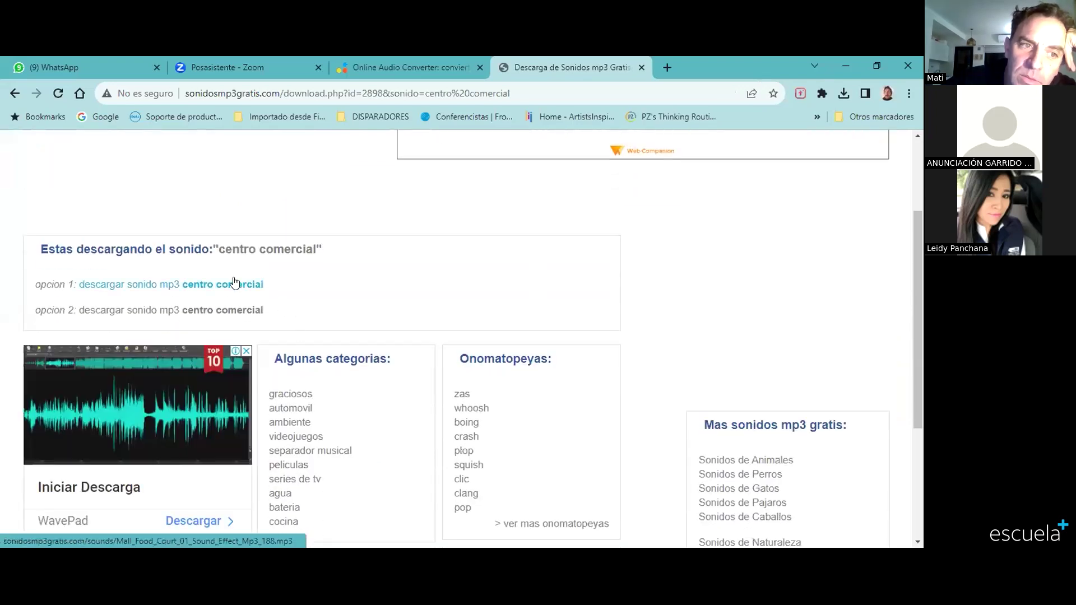
click(234, 283)
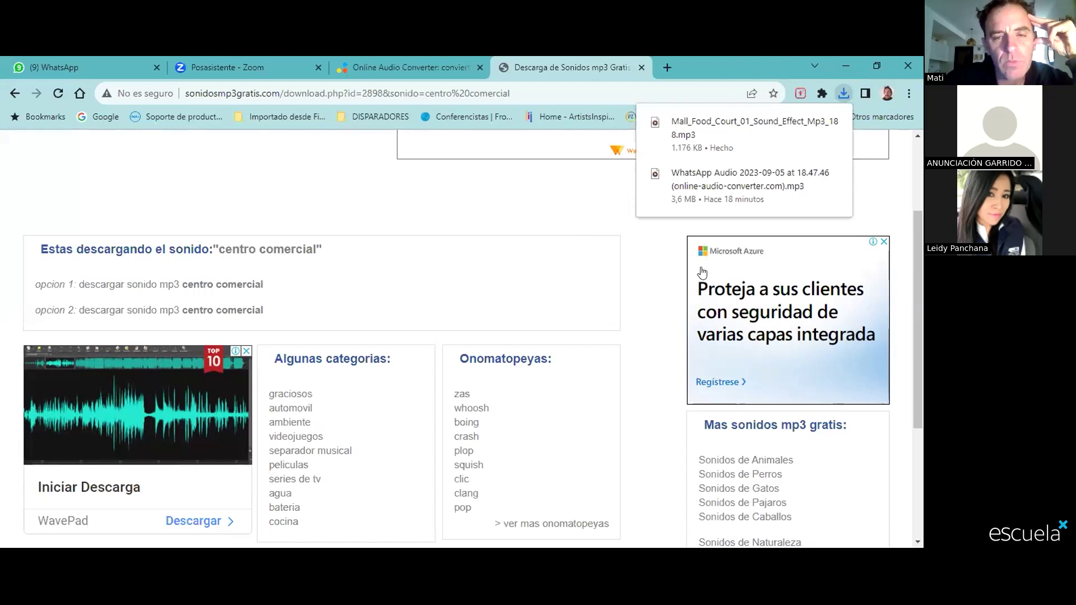
Step: Go back to the plaza results, search the library for "electronico" and open the matching category
click(15, 93)
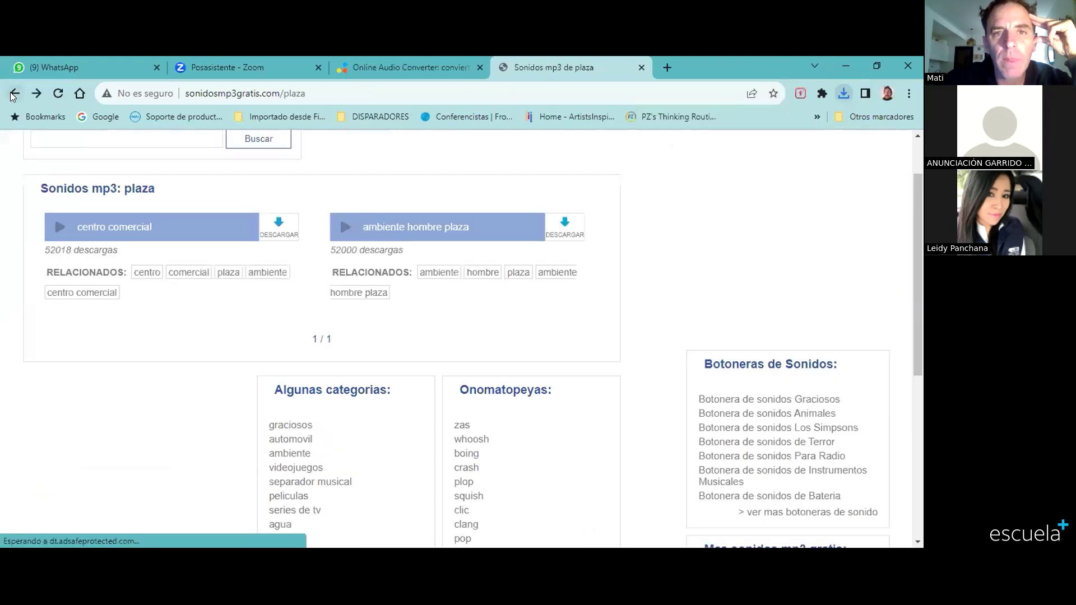
scroll(120, 240, up, 1)
click(143, 206)
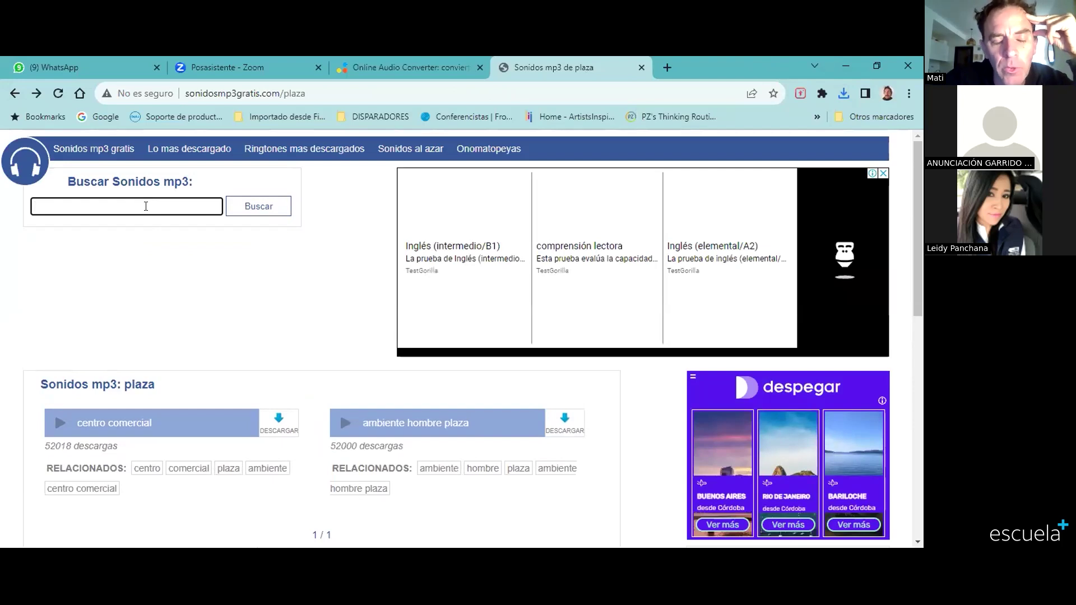
text(ele)
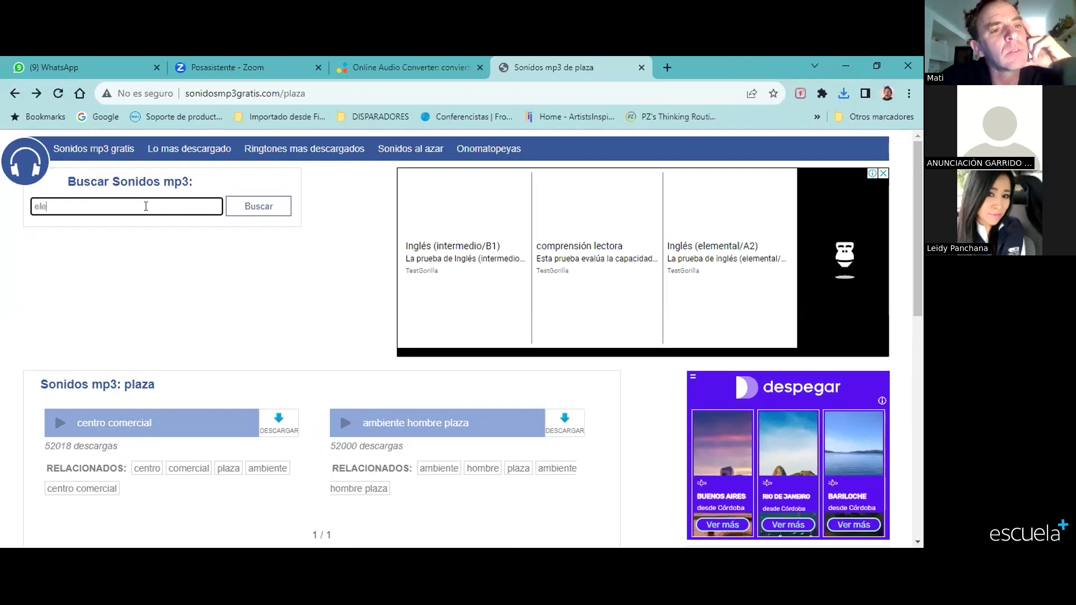
text(ctronico)
key(Return)
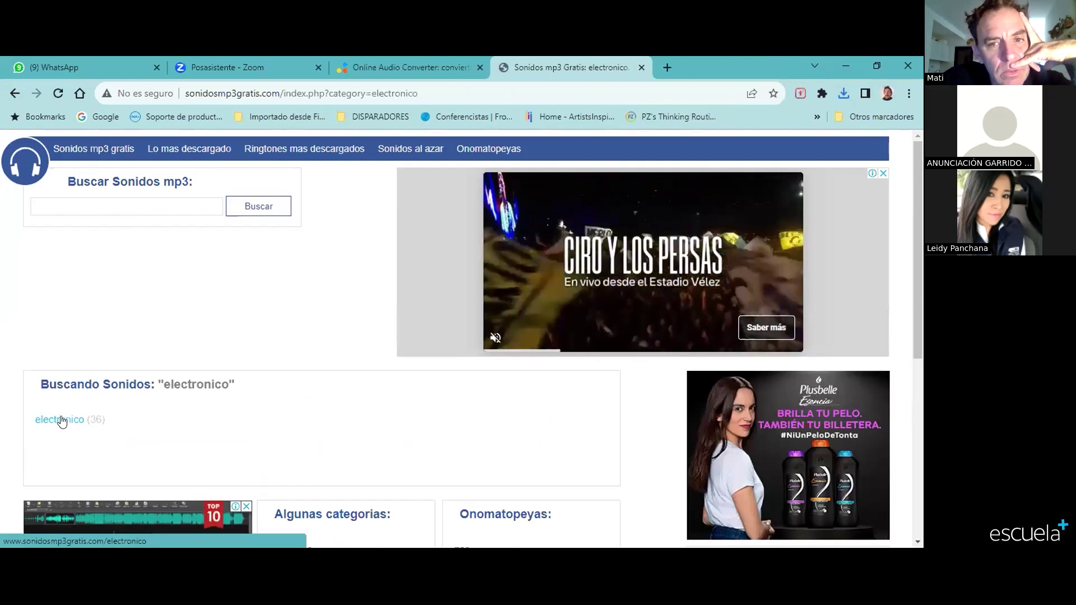
click(51, 420)
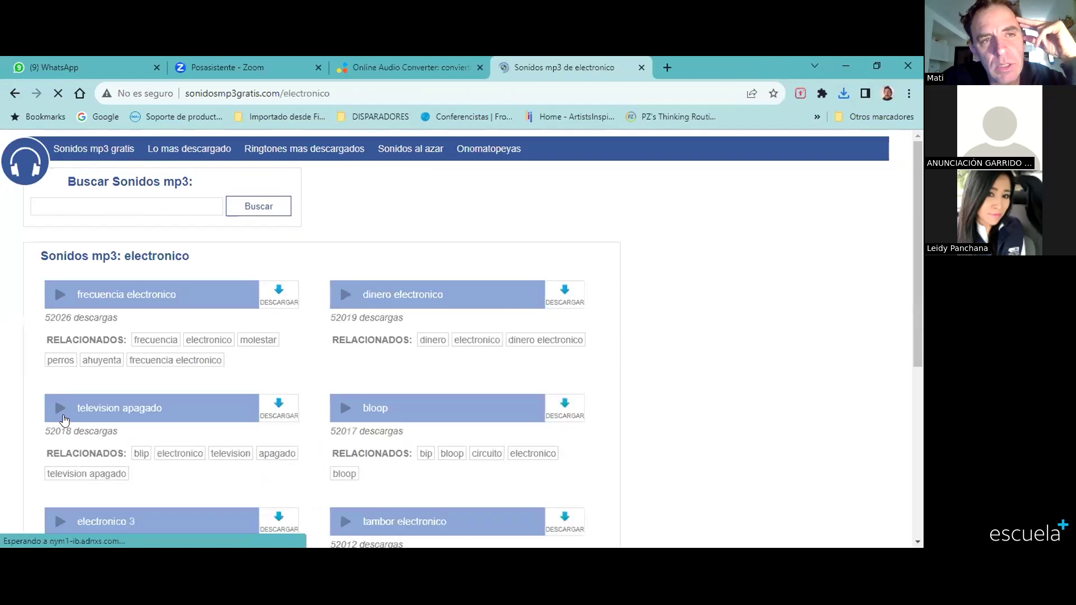
Step: Look through the list of electronico sounds for a suitable one
scroll(161, 385, down, 3)
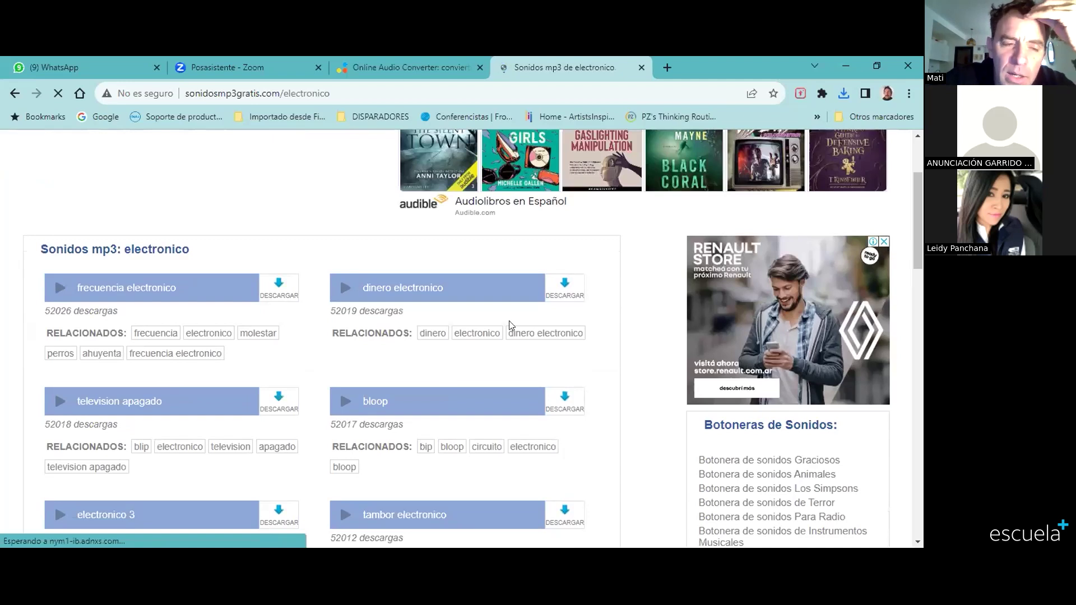
scroll(389, 265, up, 2)
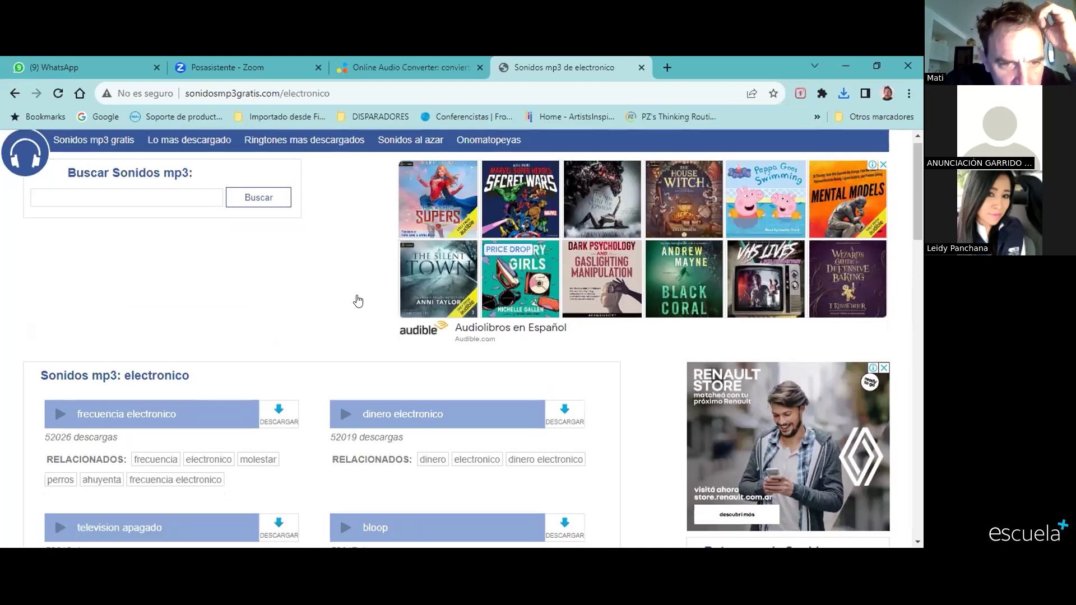
scroll(357, 301, down, 2)
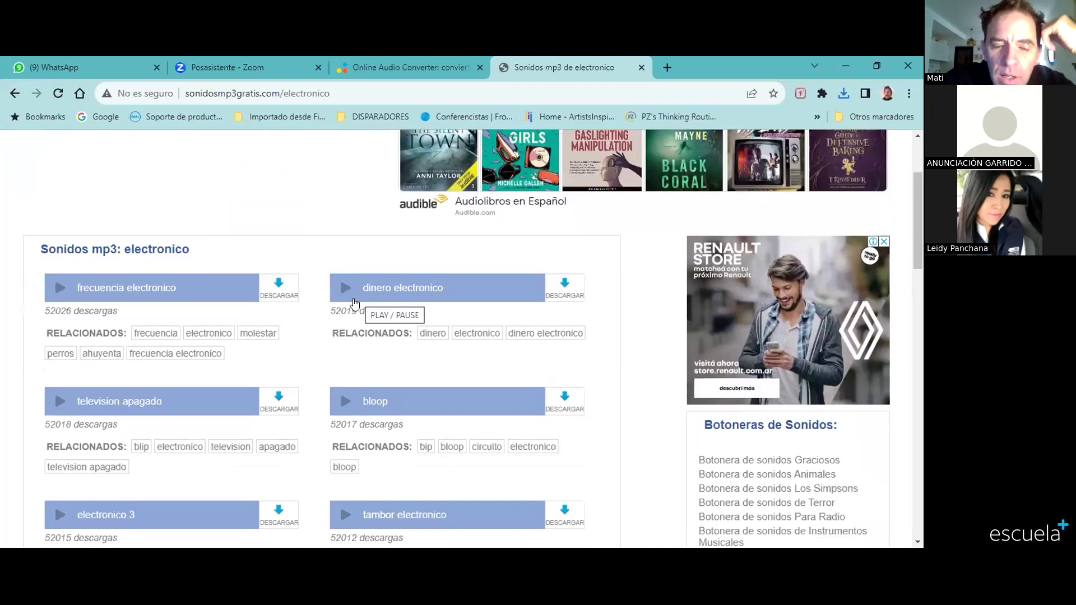
scroll(139, 207, up, 2)
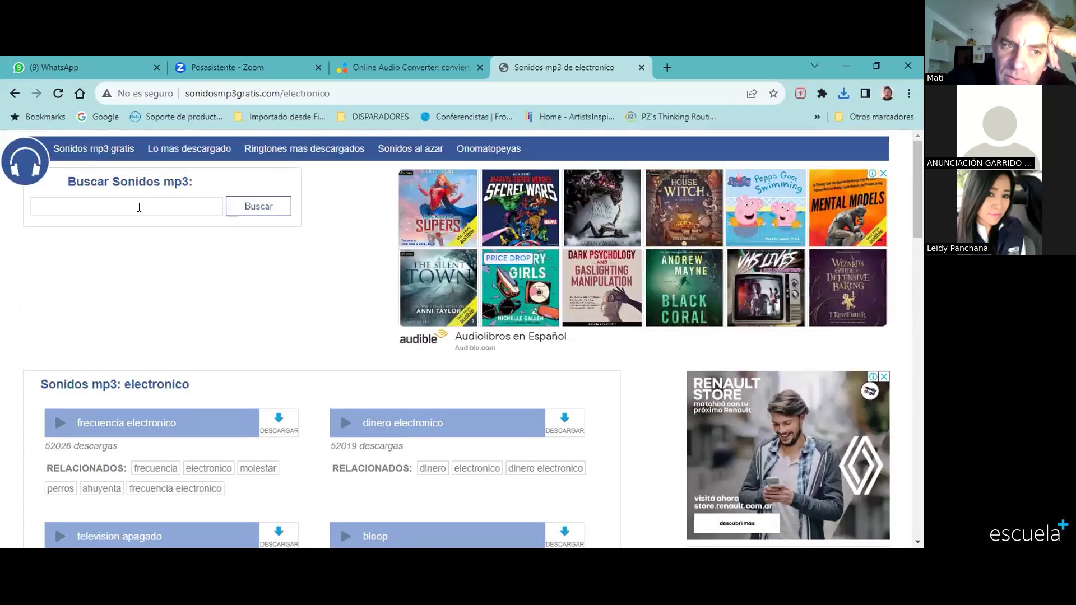
click(139, 207)
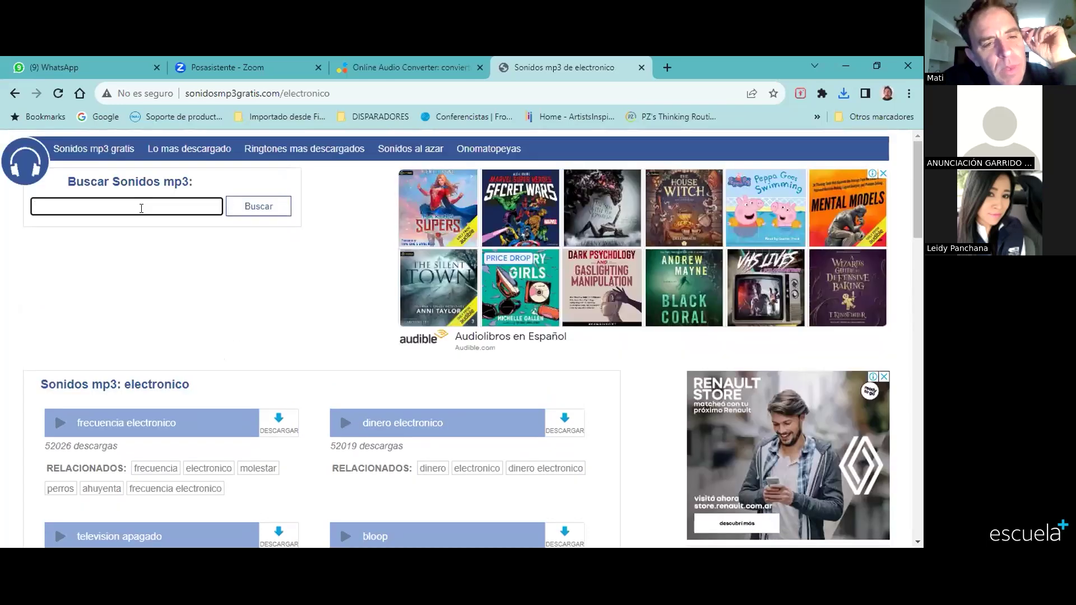
scroll(181, 374, down, 1)
scroll(181, 374, down, 1)
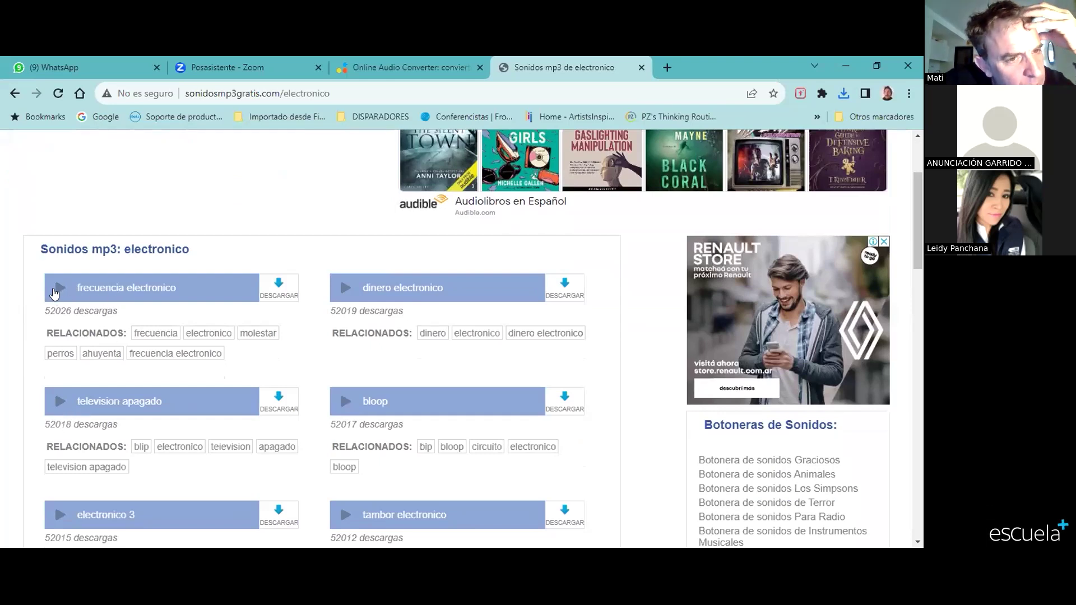
Step: Search the sound library for "ringtone" and open the matching category
scroll(113, 206, up, 2)
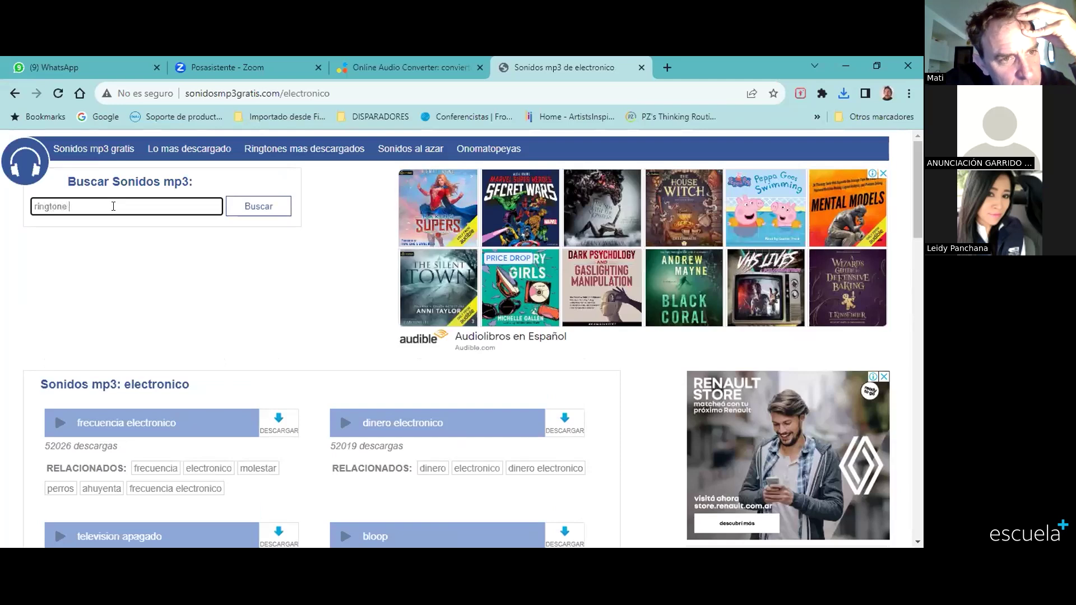
key(Return)
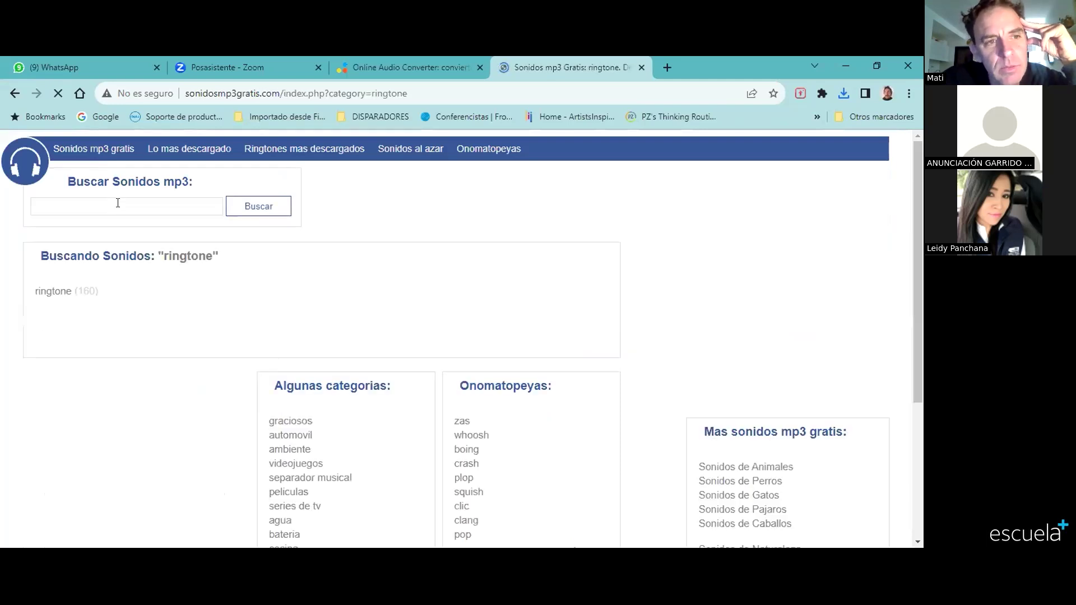
click(57, 422)
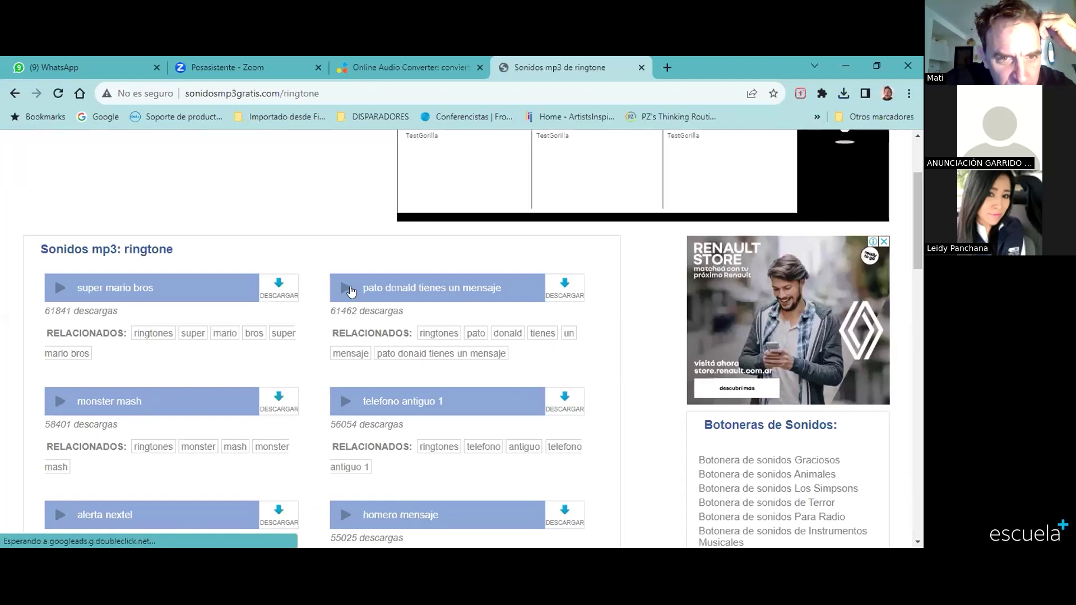
Step: Look through the ringtone sounds and preview "alerta nextel" and "grillos 4"
scroll(137, 378, down, 1)
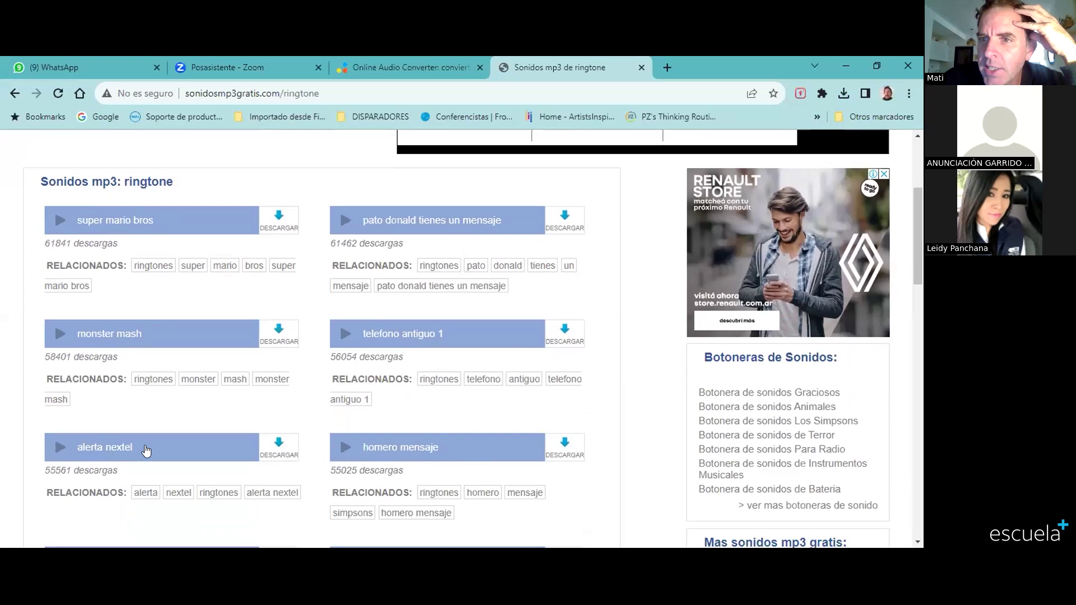
scroll(146, 450, down, 2)
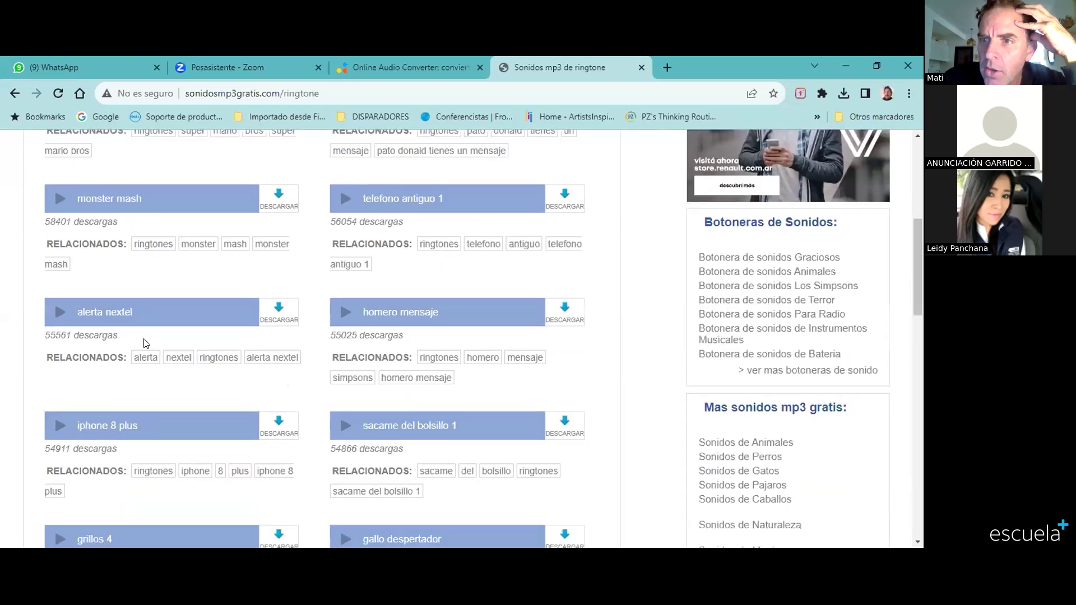
click(59, 313)
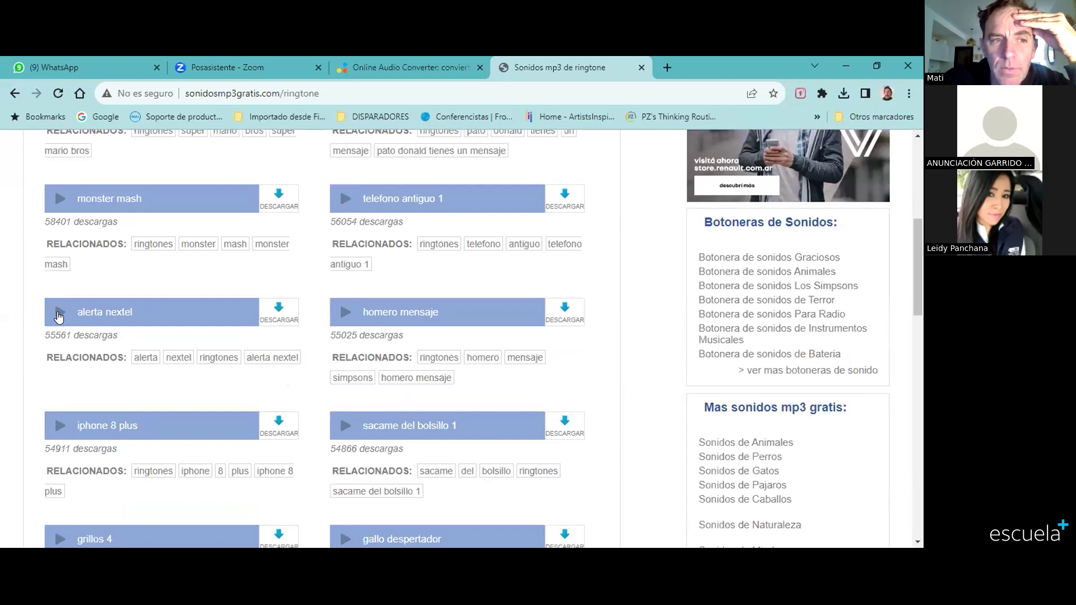
scroll(59, 317, down, 3)
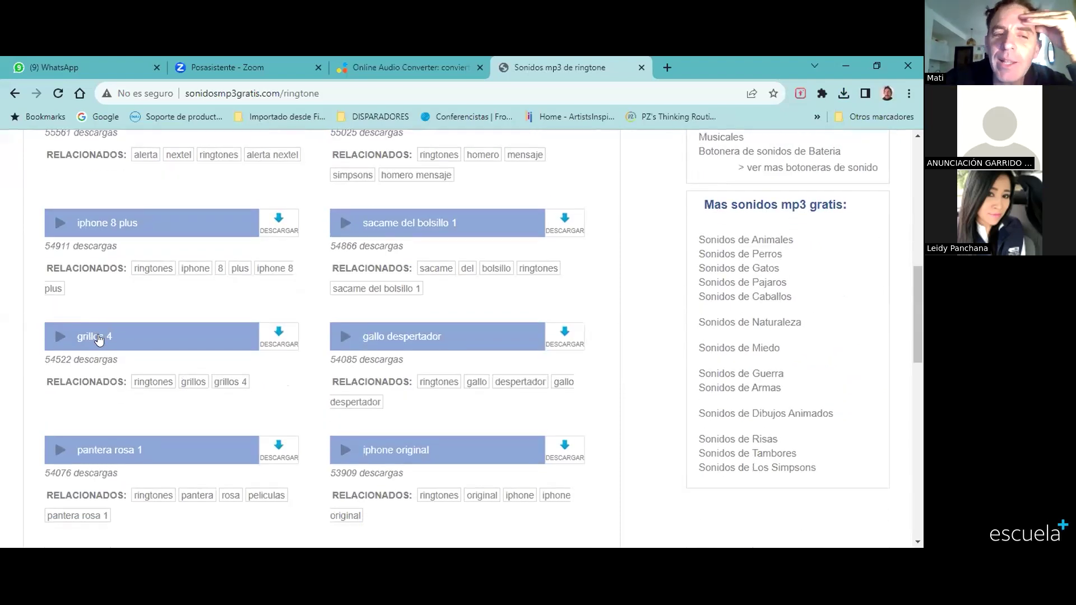
scroll(100, 339, down, 1)
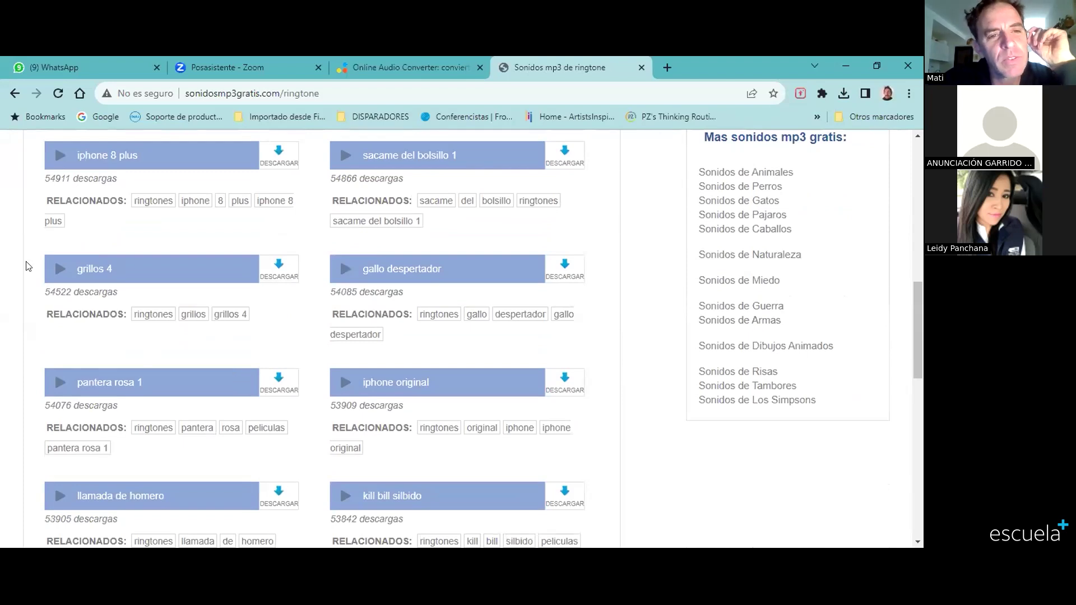
scroll(28, 265, up, 2)
click(62, 404)
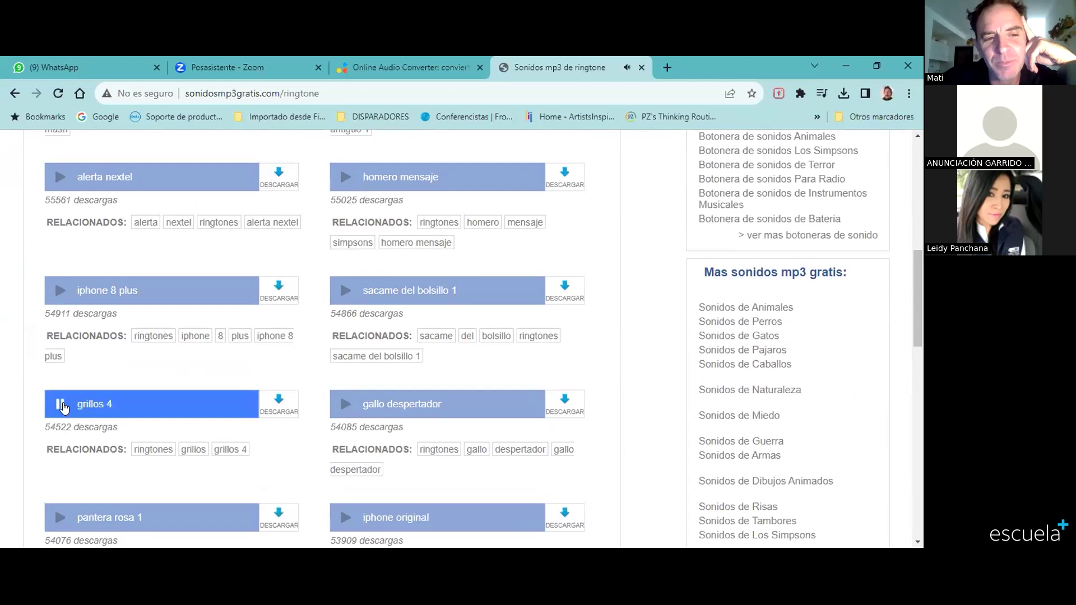
click(62, 404)
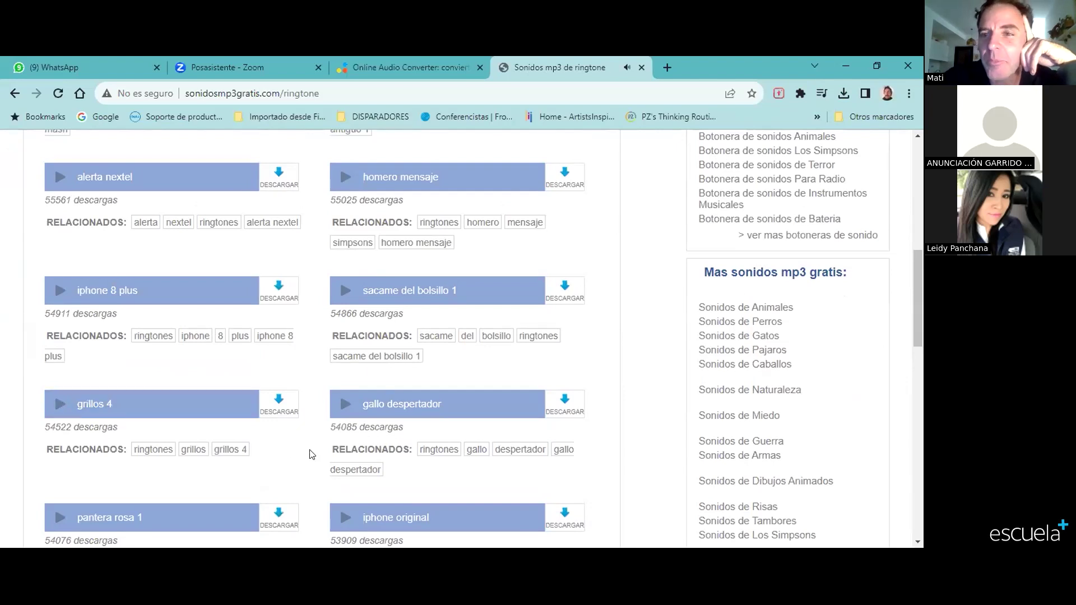
Step: Preview the "iphone original" ringtone and download it as MP3
scroll(323, 477, down, 1)
scroll(322, 476, down, 1)
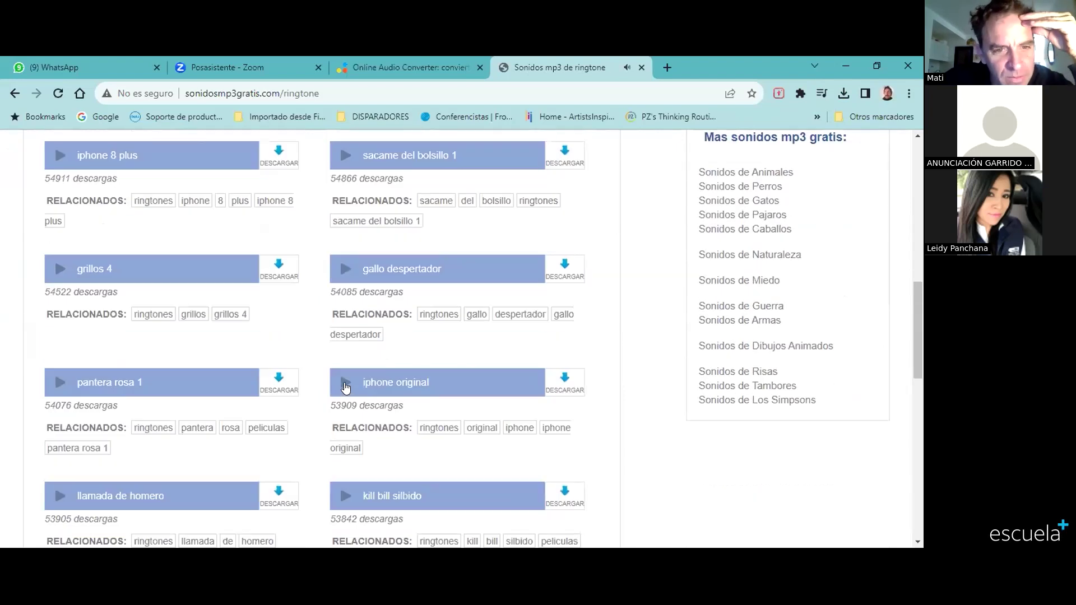
click(346, 386)
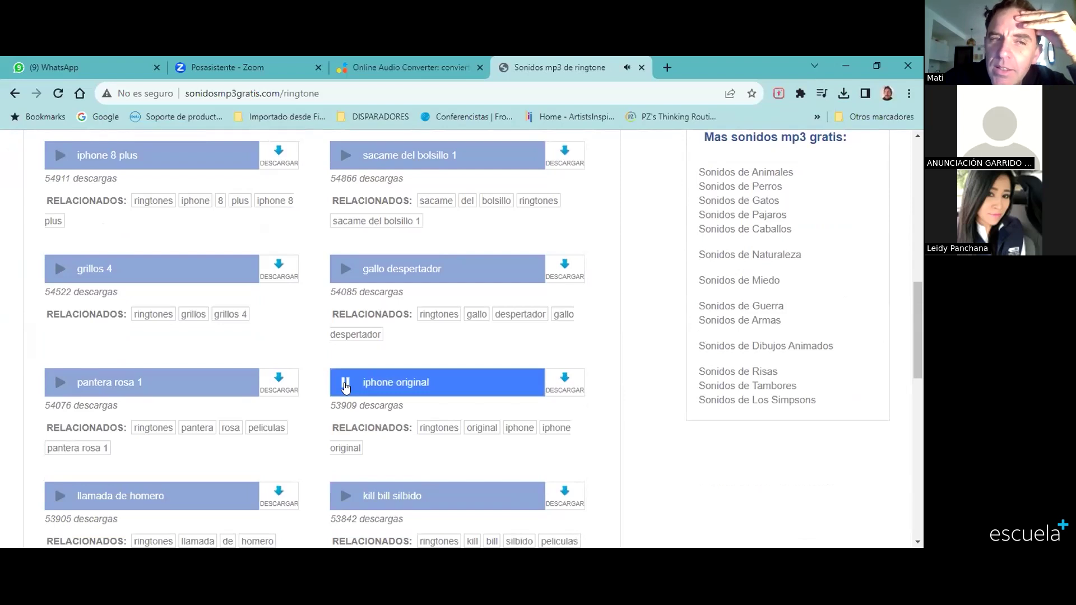
click(346, 386)
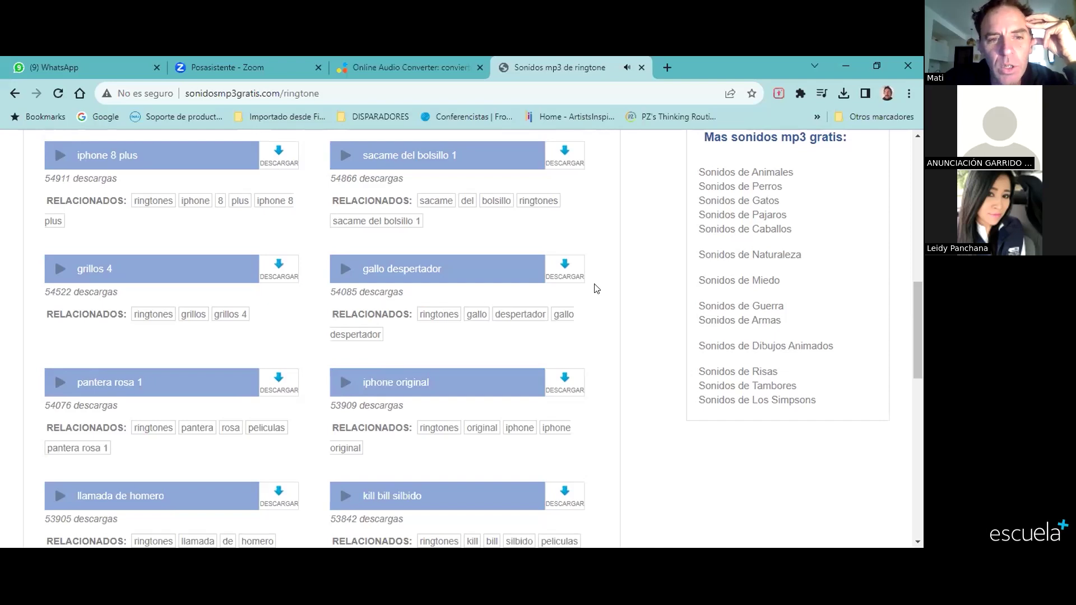
click(566, 383)
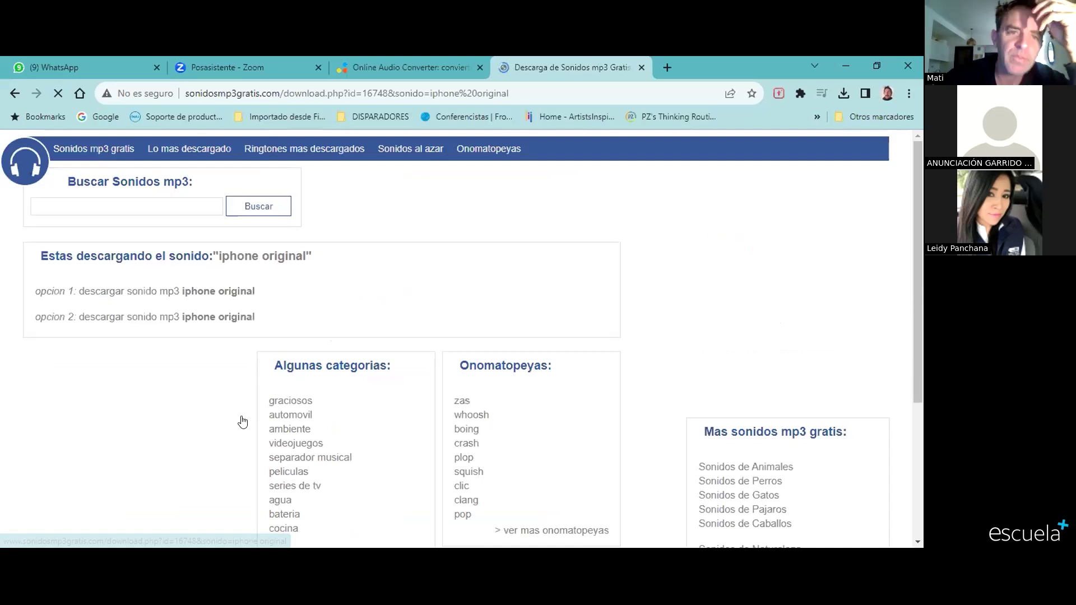
click(268, 403)
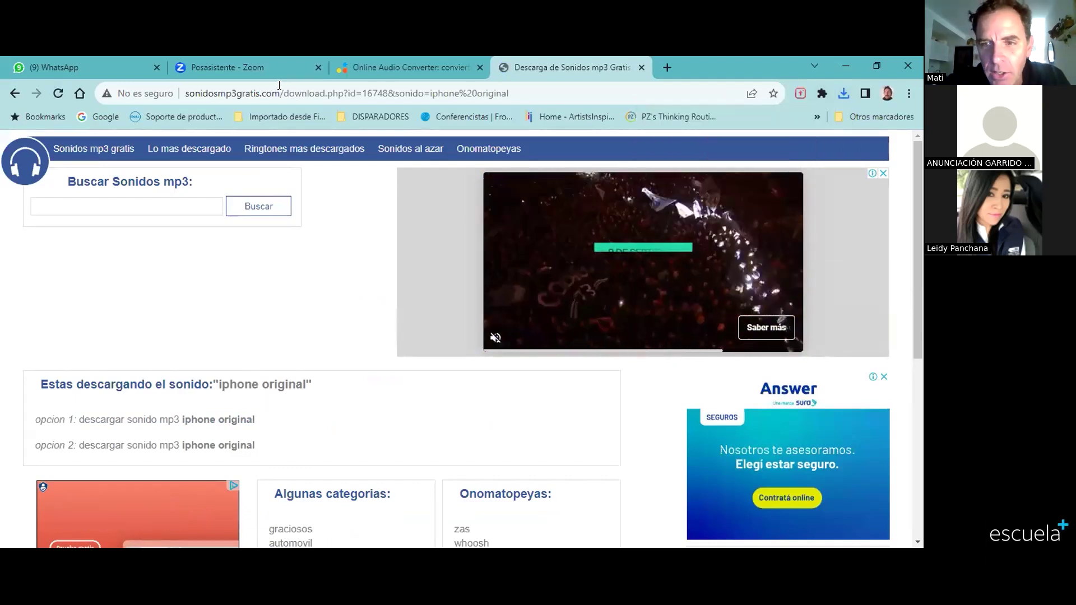
Step: Search the sound library for "canguro" and check the browser's list of recent downloads
click(171, 208)
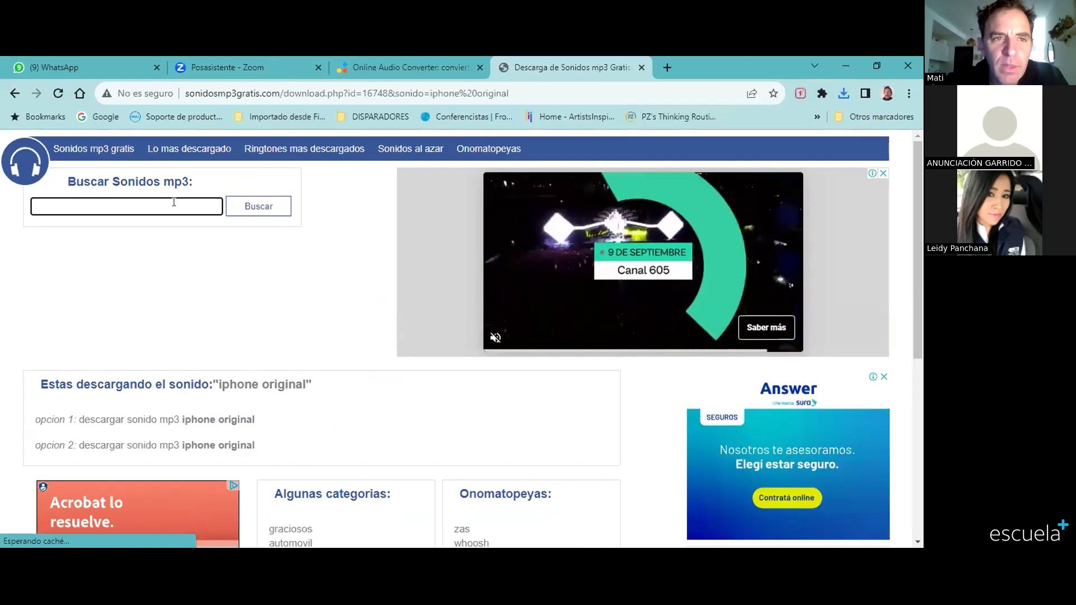
text(canguro)
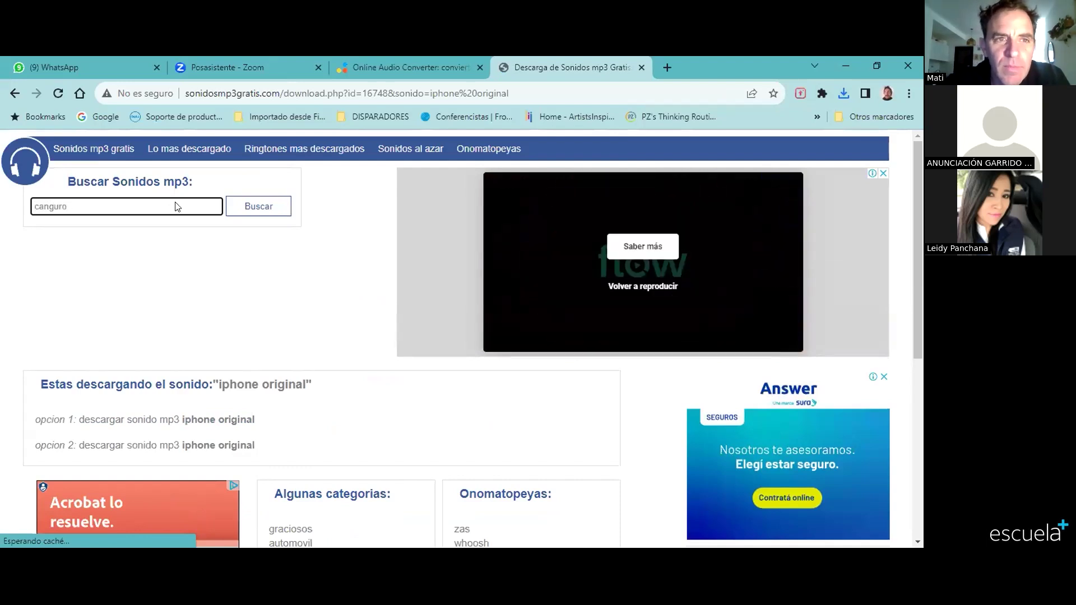
key(Return)
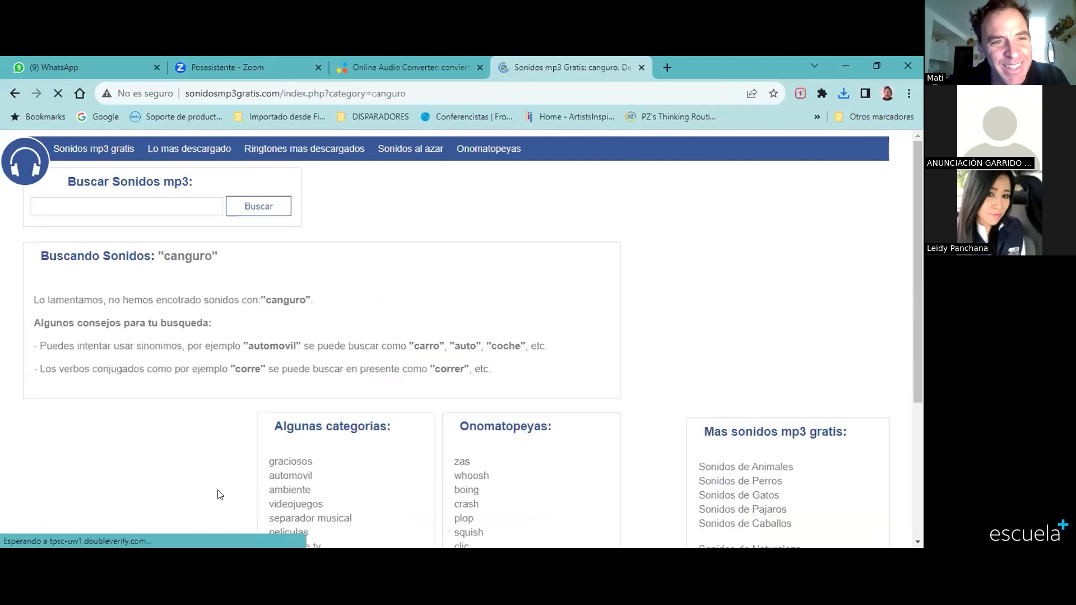
click(157, 204)
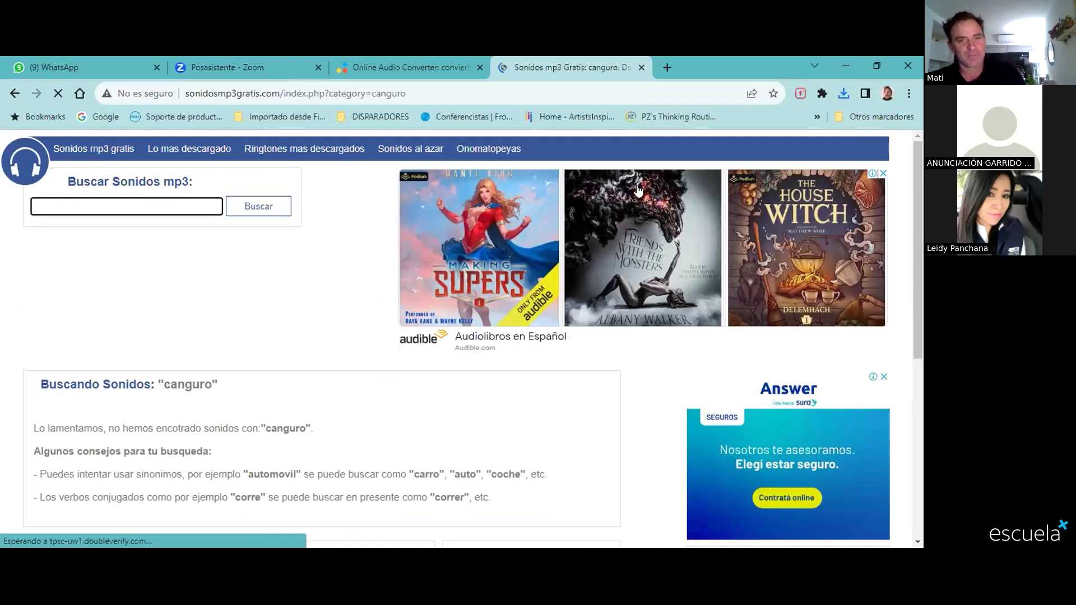
click(844, 89)
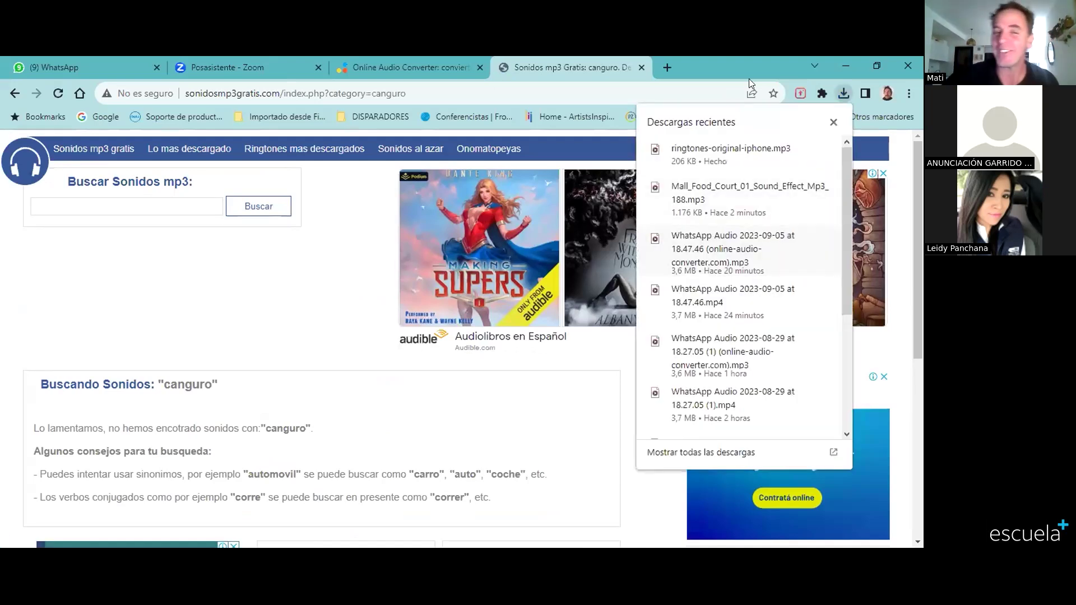
click(720, 68)
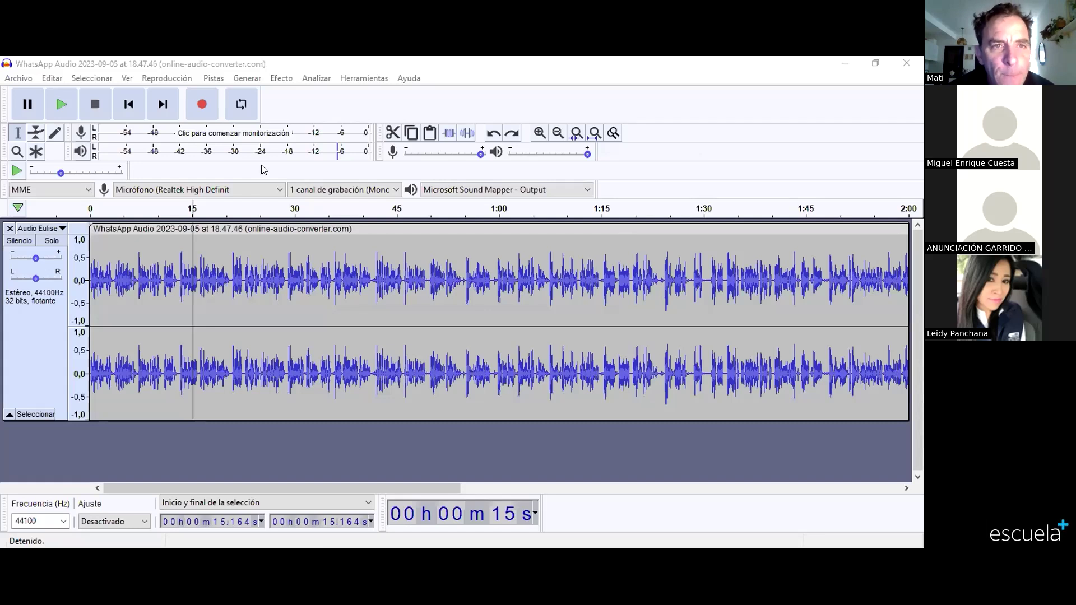
Step: Switch to Audacity and import ringtones-original-iphone and Mall_Food_Court_01_Sound_Effect_Mp3_188 from Descargas into the project as audio
click(31, 78)
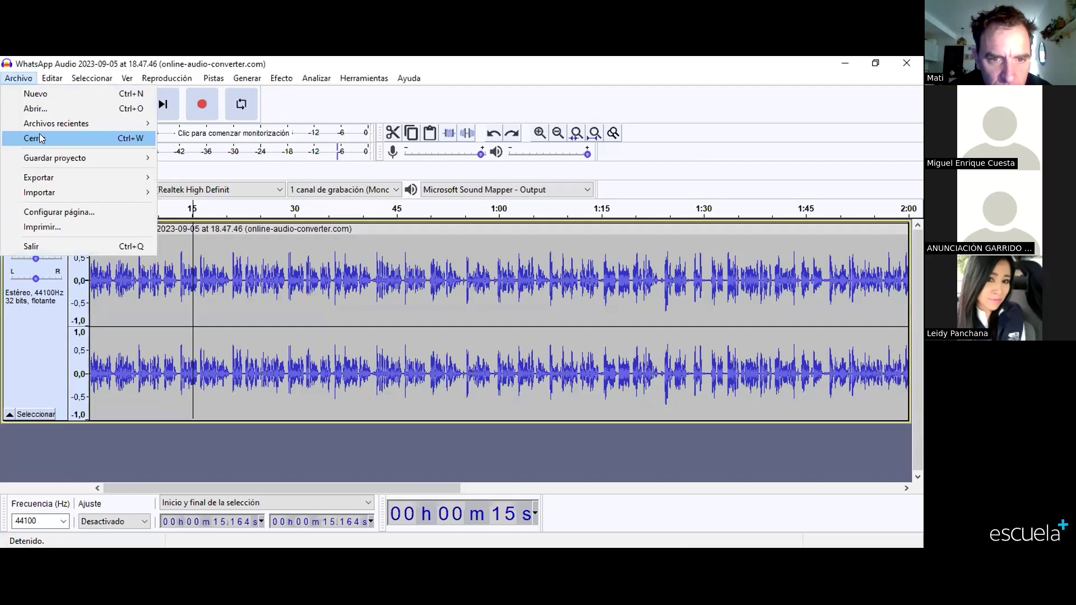
mouse_move(40, 193)
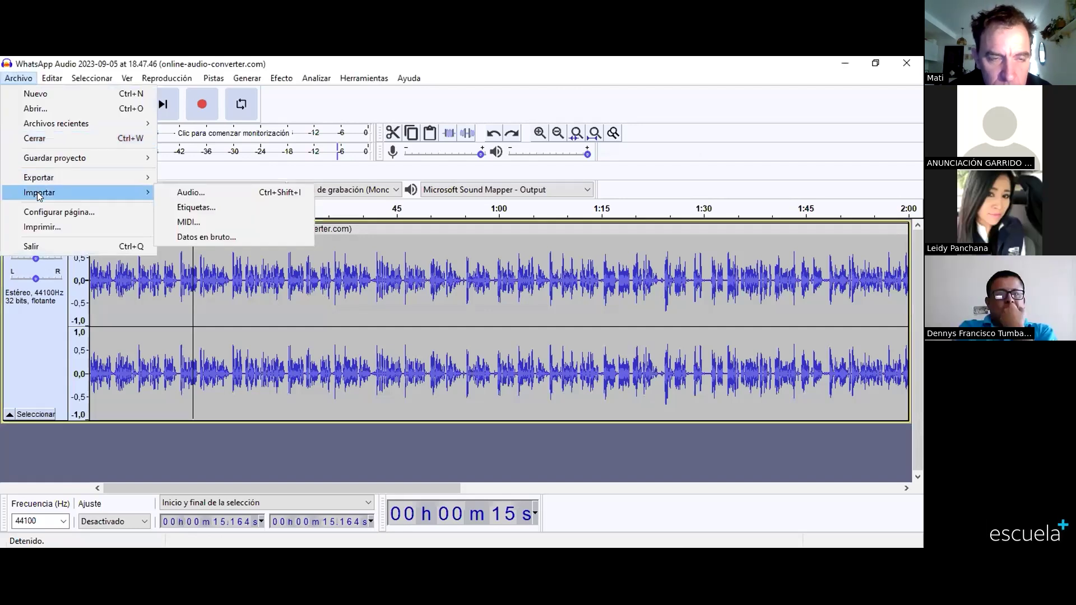
click(190, 194)
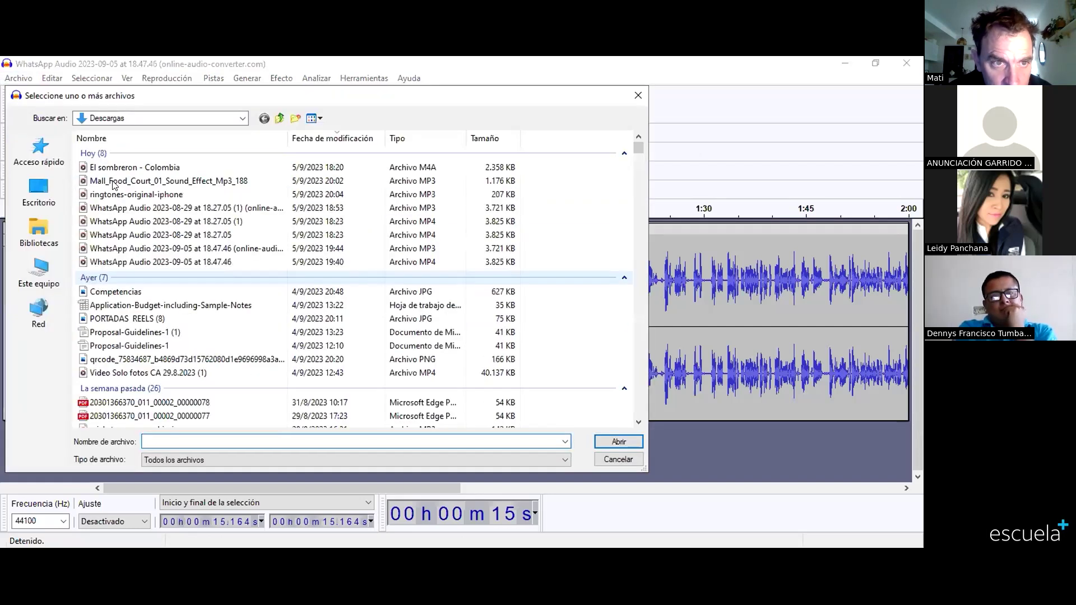
click(118, 170)
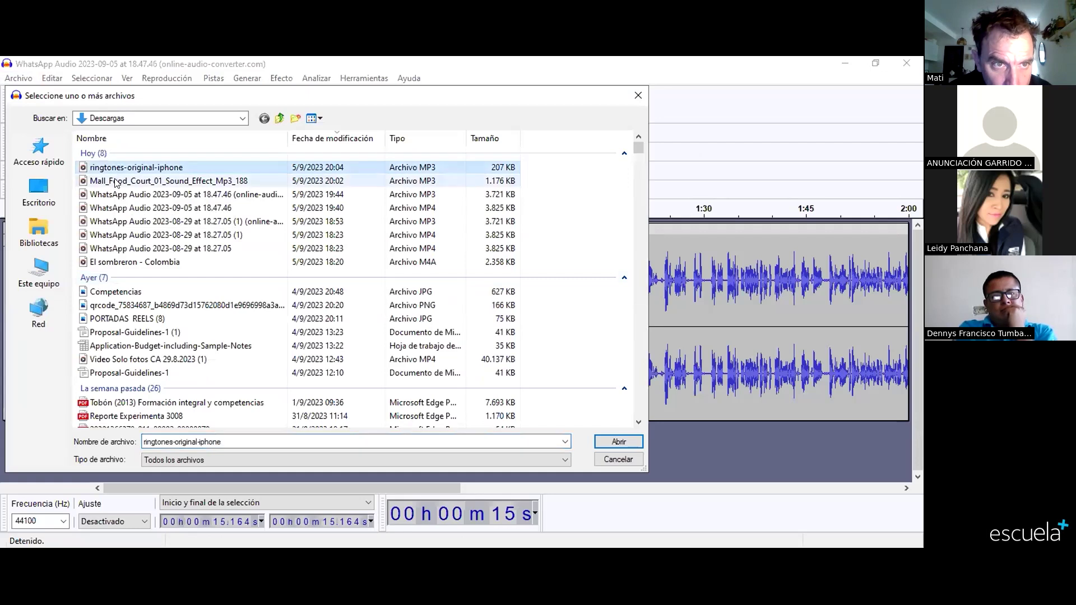
ctrl+click(121, 182)
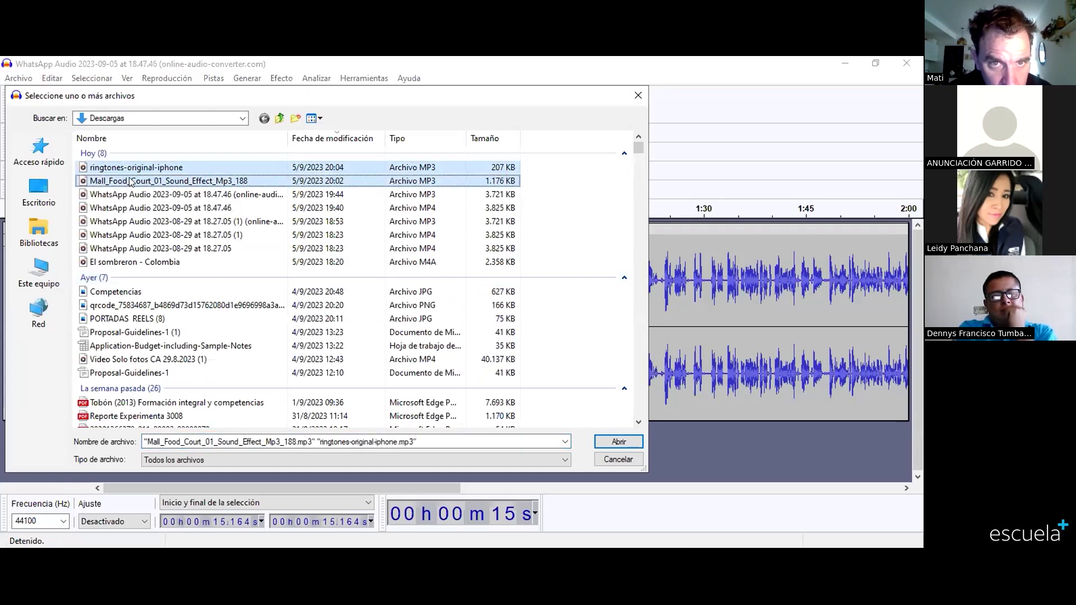
click(609, 442)
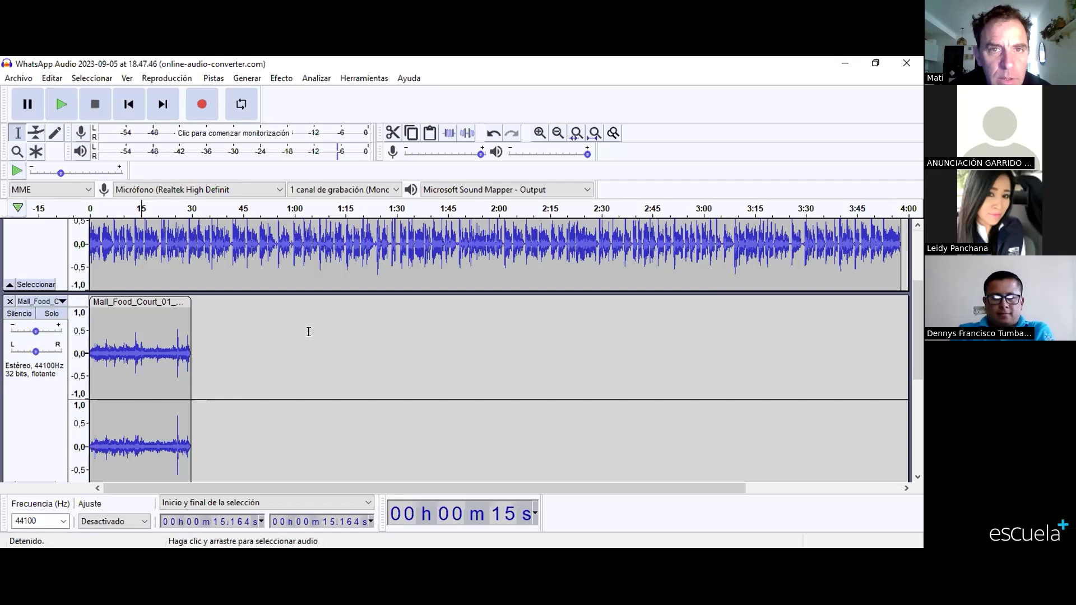
Step: Look over the WhatsApp recording, food court and ringtone tracks in the project
scroll(307, 329, down, 2)
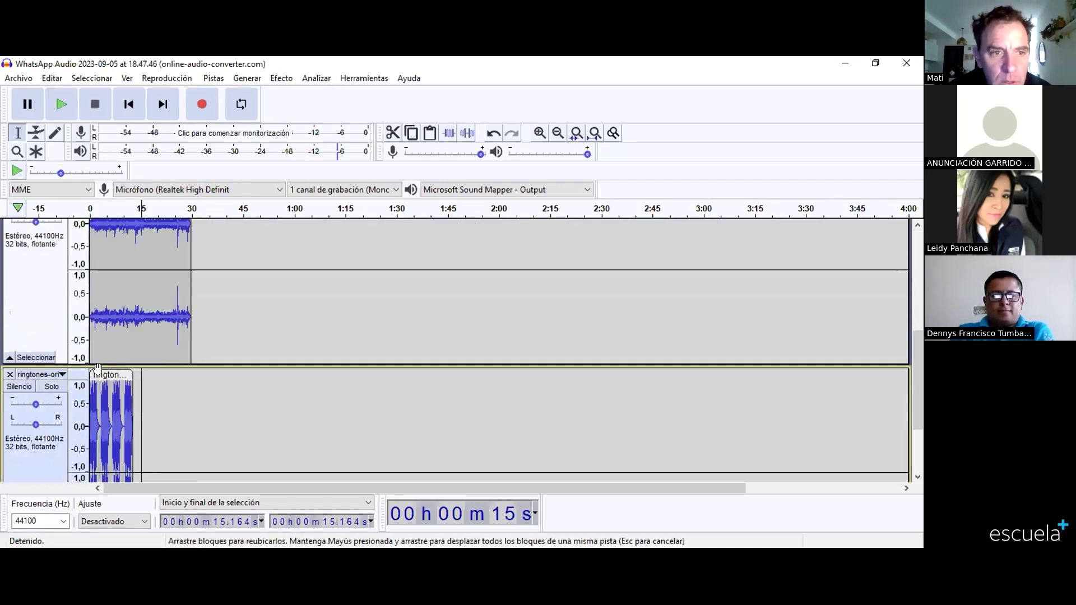
scroll(258, 291, up, 1)
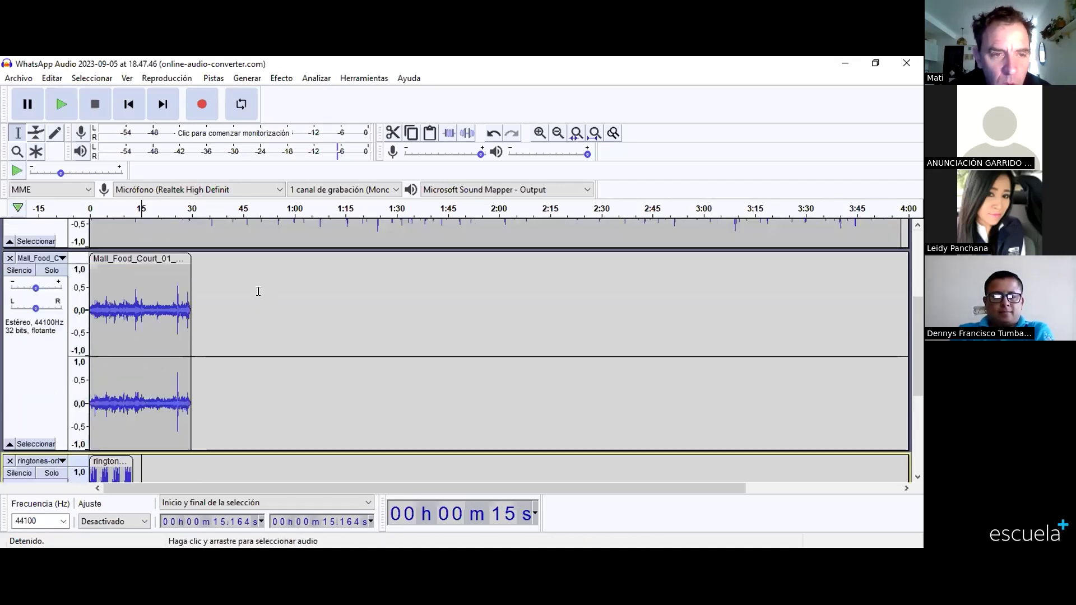
scroll(256, 291, up, 1)
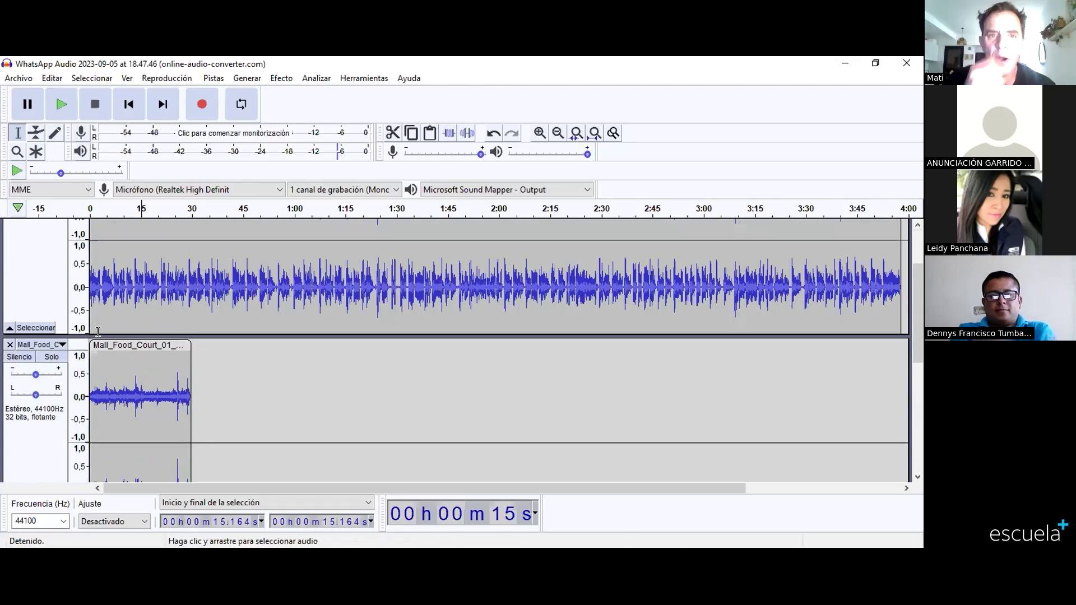
scroll(94, 331, up, 1)
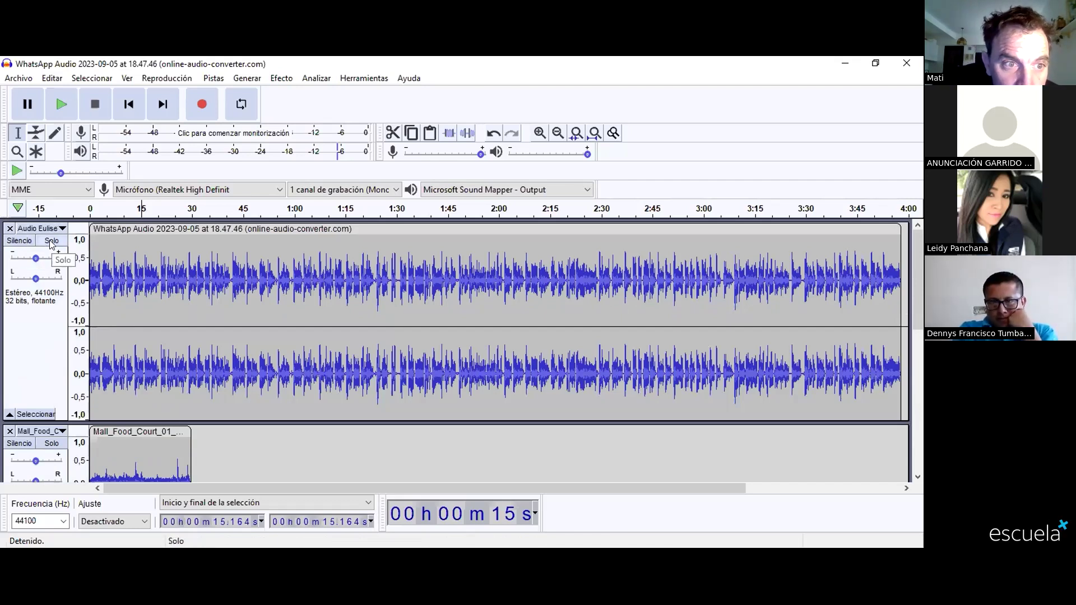
scroll(219, 352, down, 3)
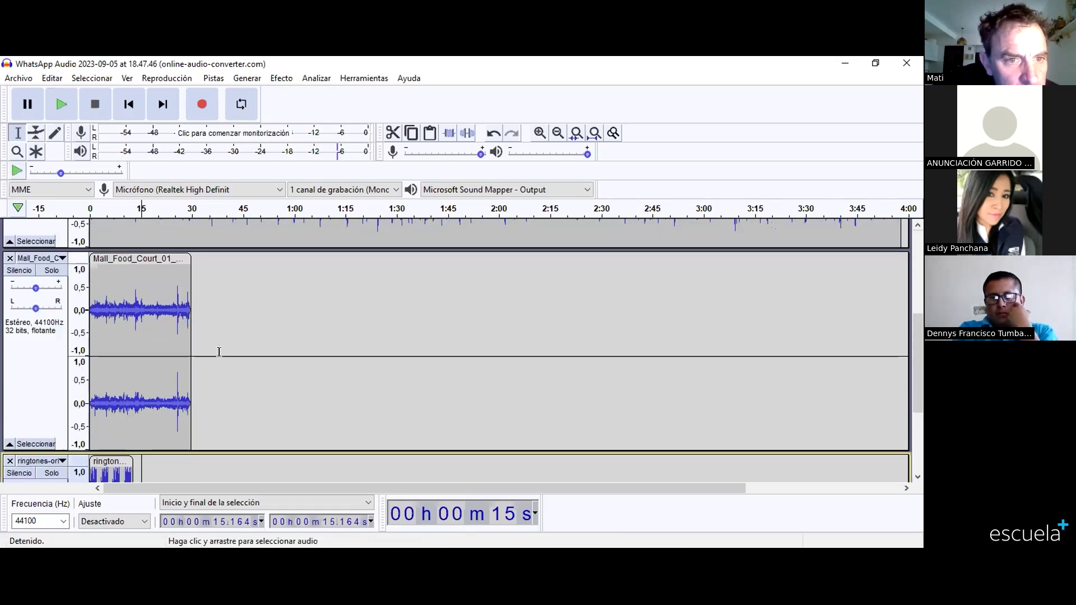
scroll(219, 352, down, 3)
scroll(219, 352, up, 6)
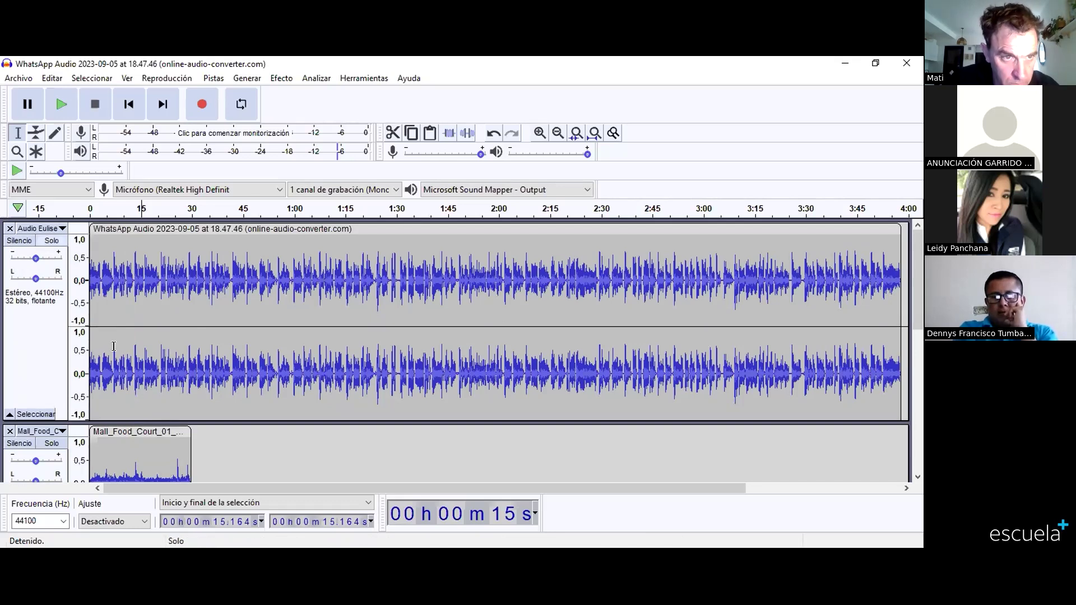
Step: Rename the Mall_Food_Court_01 track as "Plaza" and set it to Solo
scroll(113, 347, down, 3)
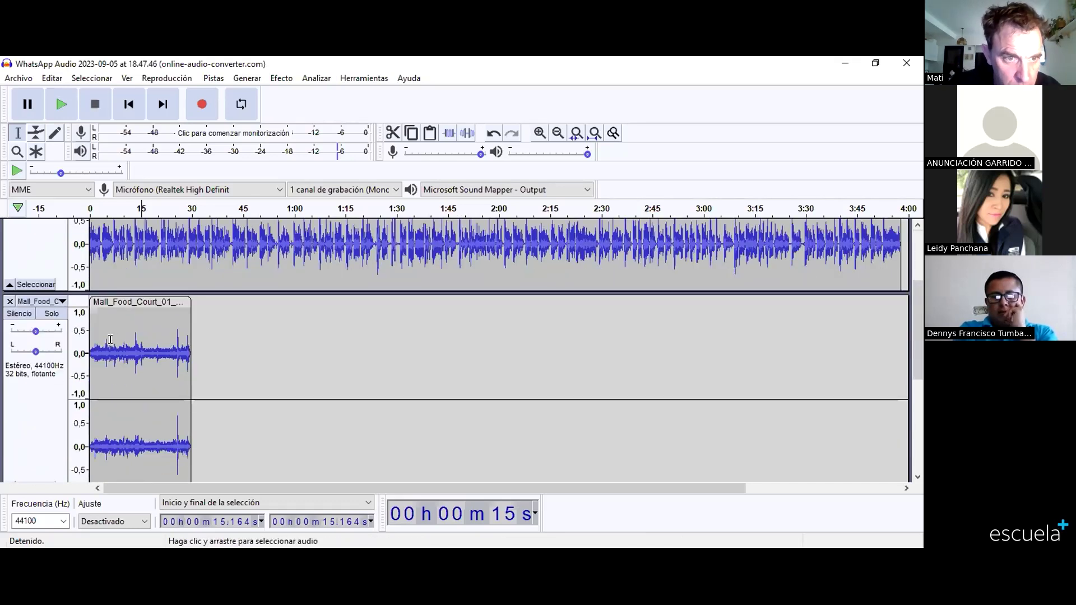
click(39, 301)
click(42, 314)
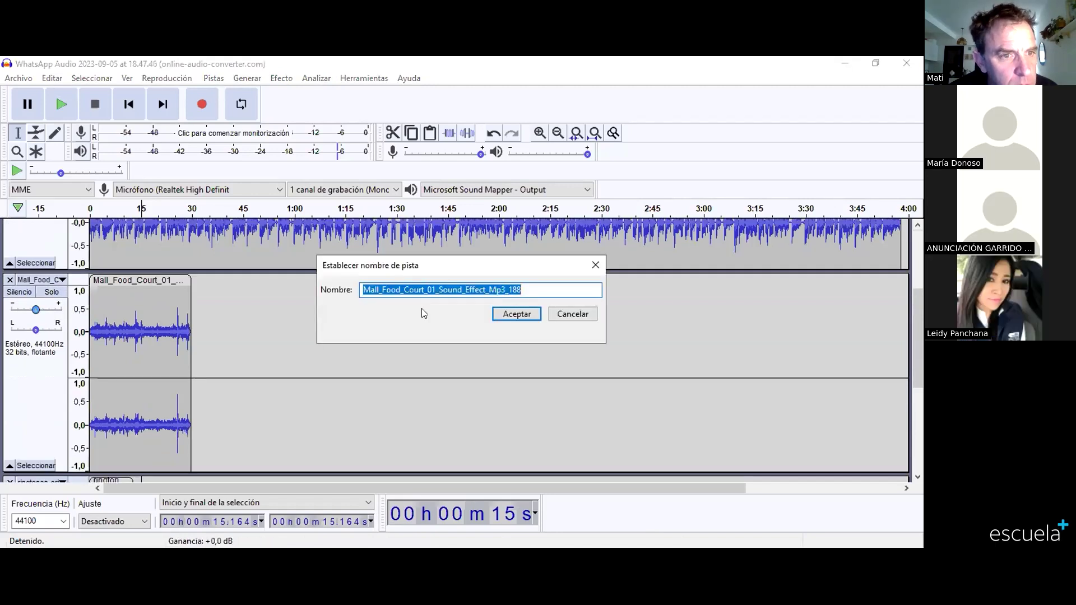
text(Plaza)
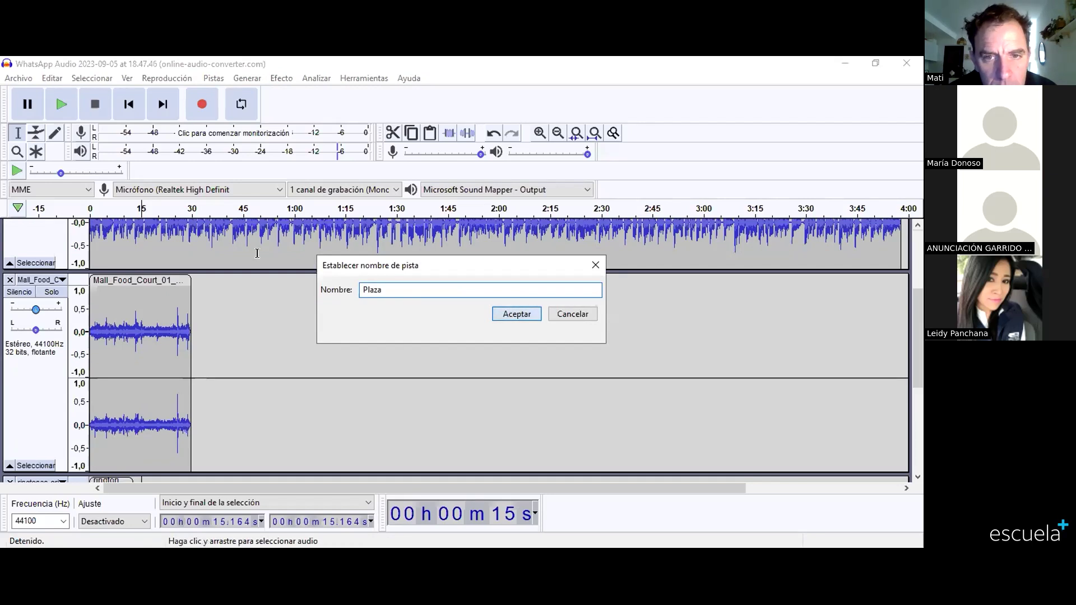
click(510, 313)
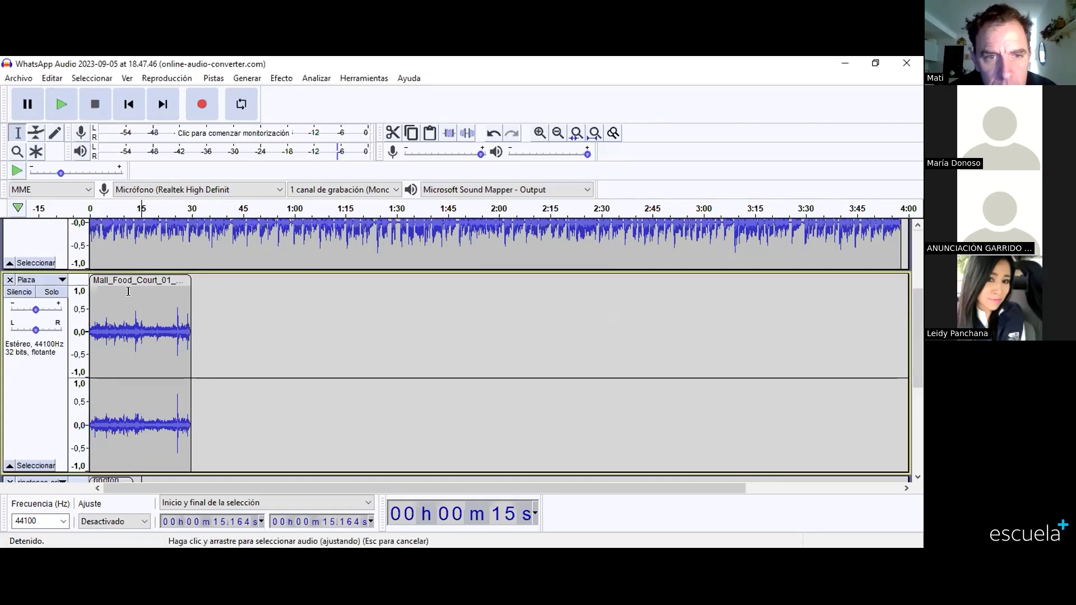
click(59, 292)
scroll(59, 275, up, 4)
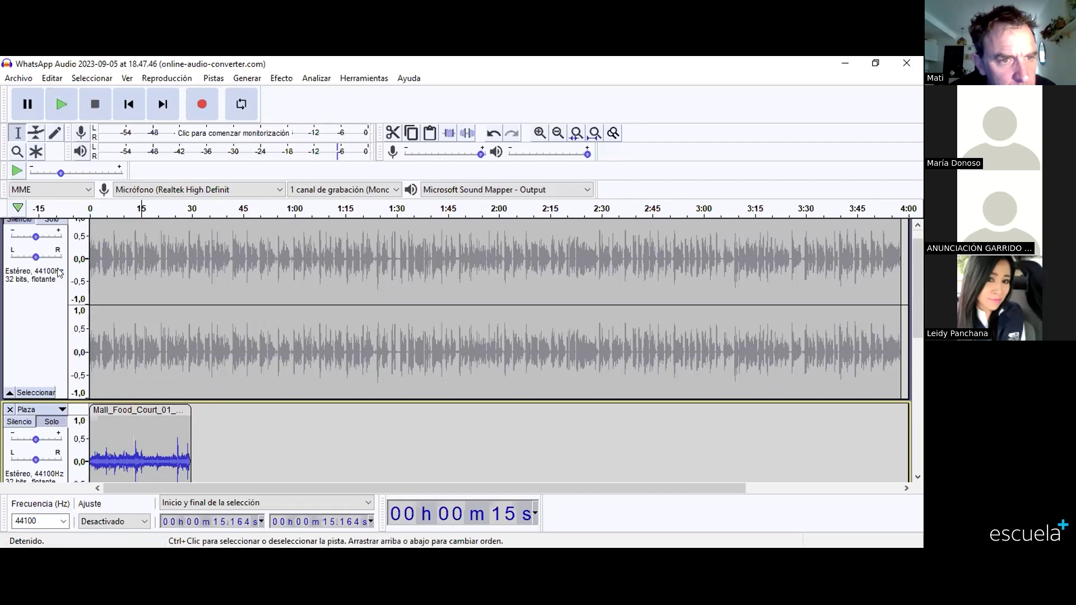
Step: Listen to the soloed Plaza track from about 0:15 and stop the playback
scroll(295, 312, down, 10)
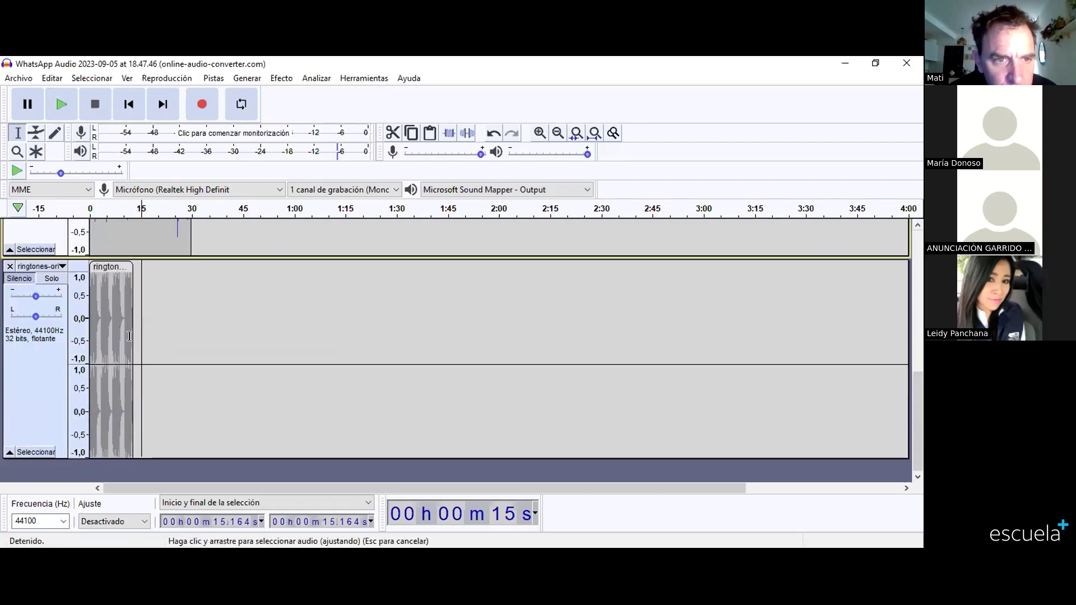
scroll(230, 328, up, 8)
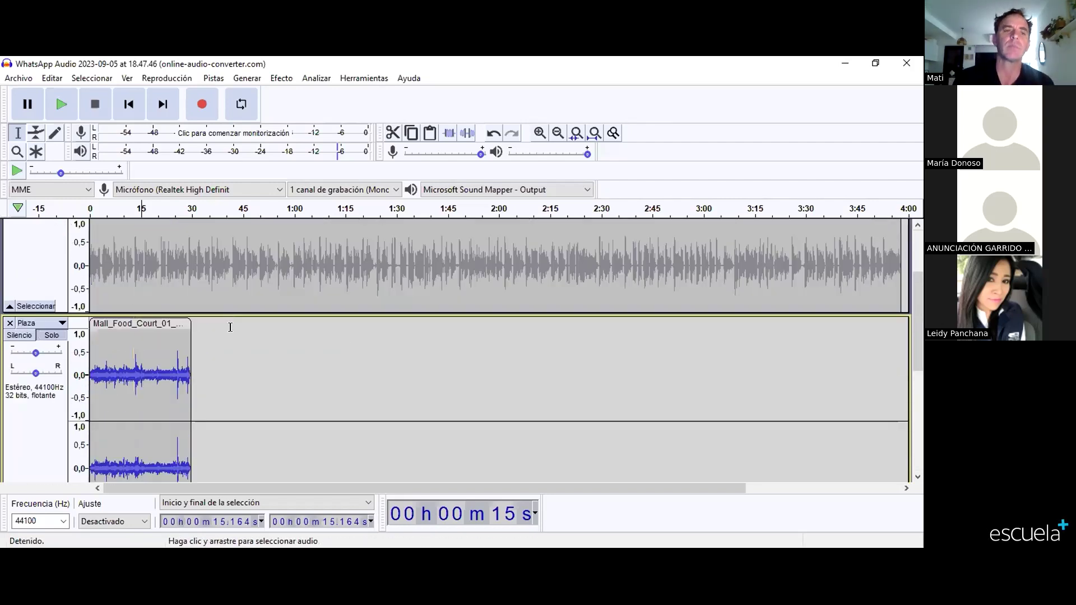
click(59, 104)
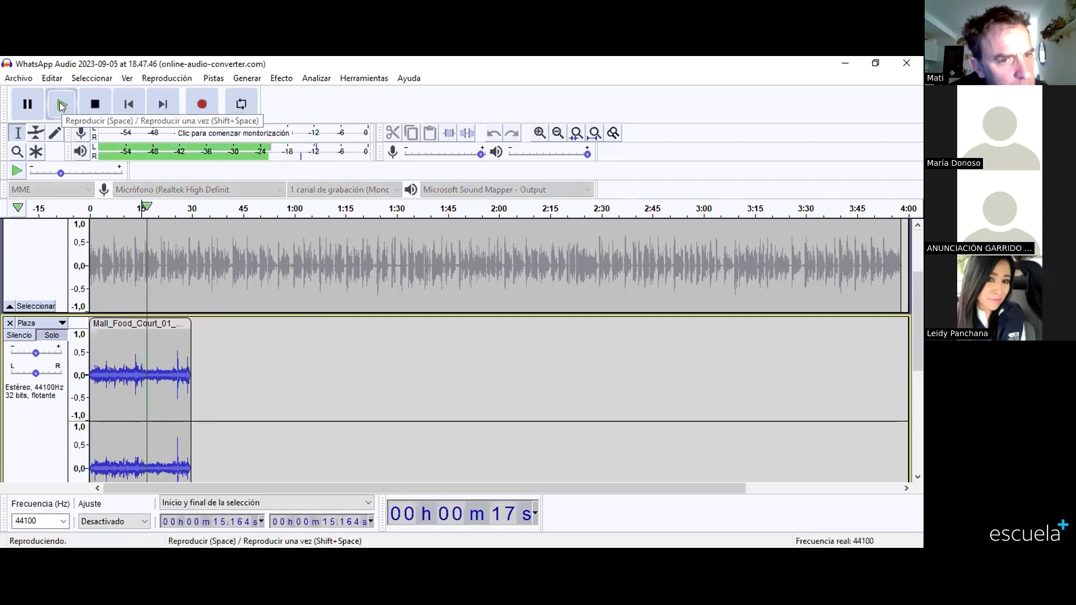
click(91, 107)
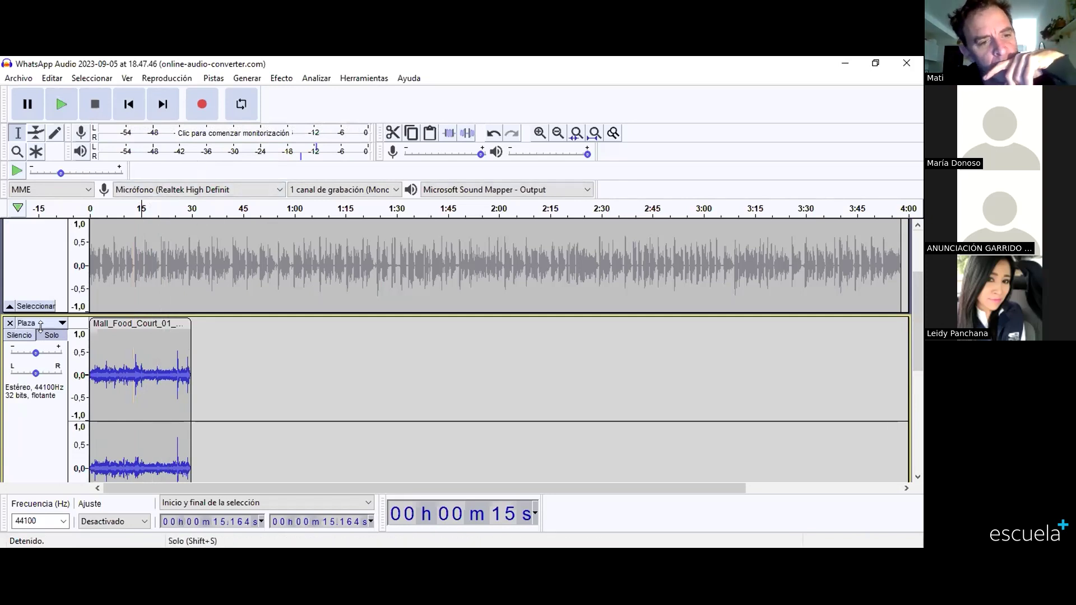
Step: Turn off Solo on the Plaza track and try muting it, restoring its sound after checking the other tracks
double_click(35, 373)
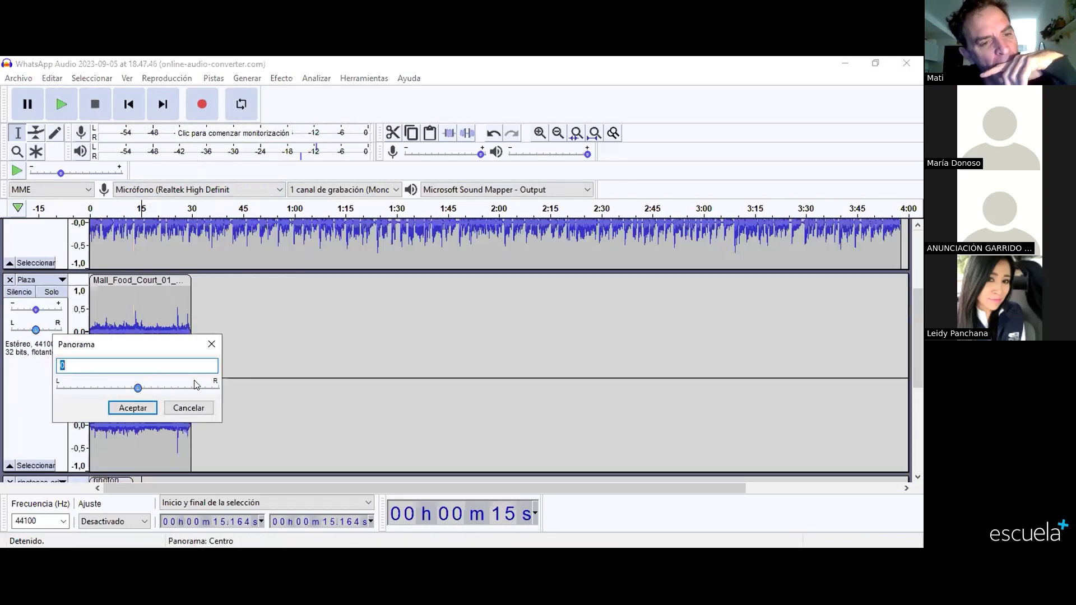
key(Escape)
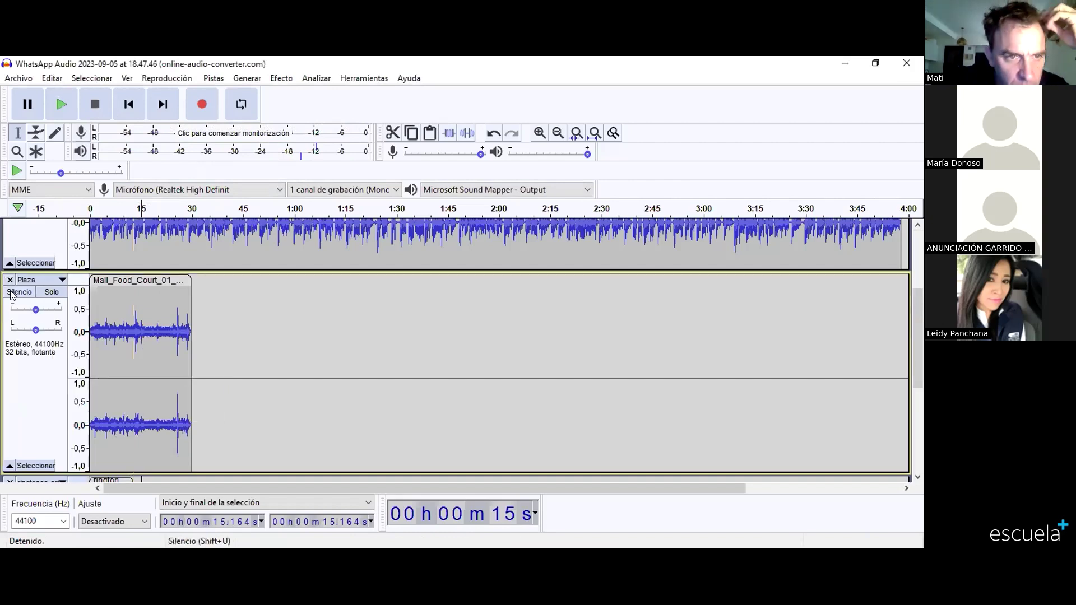
click(10, 295)
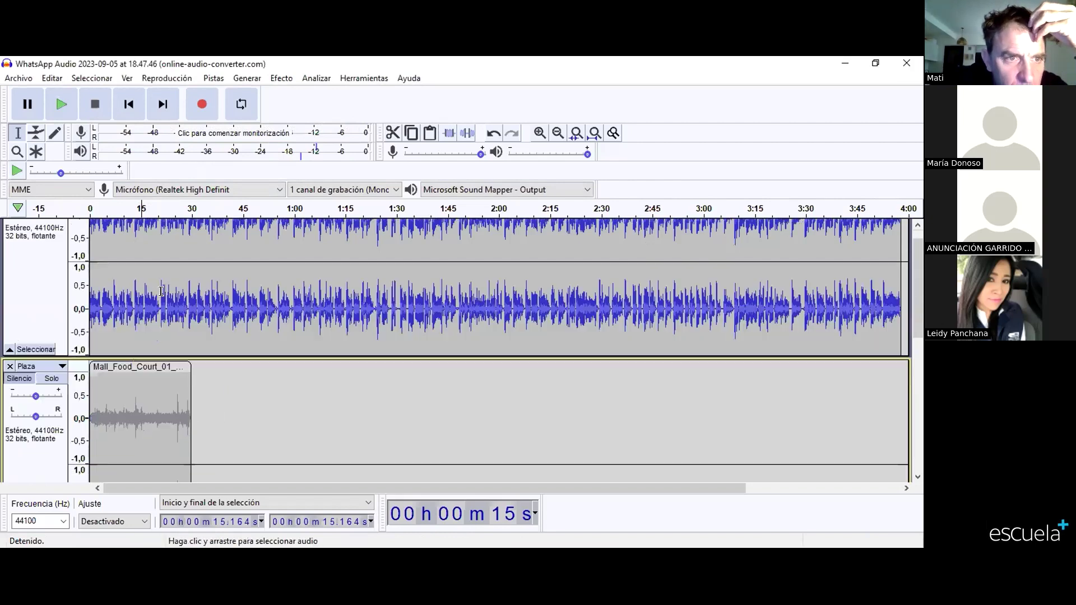
scroll(164, 264, up, 5)
scroll(163, 264, down, 8)
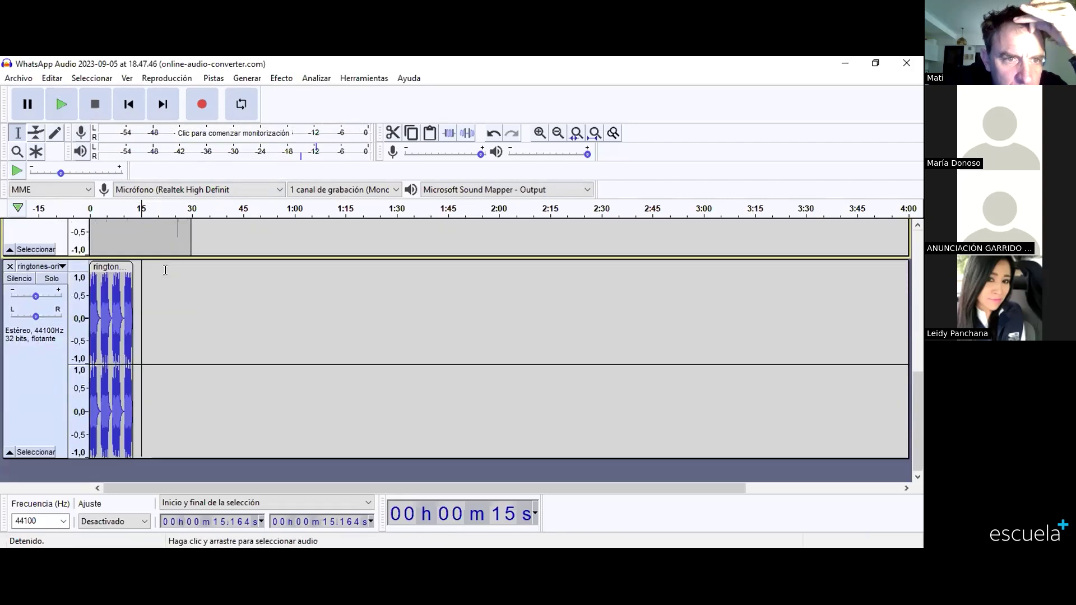
scroll(117, 331, up, 6)
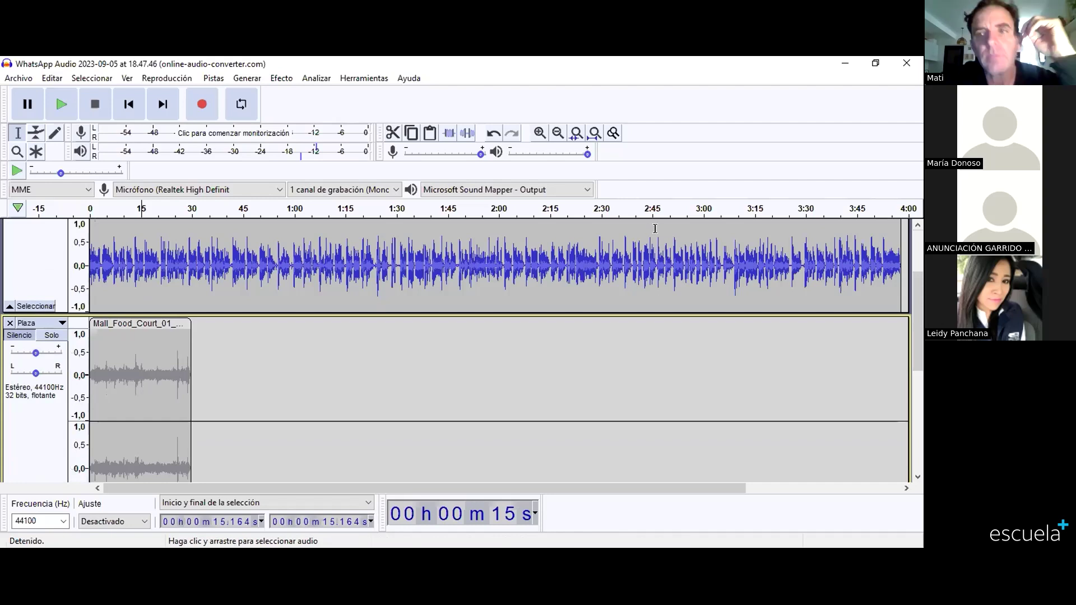
click(26, 335)
Step: Look over the WhatsApp recording, Plaza and ringtone tracks and their Mute and Solo controls
scroll(29, 335, down, 1)
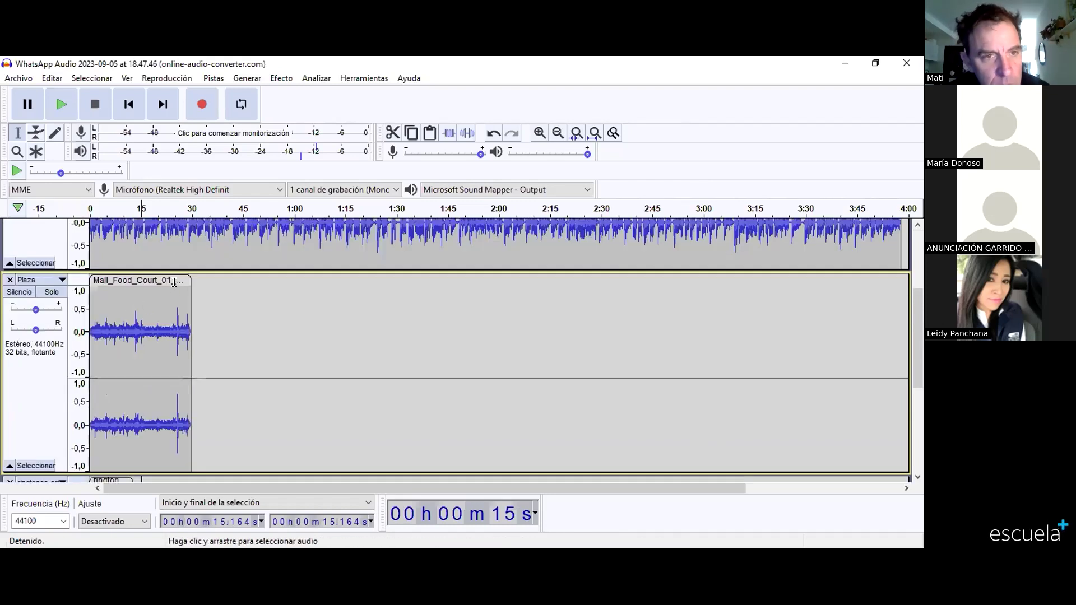
scroll(53, 286, down, 2)
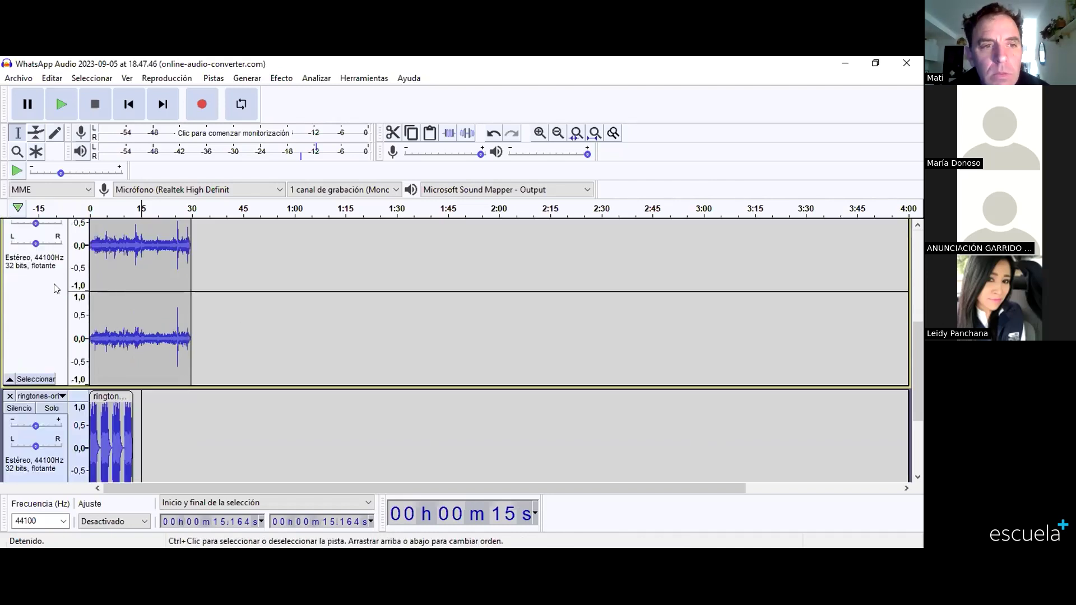
scroll(107, 340, down, 3)
scroll(22, 345, up, 2)
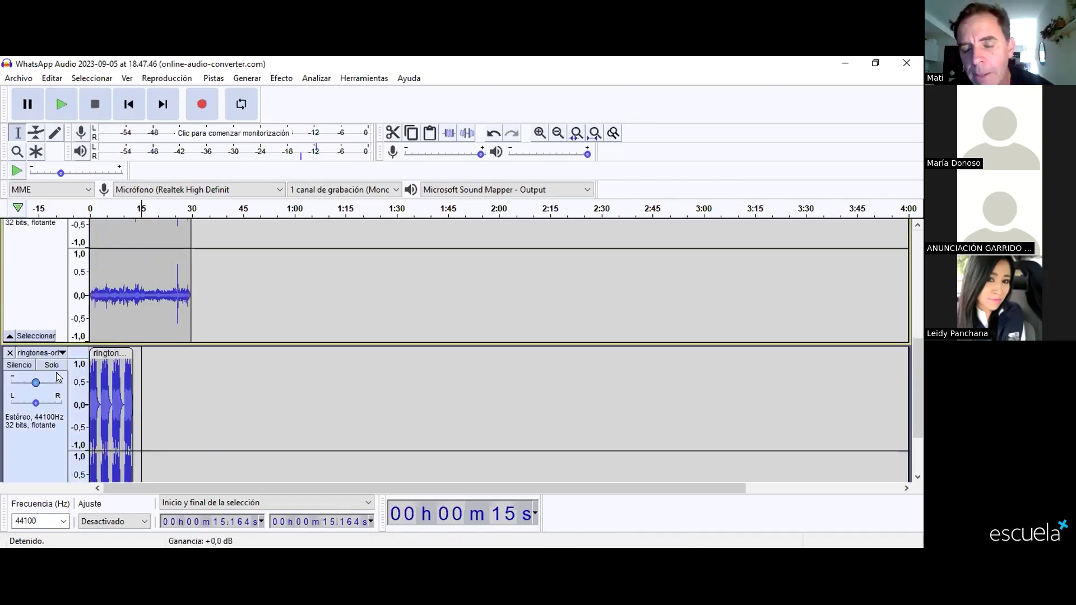
scroll(265, 333, up, 3)
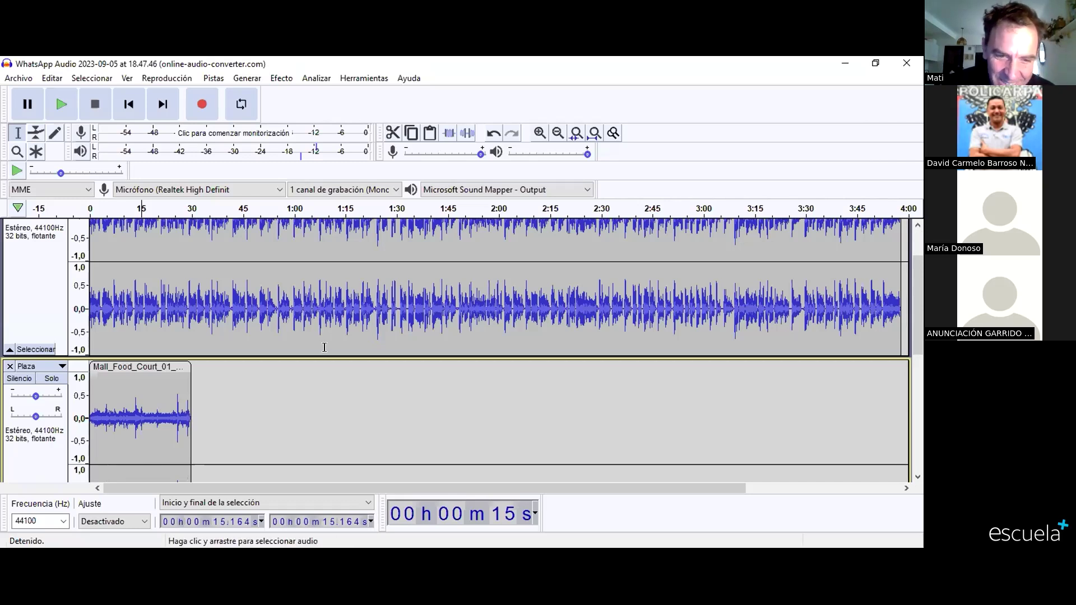
scroll(387, 260, up, 2)
scroll(733, 315, down, 2)
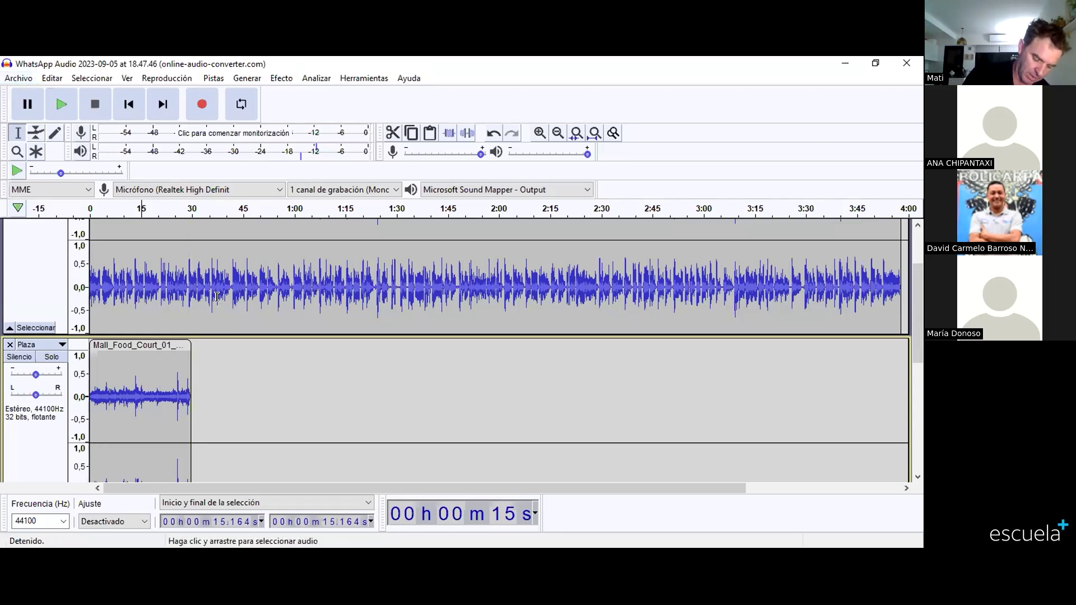
Step: Check the available export formats without exporting, and place the cursor at about 1:17 in the WhatsApp recording
click(15, 77)
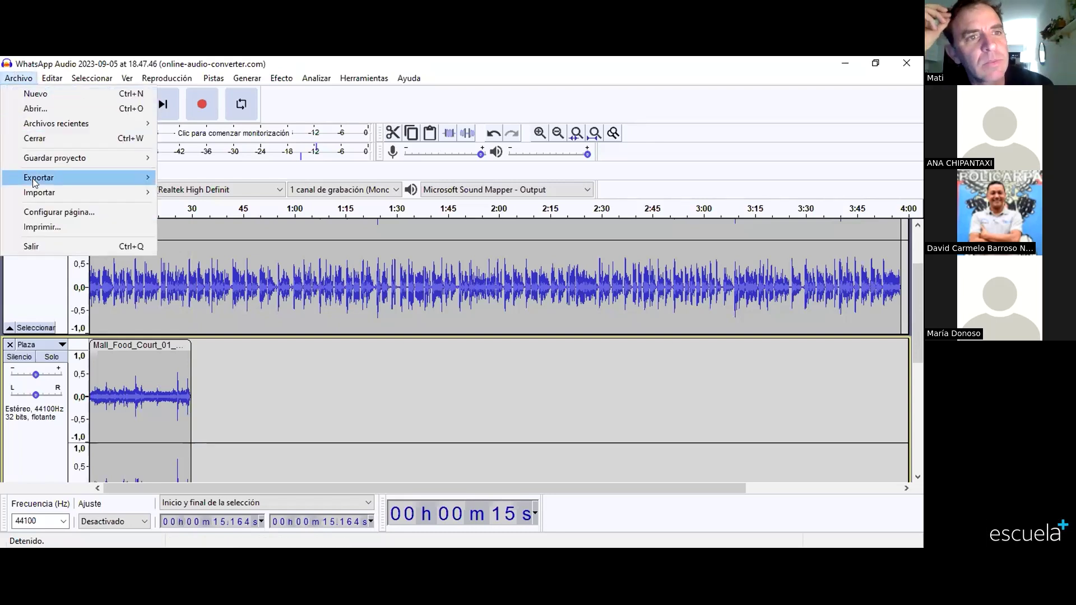
mouse_move(34, 182)
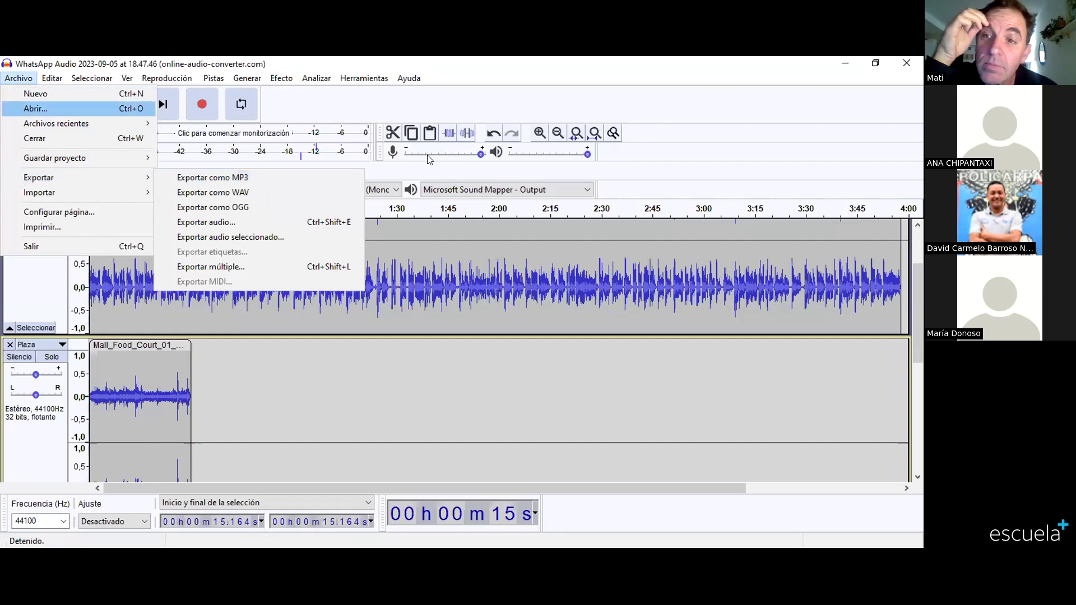
click(444, 376)
scroll(224, 303, up, 2)
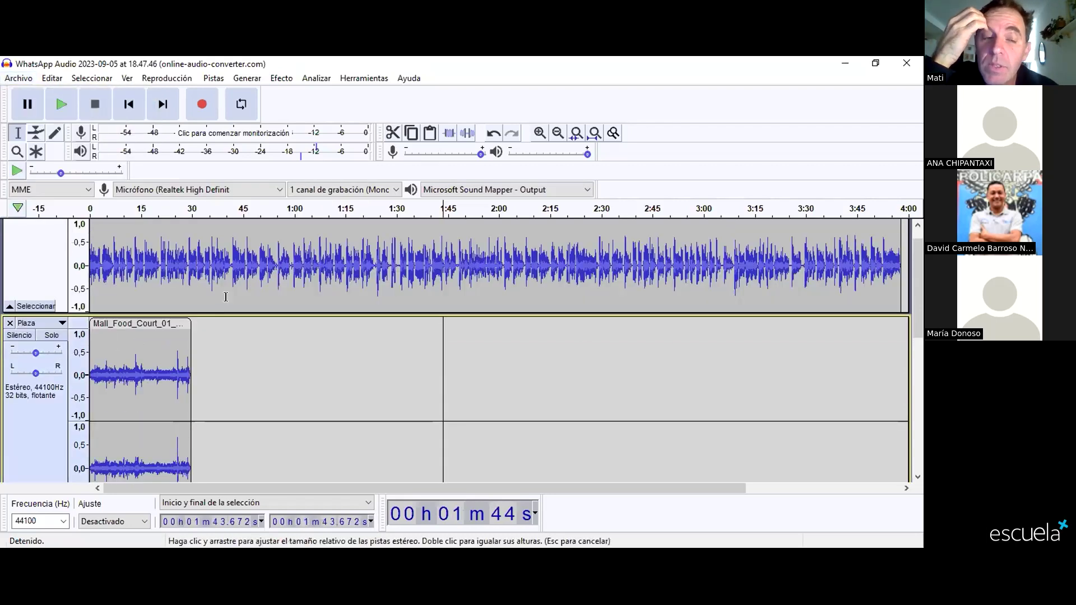
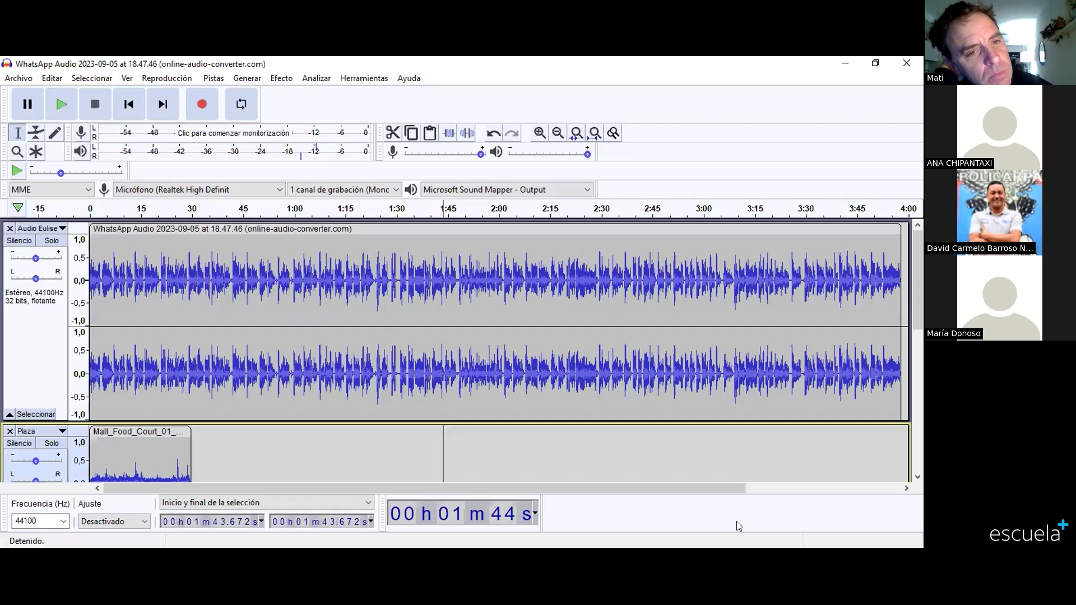
click(19, 78)
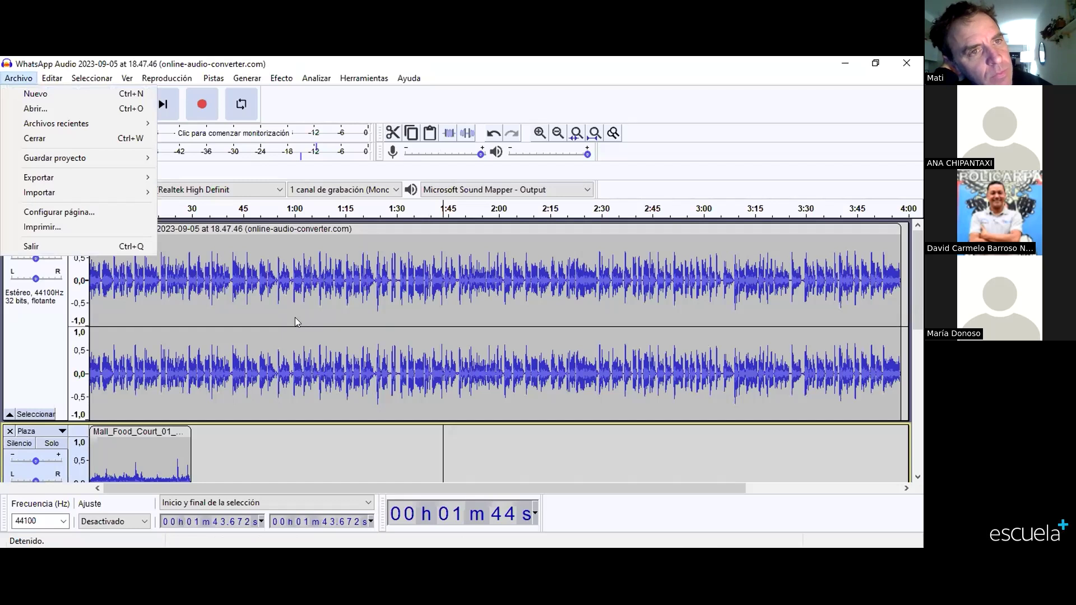
click(351, 284)
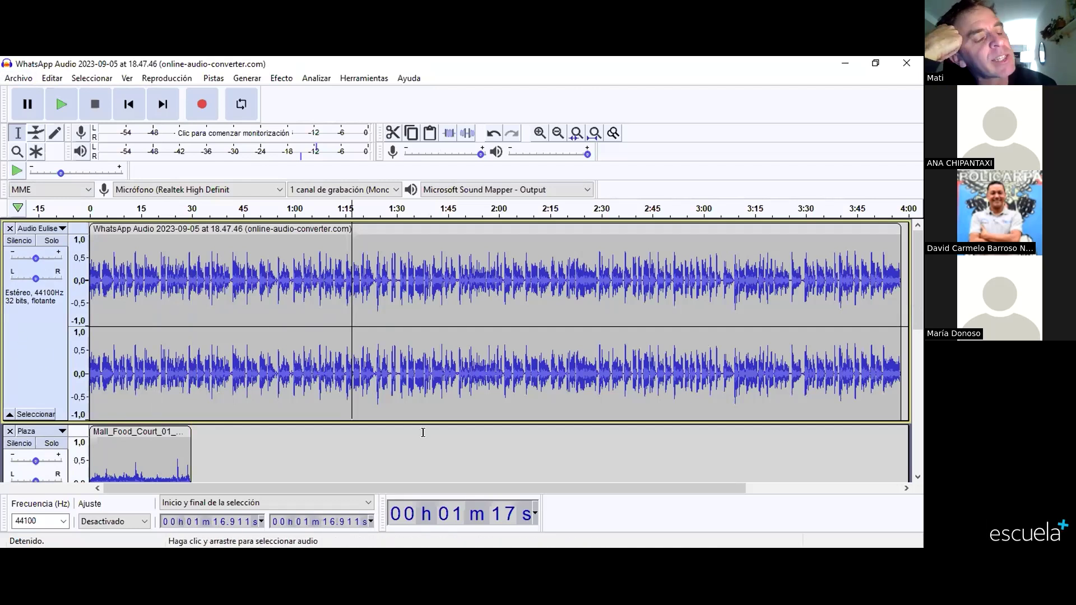
Step: Try Solo on the ringtone and Plaza tracks, and return all three tracks to normal playback
scroll(421, 367, down, 1)
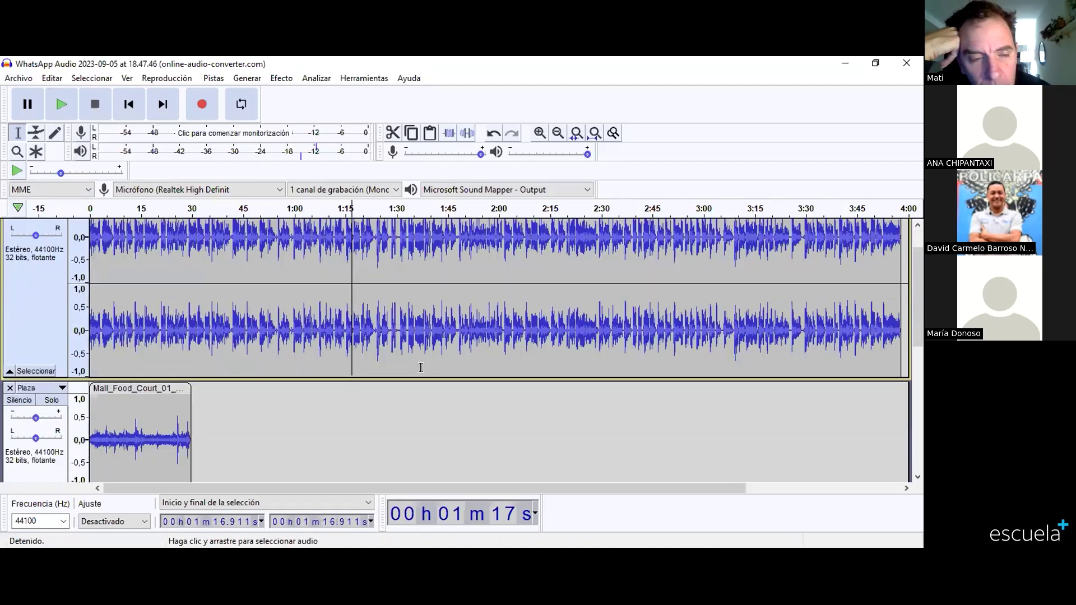
scroll(421, 367, up, 1)
scroll(364, 364, down, 1)
scroll(303, 361, up, 1)
scroll(289, 361, down, 5)
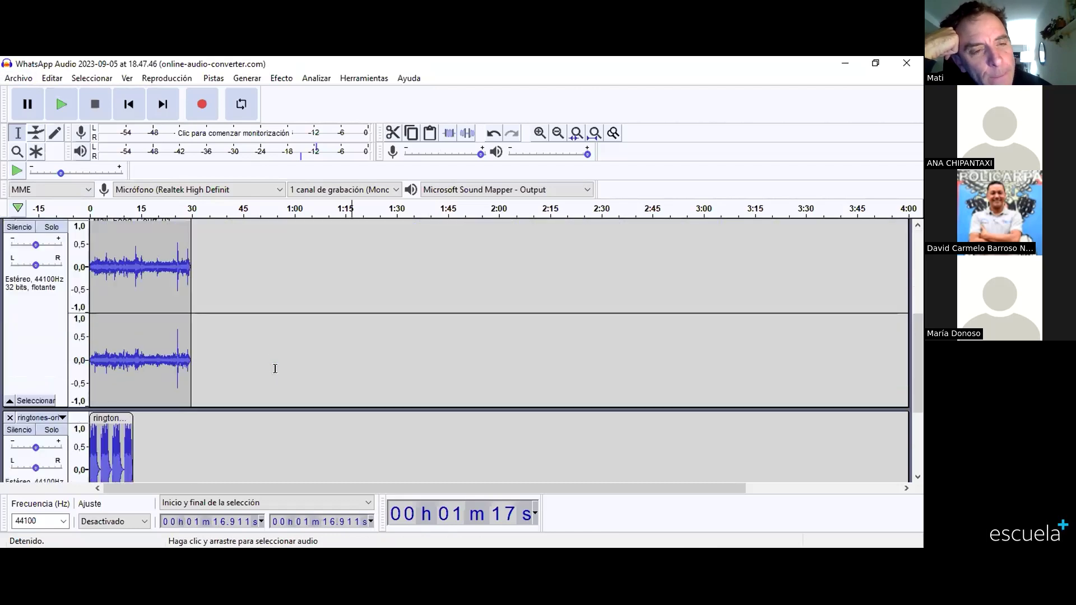
scroll(276, 368, down, 3)
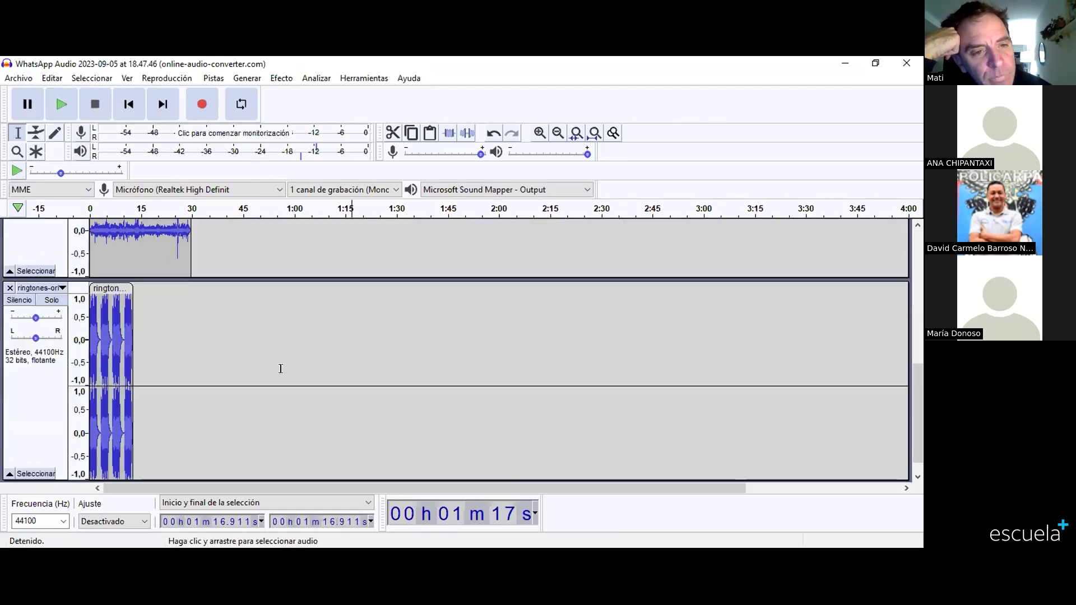
click(51, 301)
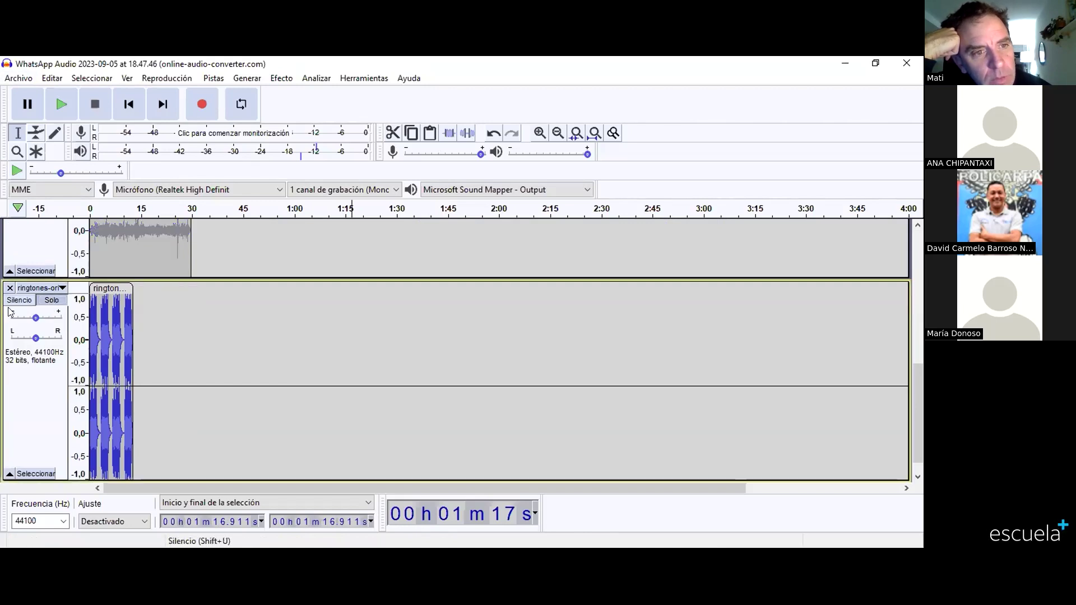
scroll(9, 317, up, 5)
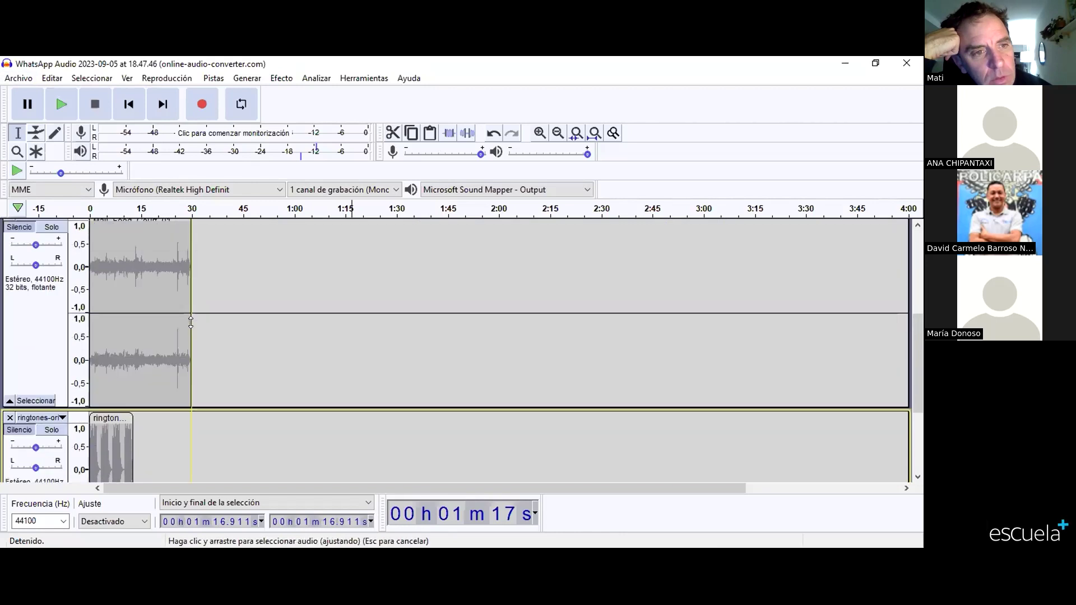
click(51, 313)
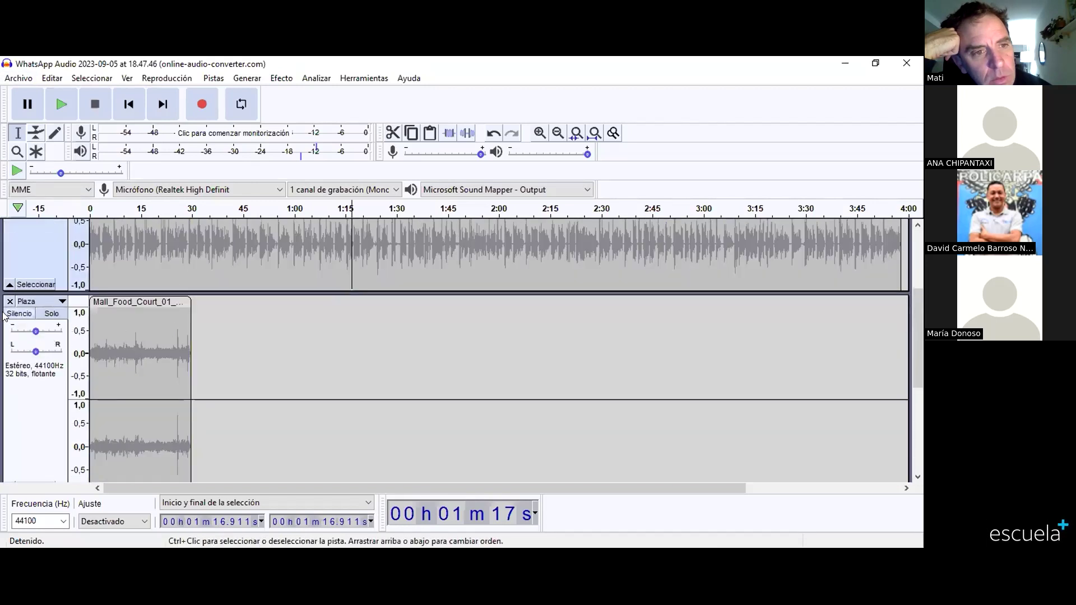
scroll(130, 310, up, 1)
scroll(130, 310, up, 2)
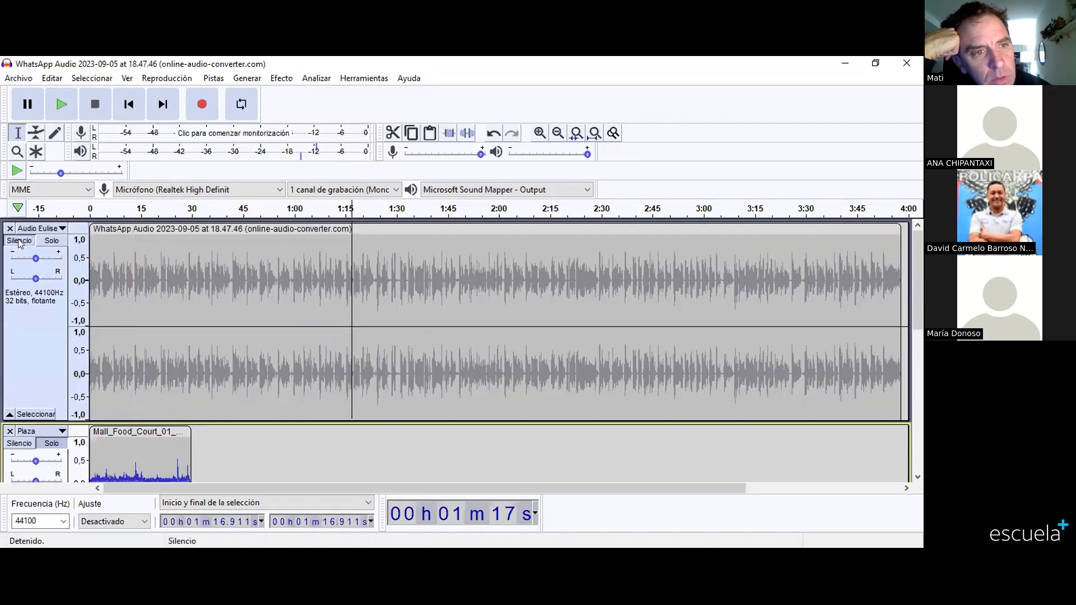
click(51, 240)
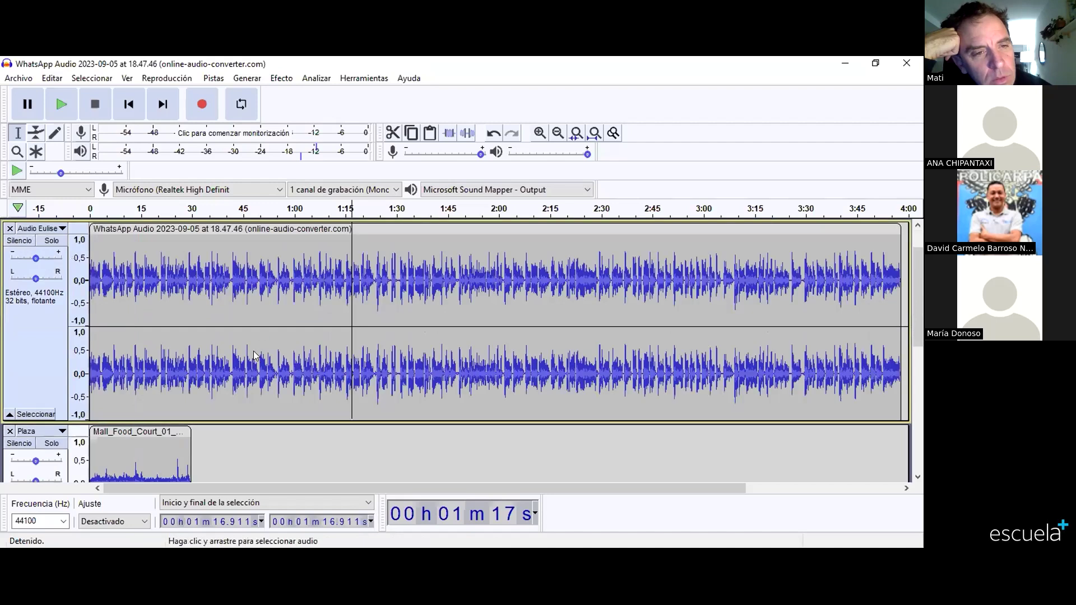
Step: Move the Mall_Food_Court_01 clip in the Plaza track so that it starts at about 0:39
scroll(255, 347, down, 2)
scroll(231, 314, up, 2)
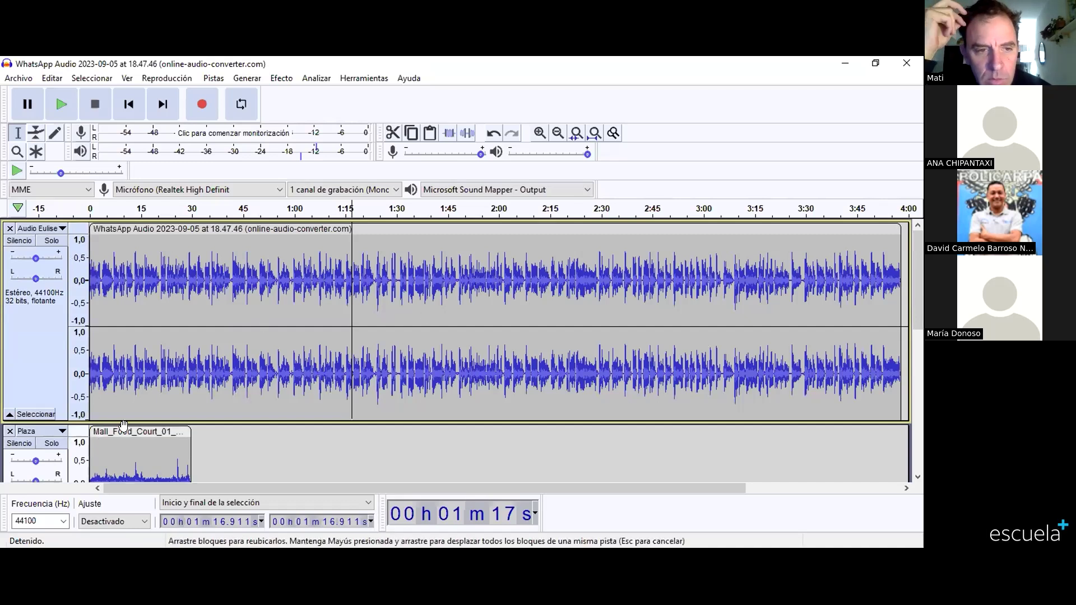
scroll(123, 424, down, 2)
scroll(132, 387, down, 2)
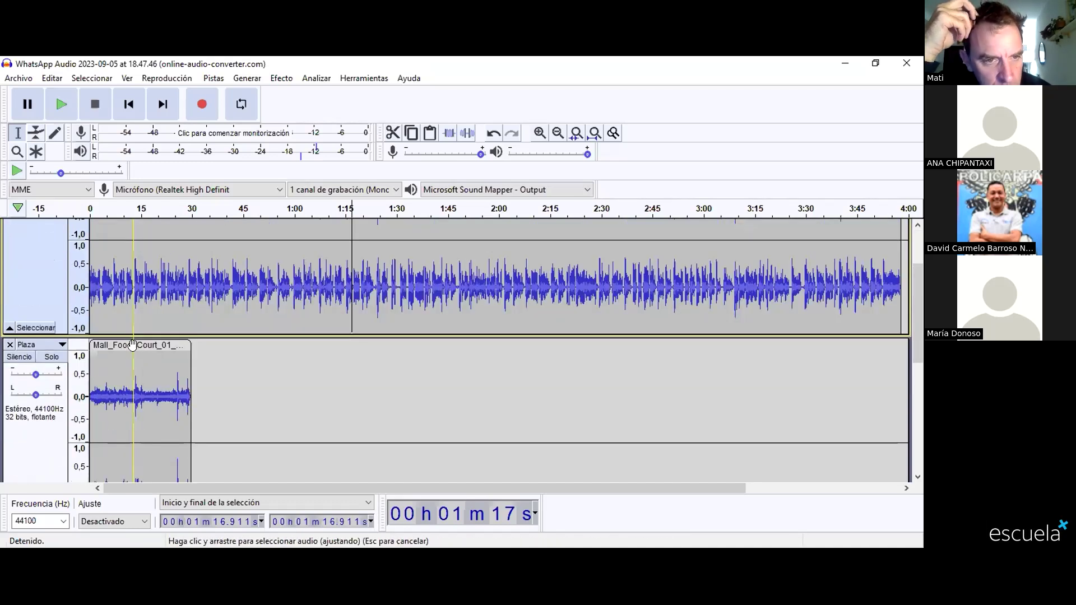
drag(132, 344, 274, 365)
scroll(274, 365, up, 4)
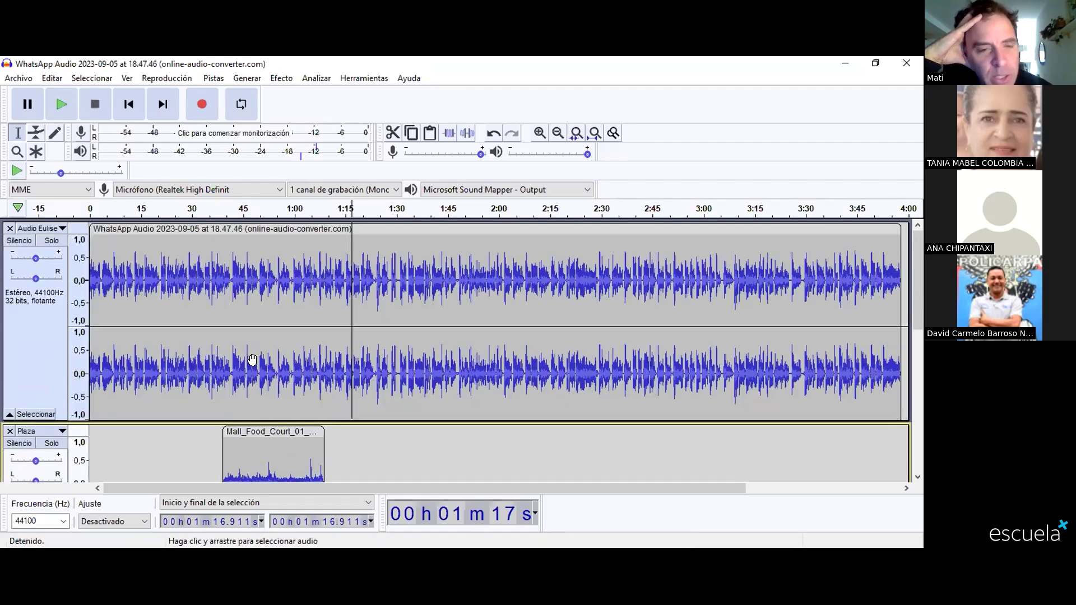
Step: Select the whole Mall_Food_Court_01 clip in the Plaza track and view the editing commands available for it
scroll(241, 382, down, 5)
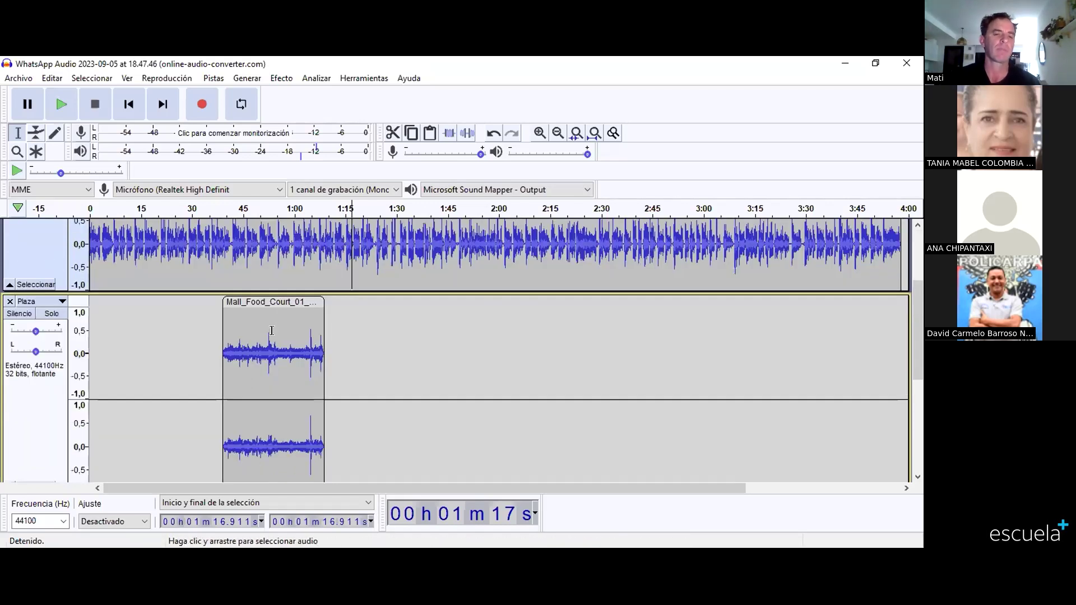
click(275, 303)
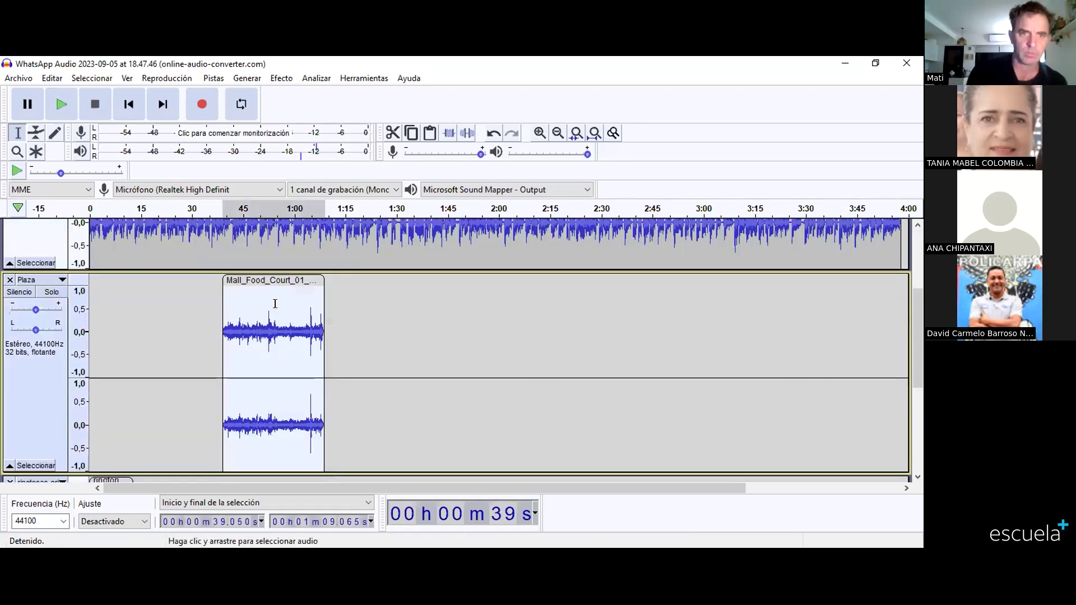
drag(301, 284, 304, 290)
right_click(304, 290)
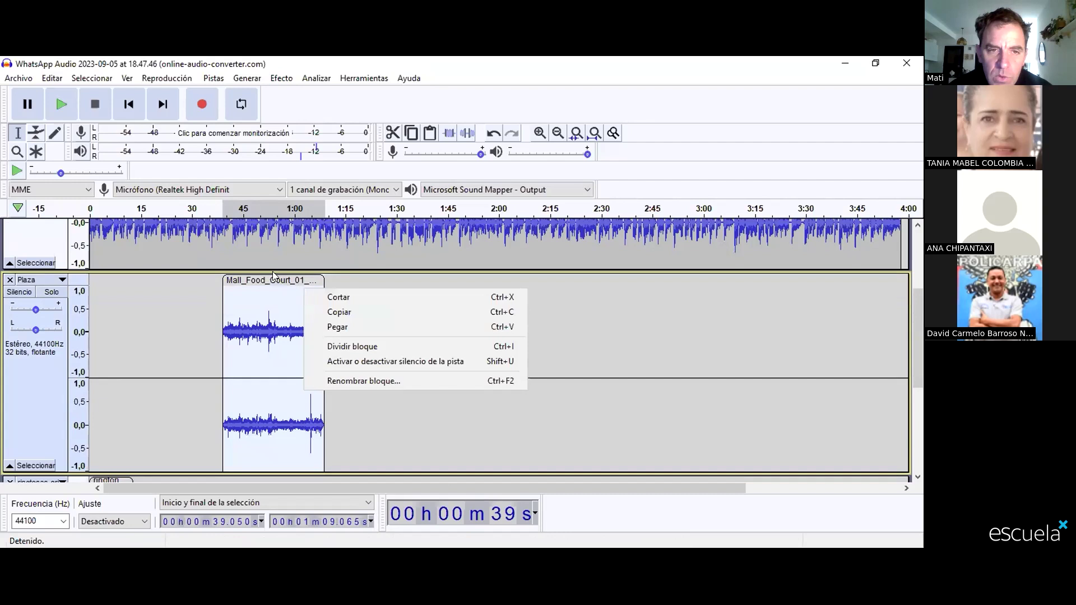
scroll(273, 275, up, 5)
scroll(274, 337, down, 4)
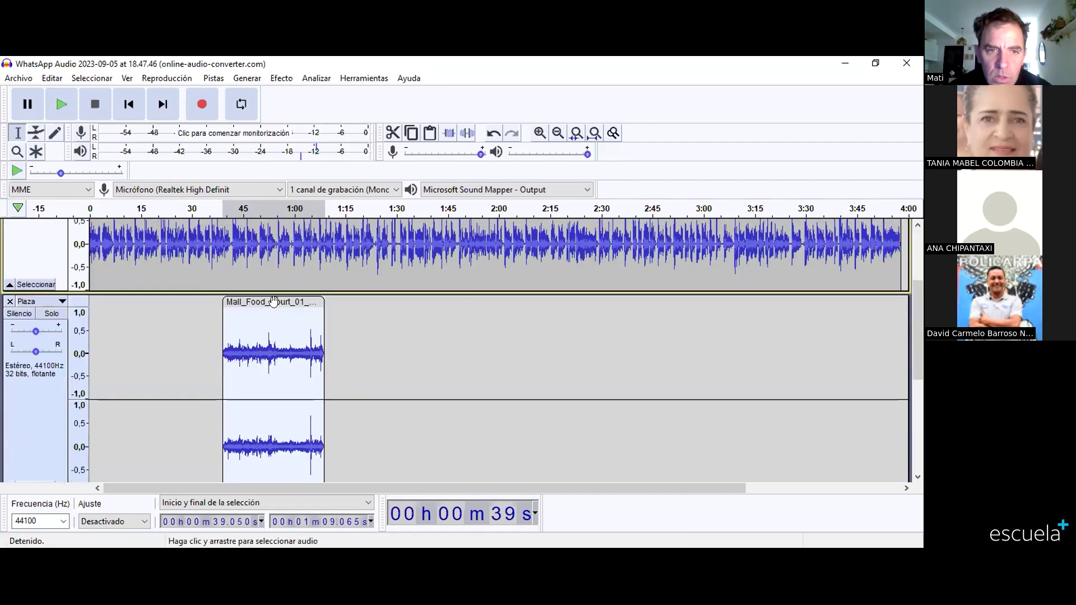
Step: Try pasting a copy of the Mall_Food_Court_01 clip at about 1:14 in the Plaza track, and delete the pasted copy
scroll(275, 297, down, 1)
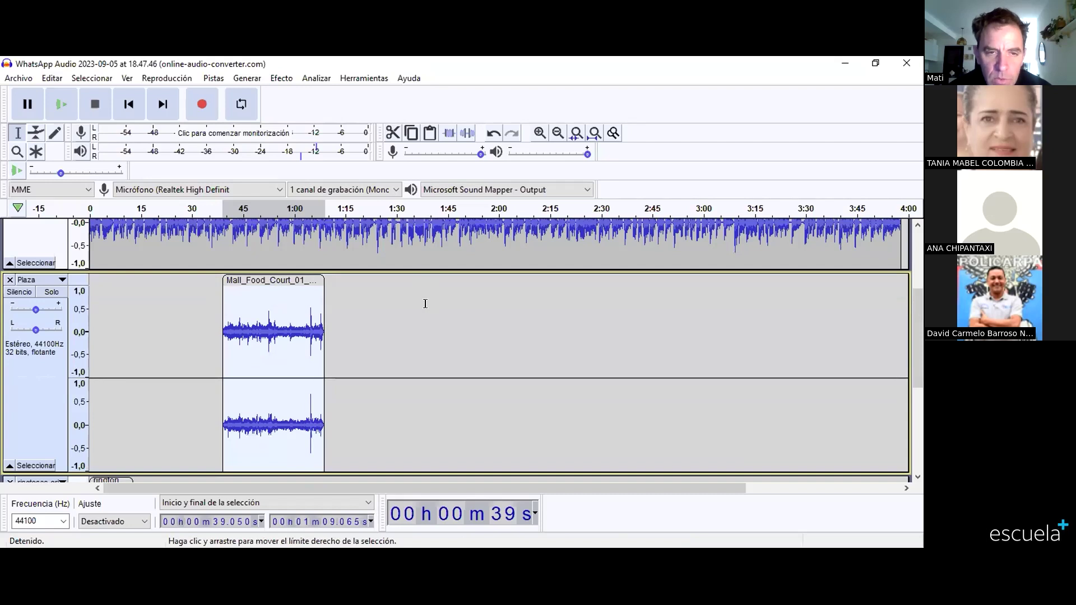
click(341, 306)
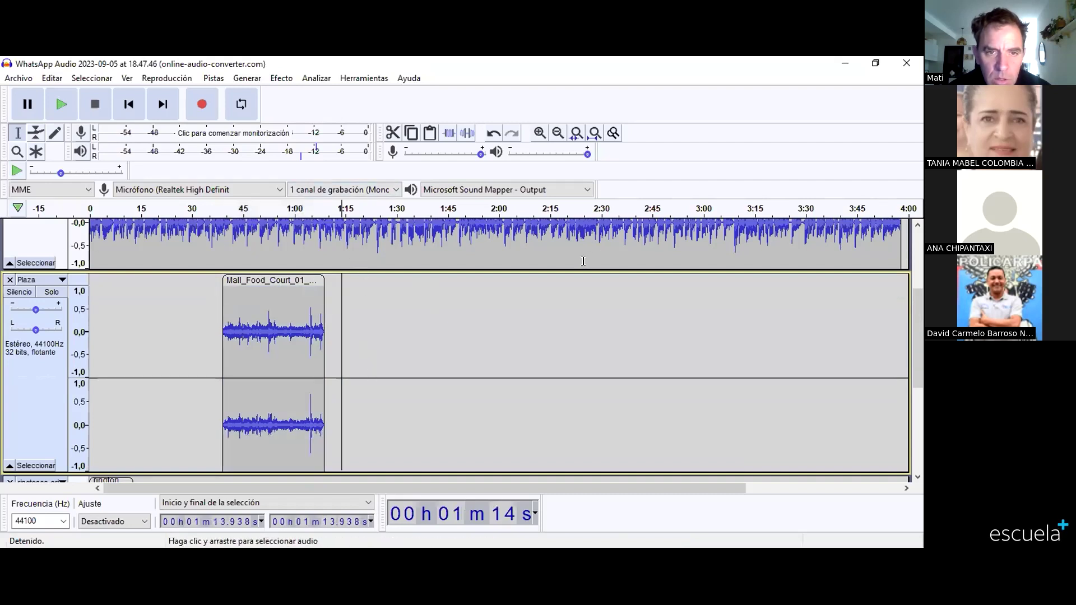
key(shift)
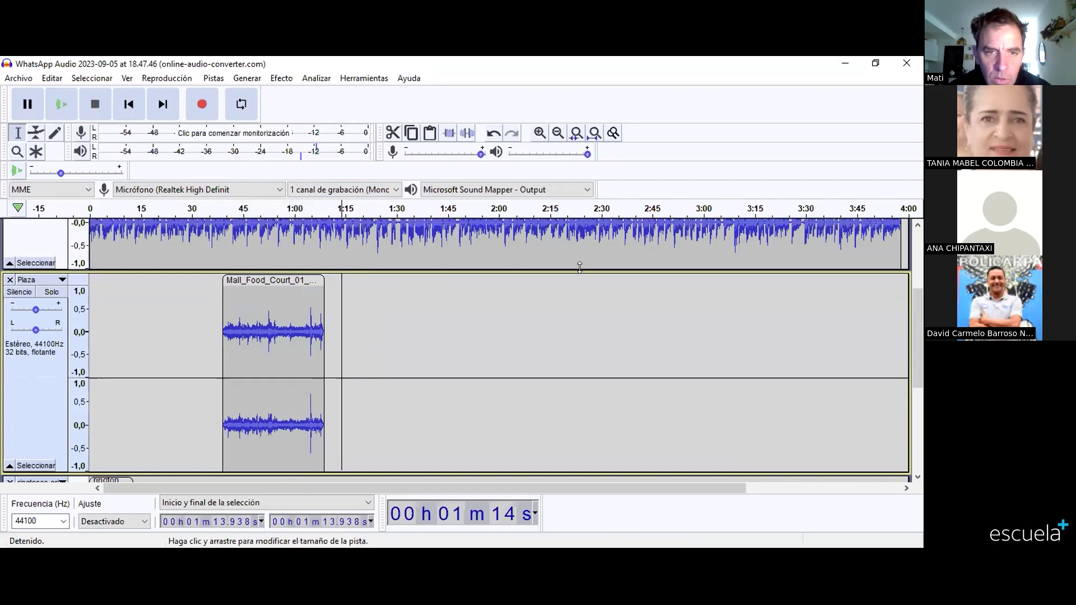
key(ctrl+v)
drag(466, 299, 401, 297)
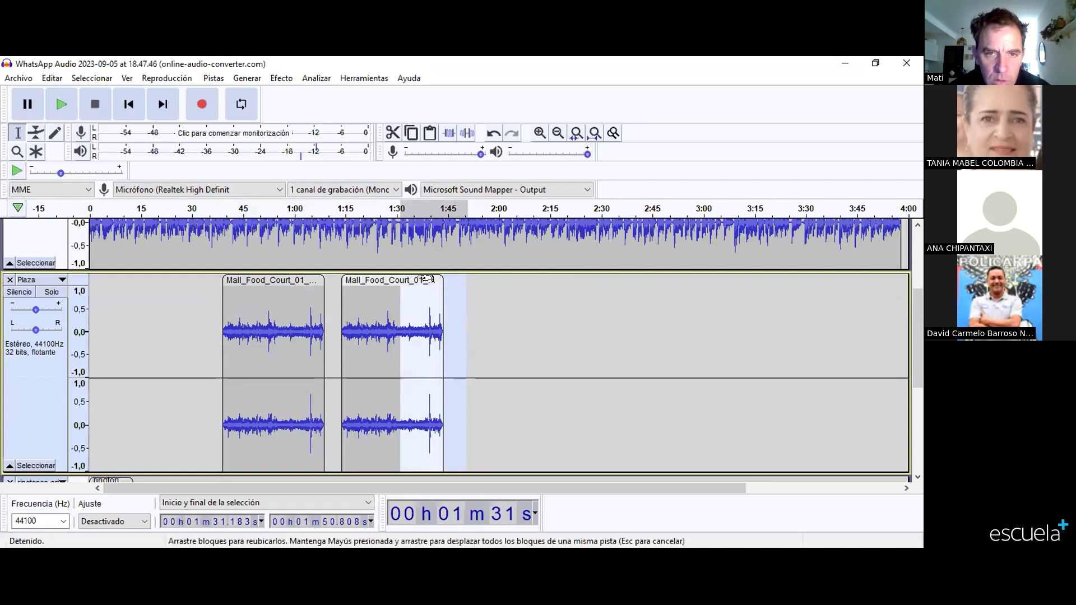
key(Delete)
click(381, 276)
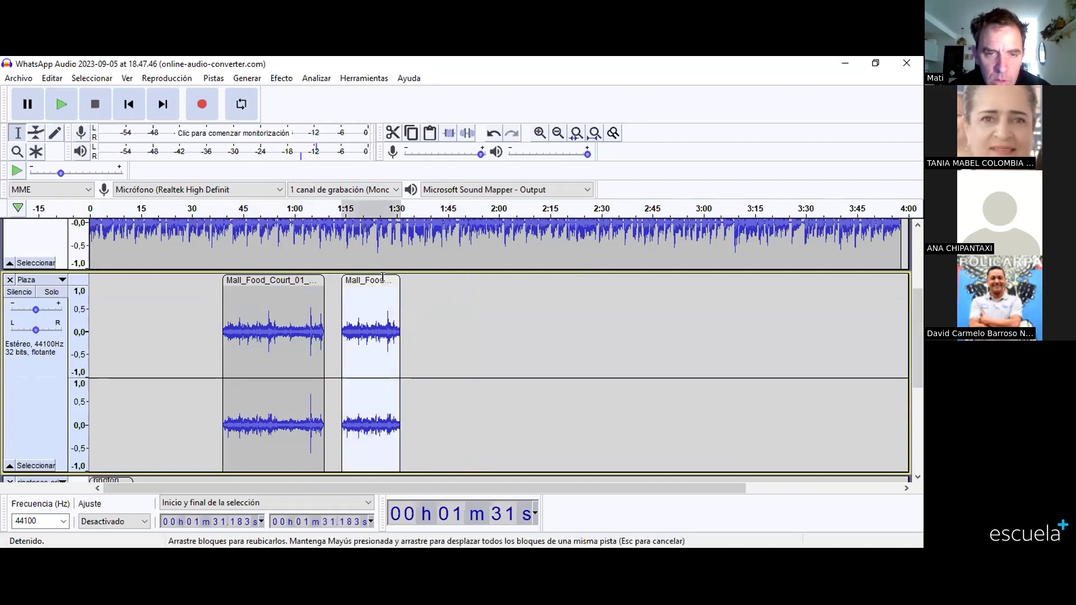
key(Delete)
Step: Copy the Mall_Food_Court_01 clip and paste the copy at about 2:38 in the Plaza track
click(269, 275)
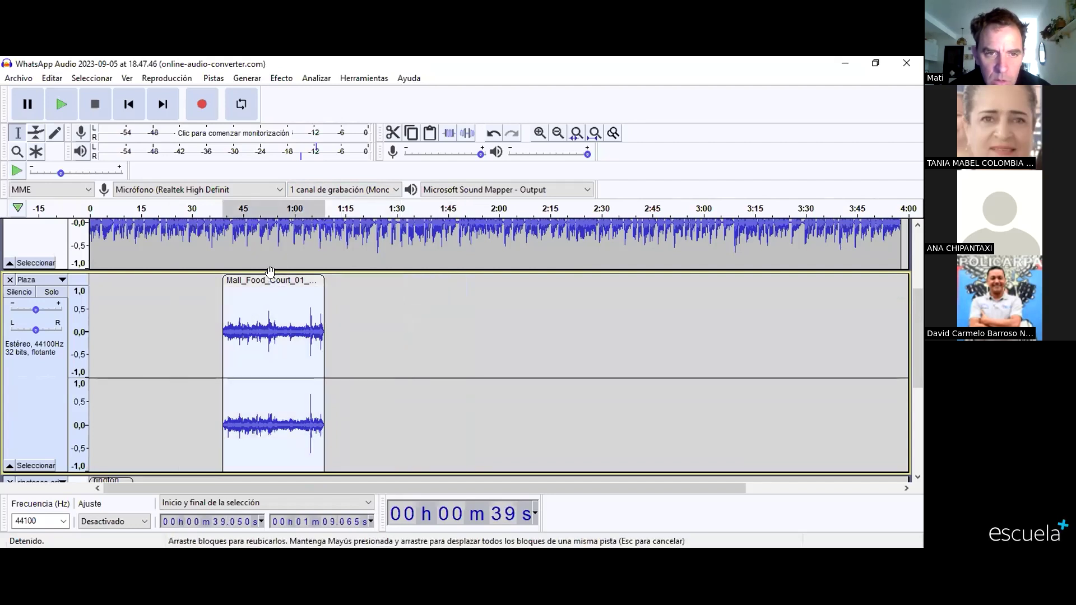
click(51, 78)
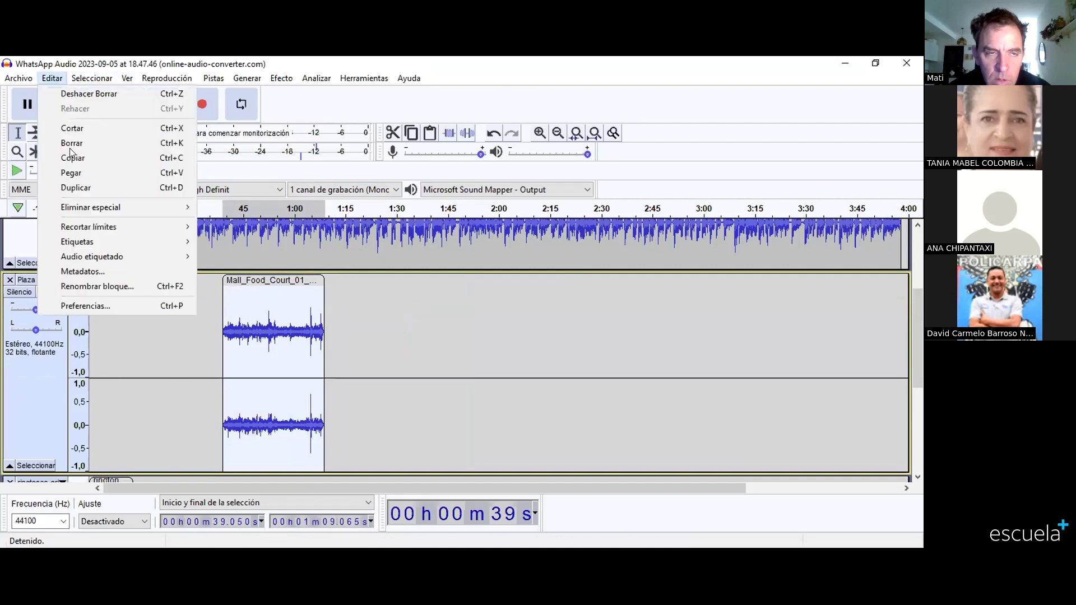
click(83, 158)
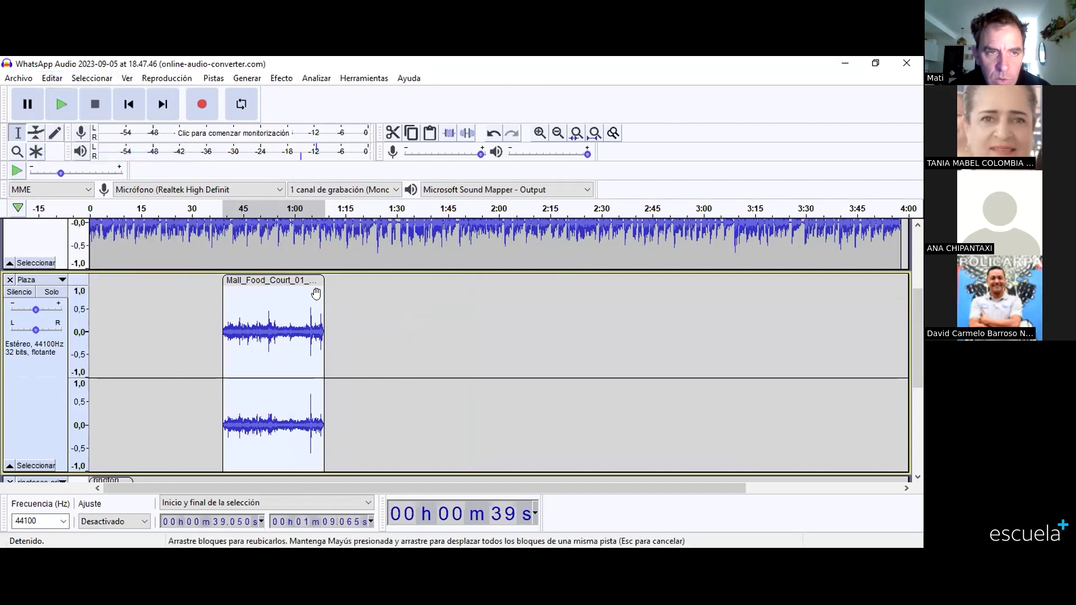
click(350, 320)
click(627, 323)
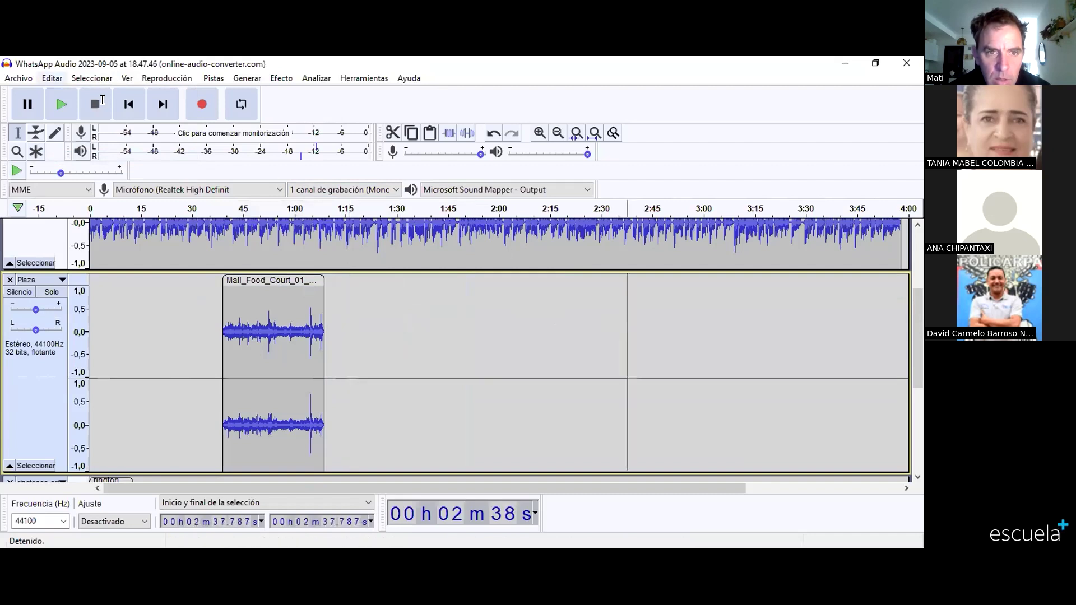
click(53, 78)
click(84, 171)
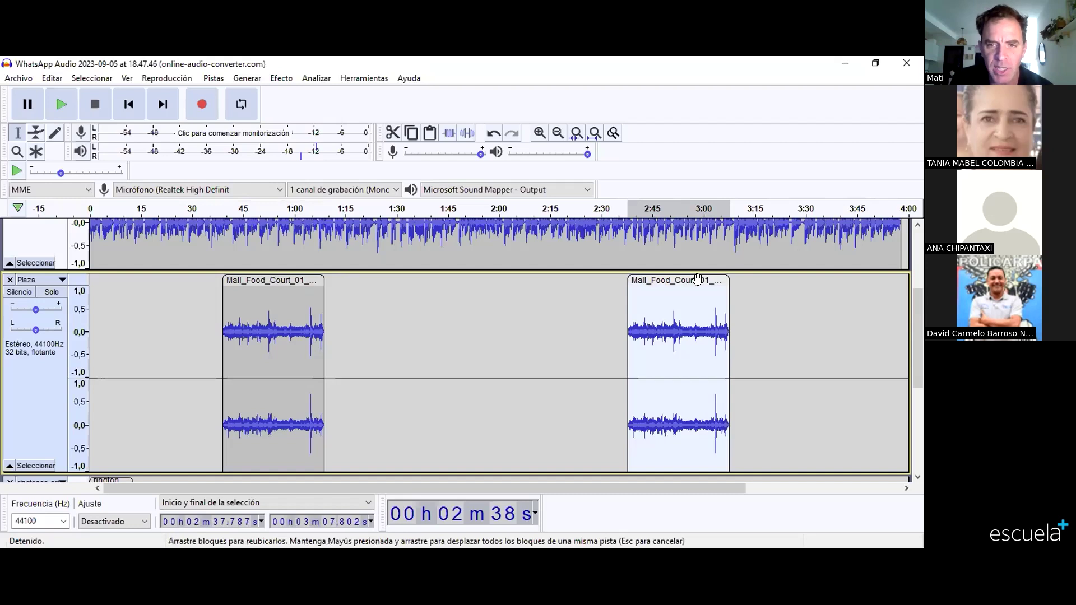
Step: Move the original Plaza clip to the start of the timeline and place the copy directly after it at about 0:30
drag(276, 281, 145, 281)
drag(680, 285, 232, 286)
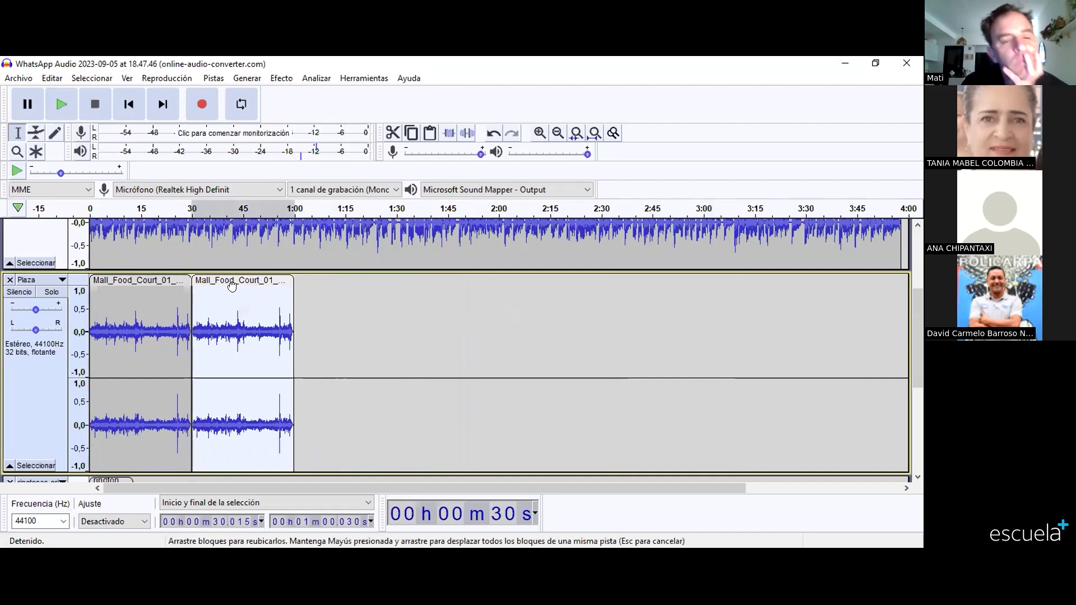
click(338, 308)
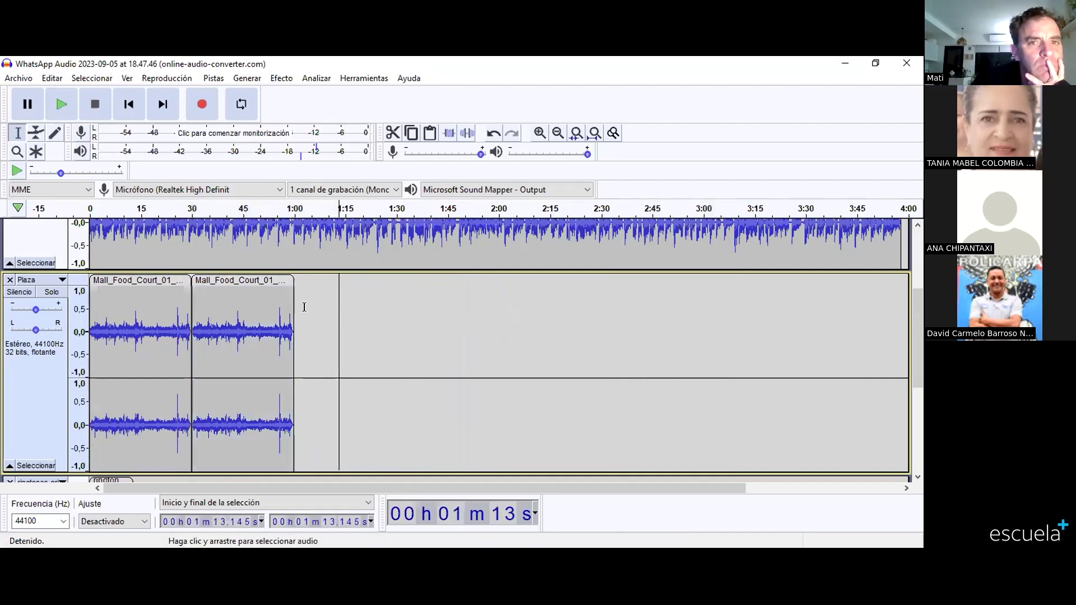
Step: Copy both Plaza clips together, paste them after the second clip, and shift the pasted clips to start at about 1:00 without a gap
drag(307, 307, 86, 311)
click(52, 78)
click(79, 156)
click(303, 308)
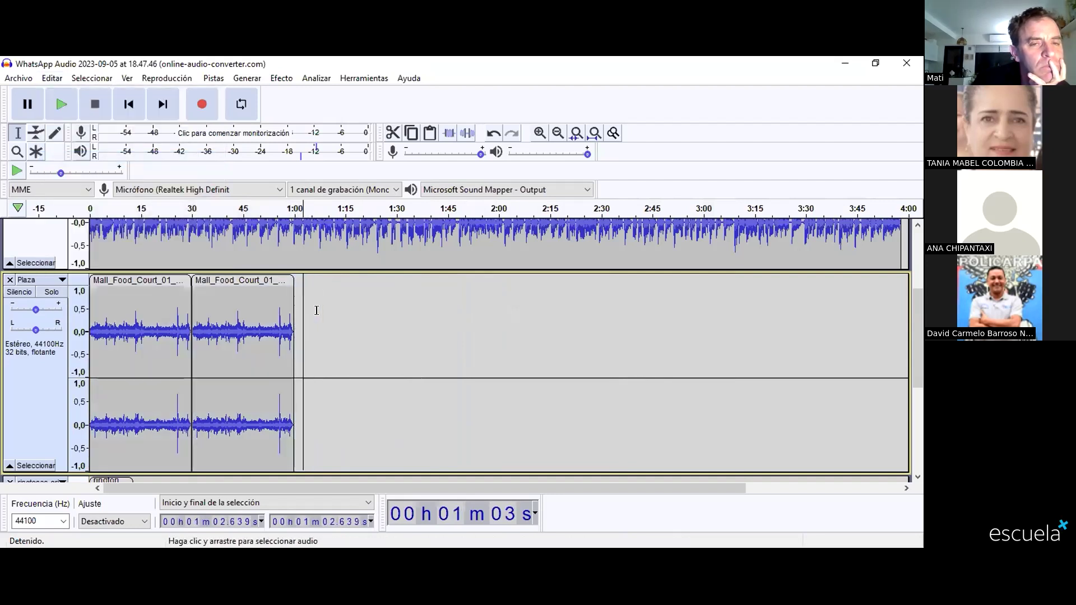
key(ctrl+v)
drag(360, 275, 347, 275)
click(584, 336)
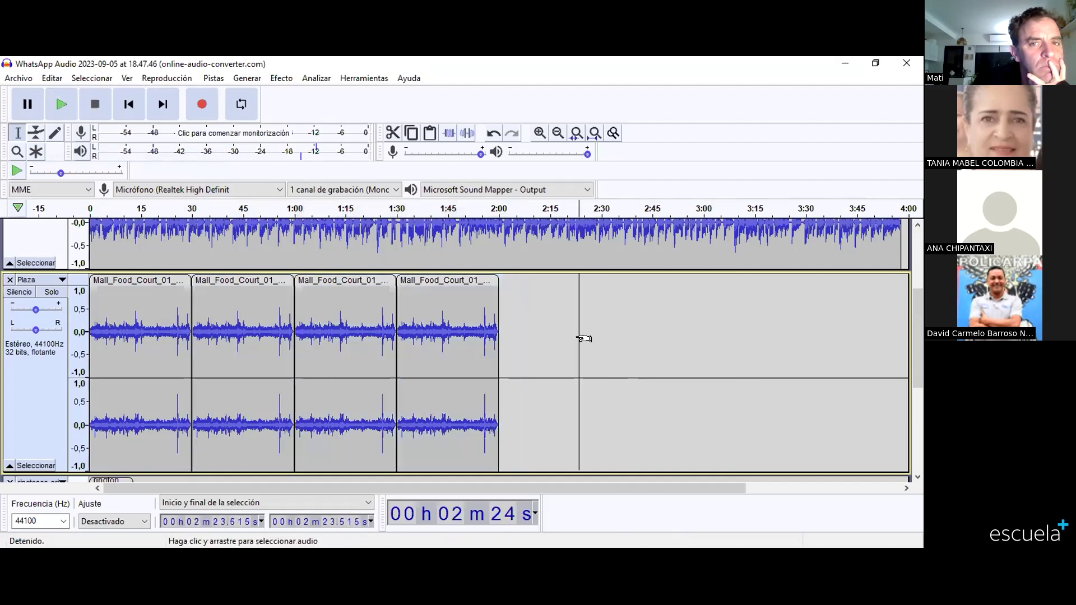
Step: Duplicate all four Plaza clips by copying them and pasting at about 2:03 in the same track
drag(529, 327, 67, 325)
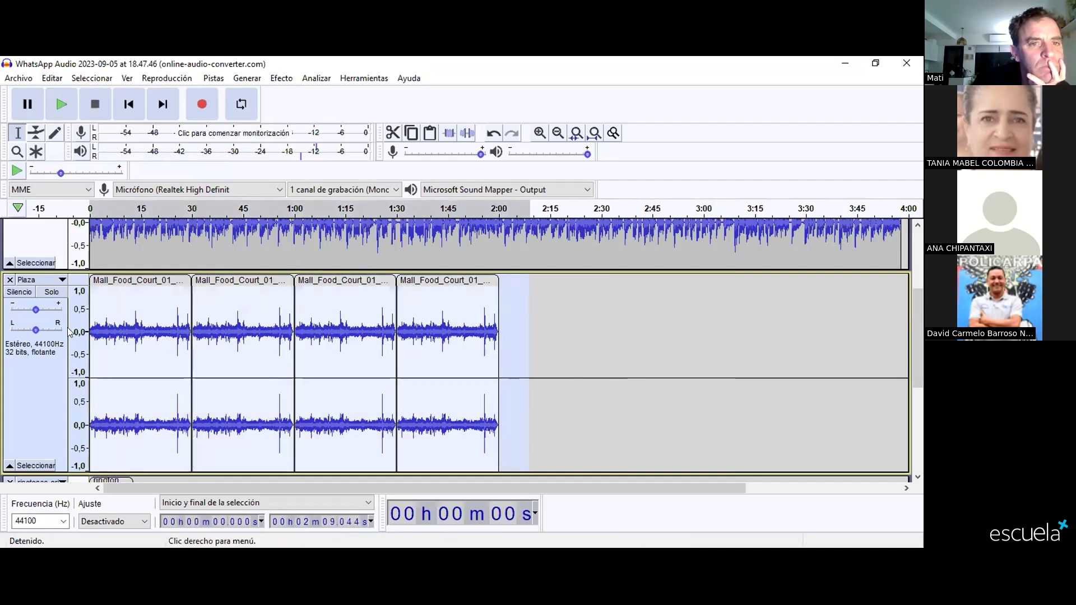
click(508, 318)
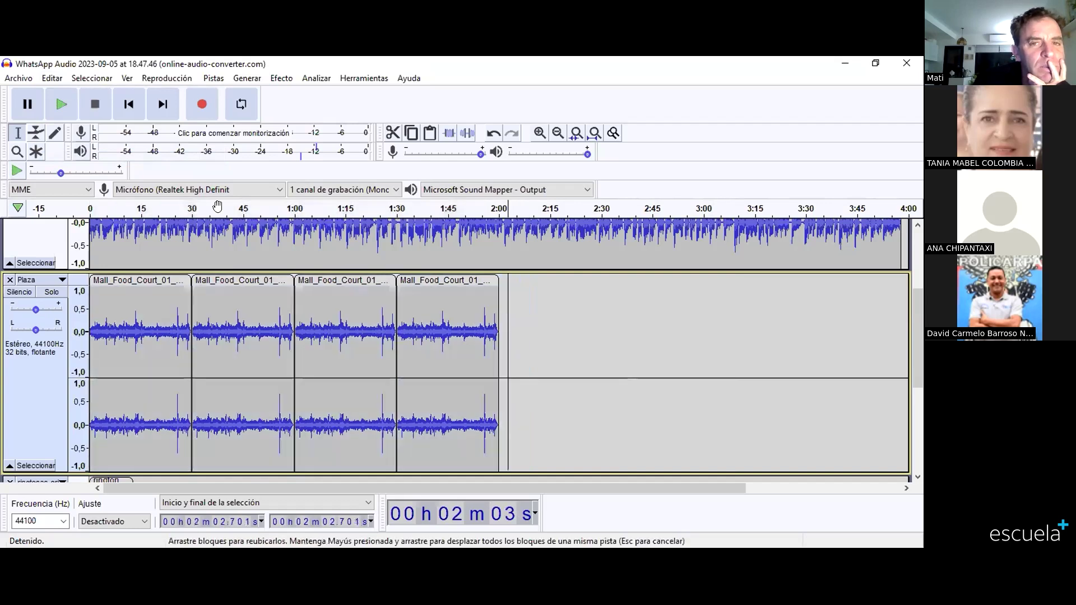
click(52, 79)
click(94, 176)
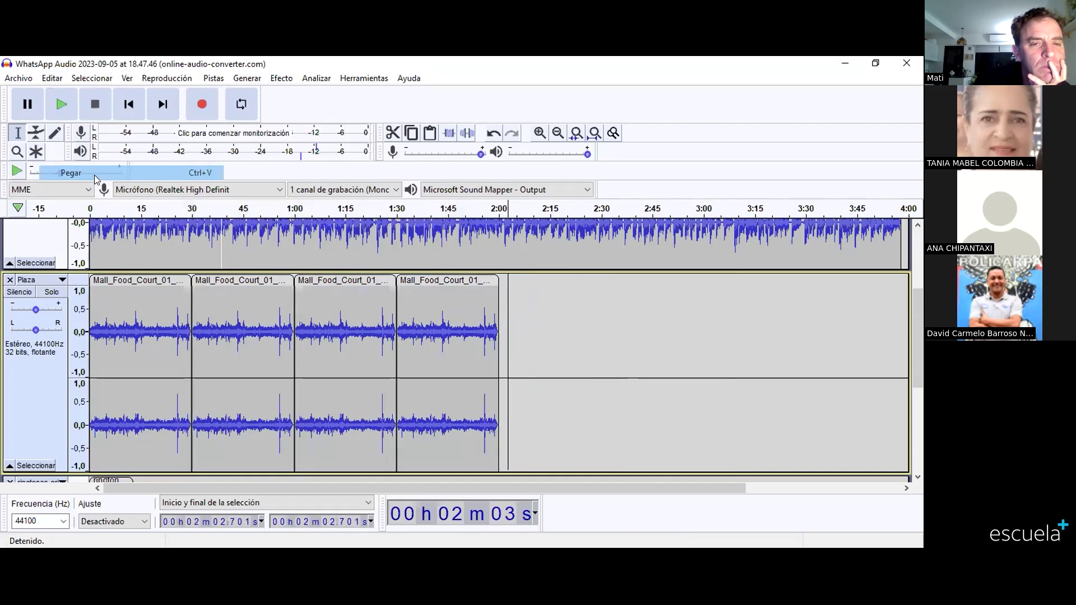
Step: Try to close the gap between the fourth Plaza clip and the clips pasted at about 2:03
drag(556, 283, 550, 275)
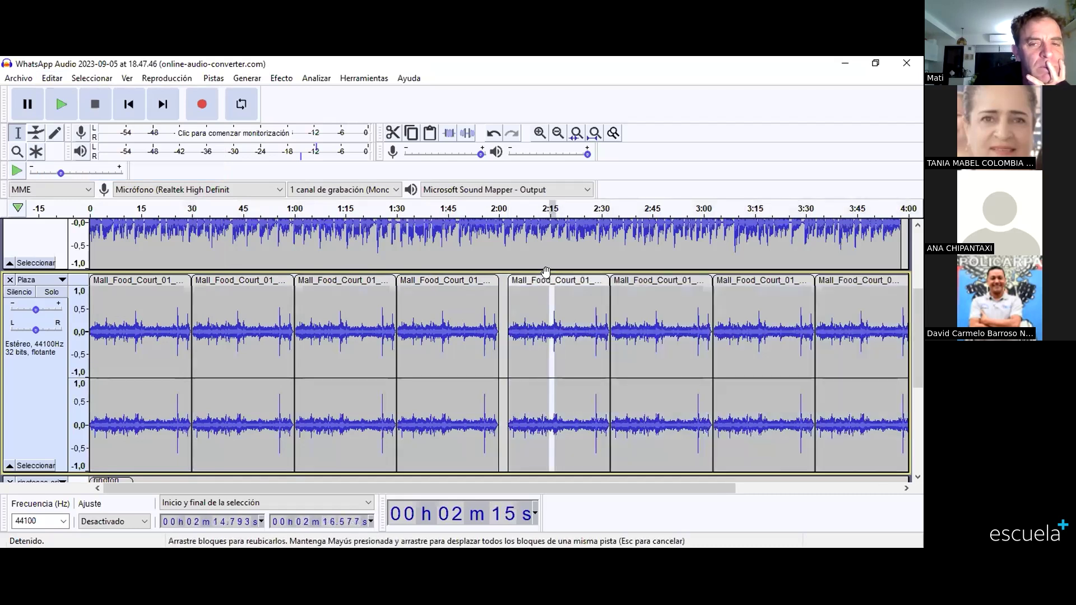
scroll(325, 432, down, 2)
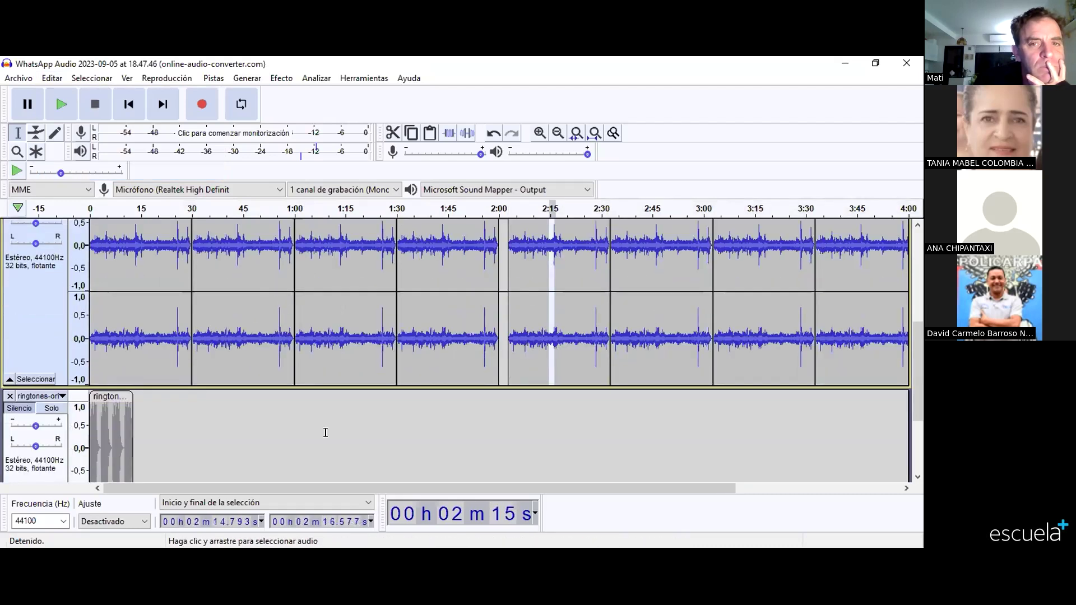
scroll(490, 392, up, 2)
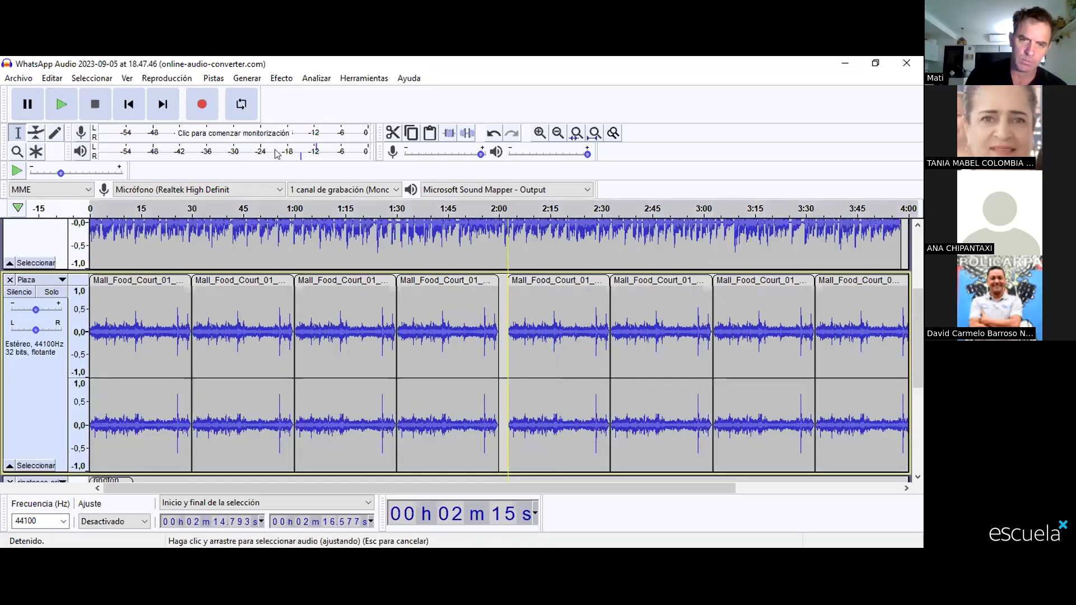
double_click(508, 314)
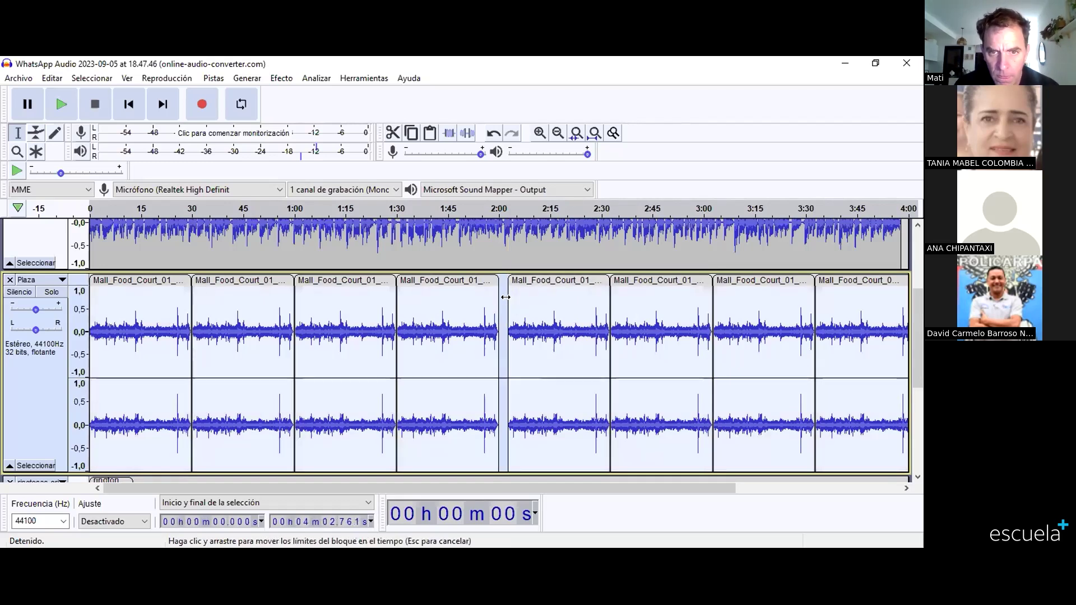
click(546, 308)
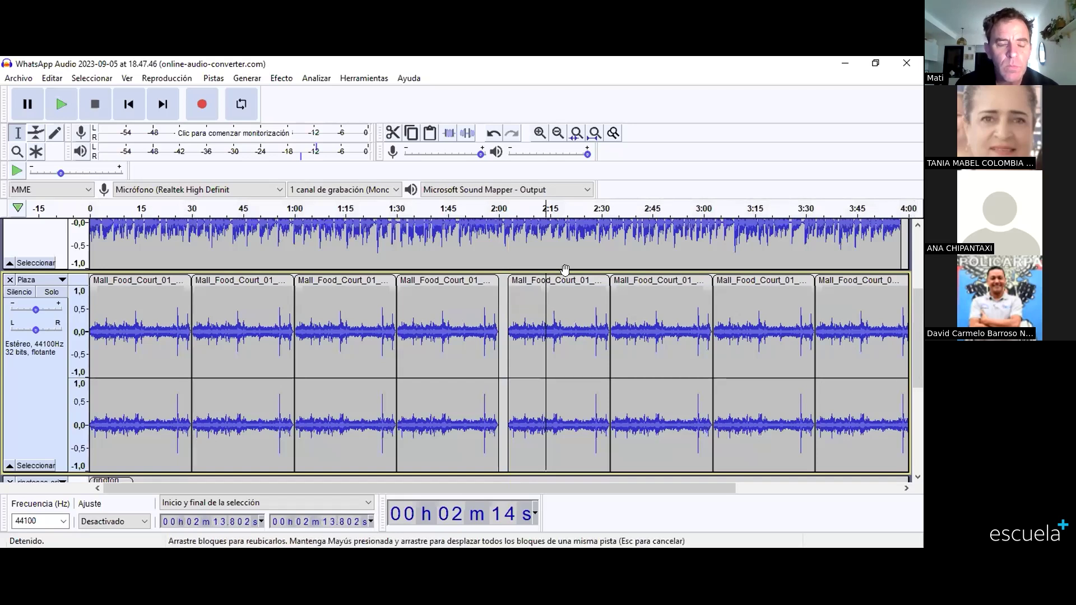
Step: Save the project as "Podcast editado" in the Escritorio folder
click(4, 77)
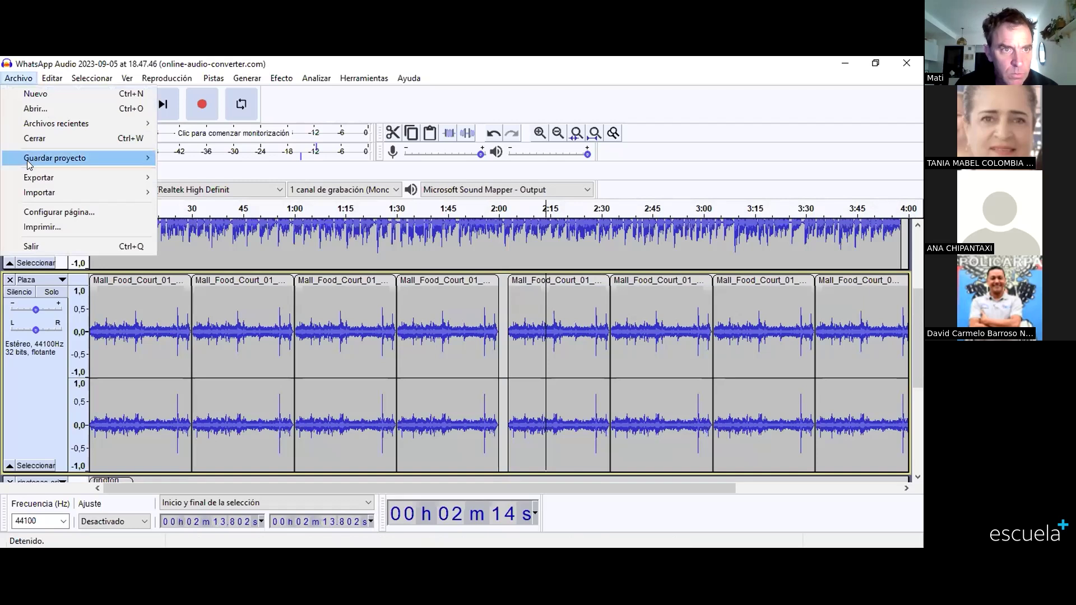
mouse_move(28, 163)
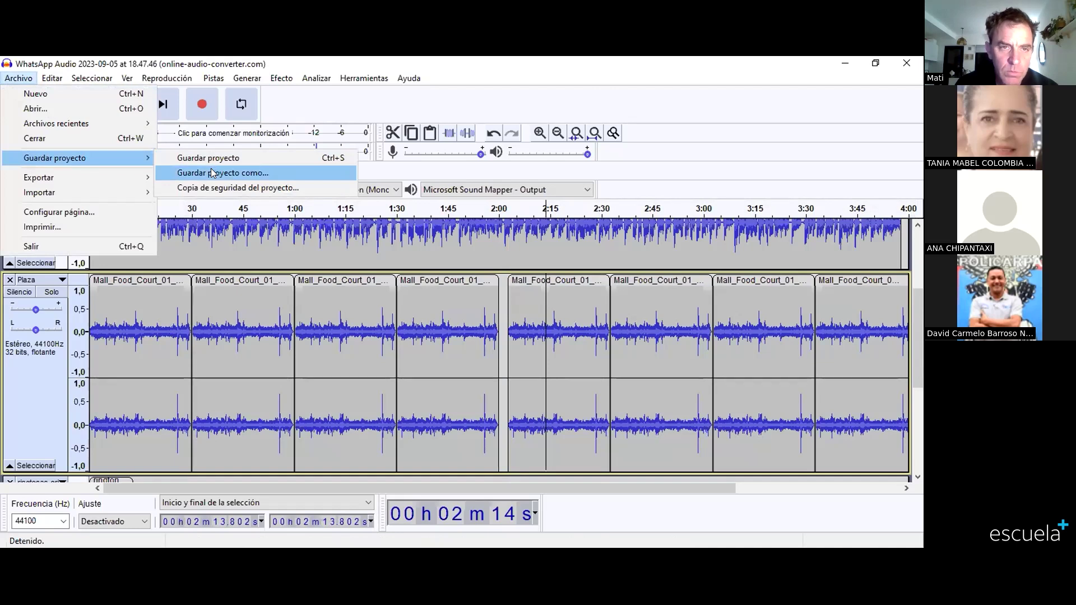
key(Return)
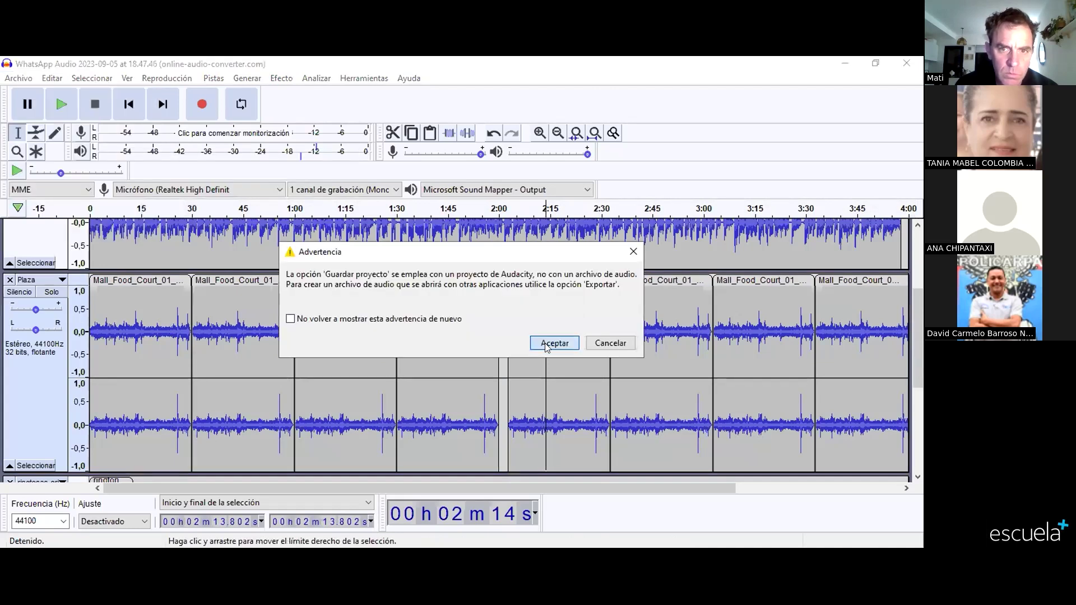
click(546, 338)
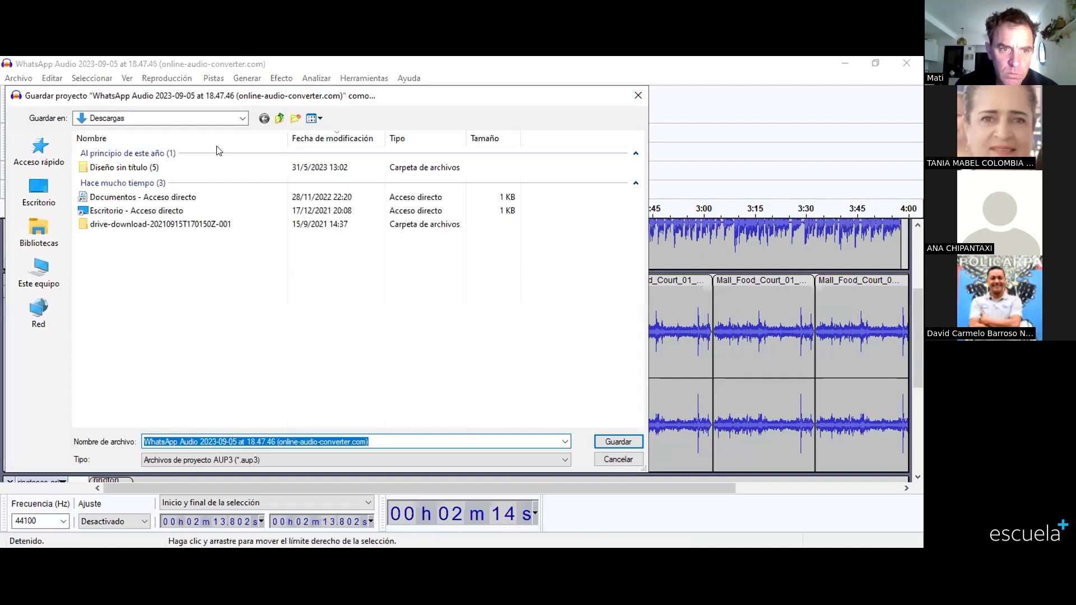
click(18, 201)
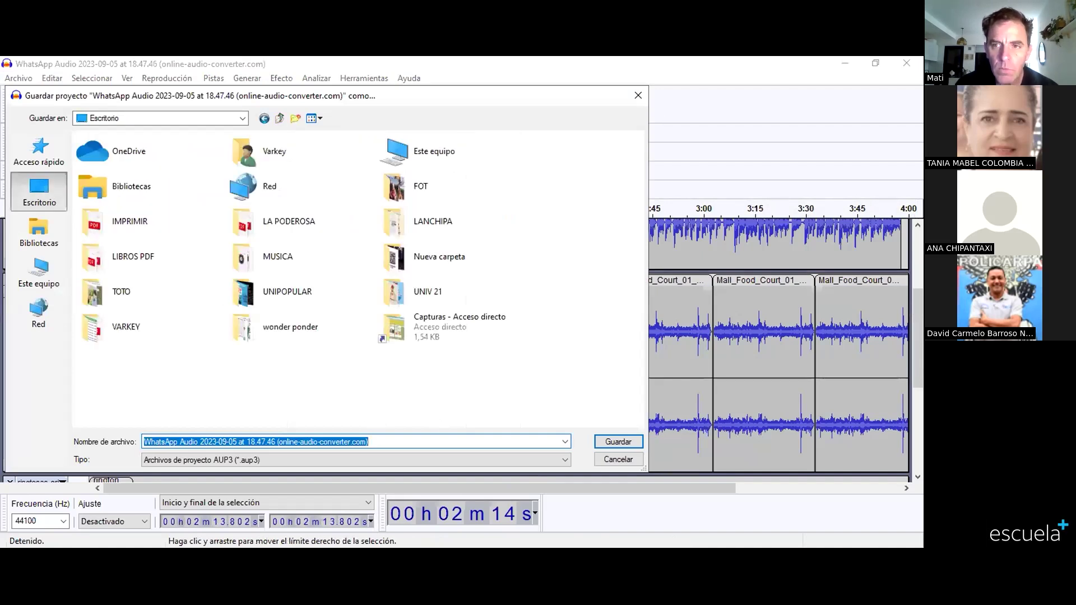
text(Podcast edi)
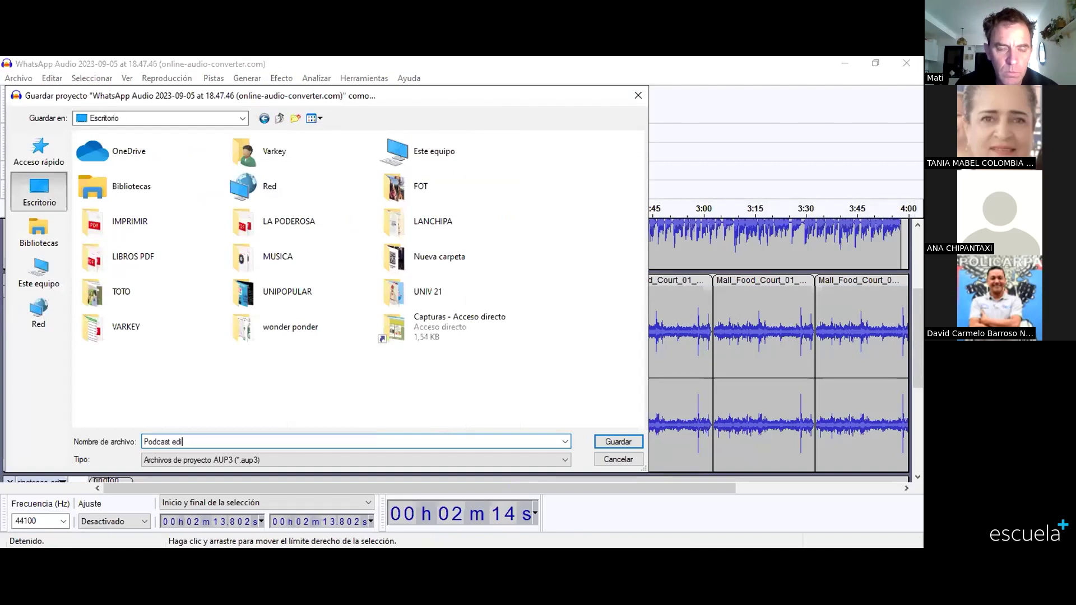
text(tadp)
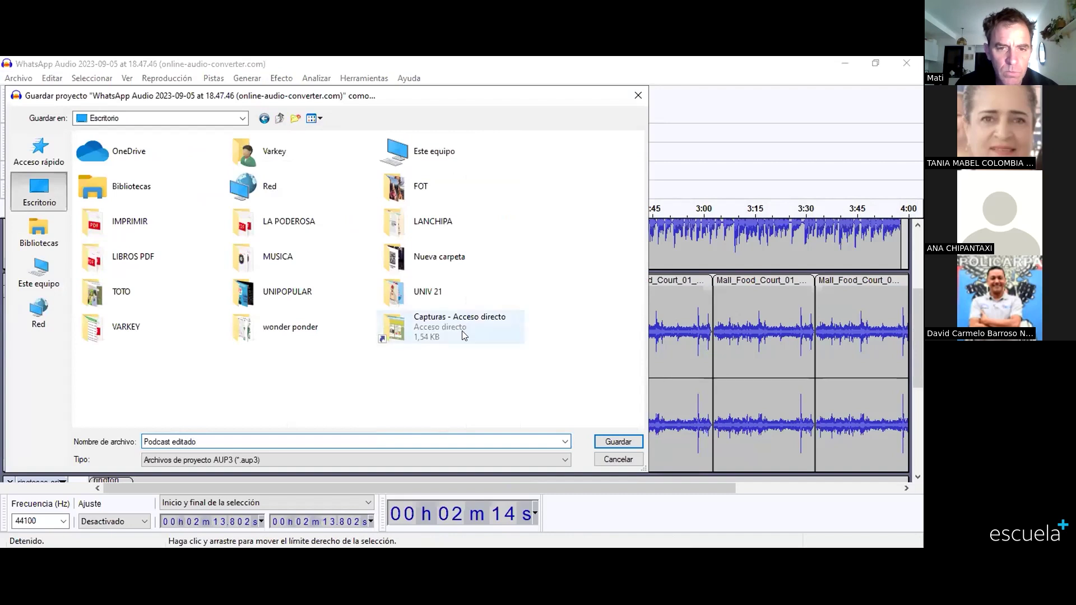
click(618, 443)
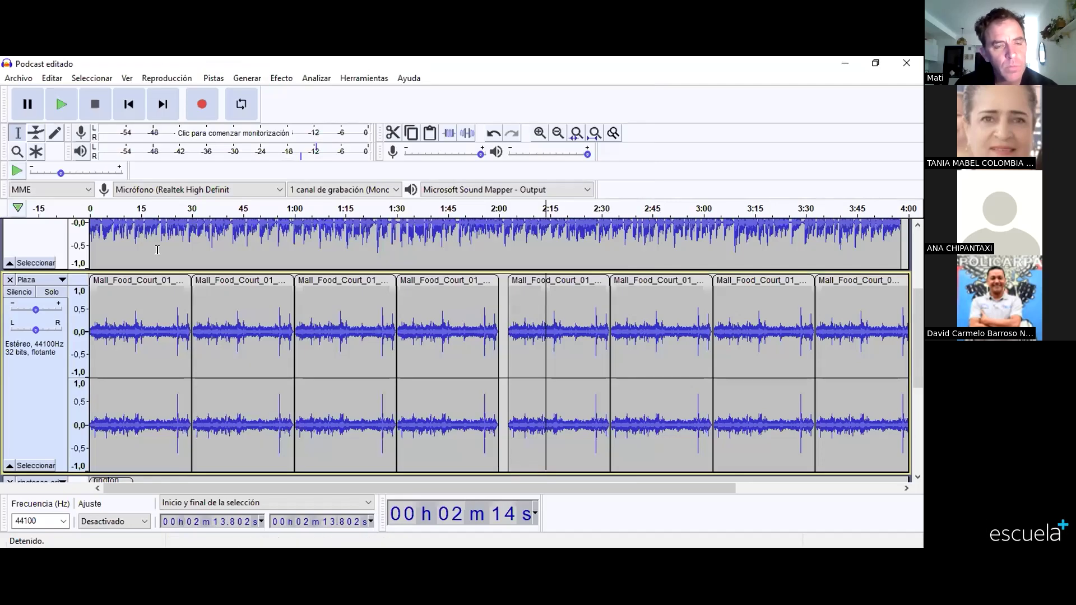
Step: Play the mix from about 2:14, pause it at about 2:17, and stop playback
click(56, 99)
click(27, 105)
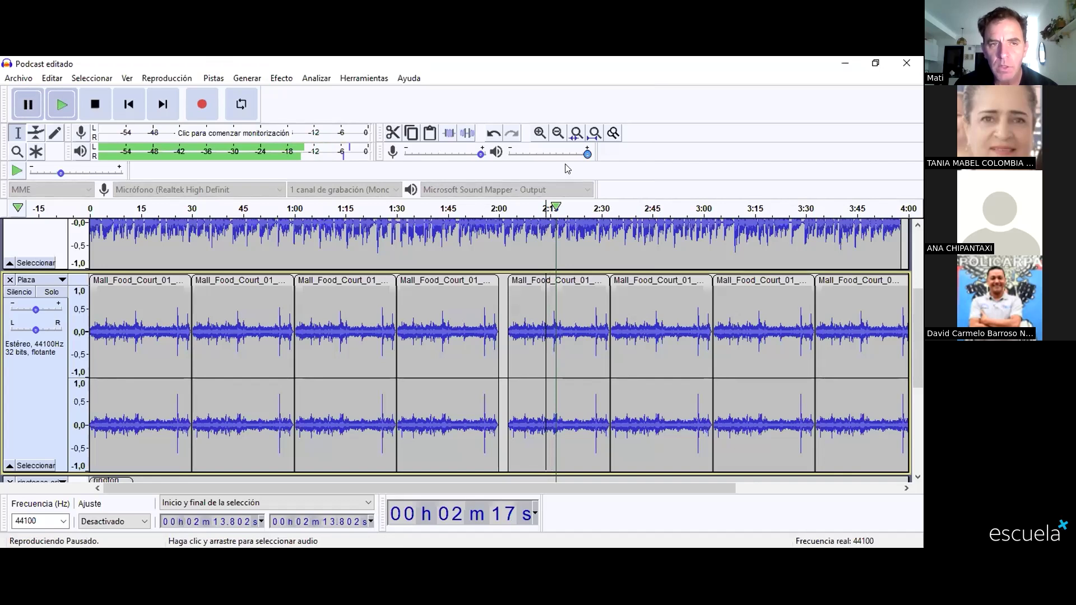
mouse_move(587, 154)
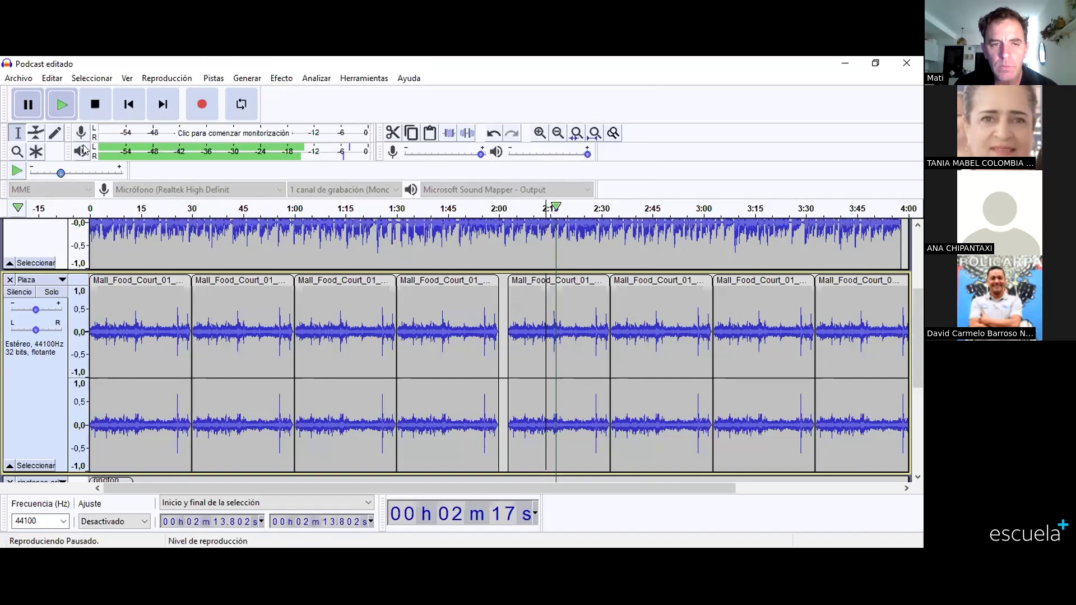
click(62, 106)
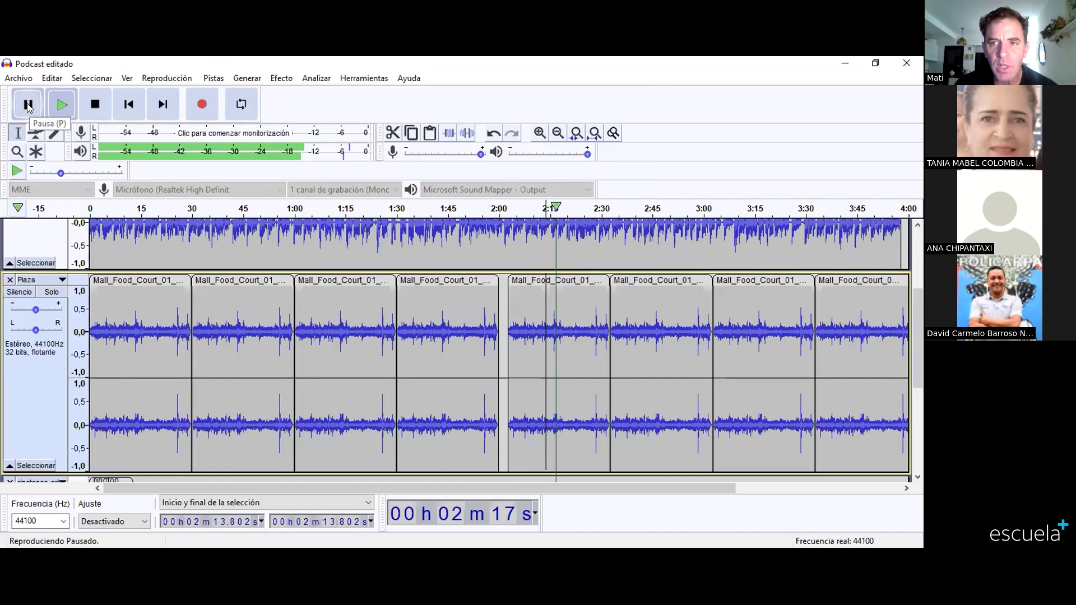
click(95, 105)
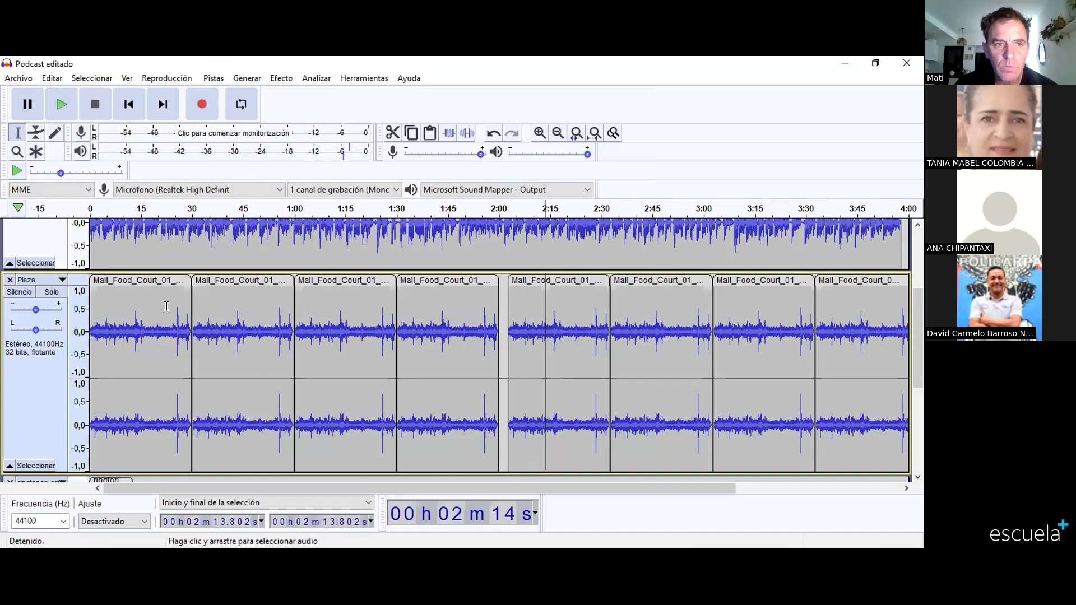
Step: Review the recording and Plaza tracks, and activate the Envelope tool for adjusting clip amplitude
scroll(211, 273, up, 3)
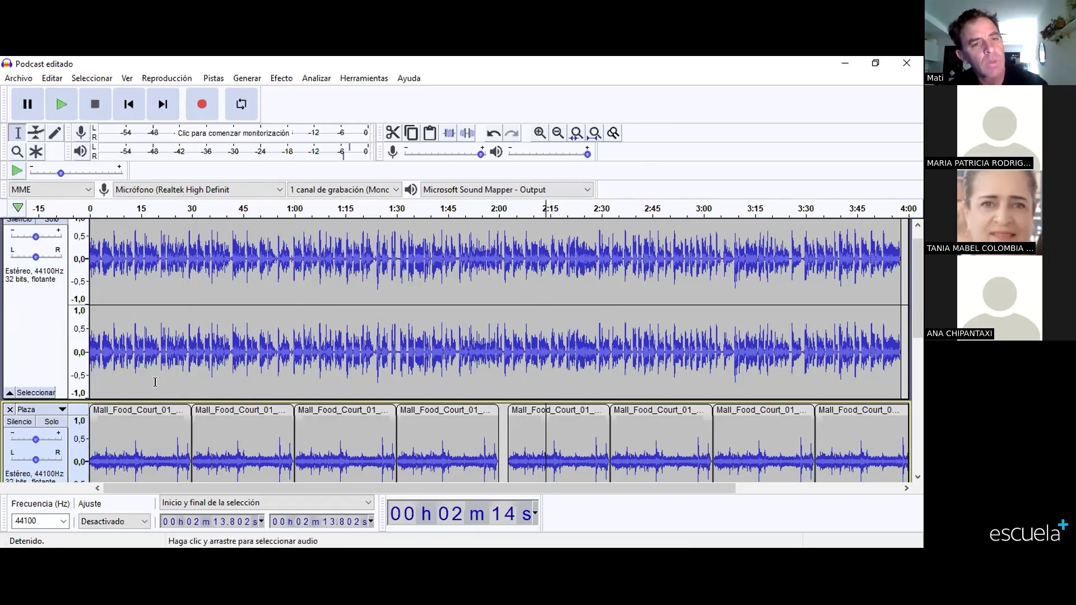
scroll(133, 298, up, 1)
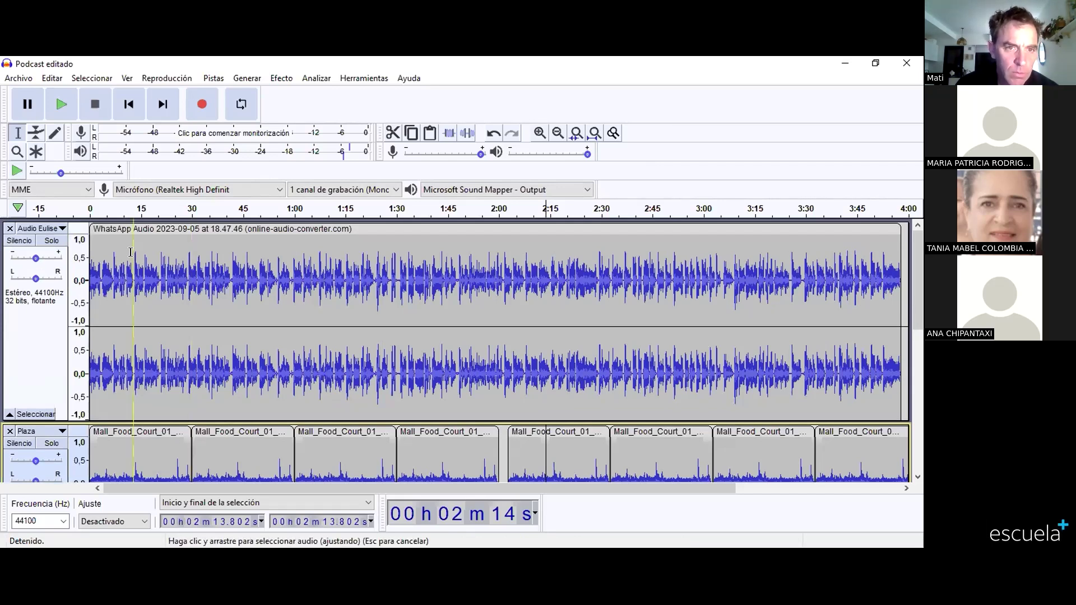
scroll(132, 254, down, 2)
scroll(132, 254, up, 2)
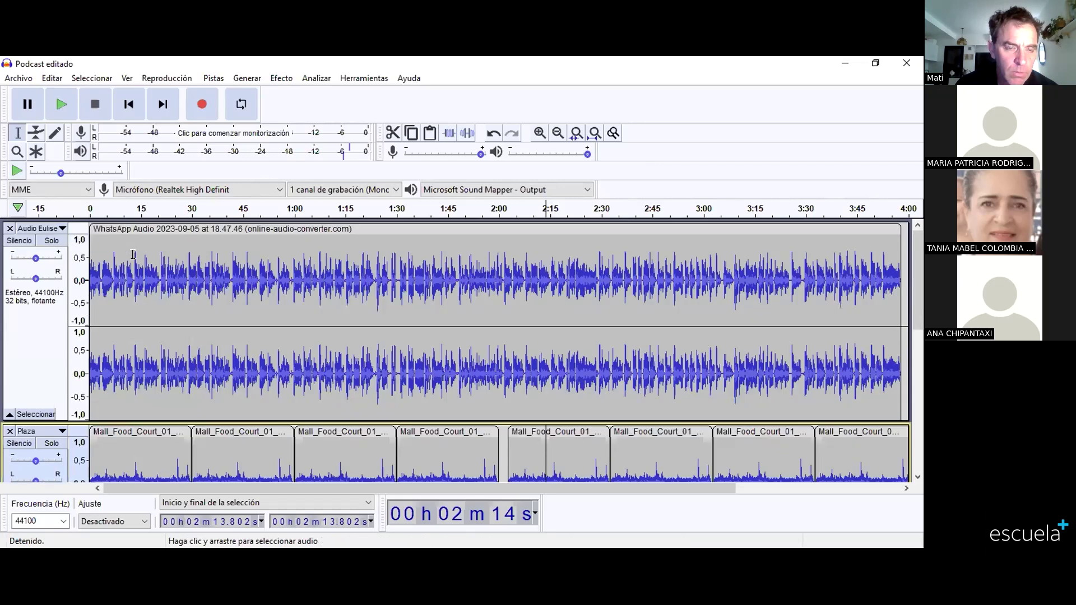
scroll(133, 255, down, 6)
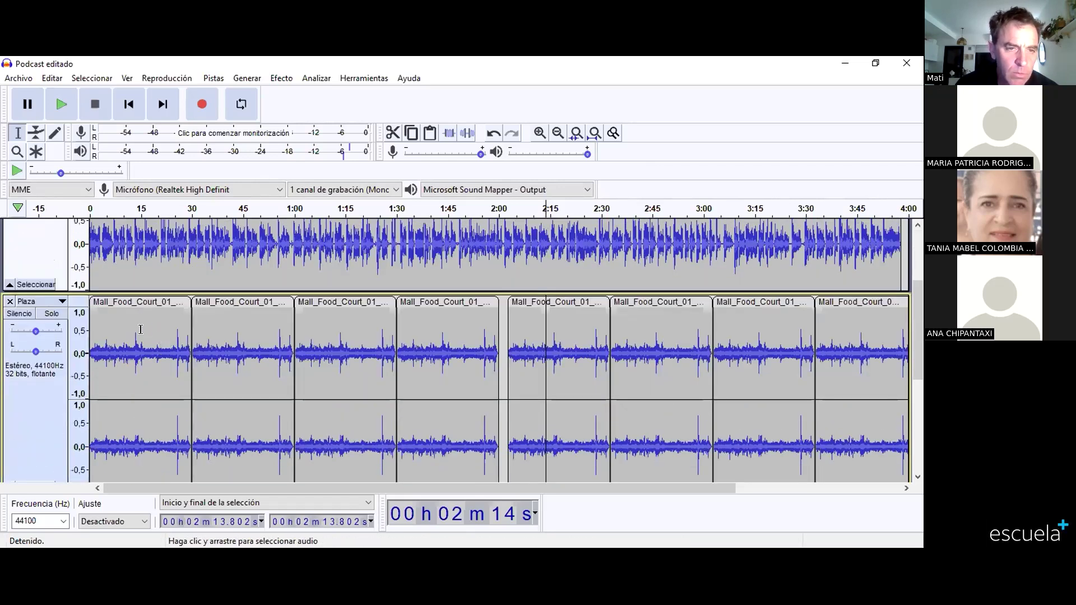
click(34, 135)
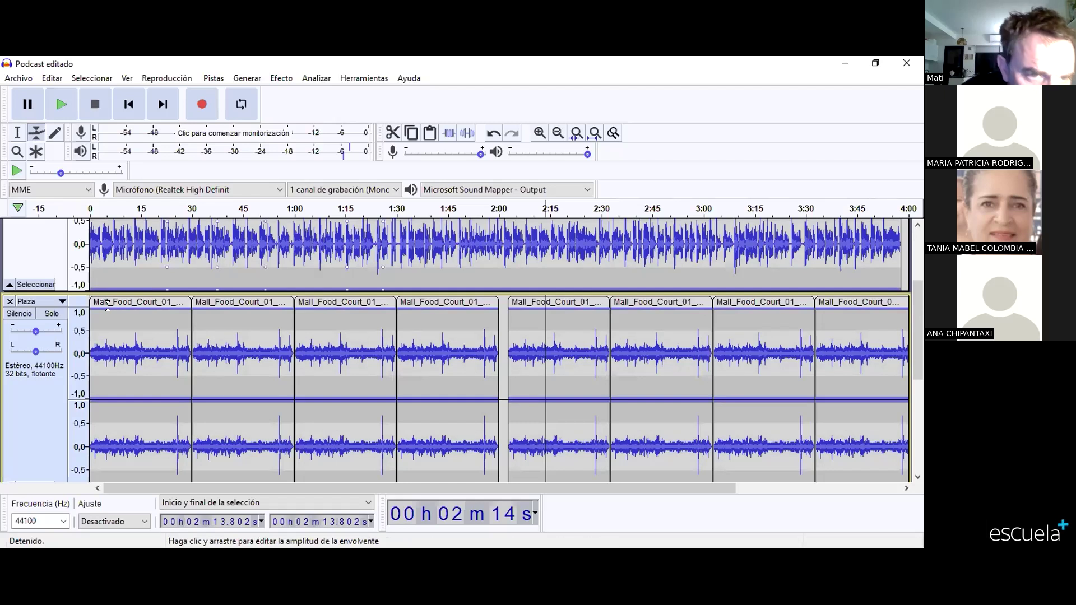
Step: Try out volume envelope adjustments on the first Plaza clip and on the voice clip
click(109, 306)
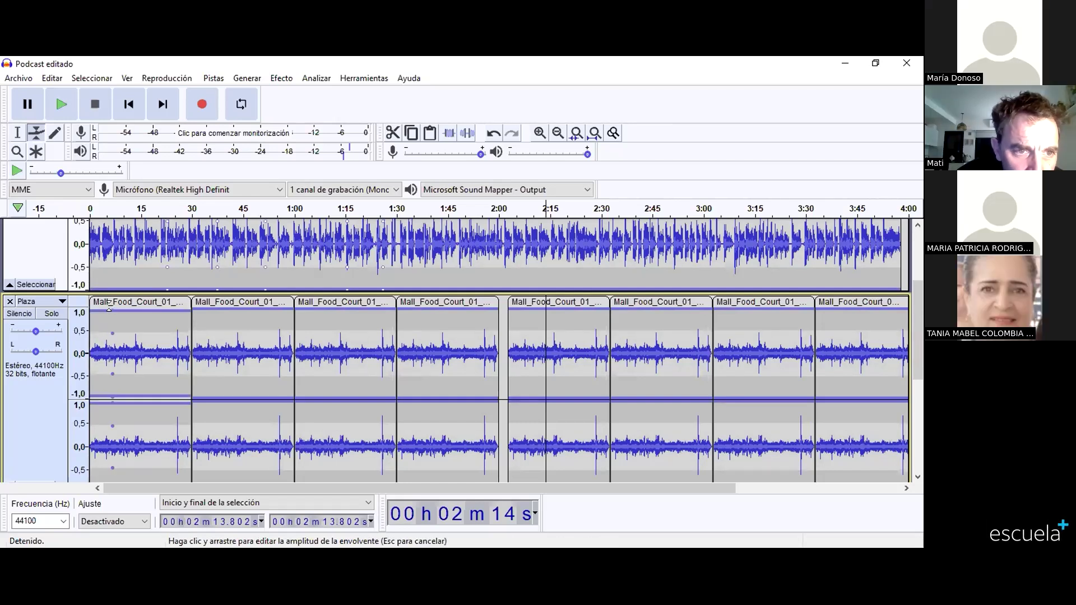
drag(109, 310, 116, 288)
scroll(117, 287, up, 3)
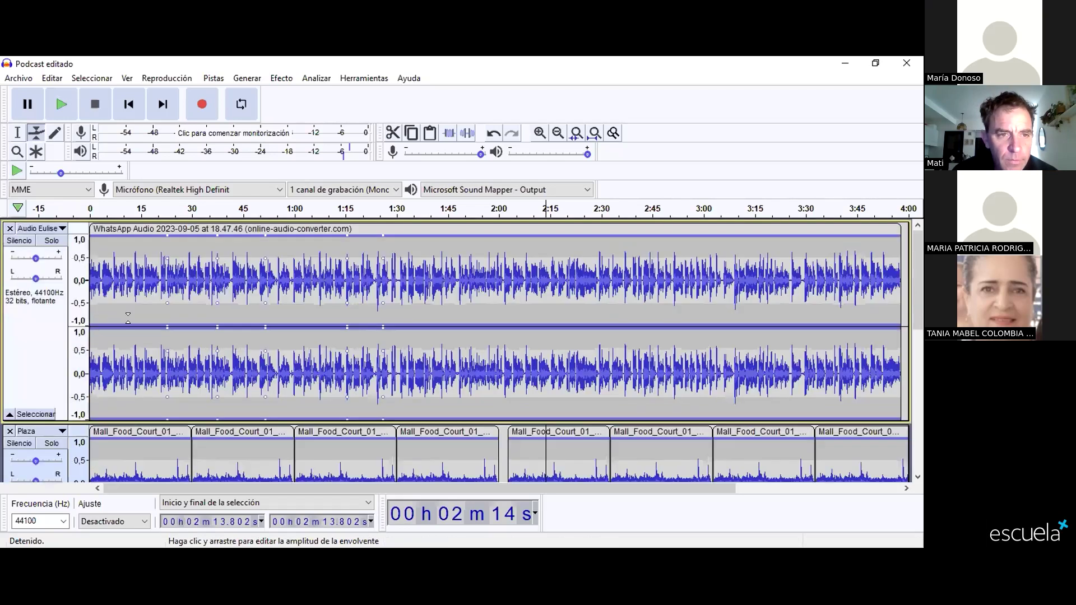
mouse_move(135, 237)
mouse_down()
mouse_move(135, 245)
mouse_move(135, 228)
mouse_up()
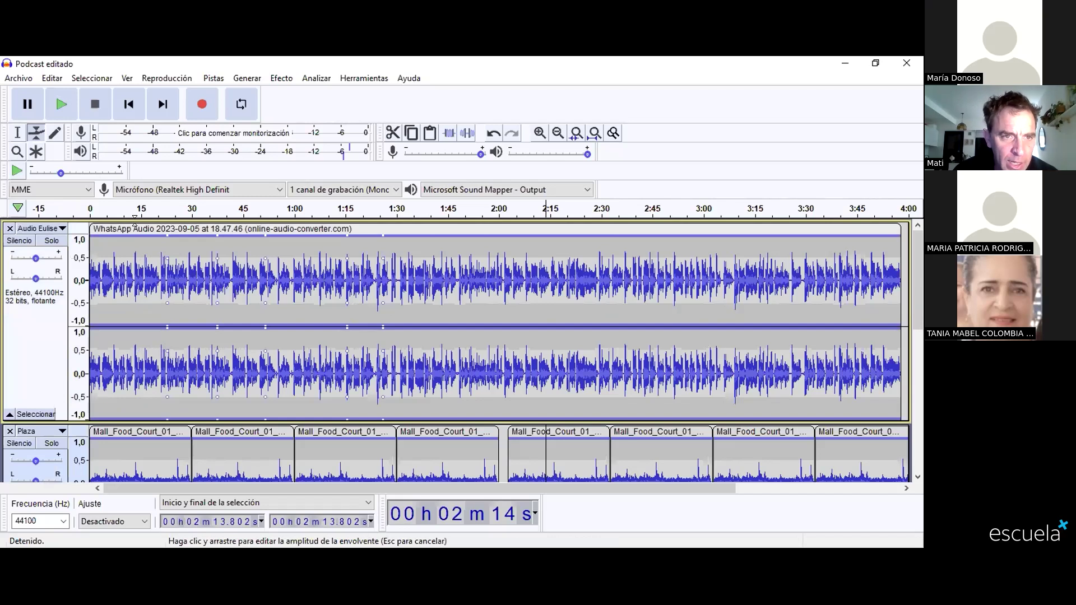
Step: Select the whole voice clip and play the mix from the beginning
click(454, 229)
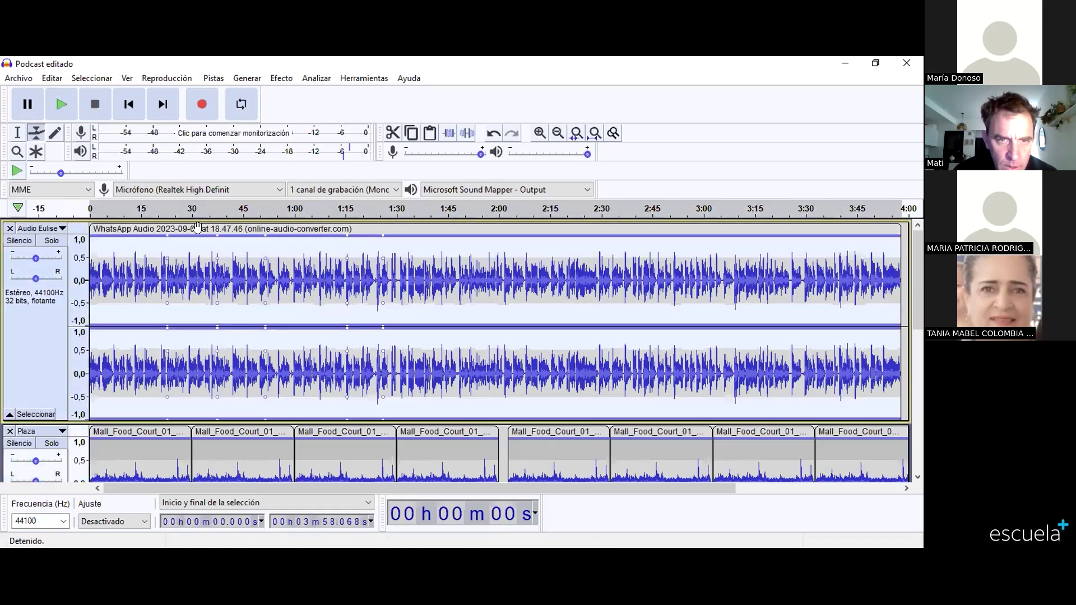
scroll(25, 381, down, 5)
scroll(25, 381, up, 5)
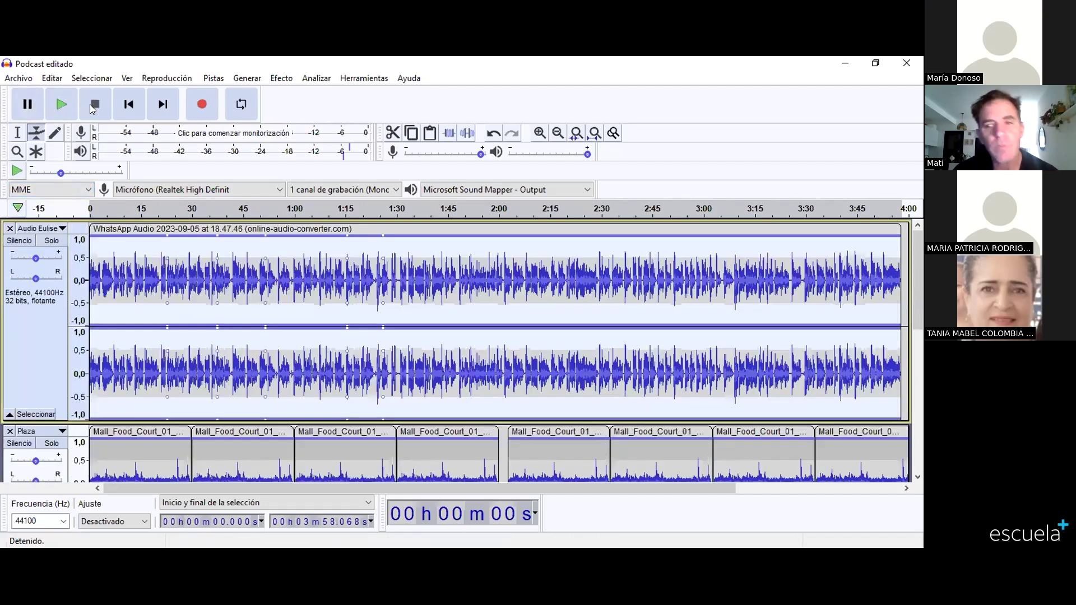
click(61, 105)
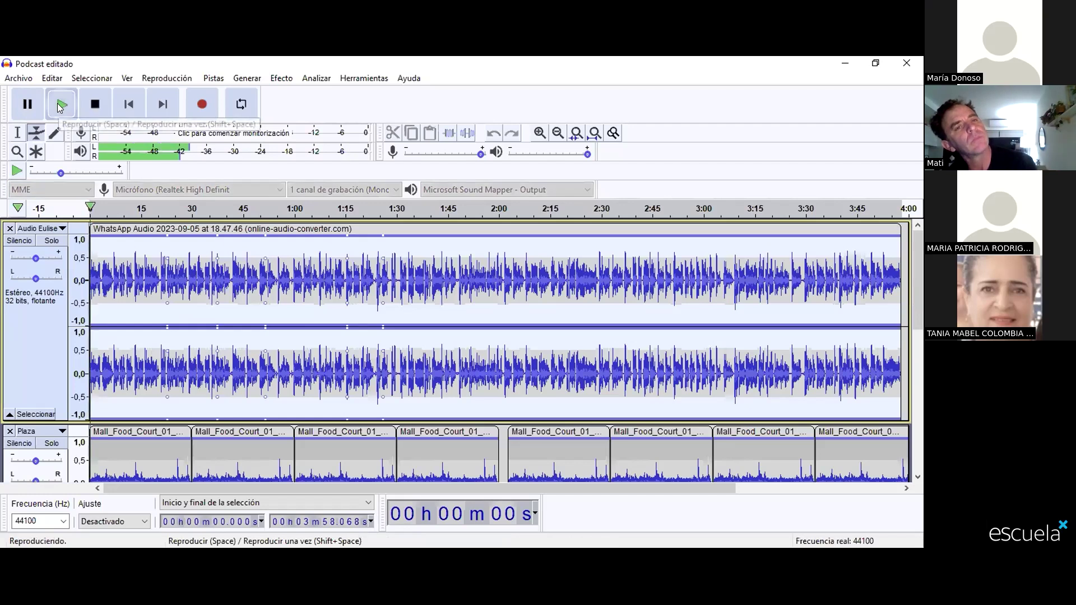
click(95, 106)
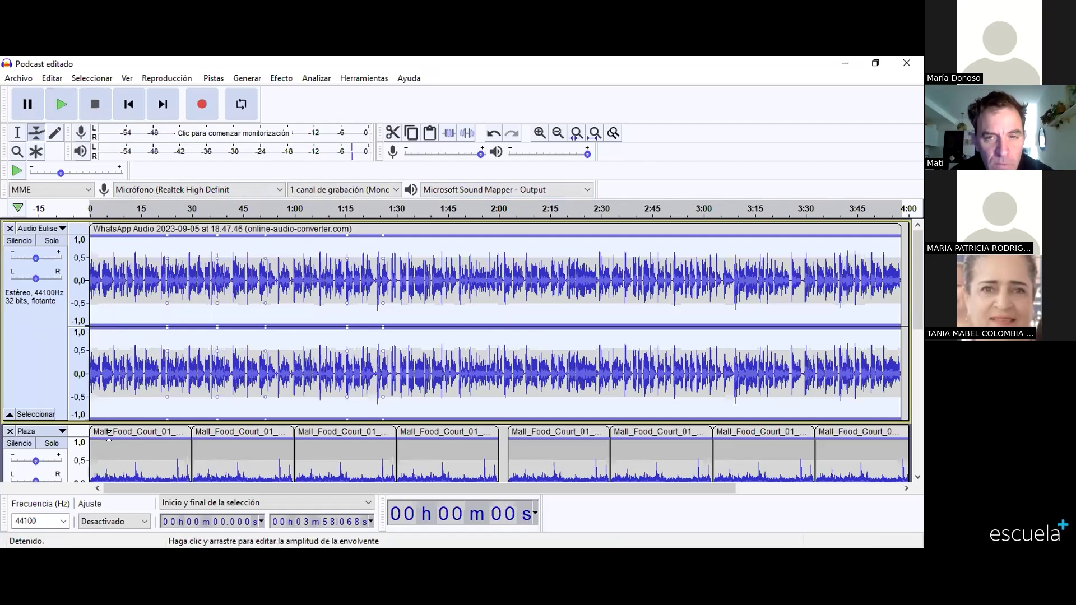
Step: Lower the volume envelope of the first Plaza clip to about 0.3
drag(108, 436, 111, 463)
scroll(111, 463, down, 3)
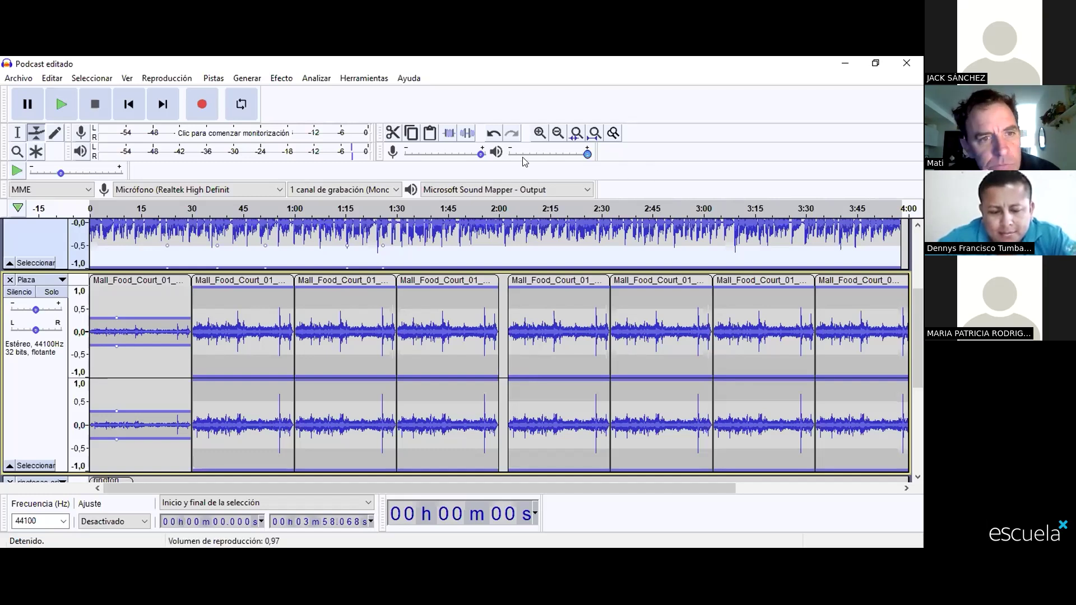
Step: Play the opening seconds of the mix to check the voice against the quieter Plaza background
scroll(157, 327, up, 3)
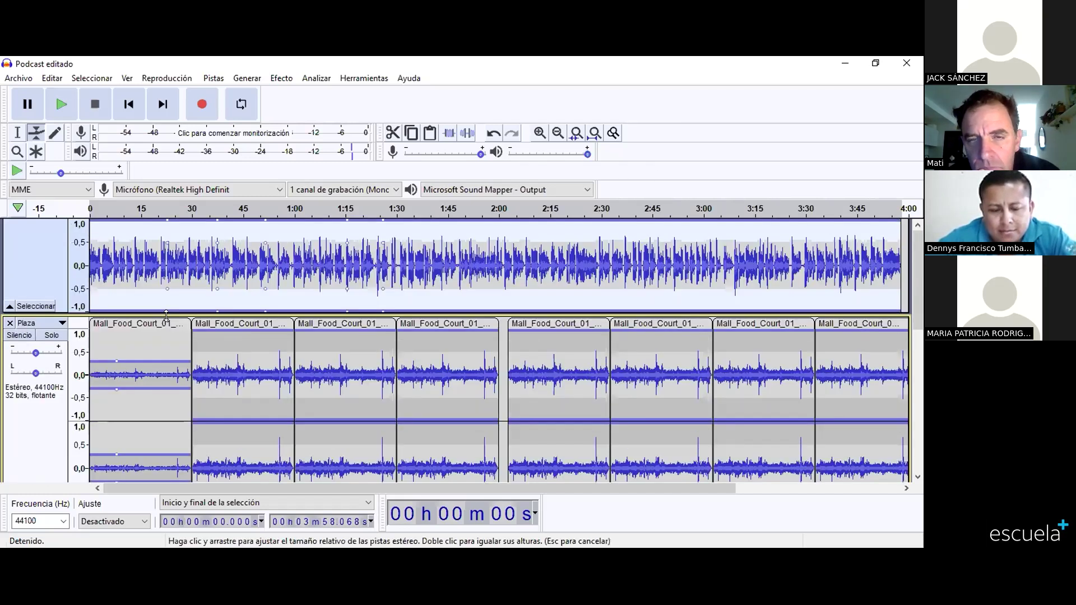
click(15, 134)
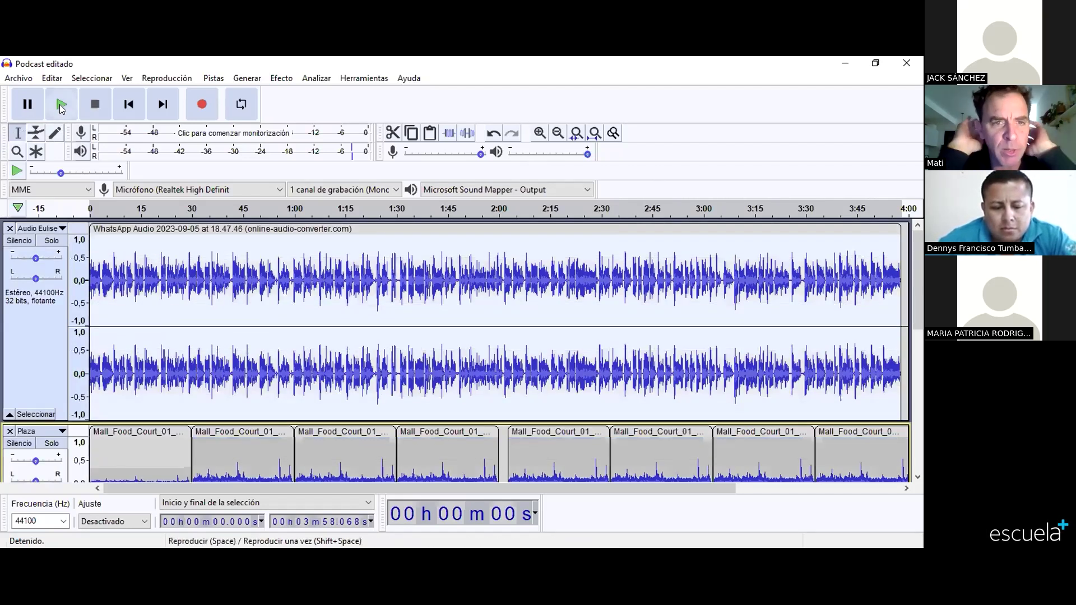
click(60, 106)
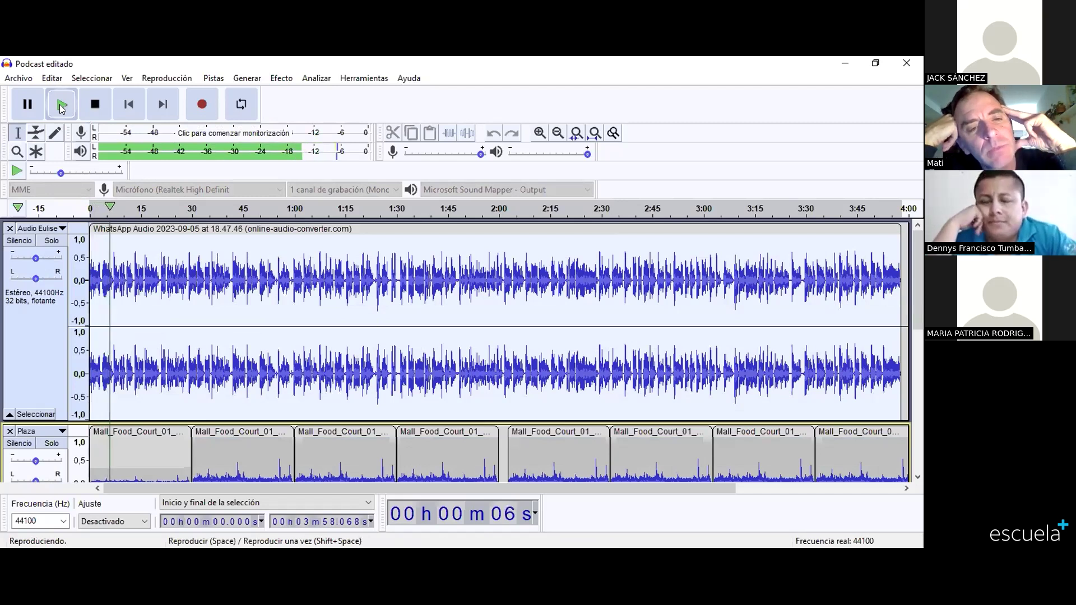
click(95, 104)
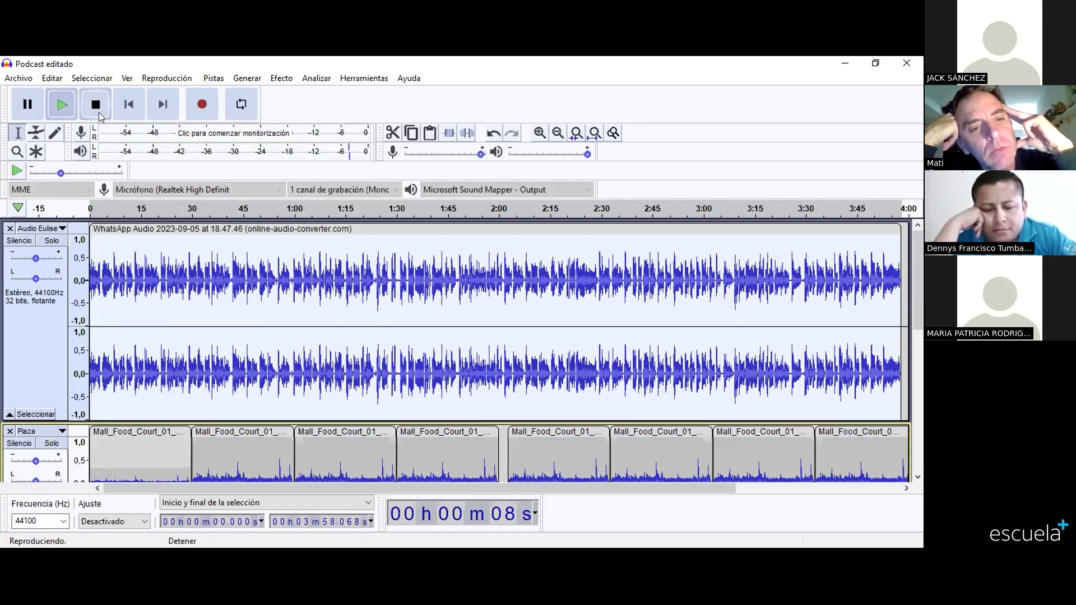
Step: Lower the first Plaza clip's volume envelope further, to about 0.1 evenly along the whole clip
scroll(121, 373, down, 3)
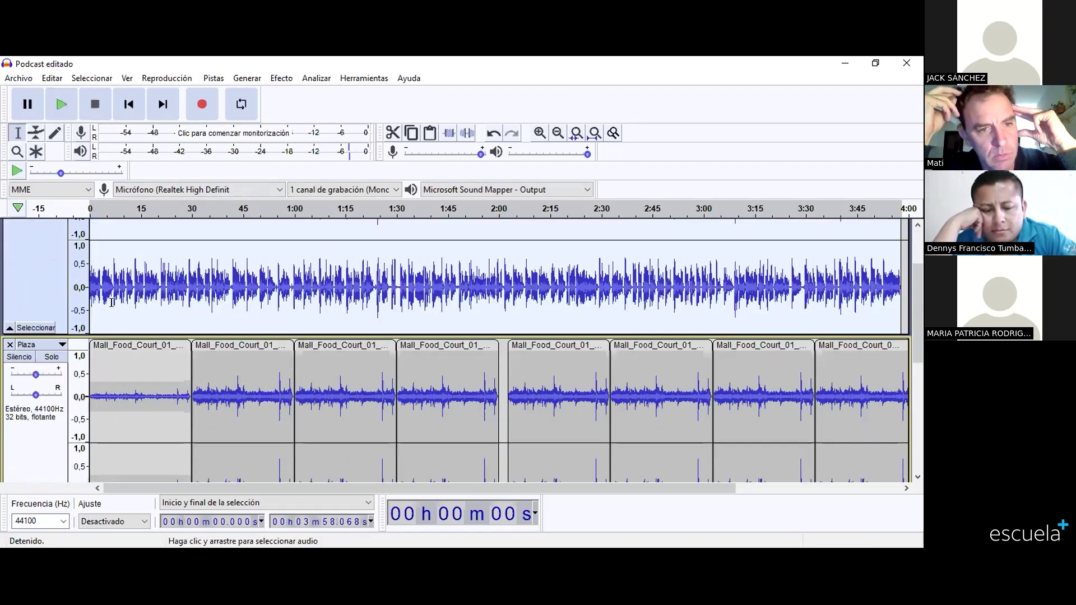
click(36, 133)
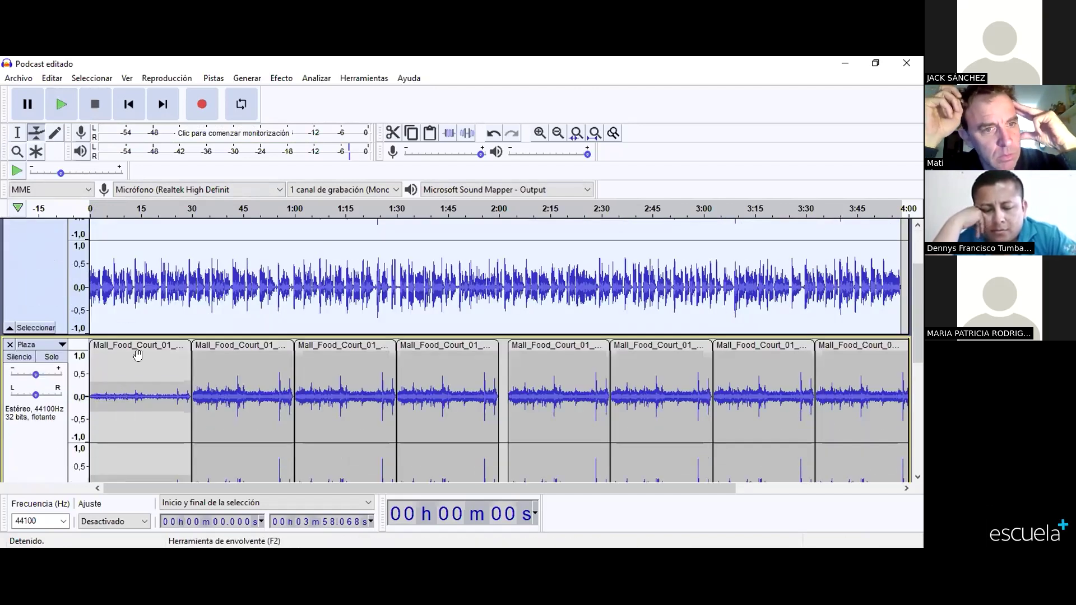
drag(132, 384, 129, 395)
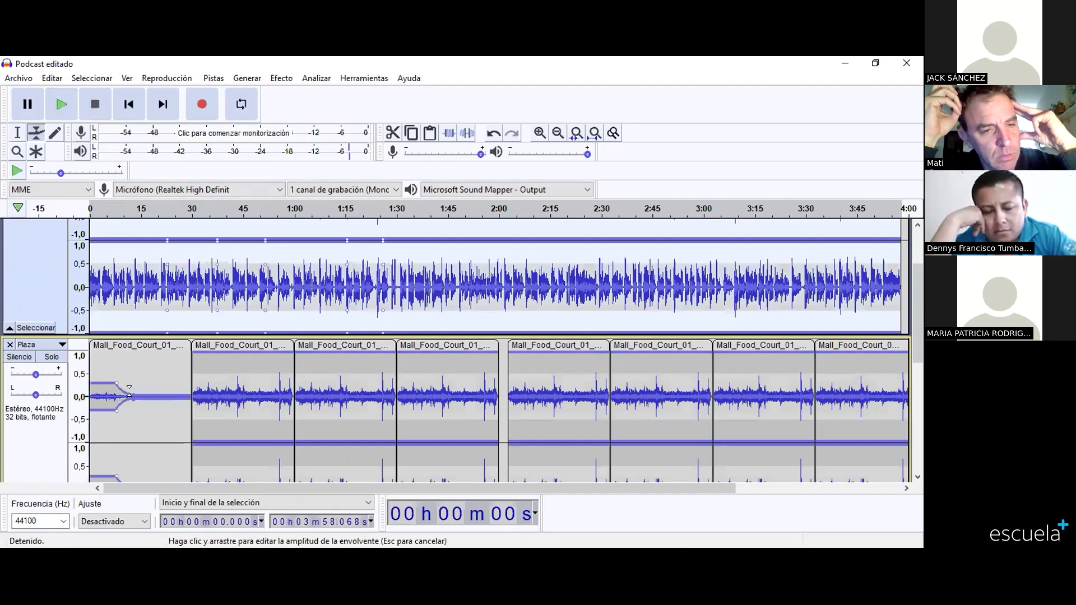
scroll(123, 309, down, 2)
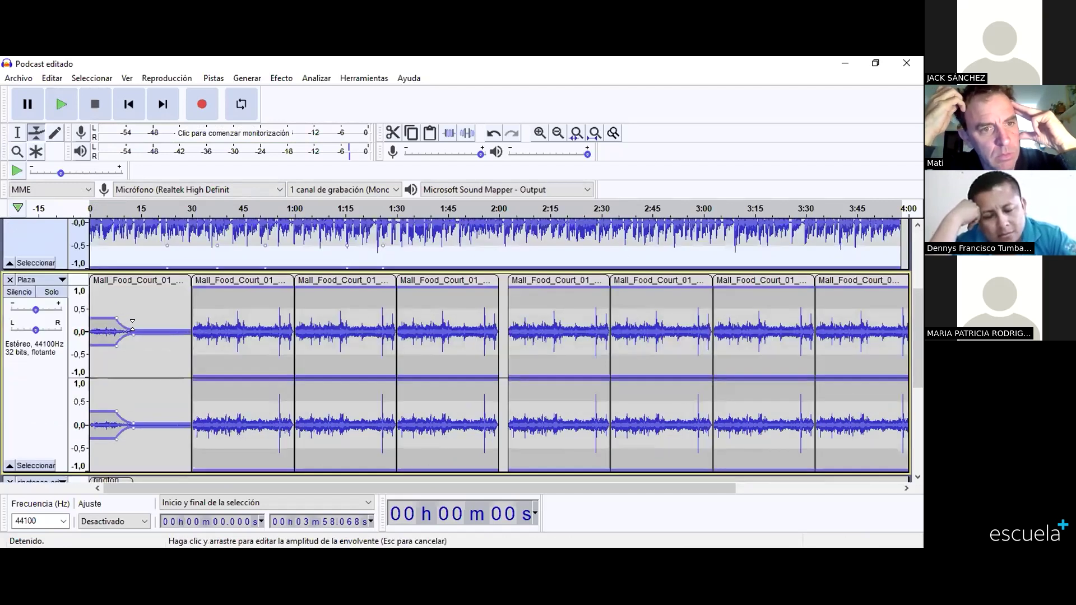
drag(147, 328, 110, 324)
drag(176, 320, 182, 329)
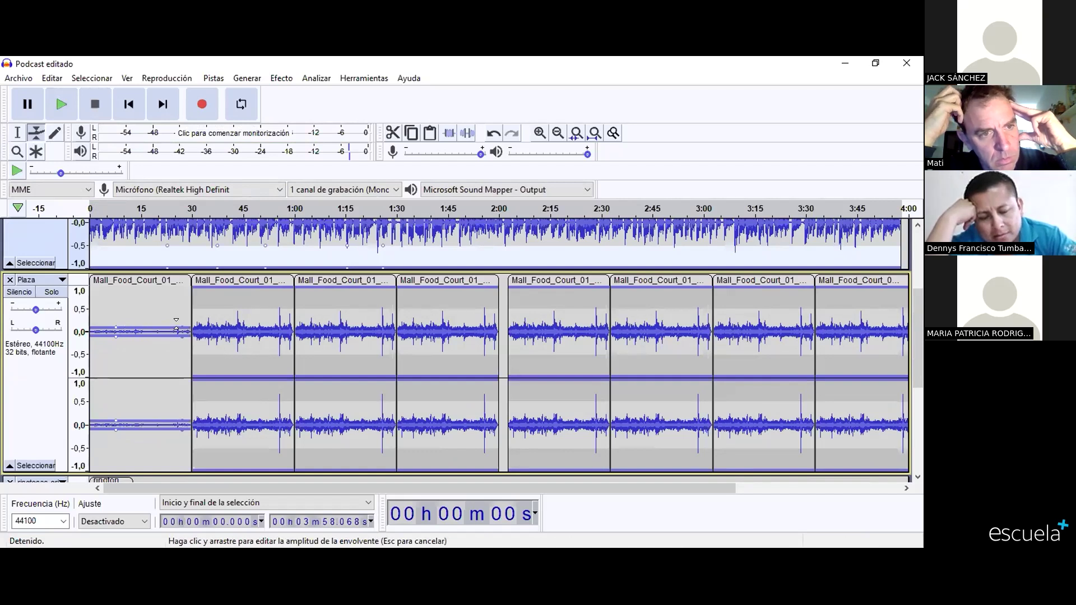
Step: Delete every food court clip on the Plaza track after the first one
click(18, 133)
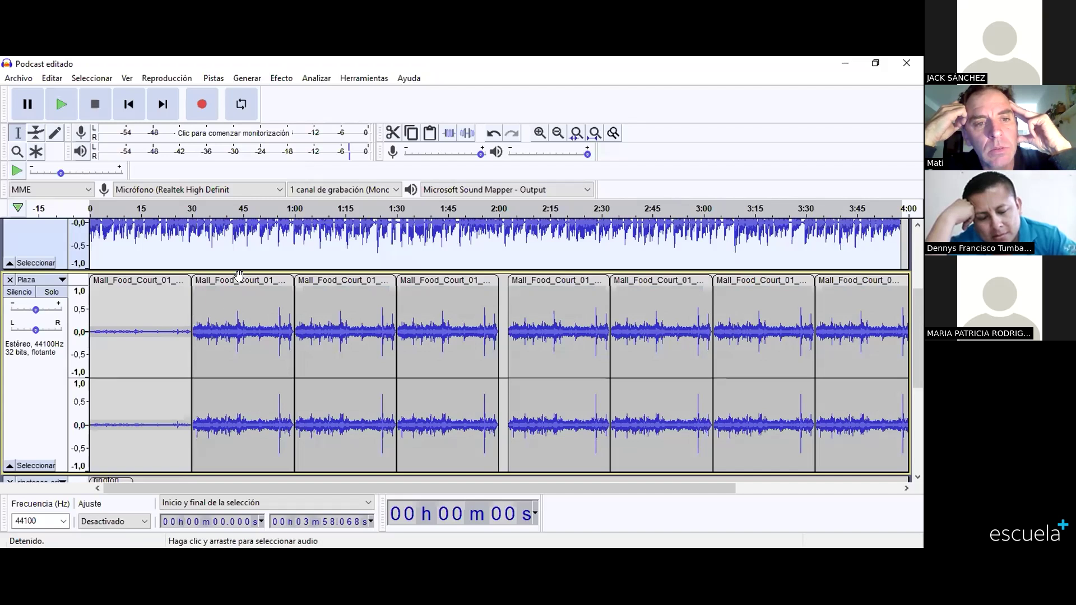
click(259, 286)
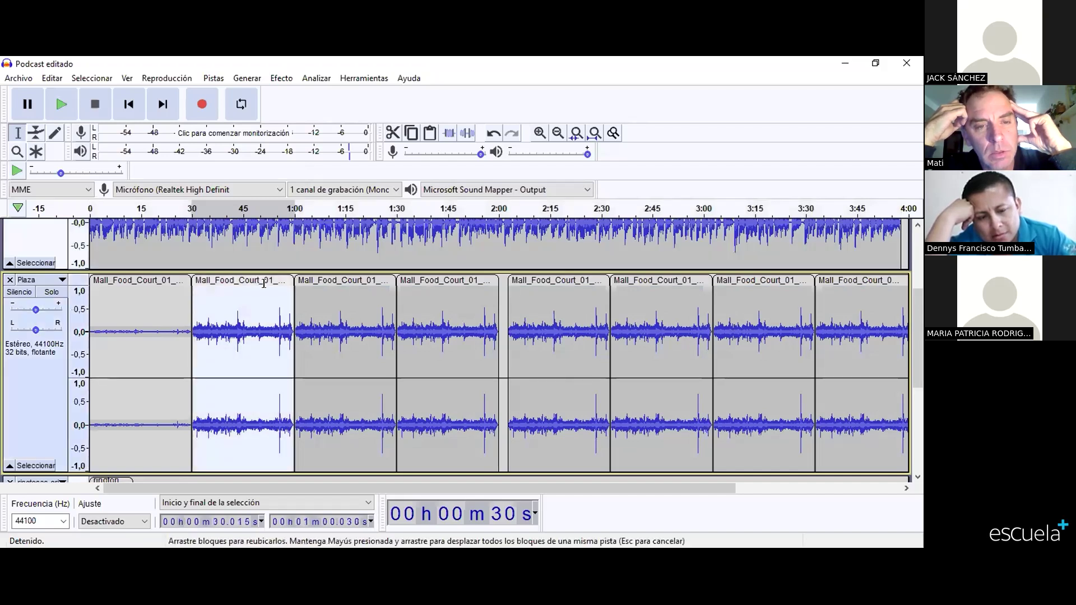
key(Delete)
click(356, 280)
key(Delete)
click(456, 282)
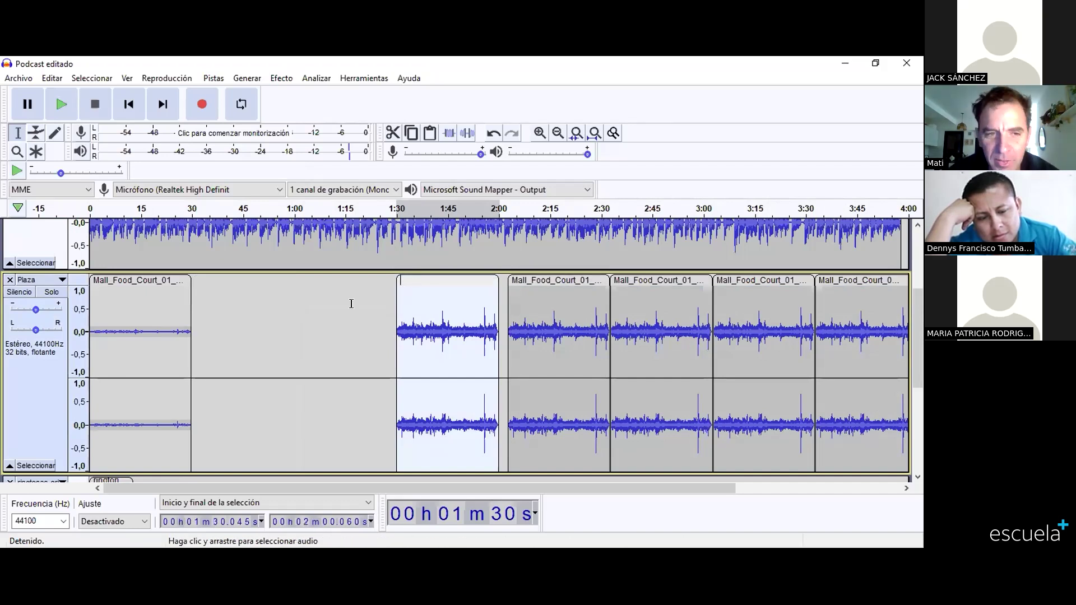
drag(355, 306, 916, 297)
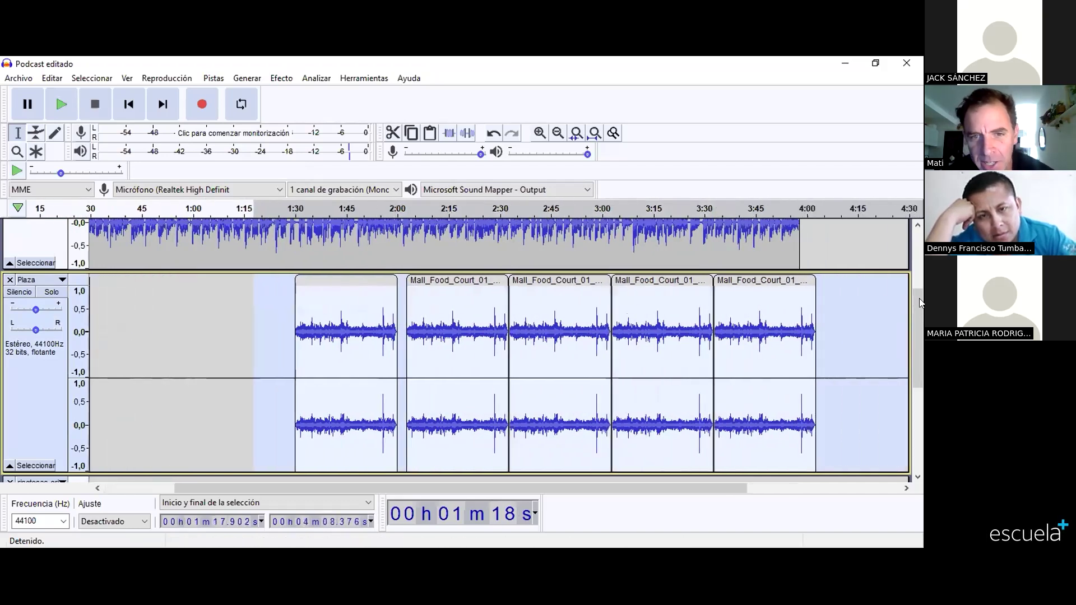
key(Delete)
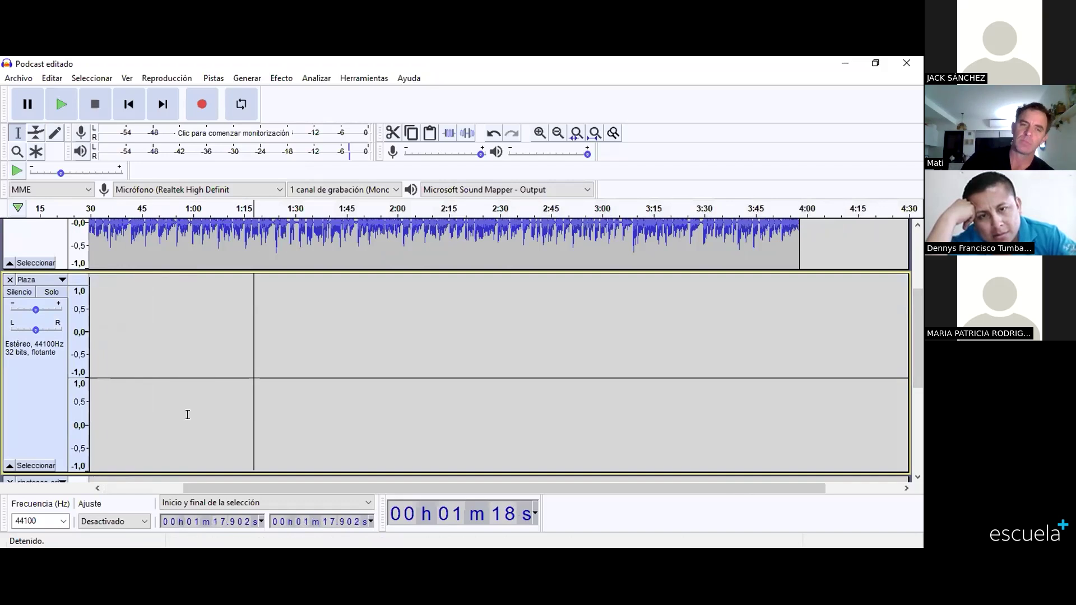
Step: Duplicate the remaining Plaza clip by copying and pasting it, and snap the copy to the original's end at 30 s
click(145, 484)
click(122, 286)
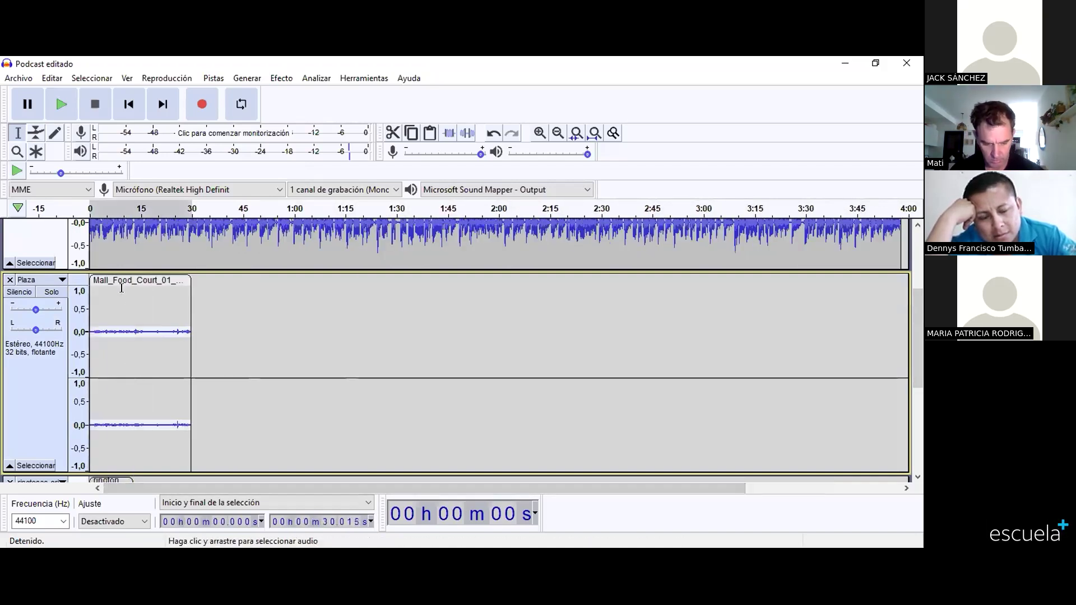
click(46, 78)
click(109, 163)
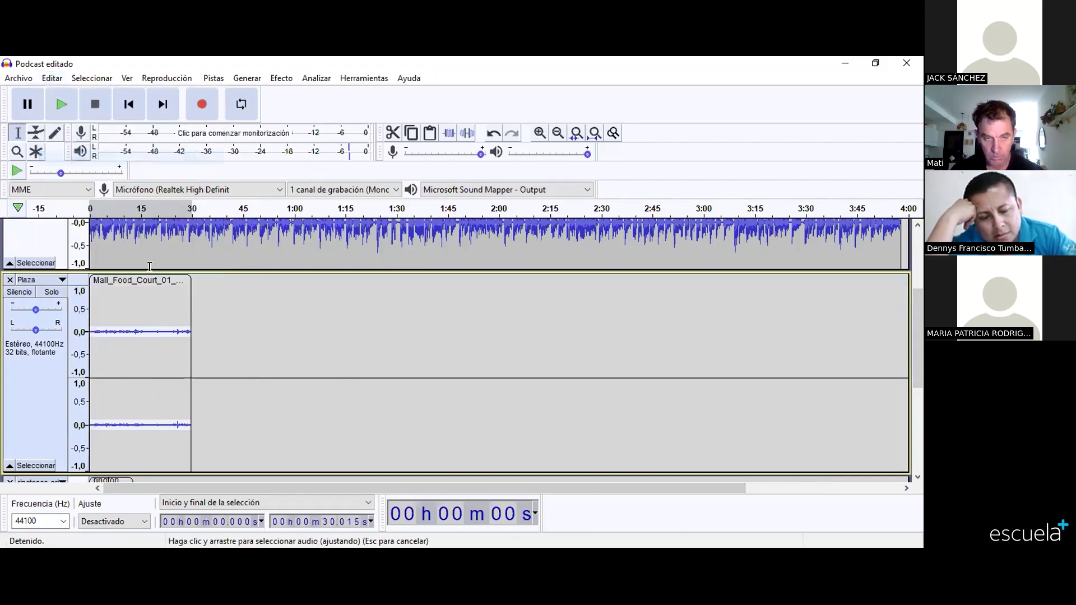
click(199, 311)
key(ctrl+v)
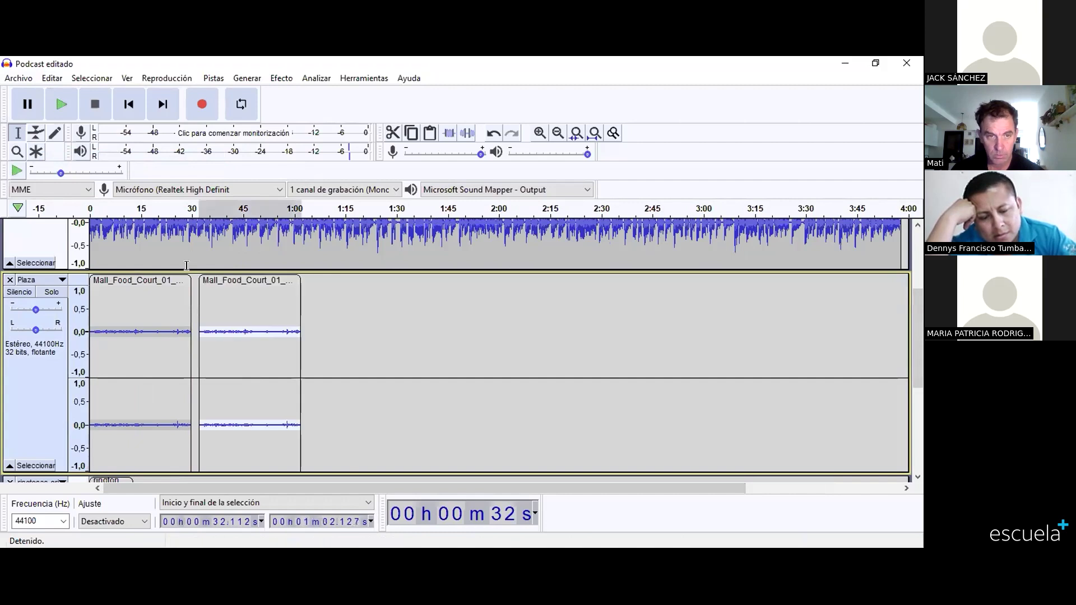
drag(238, 277, 227, 277)
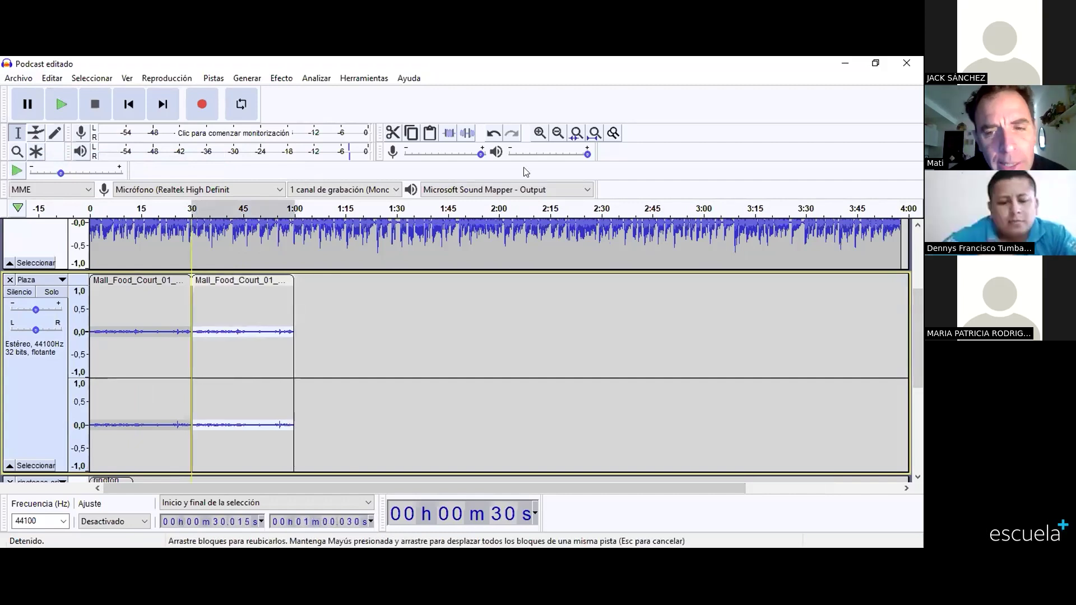
Step: Try raising the first half of the second Plaza clip's envelope to about 0.6, and bring it back down
click(36, 134)
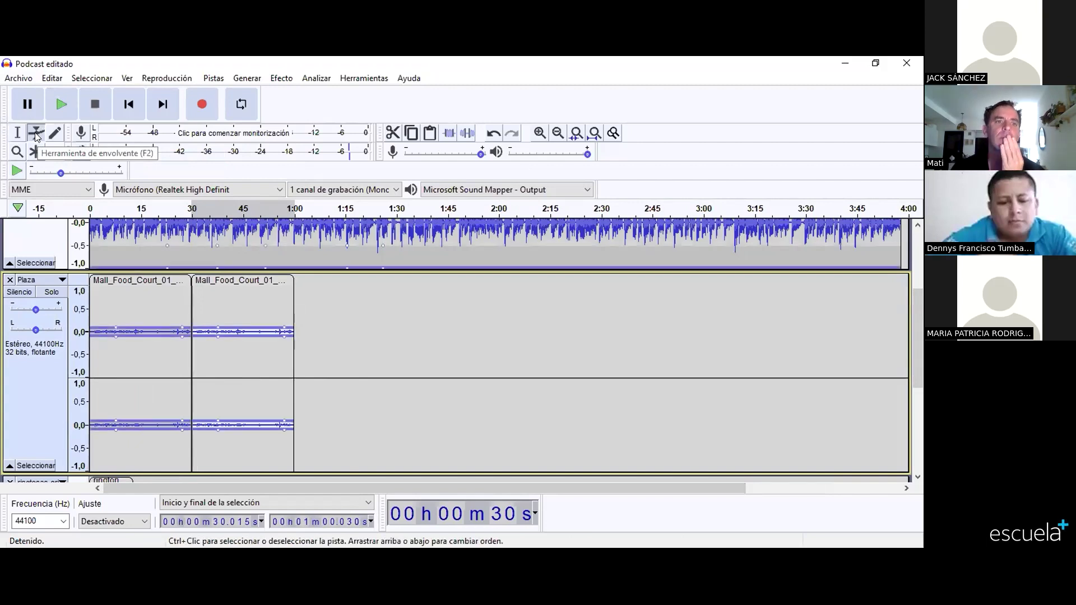
drag(217, 319, 230, 298)
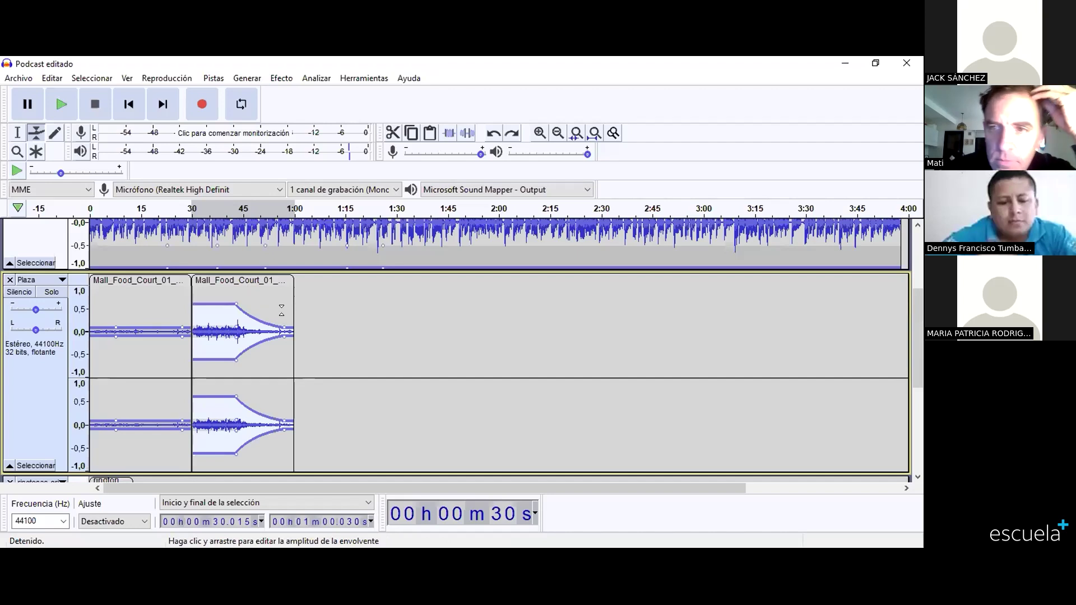
drag(226, 303, 226, 321)
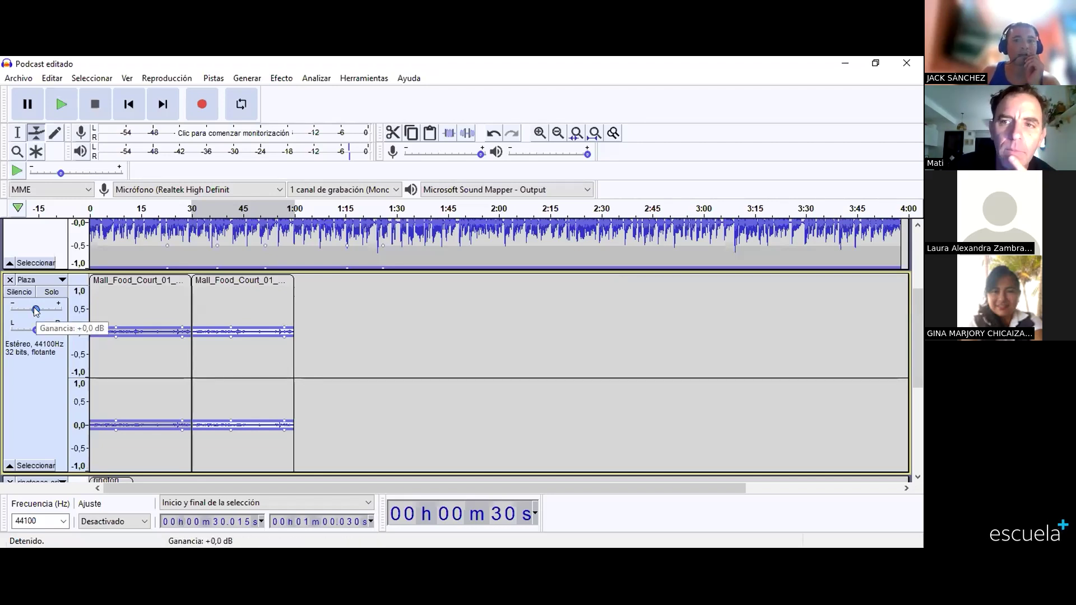
Step: Raise the Plaza track's gain slightly
mouse_move(34, 307)
mouse_down()
mouse_move(50, 307)
mouse_move(38, 310)
mouse_up()
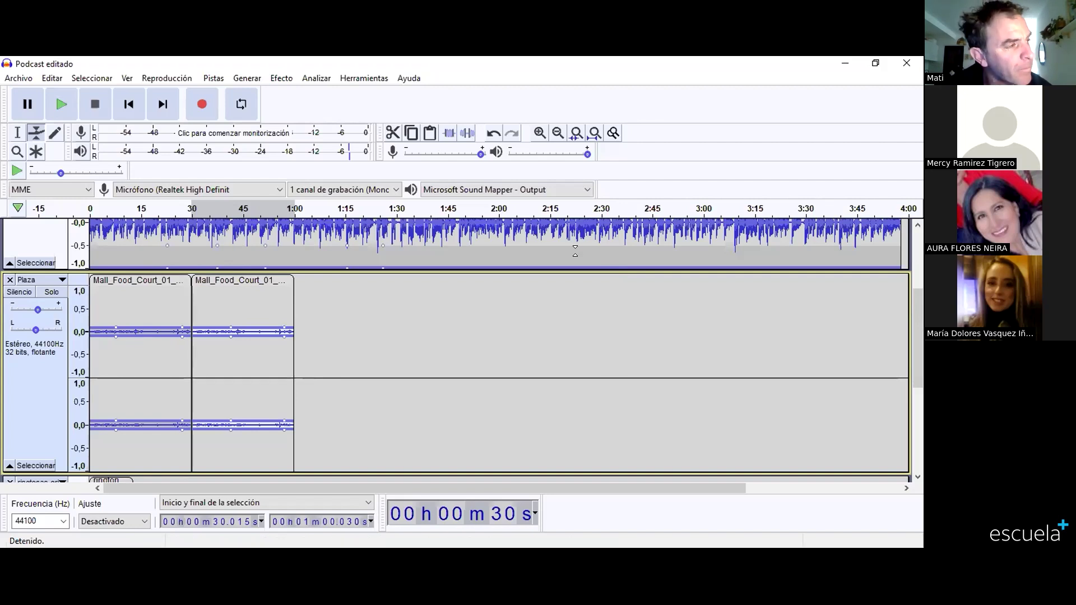
Step: Switch back to the Selection tool and solo the ringtones track
click(17, 132)
scroll(305, 338, up, 3)
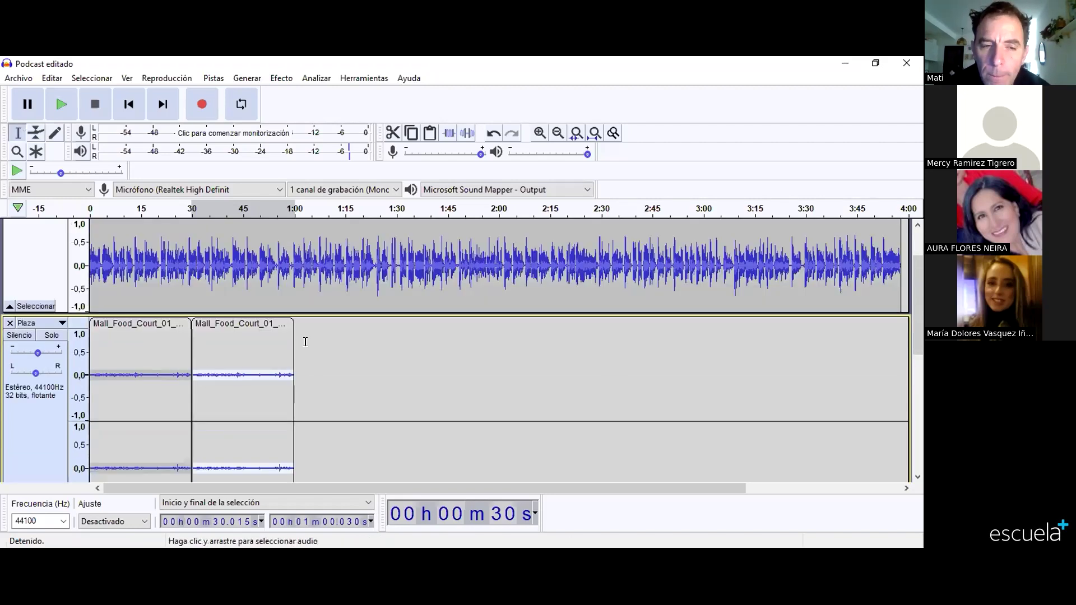
scroll(302, 332, down, 5)
scroll(302, 332, down, 2)
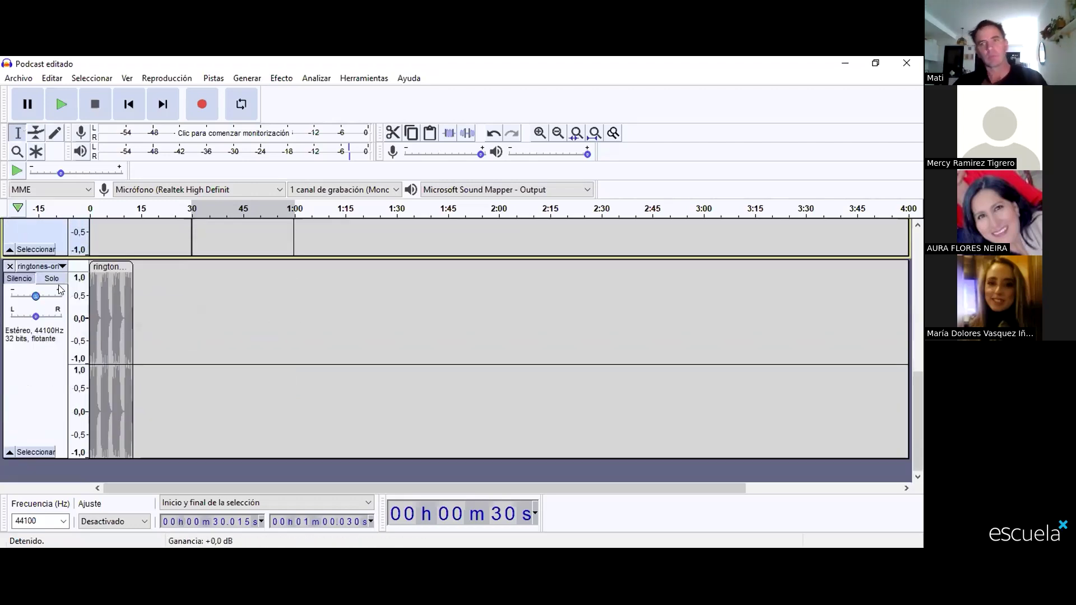
click(52, 279)
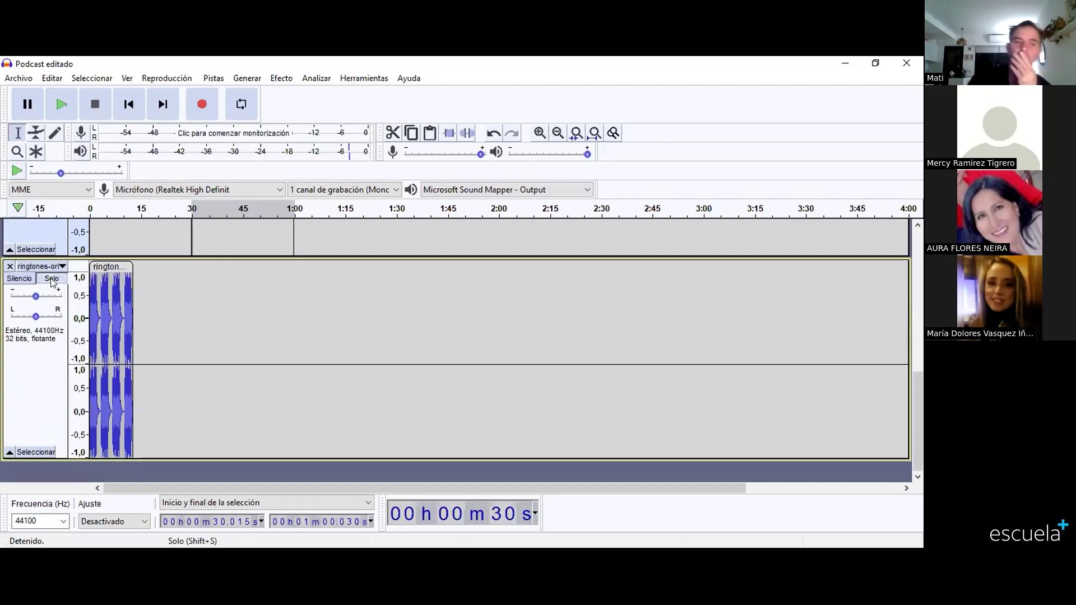
Step: Play the soloed ringtones track over the selected 30 s to 1:00 range and stop playback
click(51, 106)
click(95, 105)
click(55, 109)
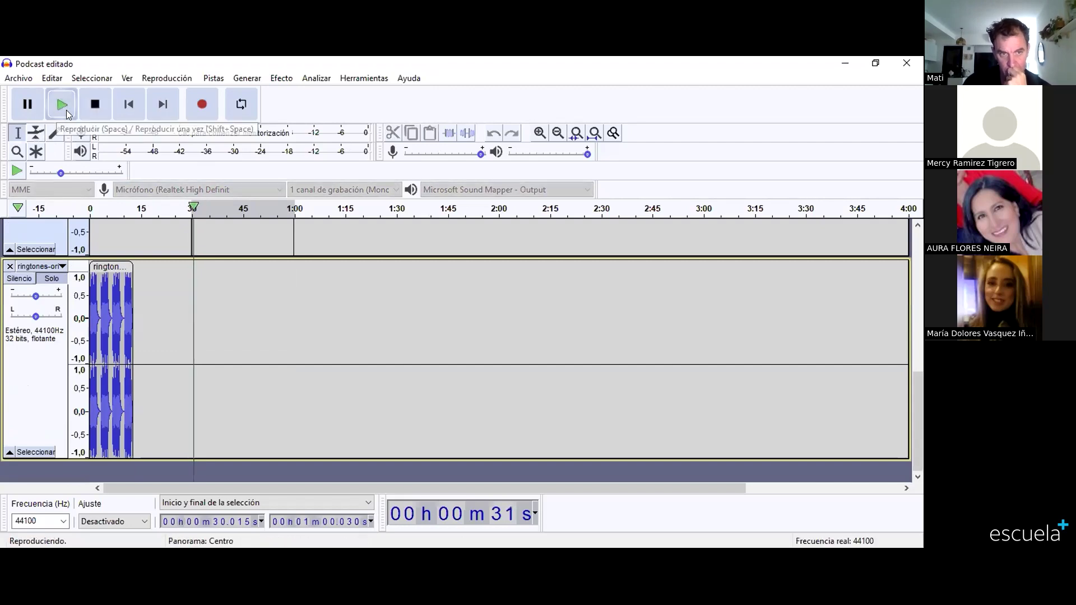
click(97, 105)
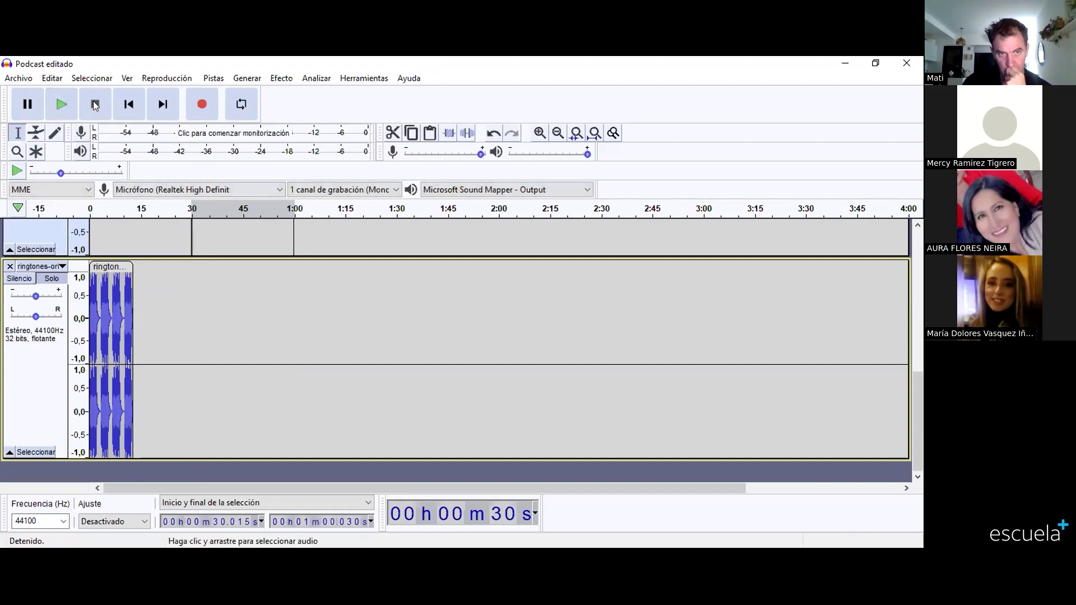
Step: Play the soloed ringtones track from the beginning, stop playback, and move its clip to start at about 40 s
click(126, 106)
click(59, 104)
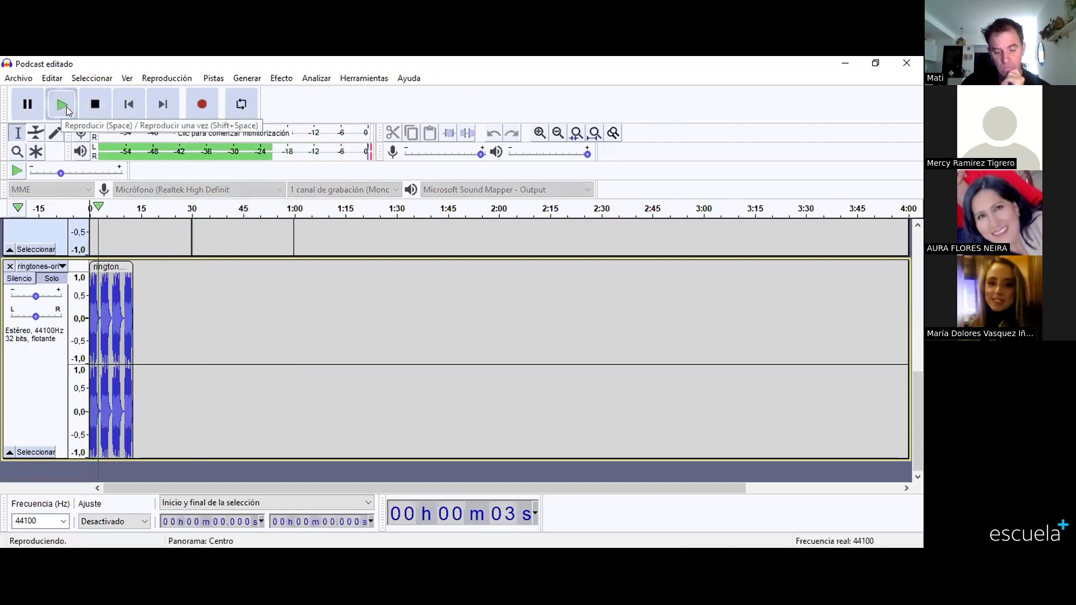
click(99, 107)
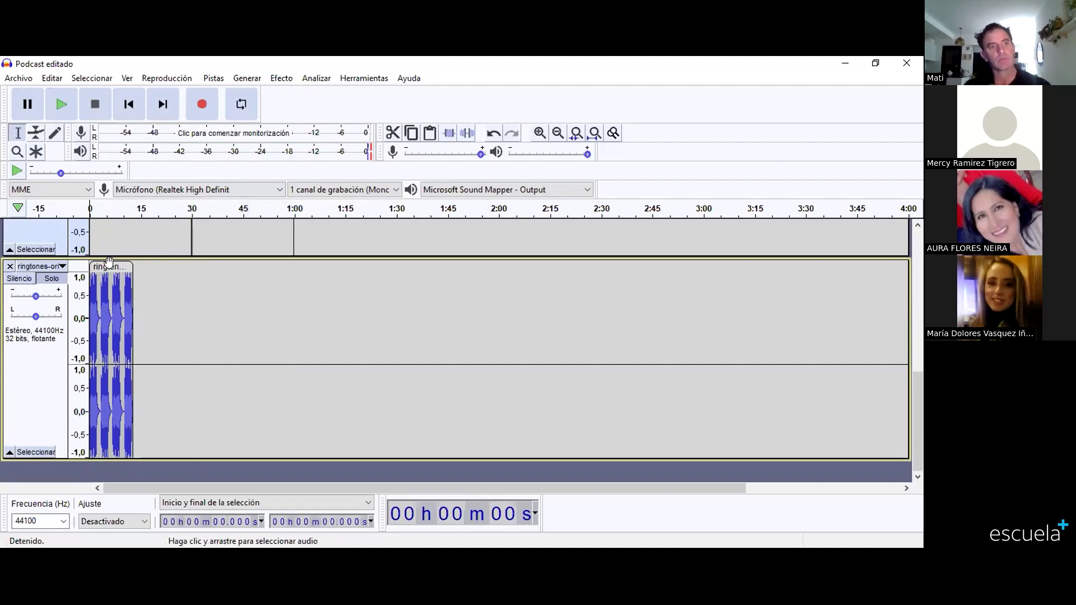
drag(243, 278, 244, 278)
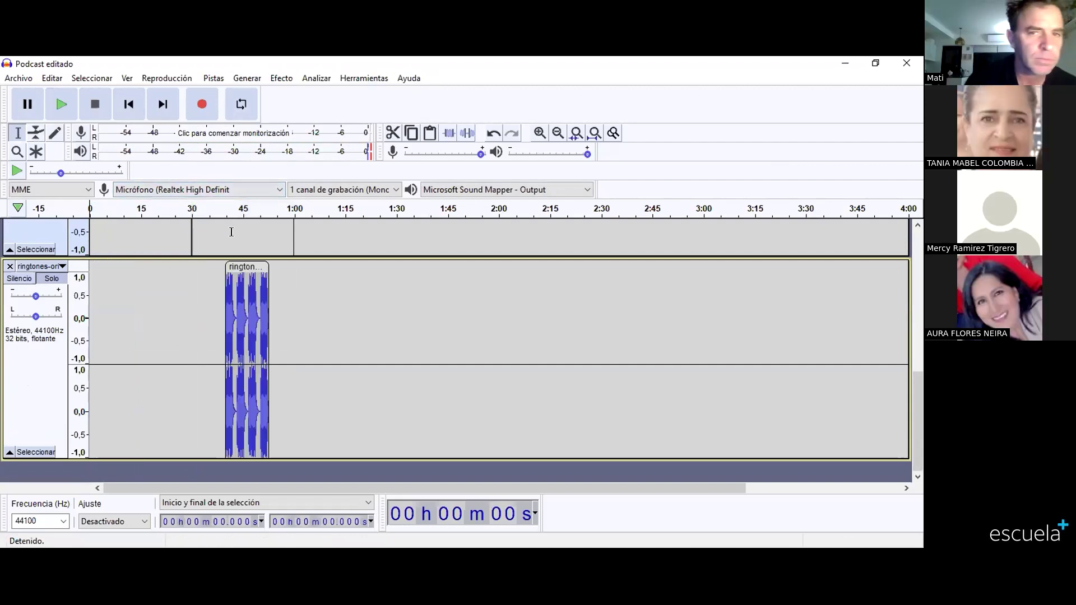
click(241, 266)
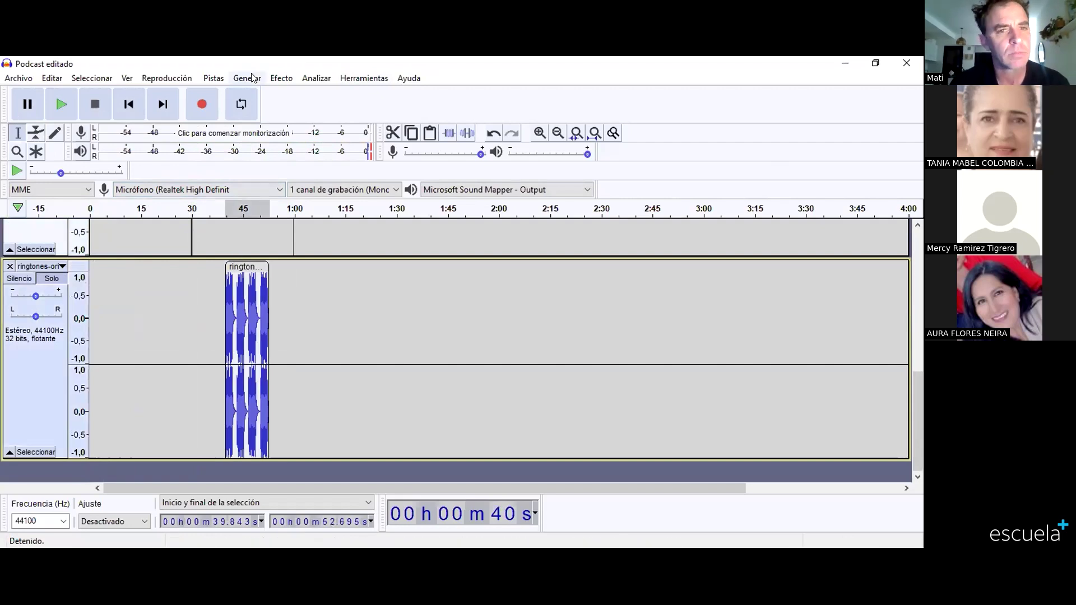
click(281, 78)
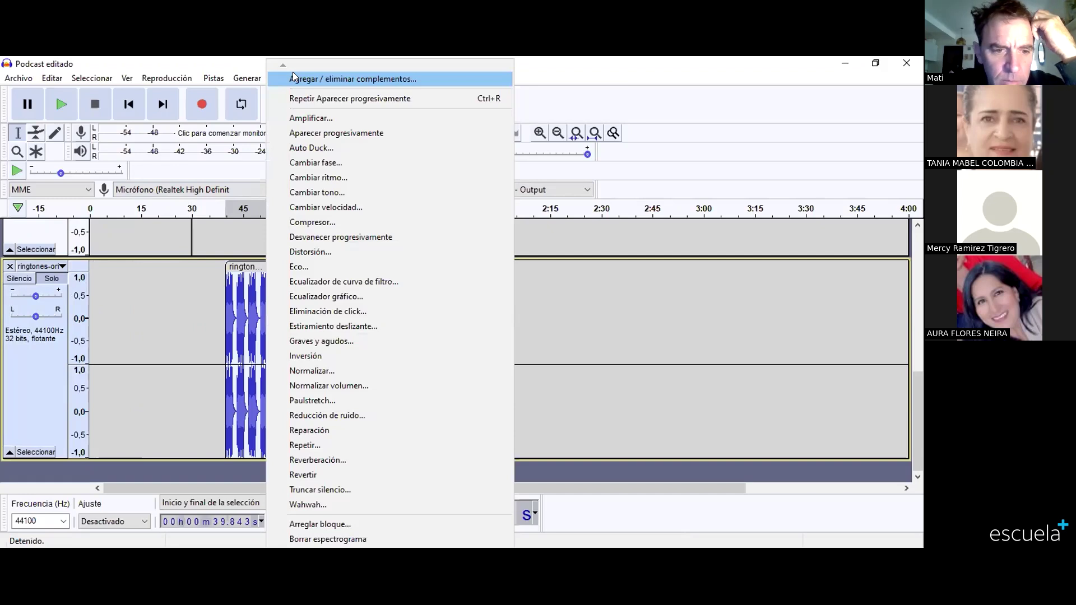
click(326, 386)
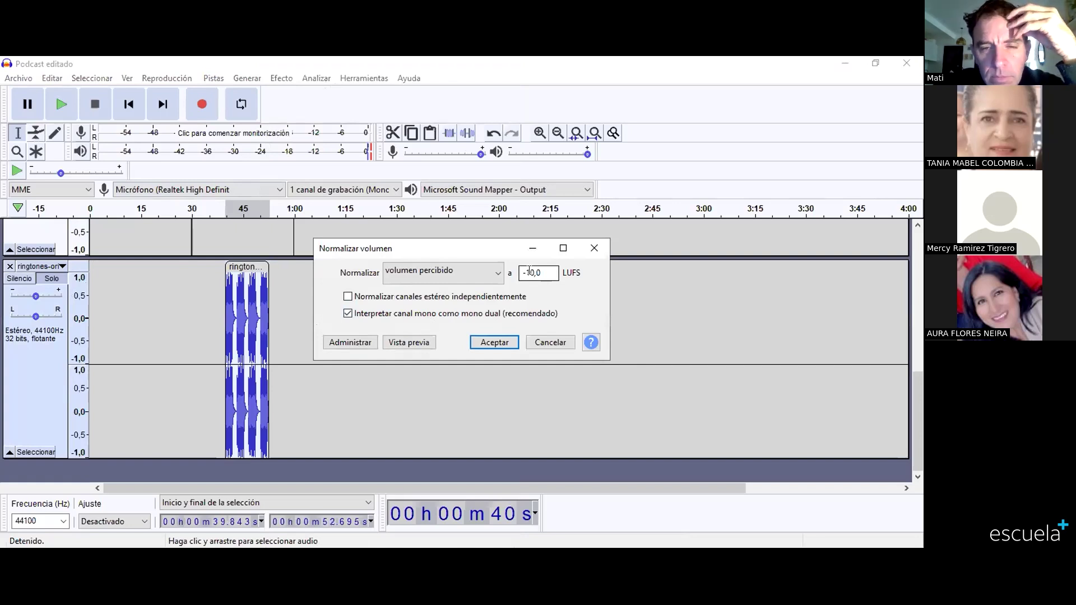
click(558, 342)
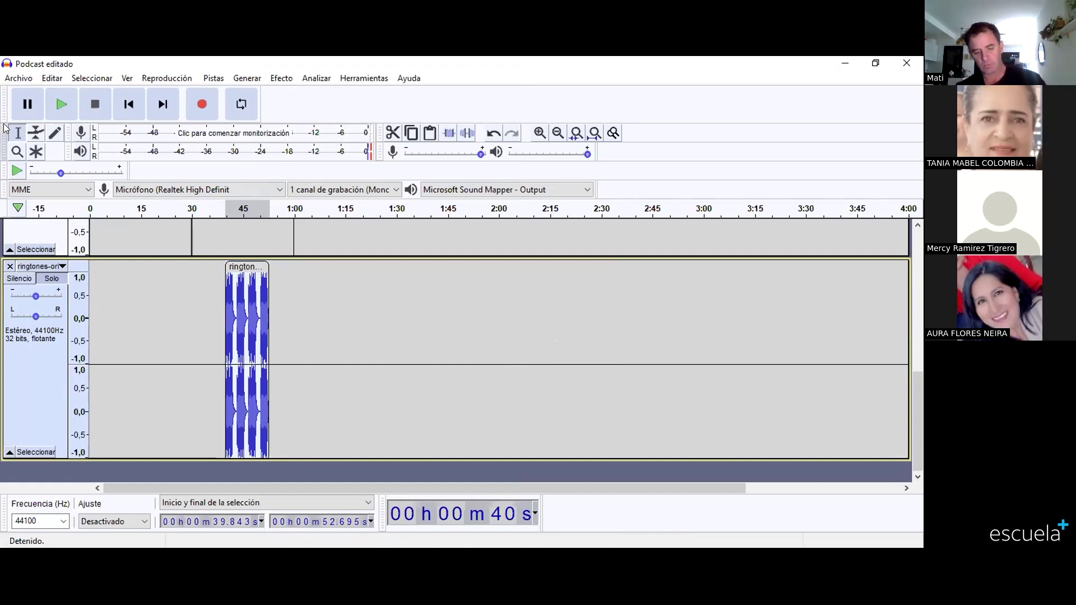
Step: Lower the ringtones clip's volume envelope to about 0.5 and return to the Selection tool
click(35, 134)
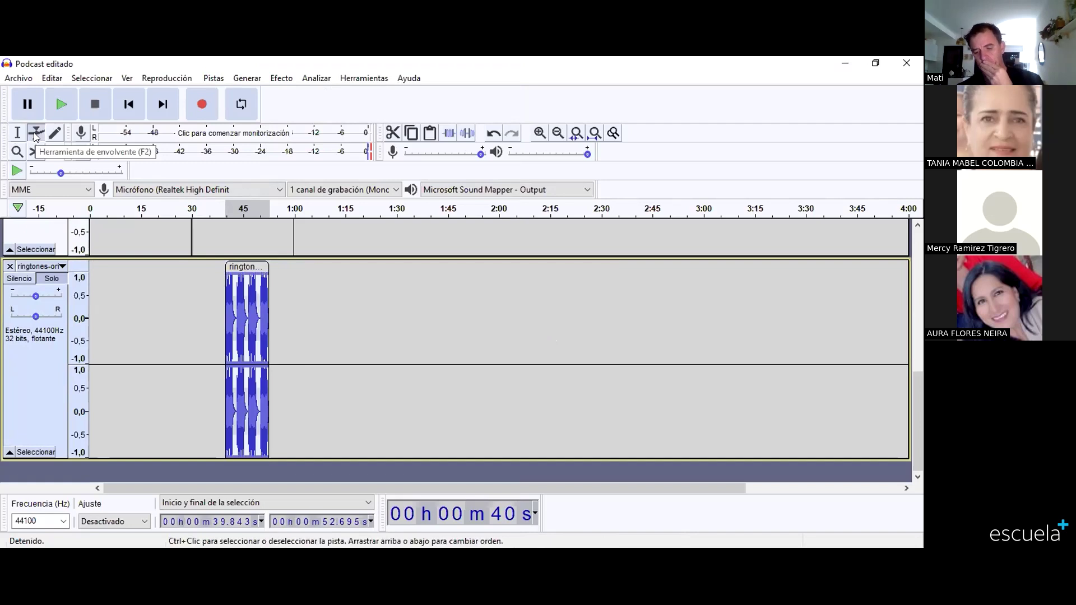
mouse_move(250, 275)
mouse_down()
mouse_move(254, 311)
mouse_move(255, 265)
mouse_move(257, 292)
mouse_up()
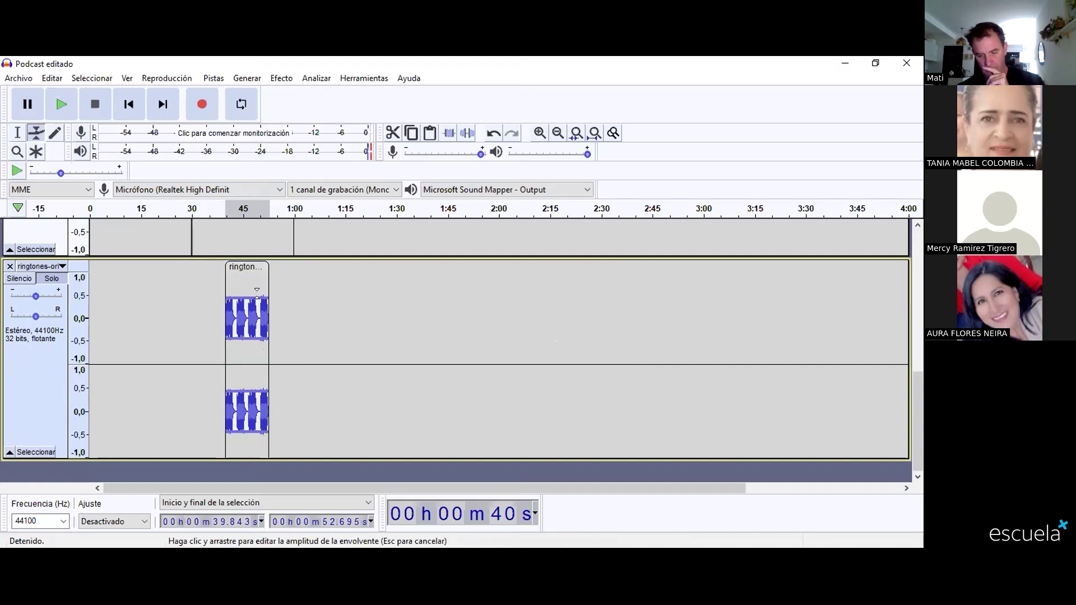
click(17, 133)
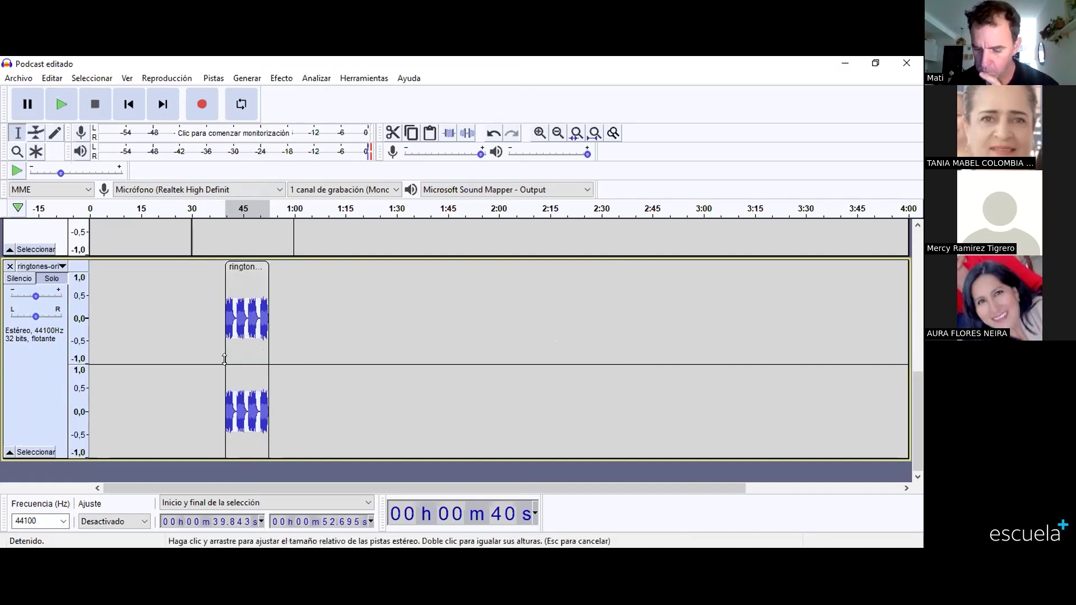
Step: Unsolo and mute the ringtones track, and make the voice and Plaza tracks audible without solo
scroll(225, 359, up, 3)
scroll(24, 365, down, 2)
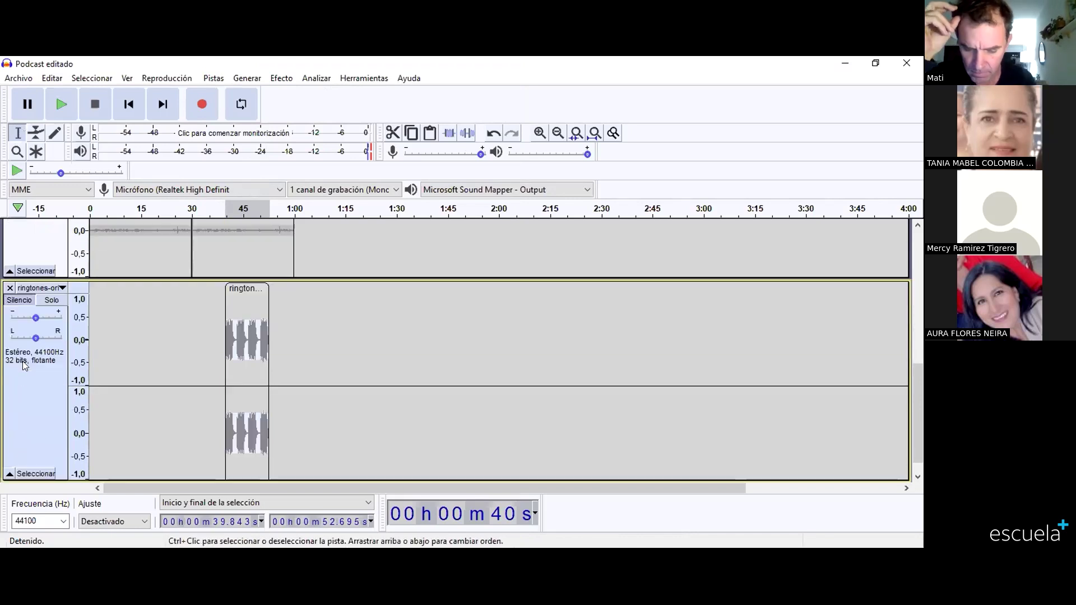
scroll(23, 365, up, 5)
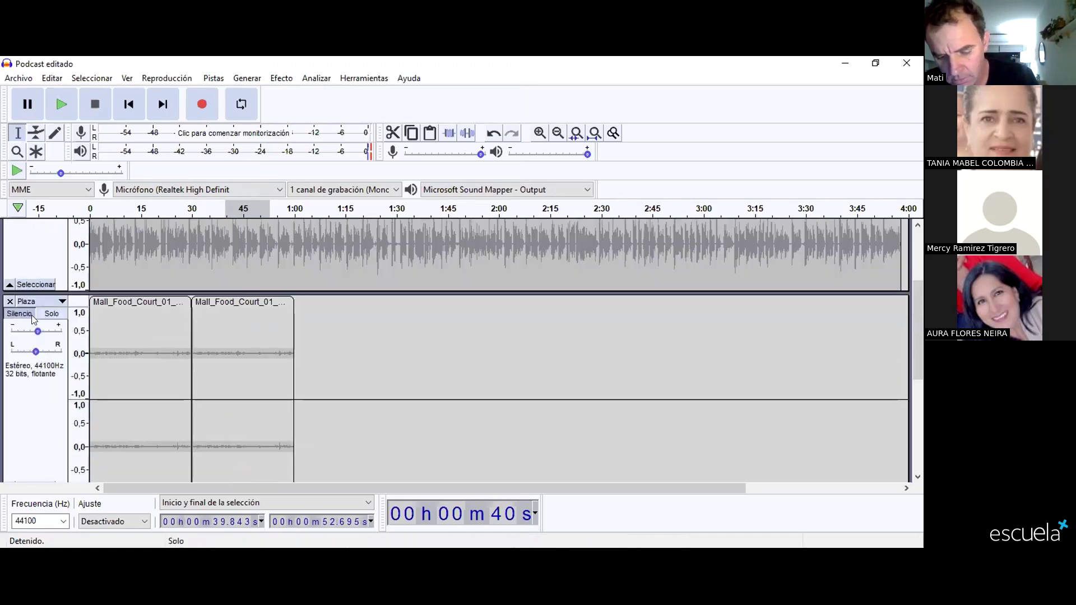
scroll(28, 297, up, 6)
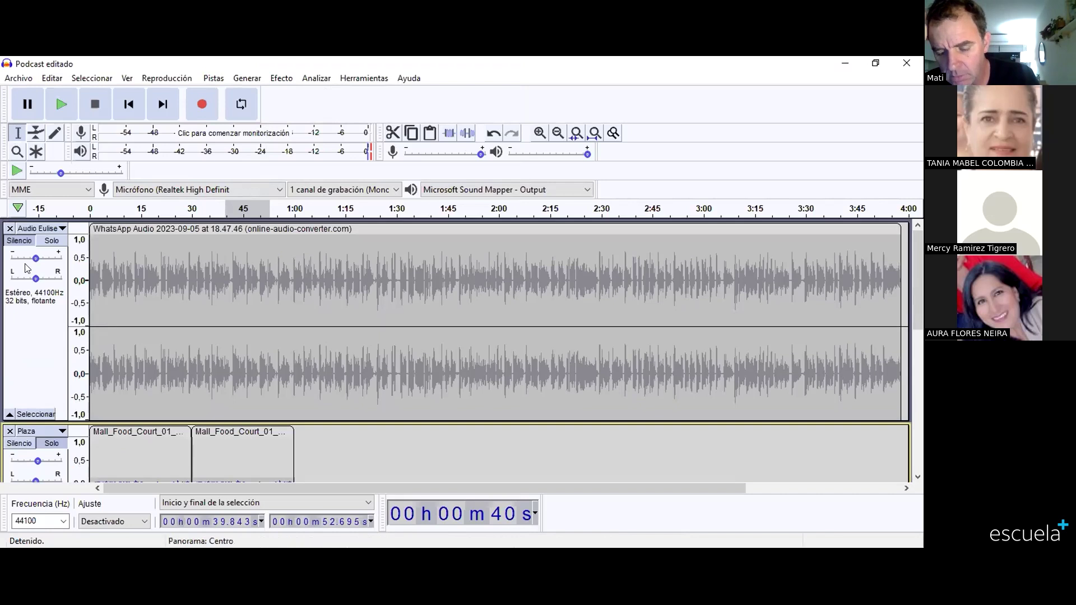
click(33, 277)
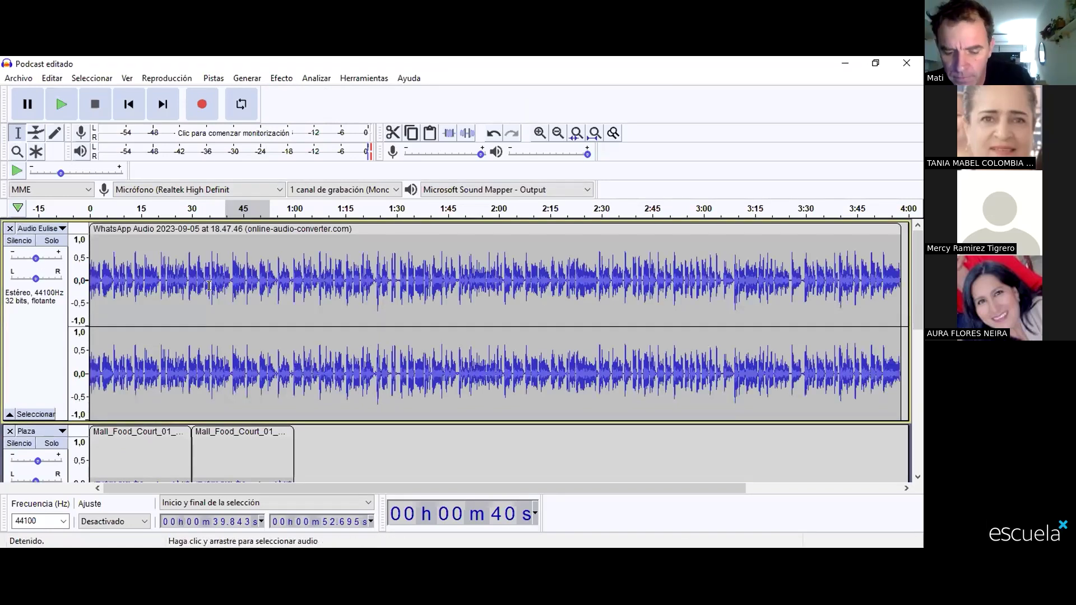
Step: Play the voice and Plaza tracks together from about 28 s and stop playback
scroll(113, 340, down, 5)
scroll(121, 246, up, 3)
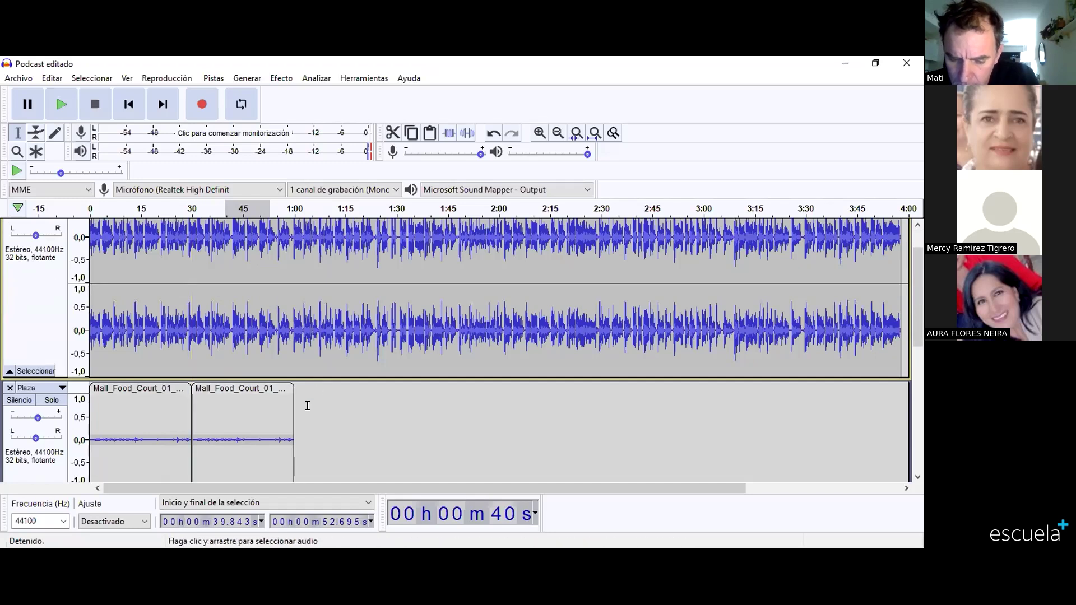
click(185, 276)
scroll(179, 278, up, 2)
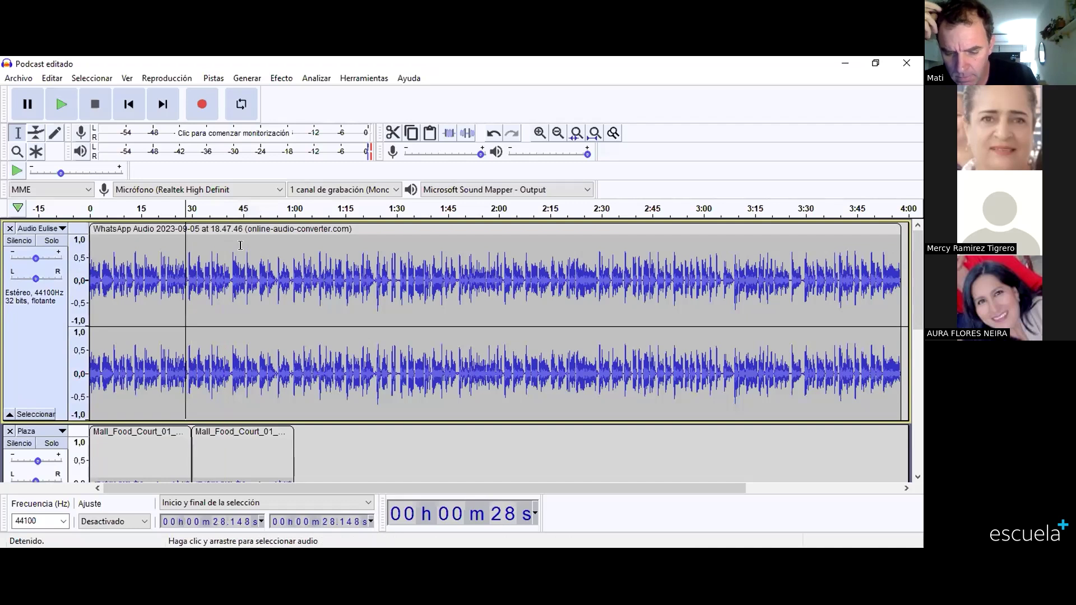
key(space)
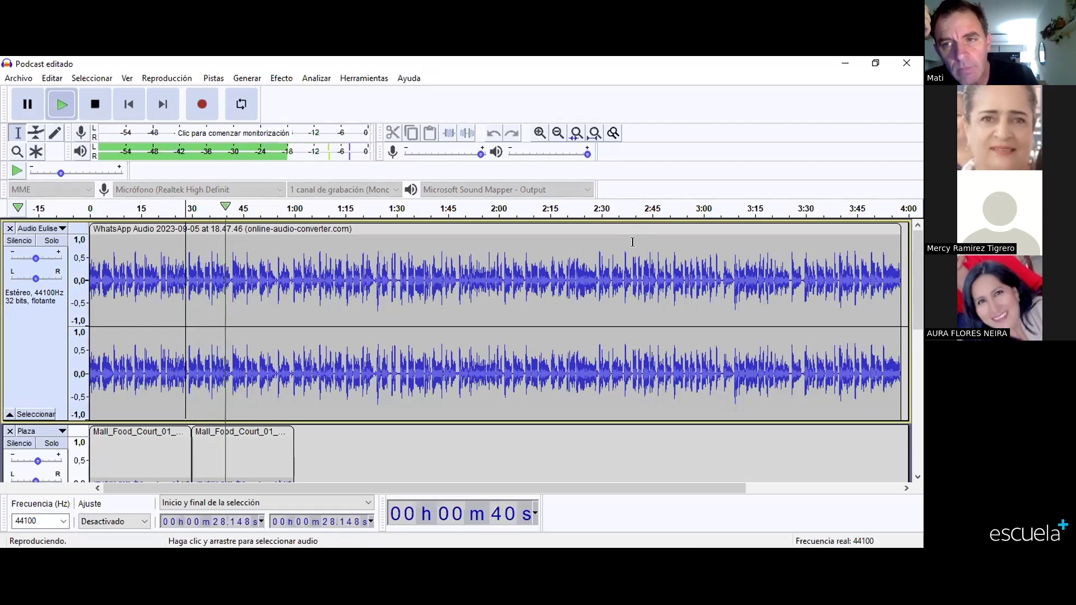
key(space)
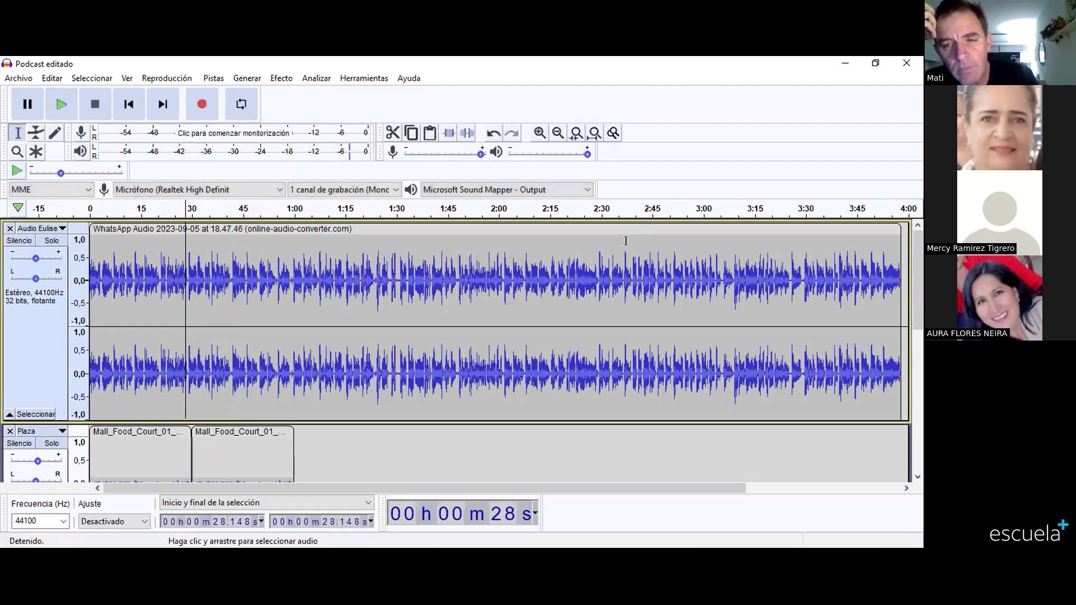
Step: Move the ringtones clip earlier to start at about 20 s and unmute its track
scroll(565, 305, down, 3)
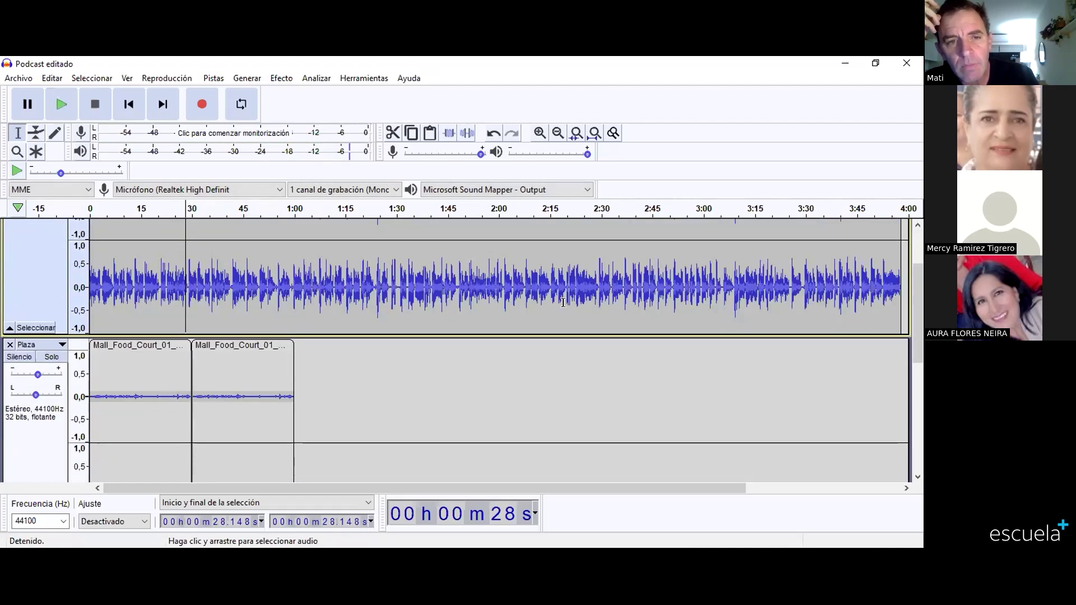
scroll(563, 302, down, 6)
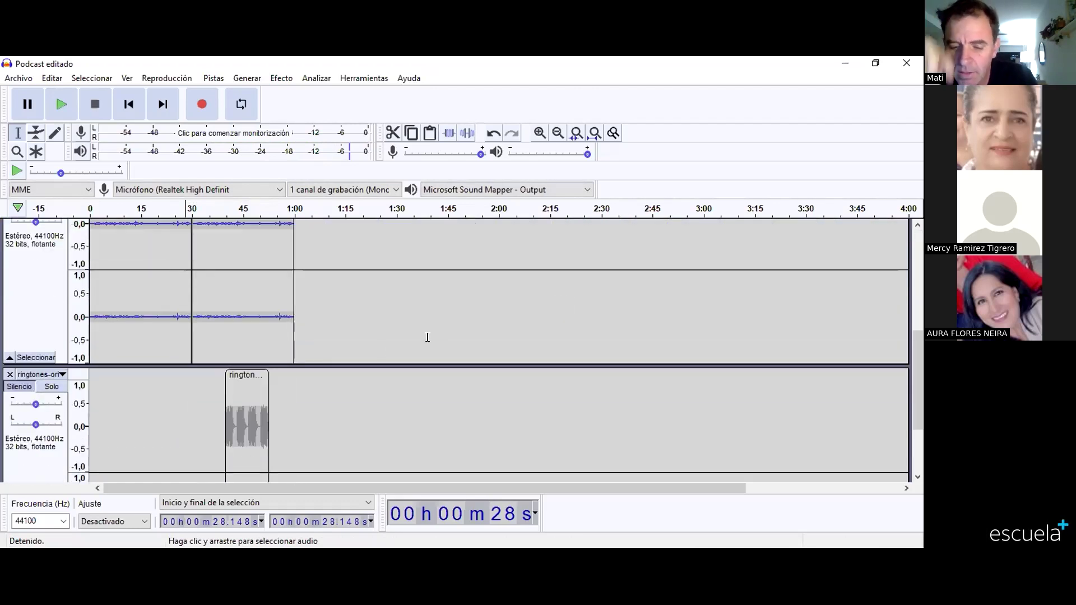
drag(248, 369, 209, 381)
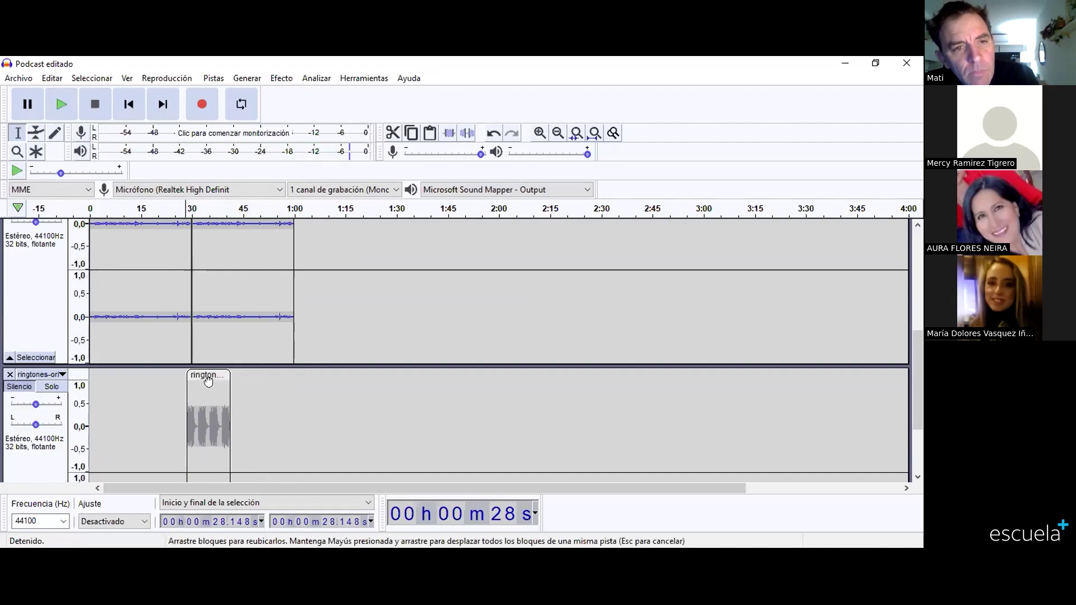
scroll(209, 381, down, 3)
drag(204, 286, 175, 283)
click(19, 301)
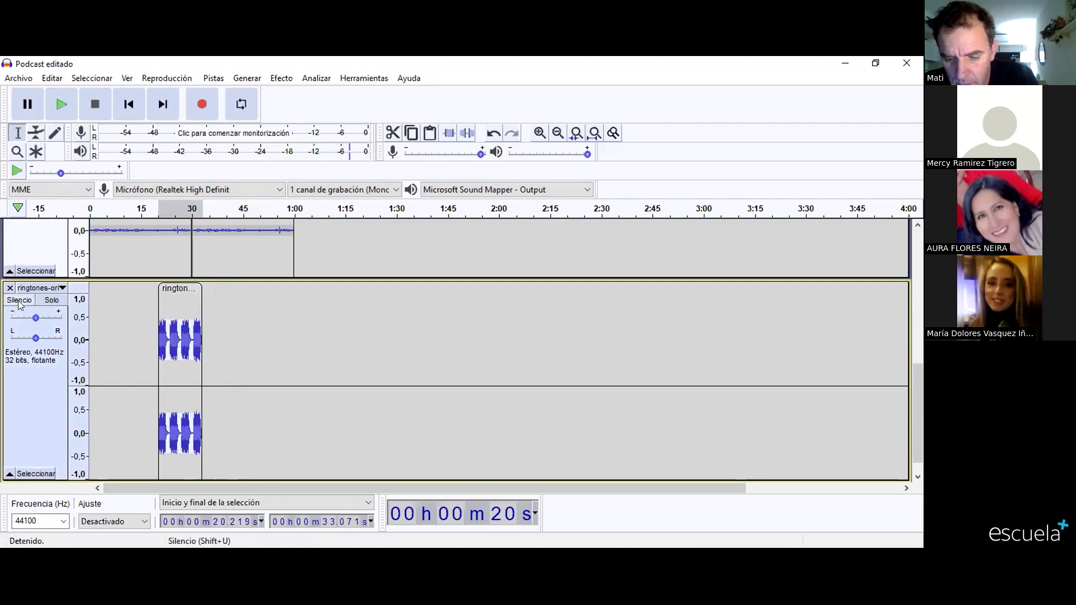
Step: Lower the ringtones clip's envelope further to about 0.2 and return to the Selection tool
click(35, 133)
mouse_move(176, 320)
mouse_down()
mouse_move(189, 324)
mouse_move(174, 324)
mouse_up()
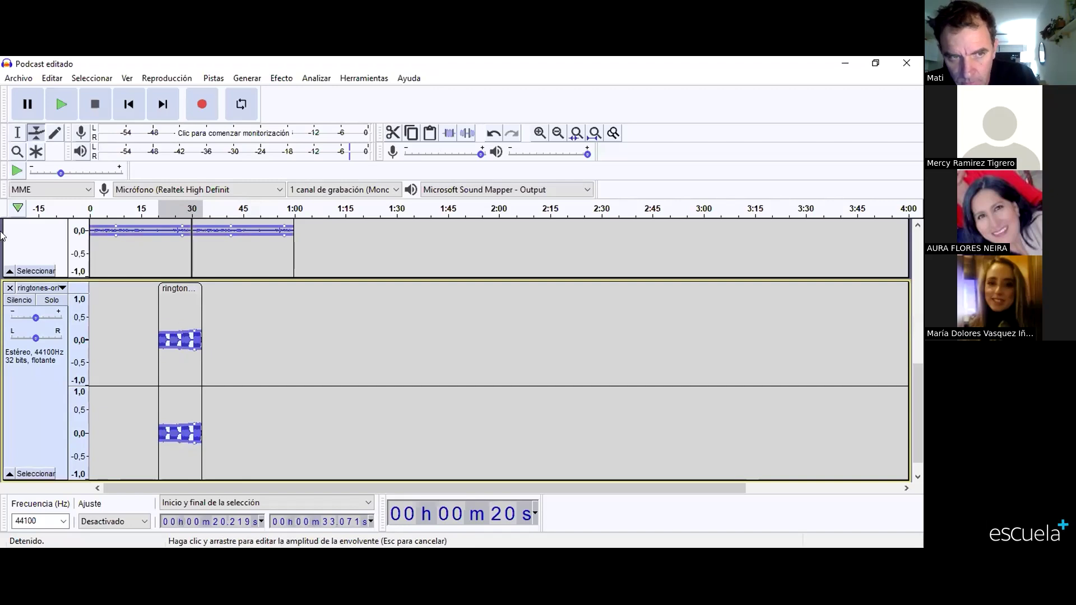
click(17, 133)
Step: Play the full mix from about 16 s to hear the ringtone come in, and stop playback
scroll(111, 294, up, 3)
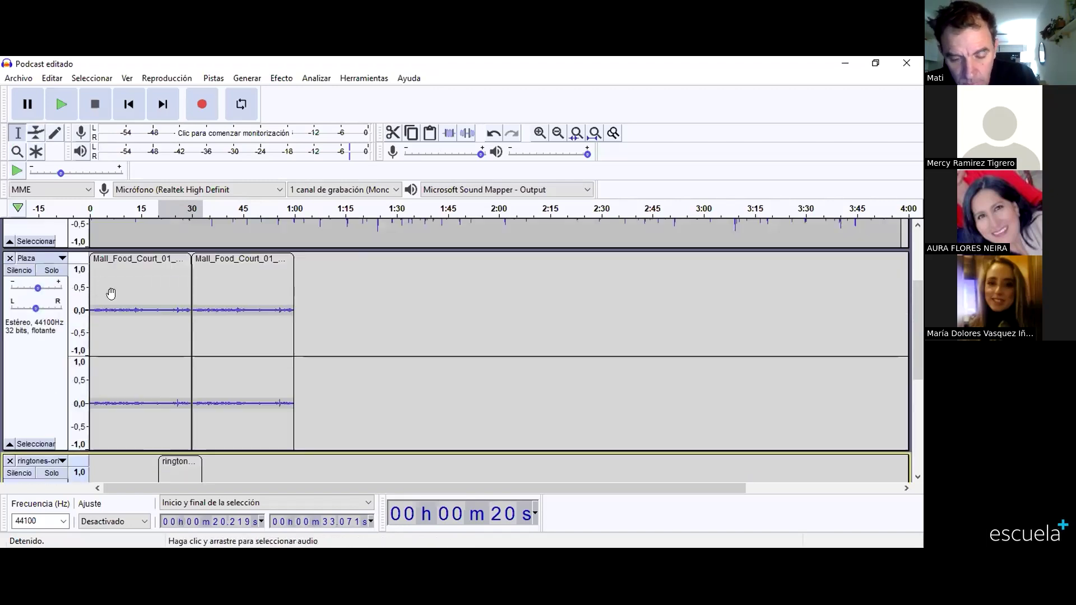
scroll(111, 294, up, 1)
click(144, 266)
scroll(131, 265, up, 3)
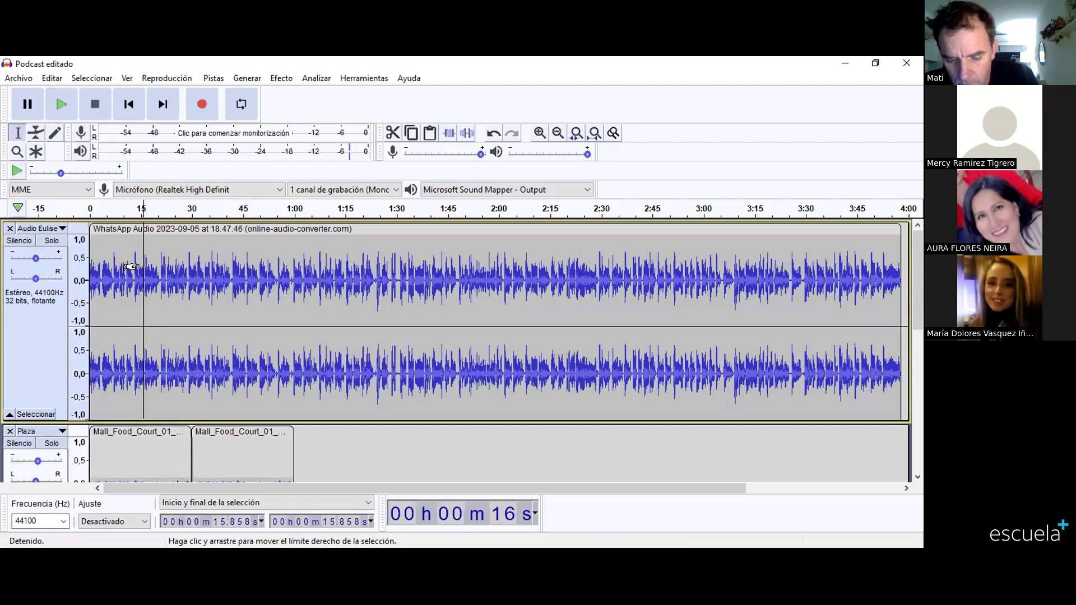
key(space)
scroll(247, 307, down, 5)
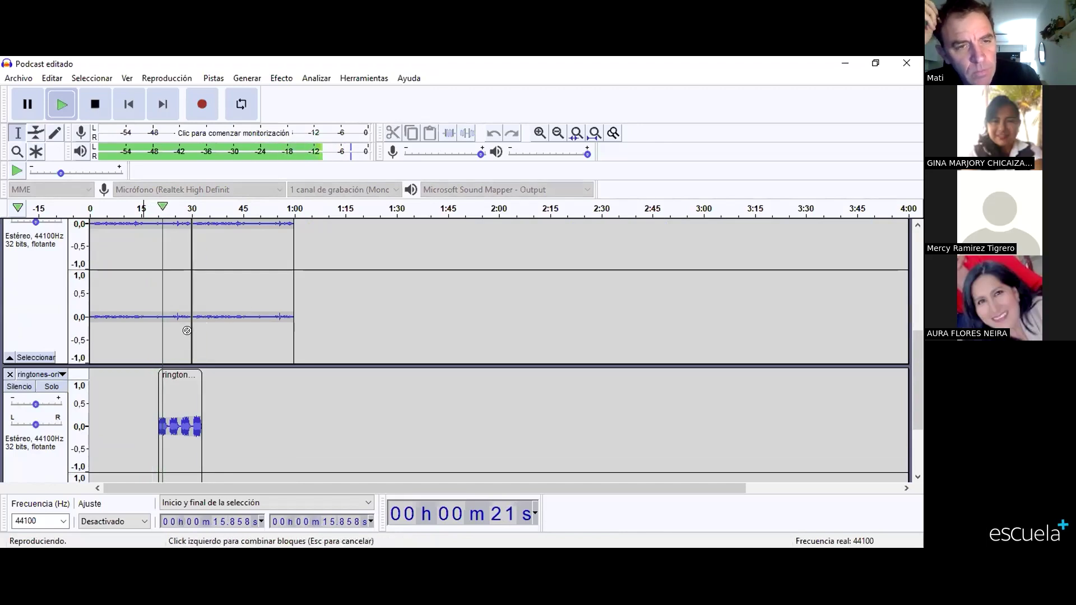
click(101, 105)
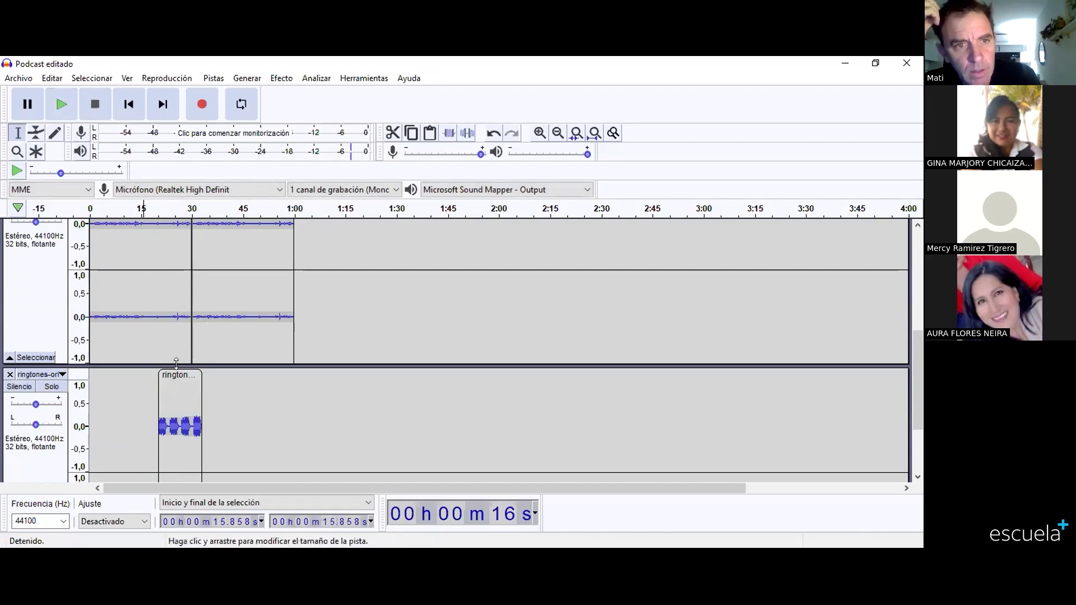
Step: Try the ringtones clip at about 27 s, playing the mix from about 21 s and stopping playback
drag(176, 371, 200, 369)
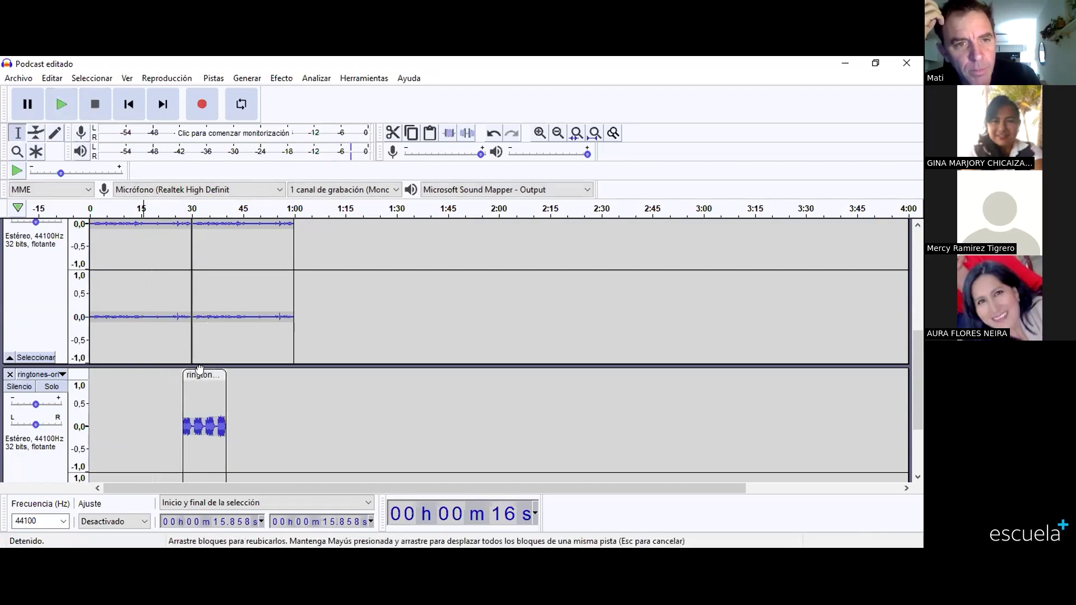
scroll(176, 258, down, 2)
scroll(162, 236, up, 3)
double_click(158, 255)
click(162, 255)
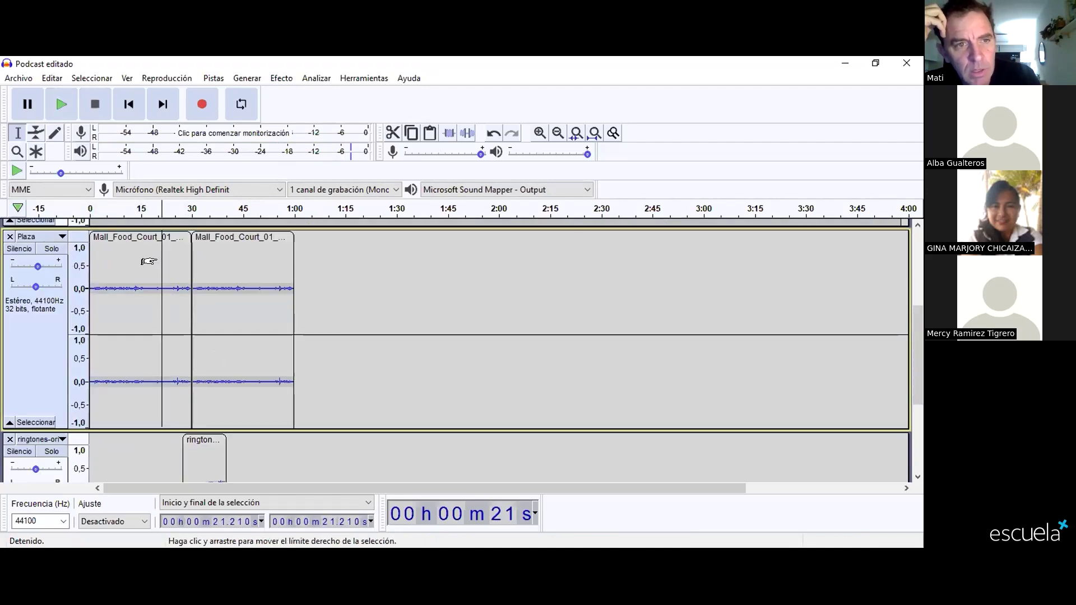
key(space)
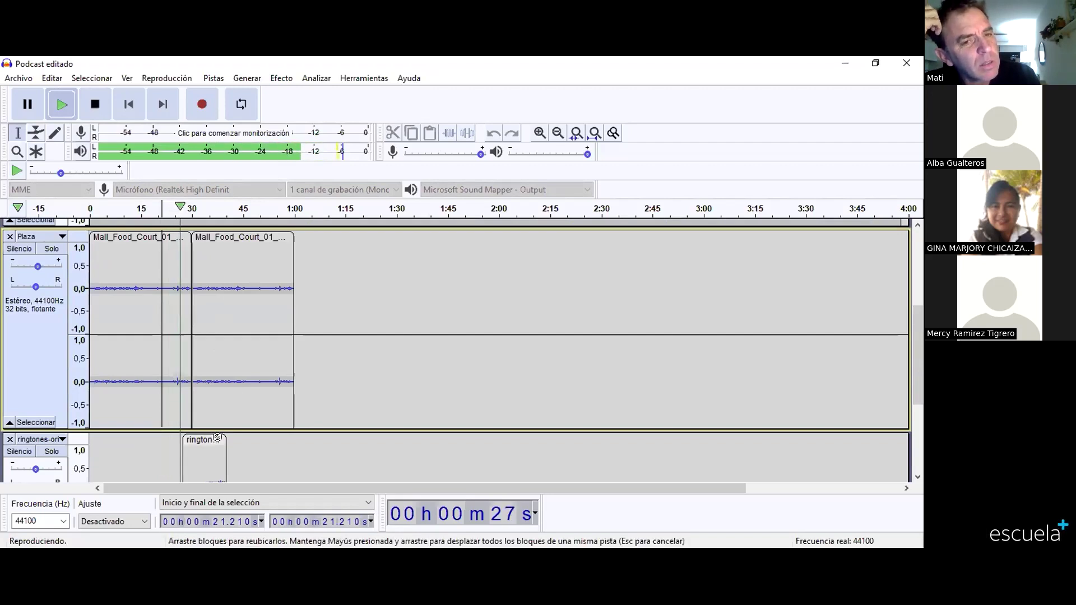
key(space)
Step: Try the ringtones clip at about 51 s, playing the mix from about 20 s and stopping playback
drag(292, 439, 291, 438)
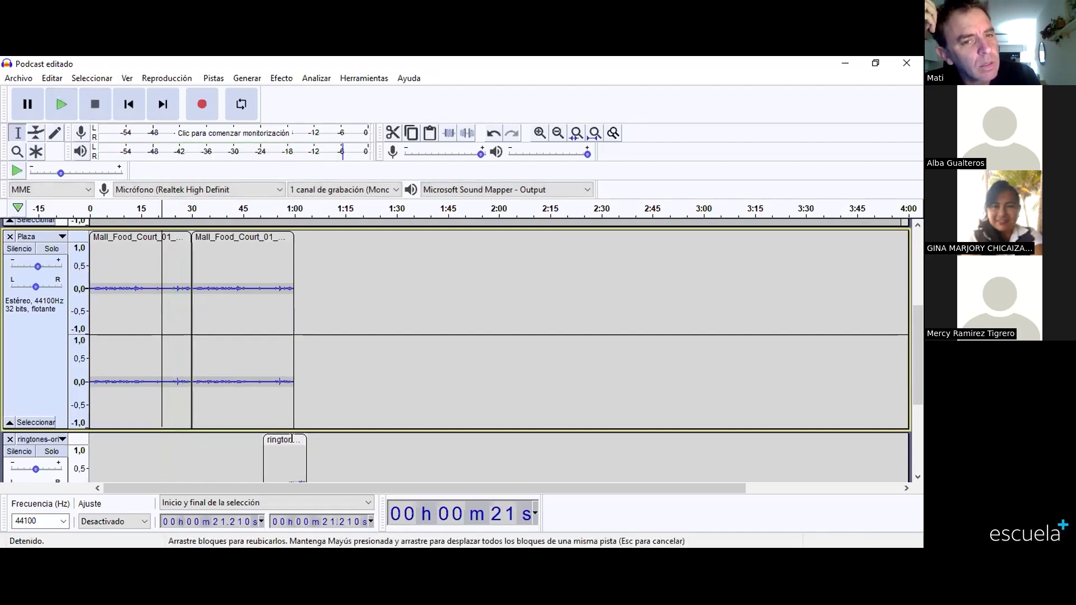
scroll(154, 324, down, 3)
click(158, 324)
key(space)
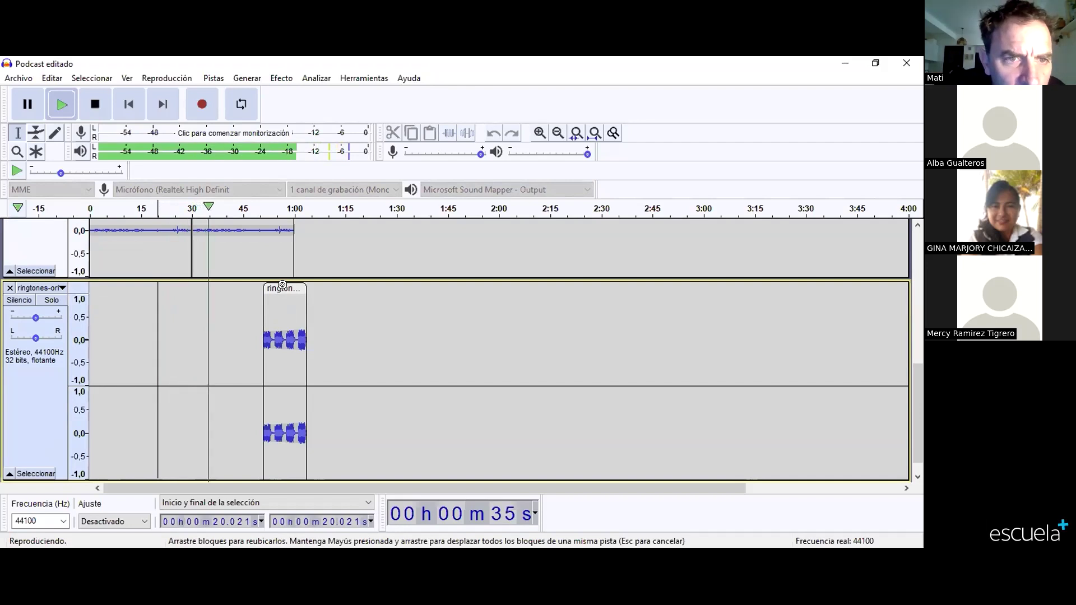
key(space)
Step: Move the ringtones clip to start at about 33 s and play the mix from about 27 s
drag(282, 285, 217, 296)
click(222, 306)
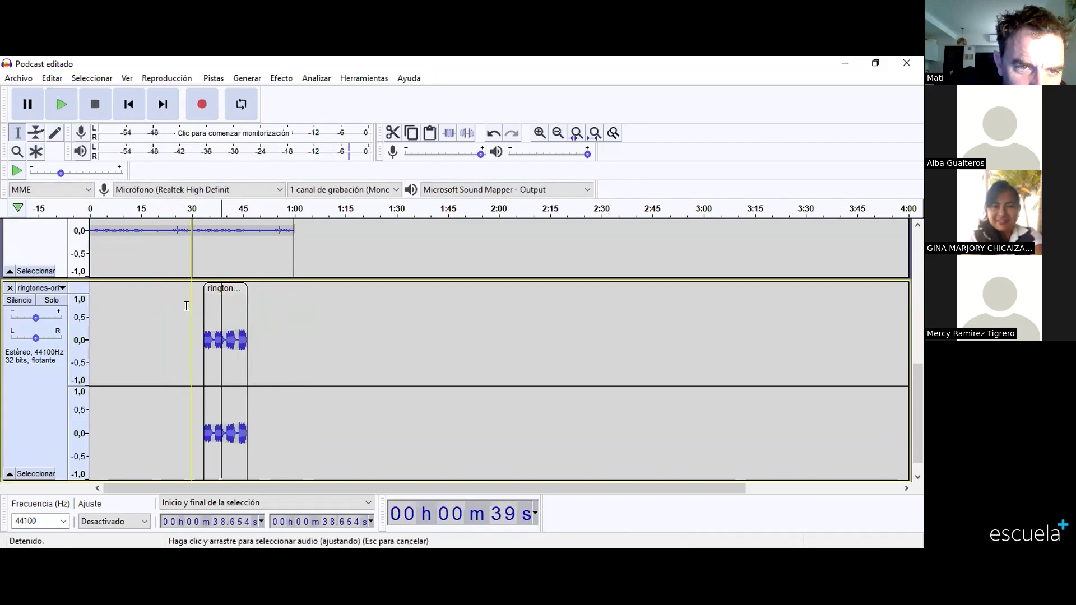
click(185, 306)
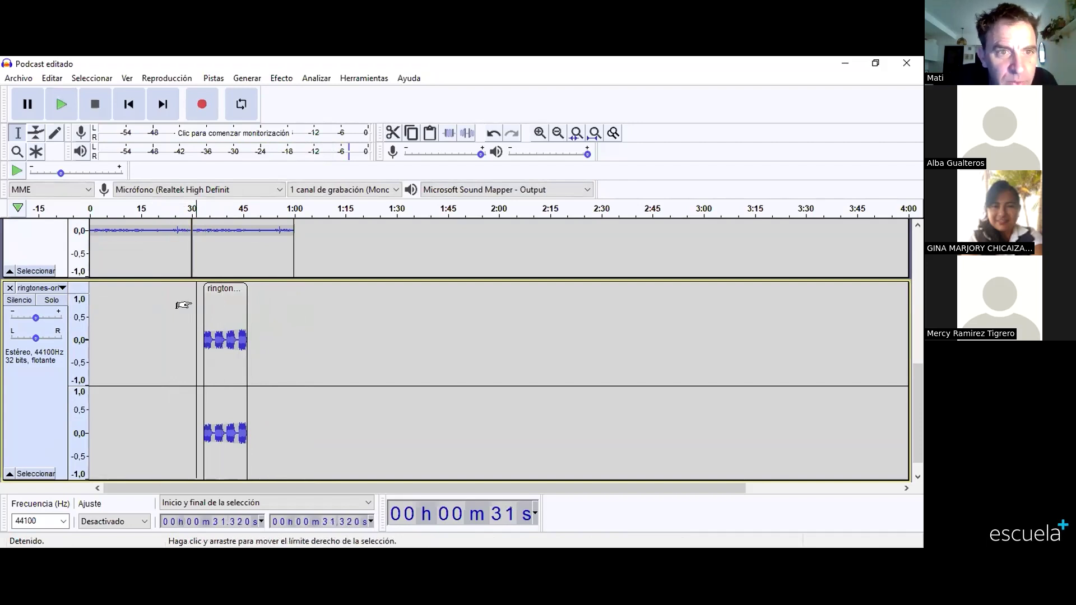
click(183, 306)
key(space)
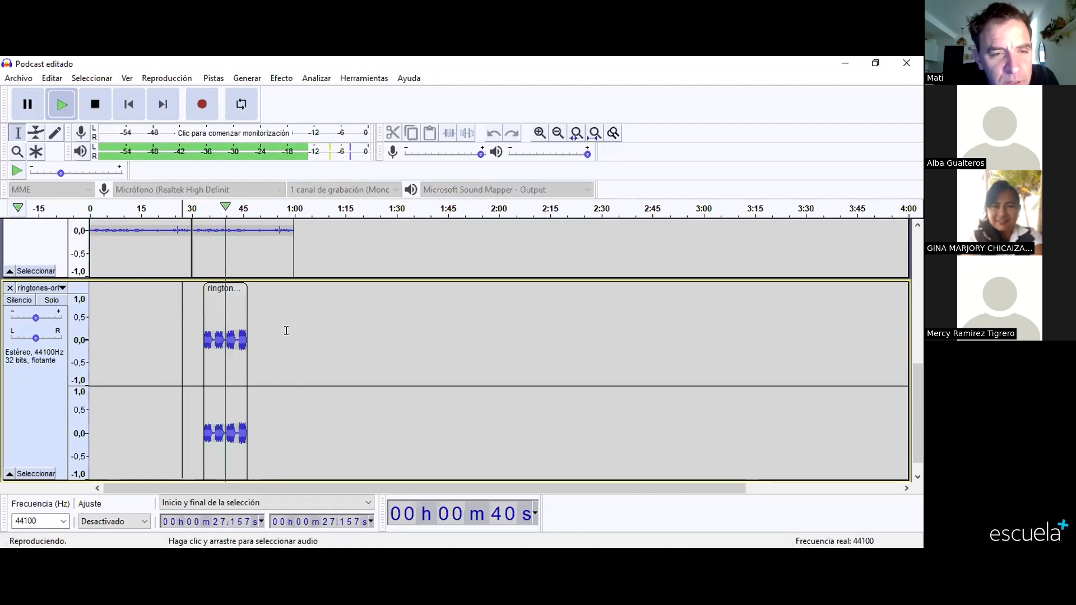
Step: Stop playback and lower the volume envelope of the ringtones clip to make the rings quieter
key(space)
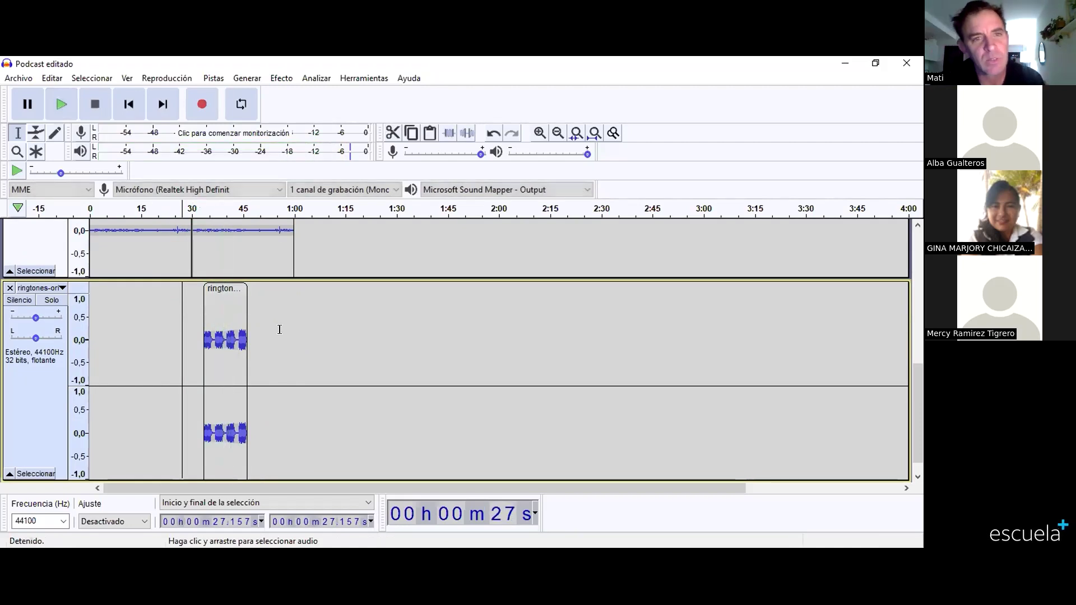
click(36, 133)
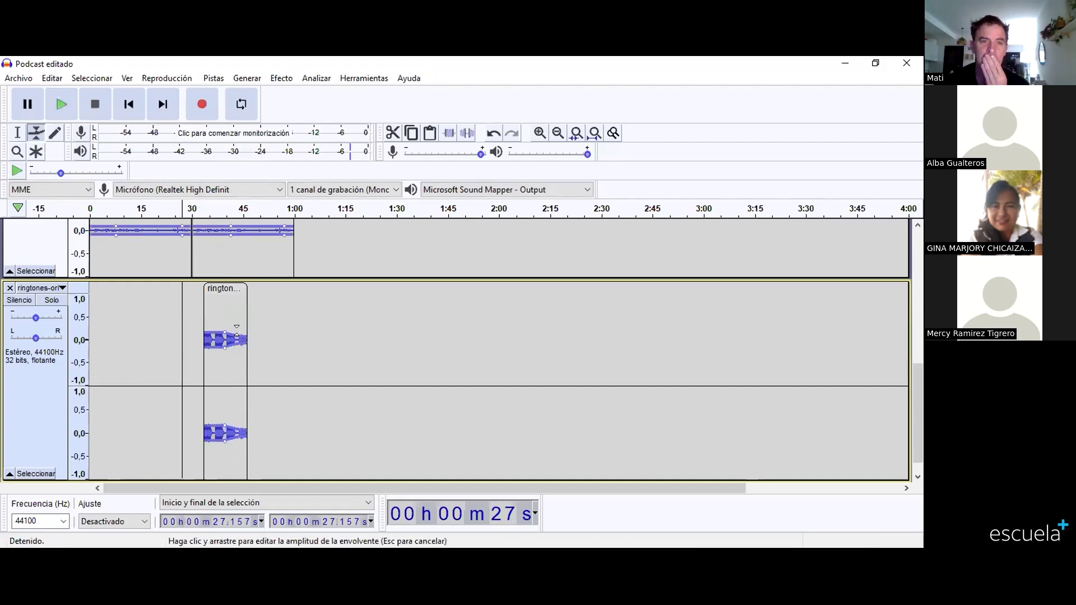
drag(223, 327, 223, 329)
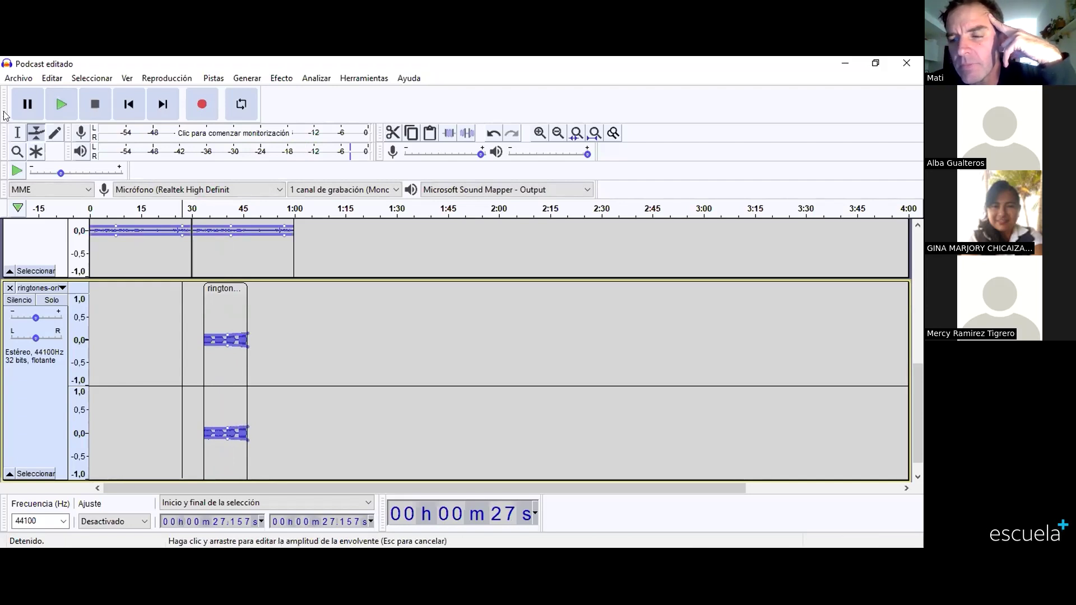
click(16, 133)
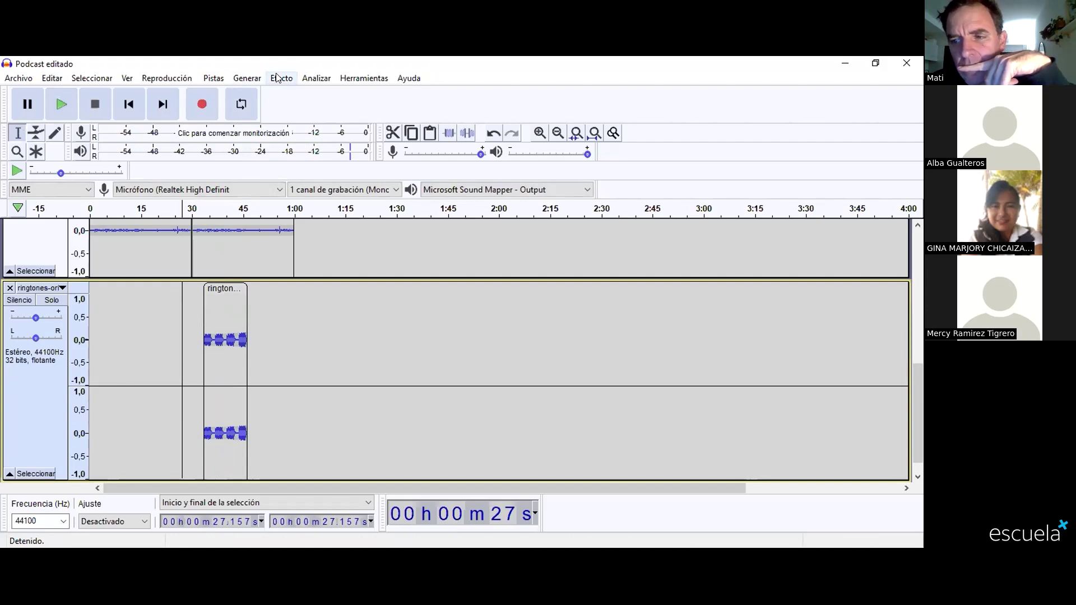
Step: Fade out the last ring of the ringtones clip from about 43.8 s to its end with Desvanecer progresivamente
drag(234, 340, 242, 339)
click(235, 339)
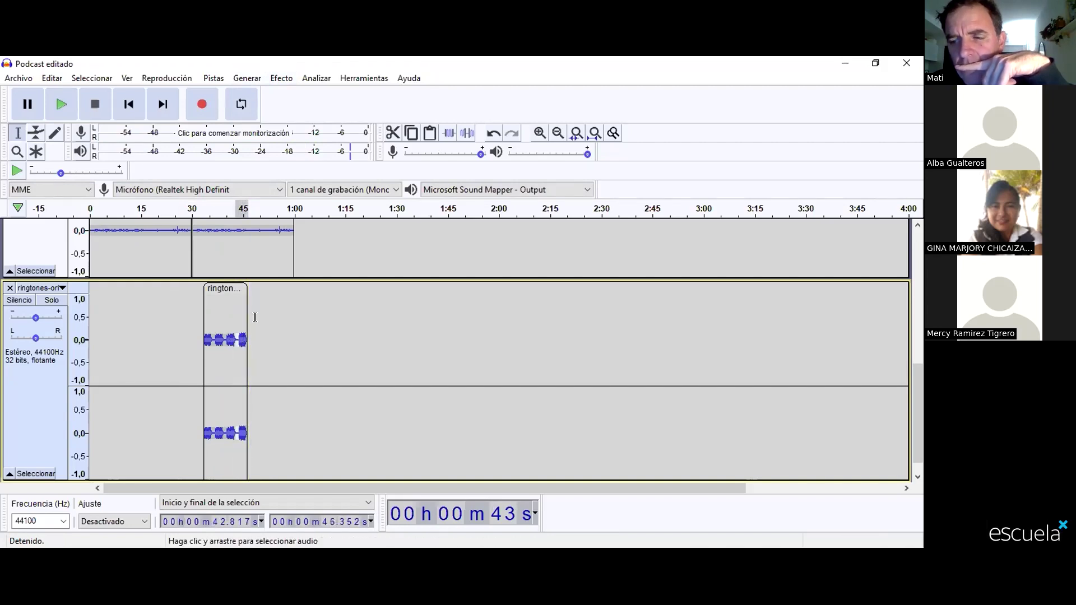
click(224, 288)
click(235, 330)
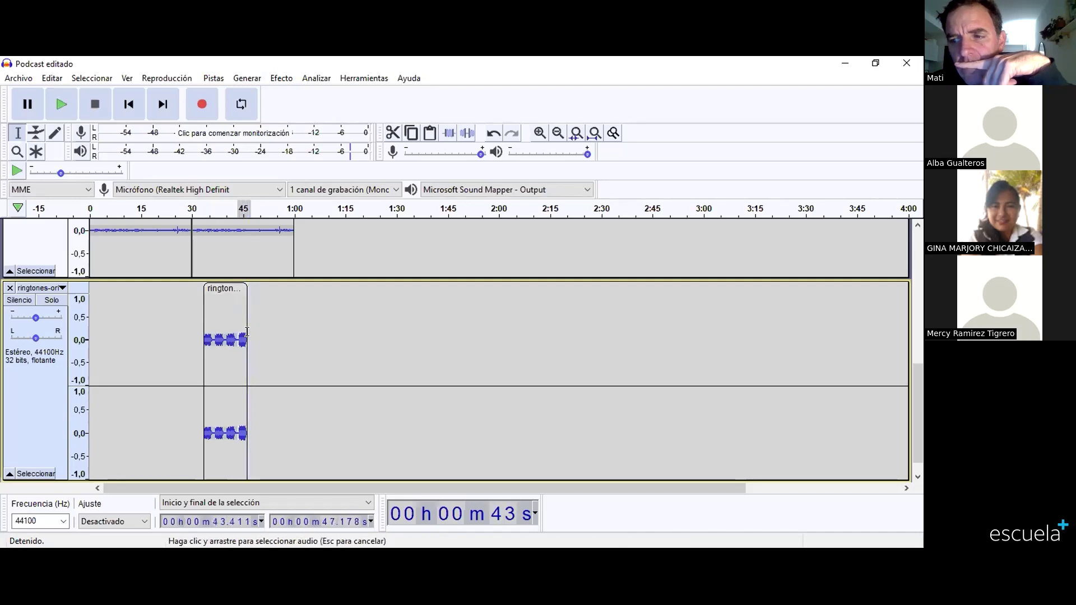
click(302, 329)
drag(255, 336, 238, 338)
click(233, 340)
click(239, 336)
drag(235, 336, 246, 339)
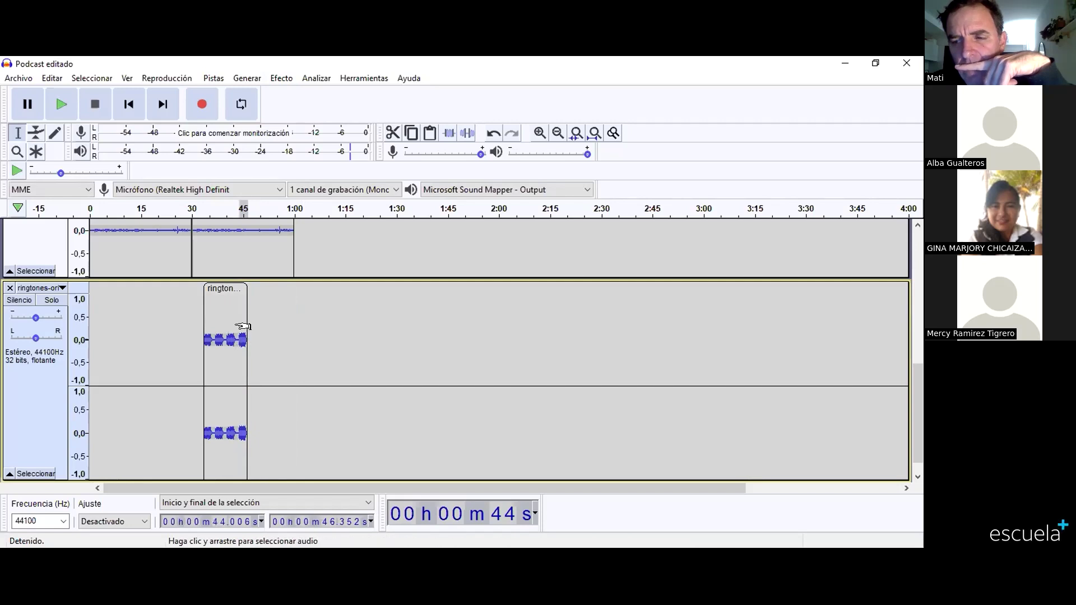
drag(228, 332, 246, 336)
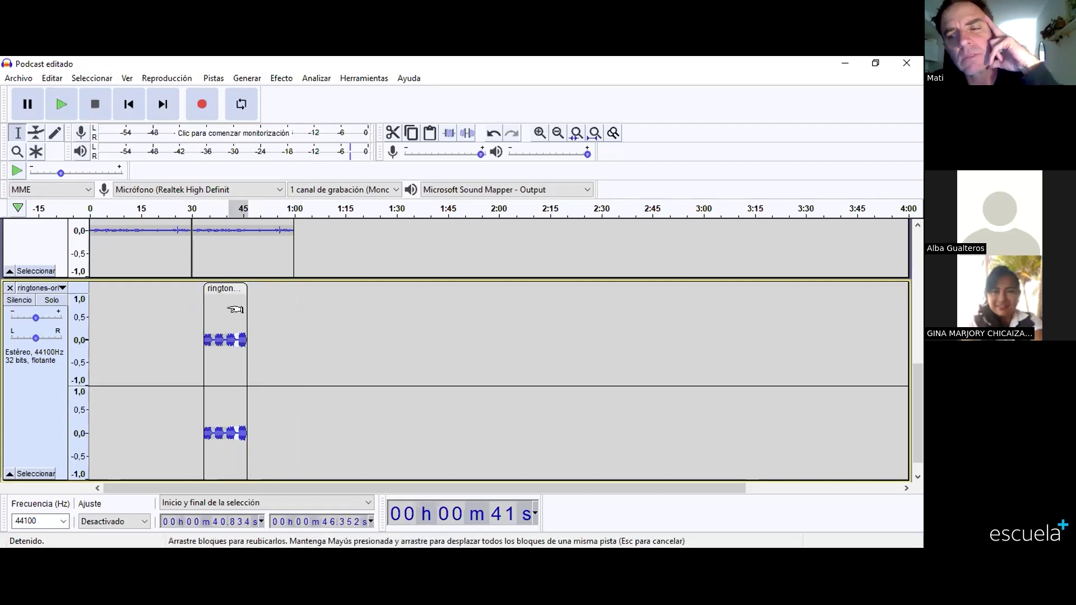
mouse_move(235, 340)
mouse_down()
mouse_move(206, 338)
mouse_move(247, 337)
mouse_up()
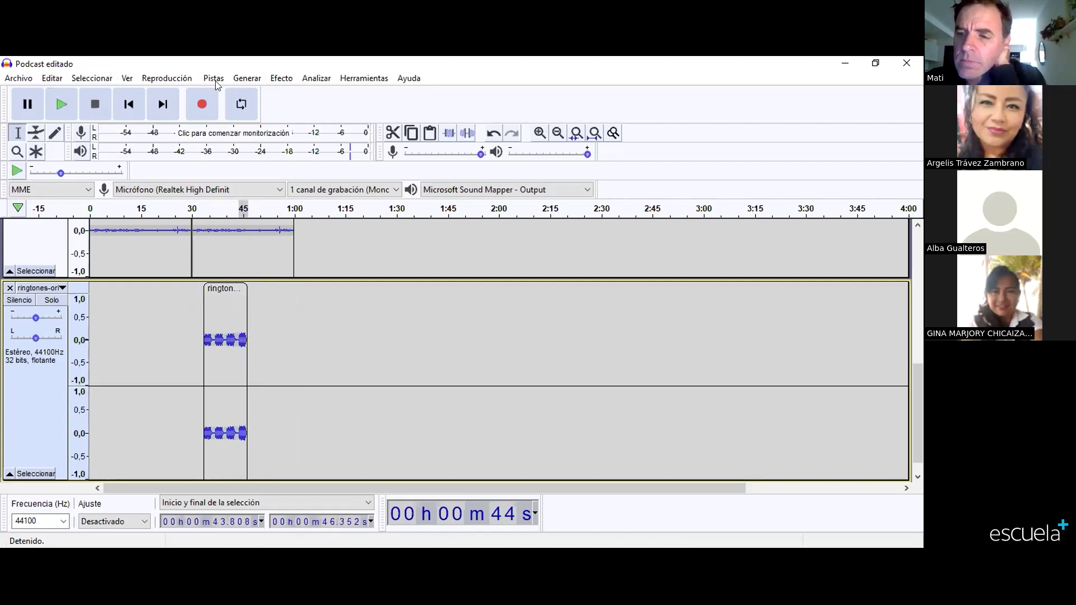
click(282, 78)
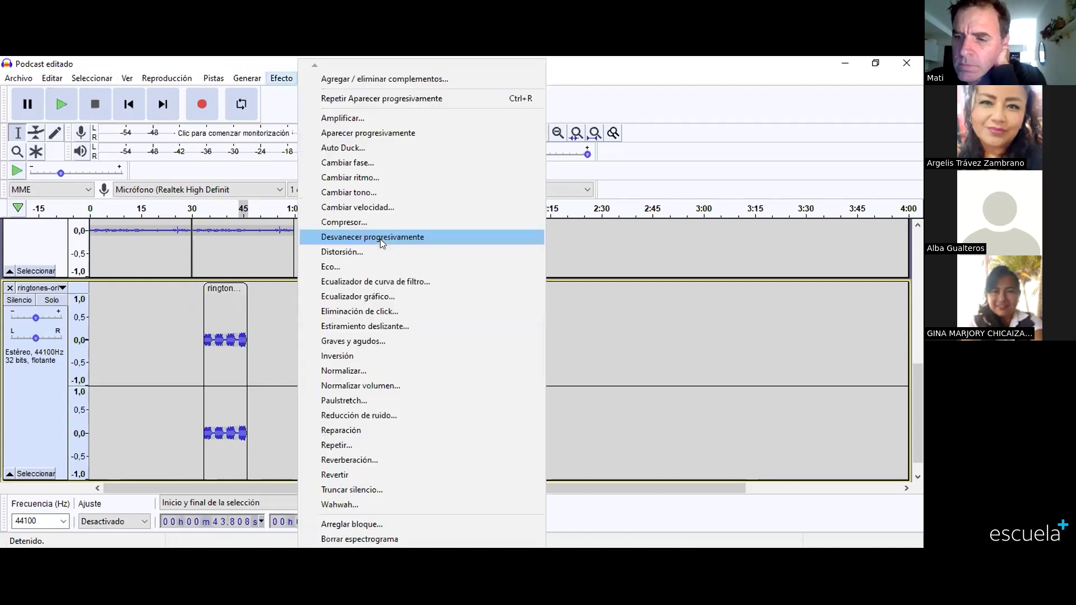
click(380, 237)
click(380, 239)
scroll(298, 356, up, 3)
scroll(296, 363, down, 3)
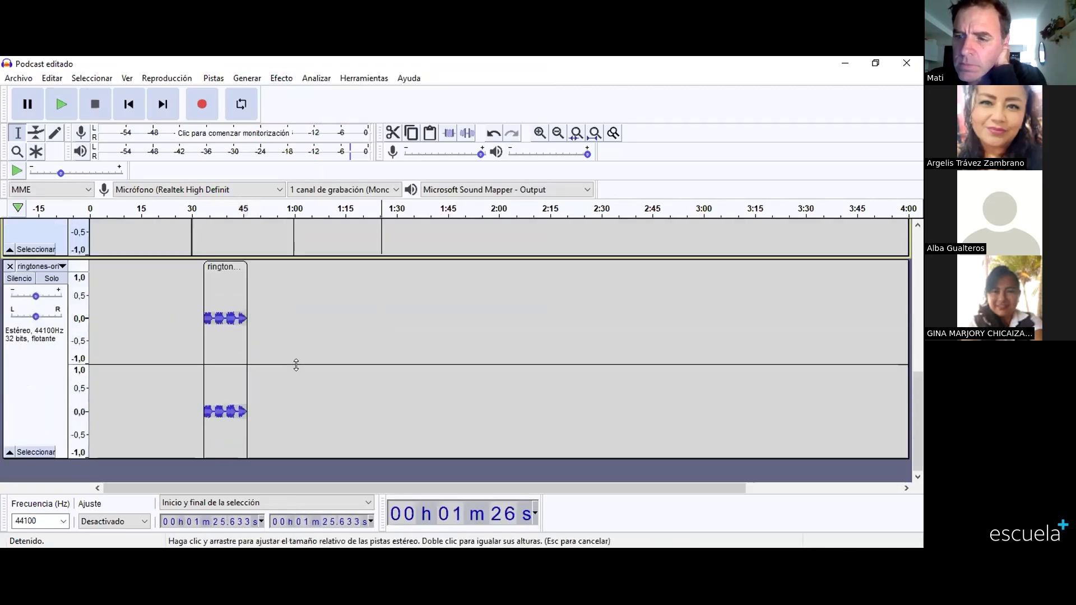
Step: Solo the ringtones track and play it from about 43 s to hear the faded ending, and stop playback
click(235, 315)
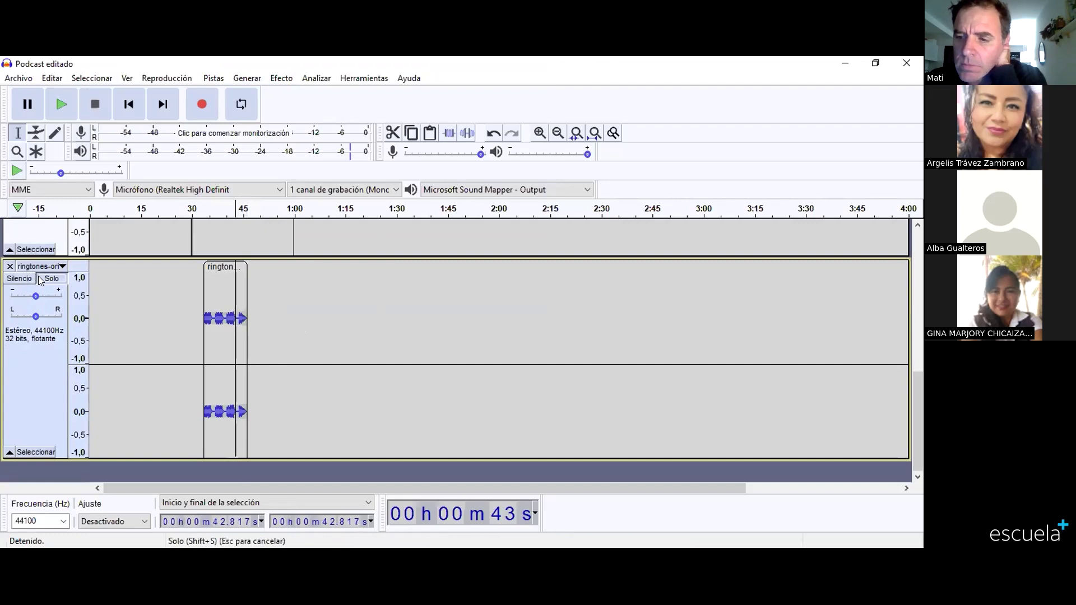
key(space)
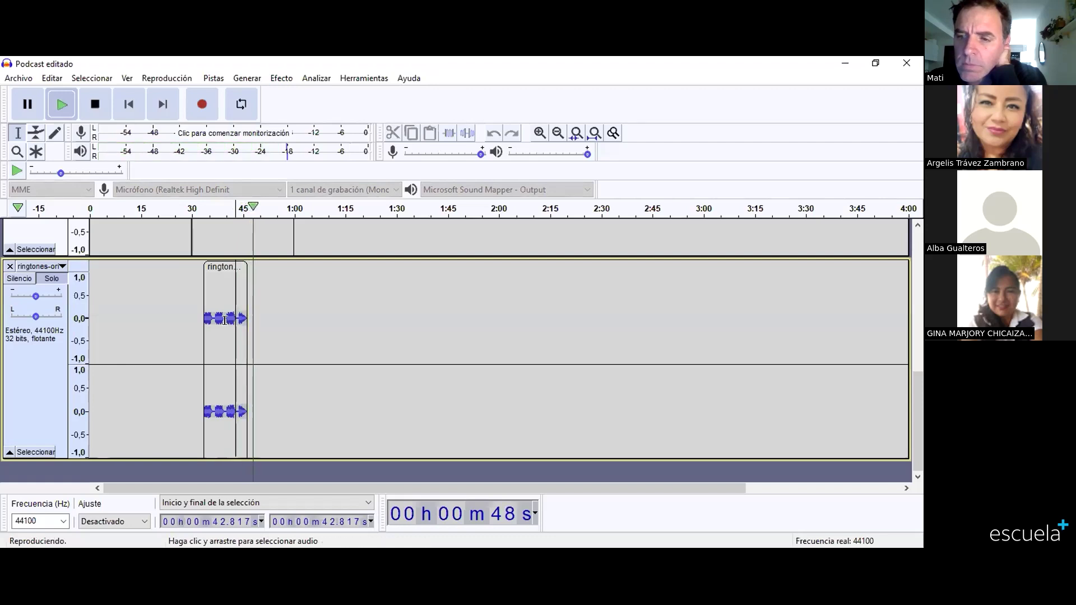
key(space)
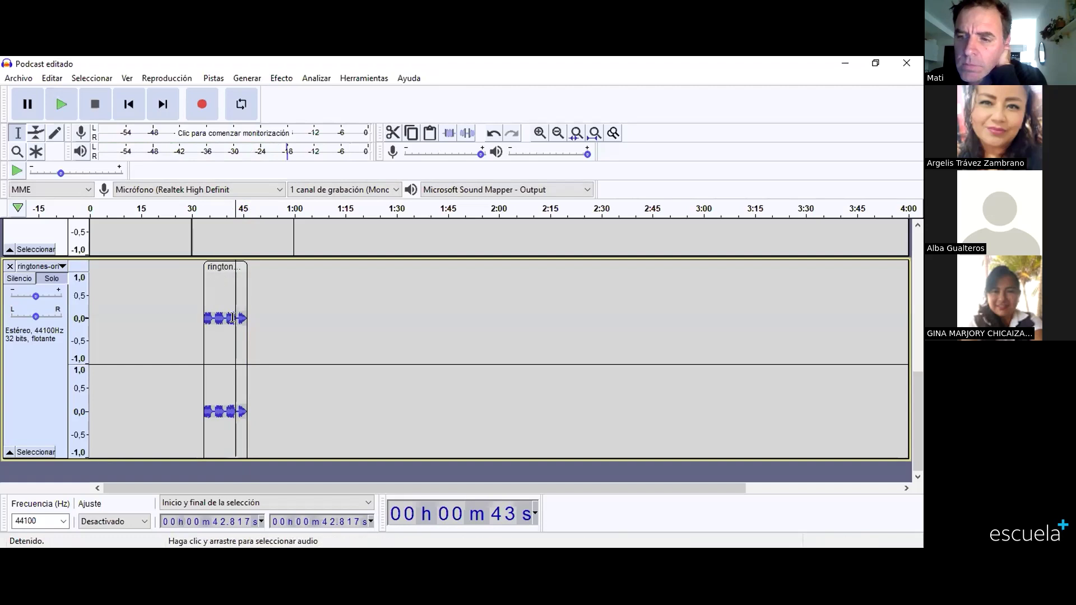
Step: Try cutting the end of the ringtones clip from about 41.6 s to 46.4 s, and undo the cut
click(260, 284)
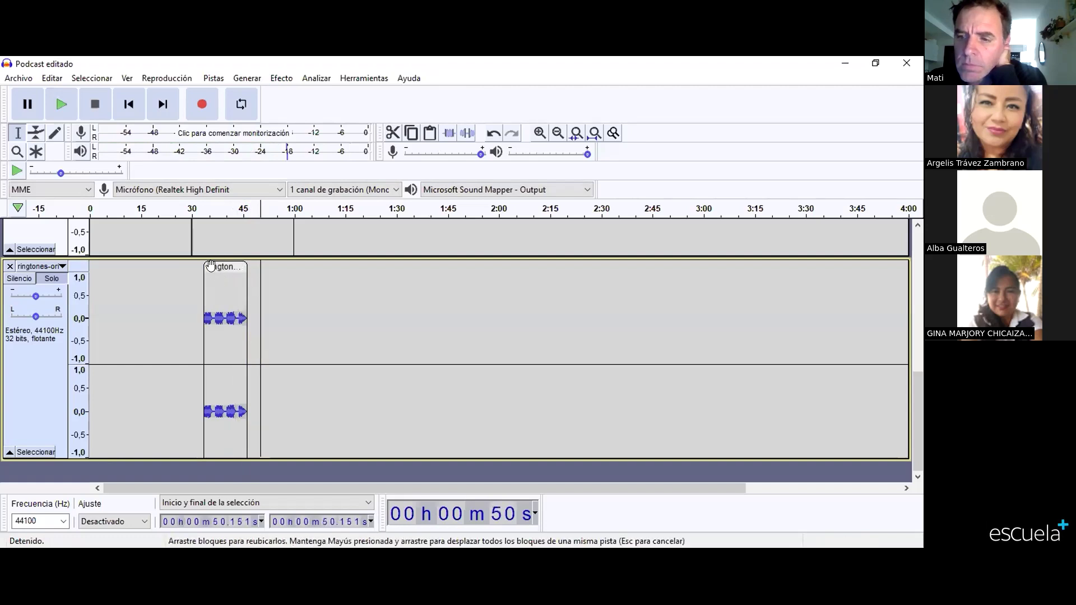
click(211, 266)
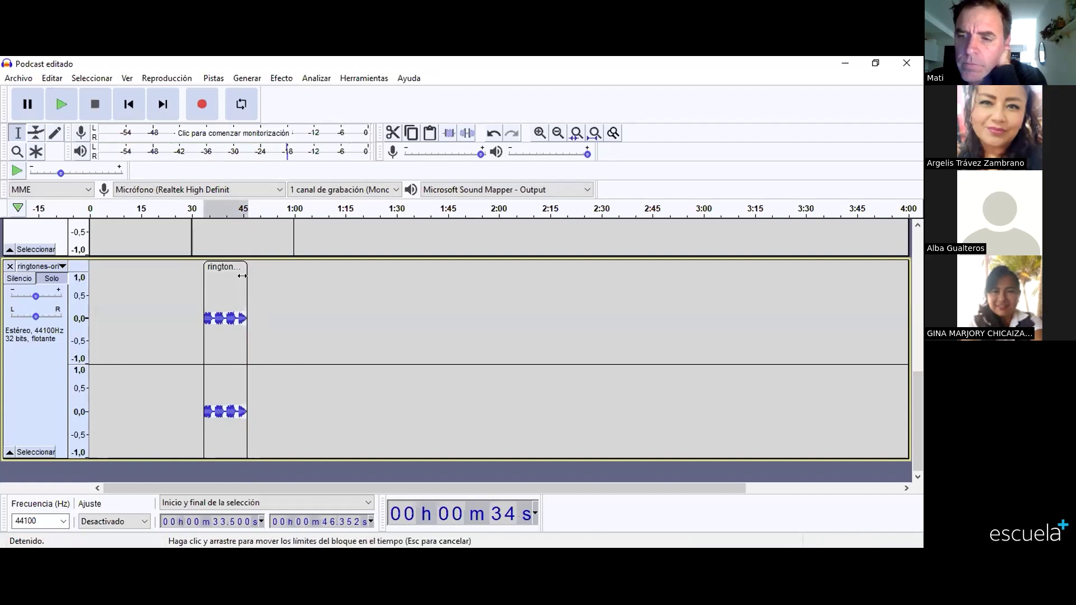
drag(241, 276, 247, 317)
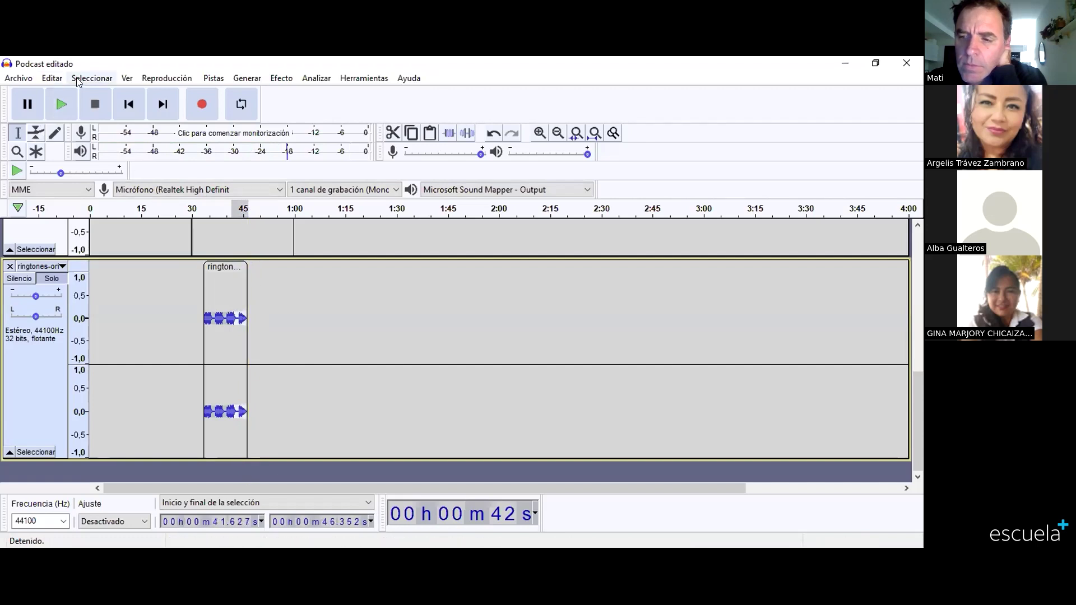
click(59, 79)
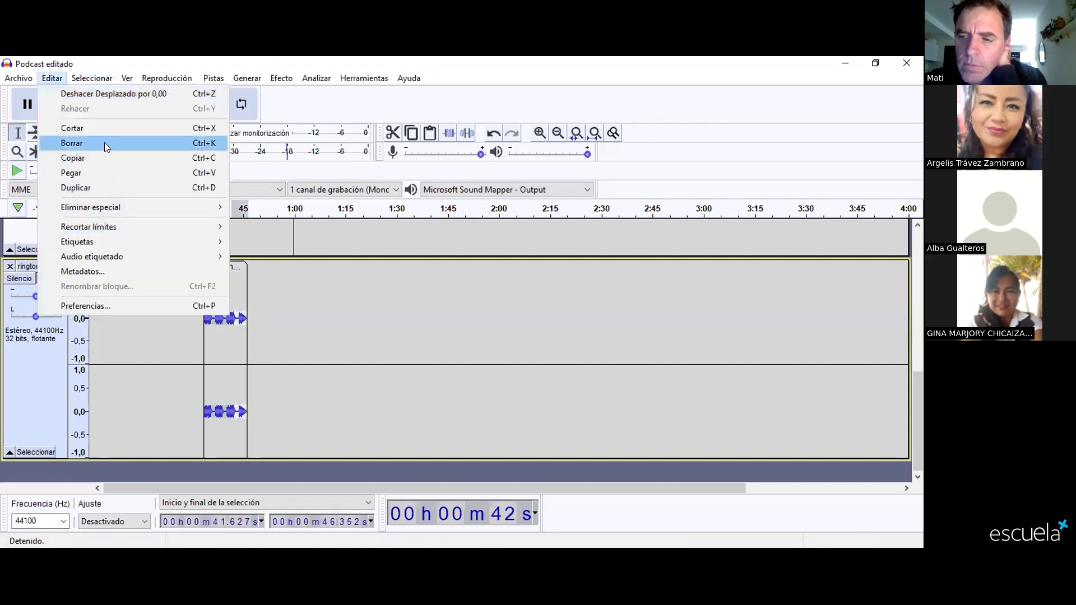
click(108, 126)
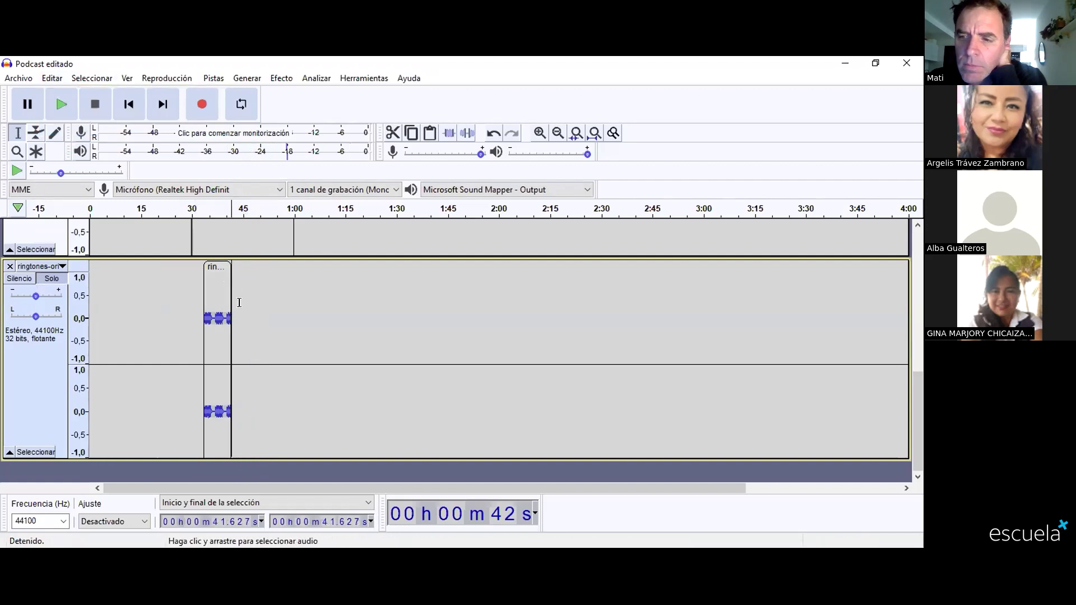
click(52, 79)
click(62, 93)
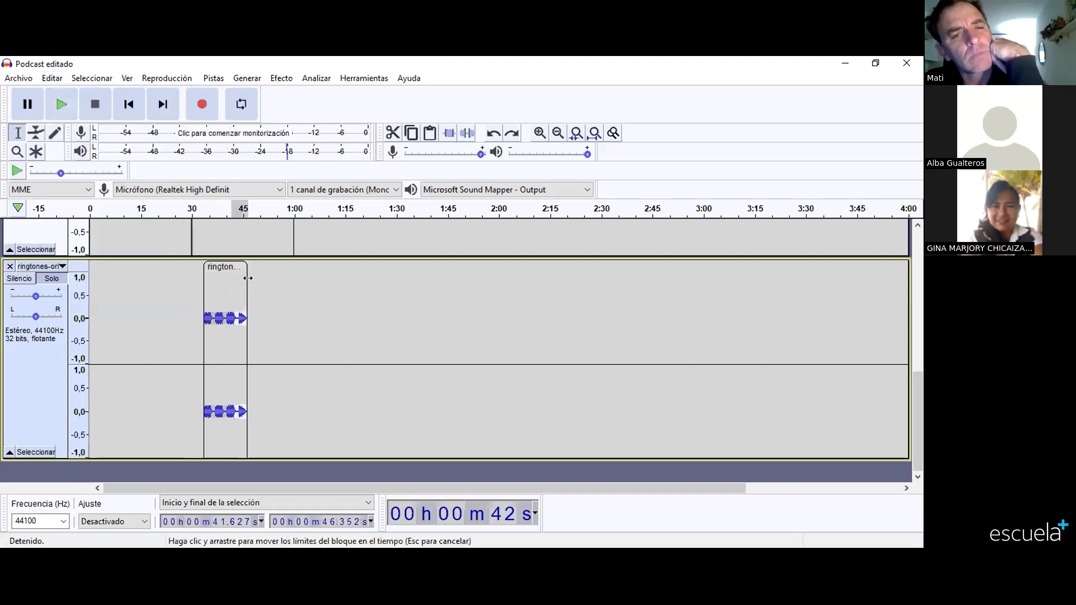
mouse_move(243, 278)
mouse_down()
mouse_move(231, 280)
mouse_move(257, 283)
mouse_move(209, 287)
mouse_move(250, 288)
mouse_up()
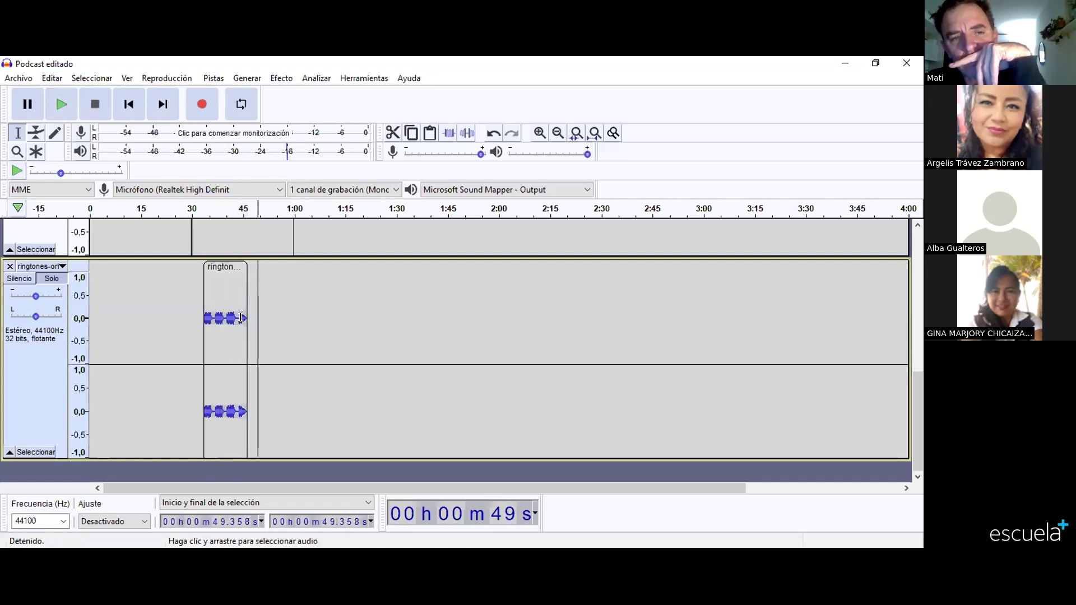
Step: Turn off solo on the ringtones track and play the full mix from about 30 s to about 43 s
click(34, 135)
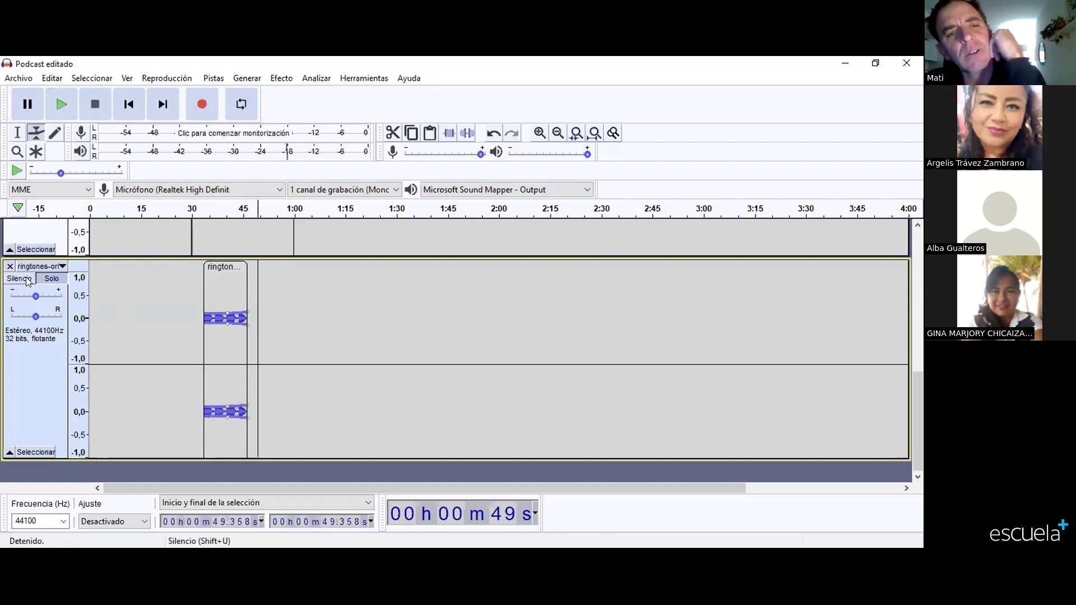
scroll(56, 276, up, 10)
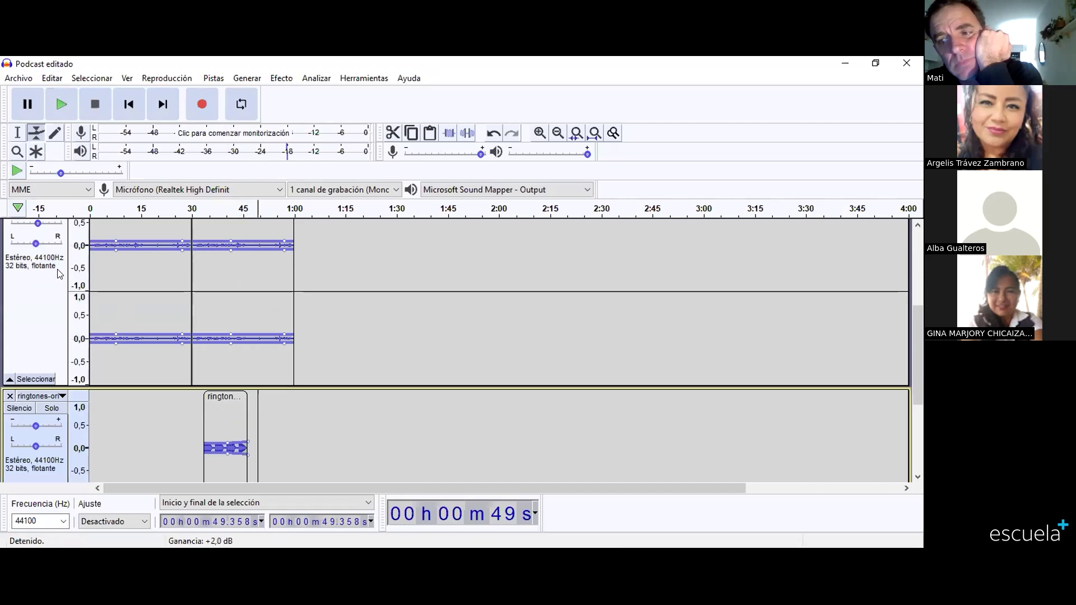
click(17, 133)
click(192, 277)
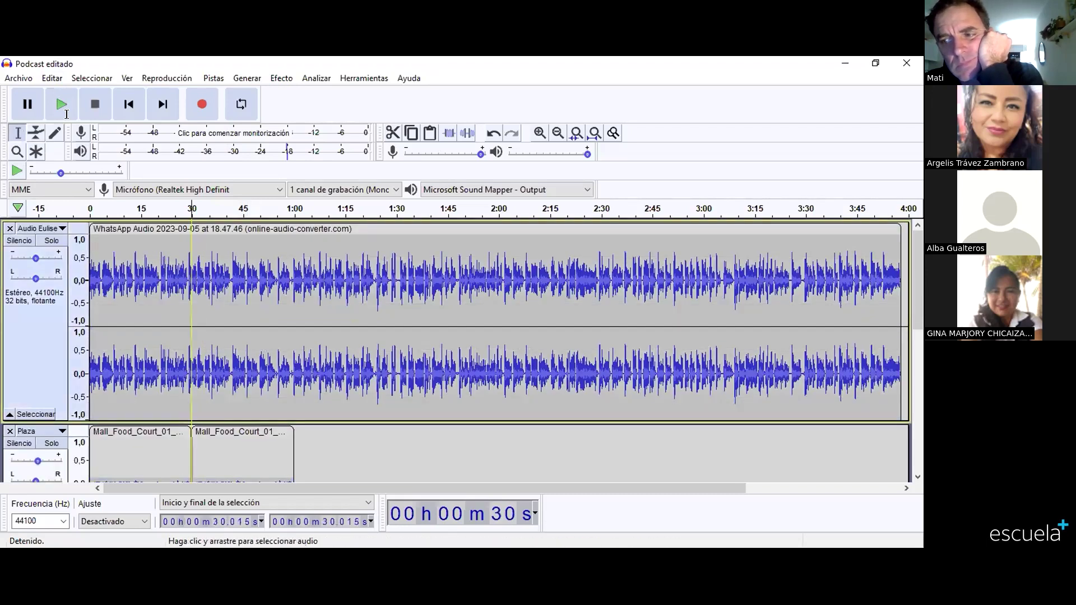
key(space)
scroll(237, 304, down, 3)
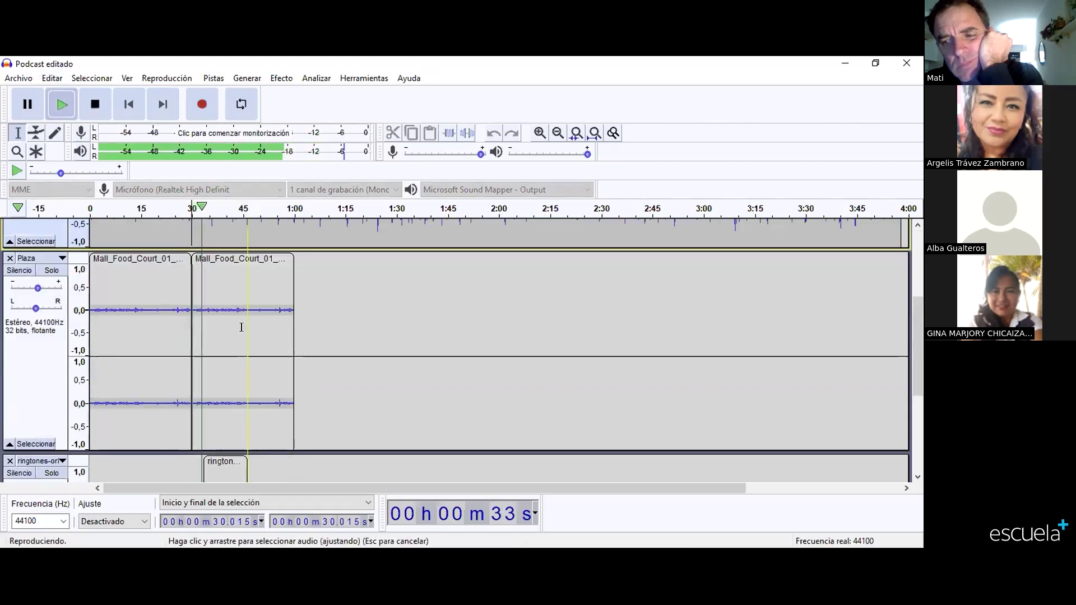
scroll(242, 328, down, 2)
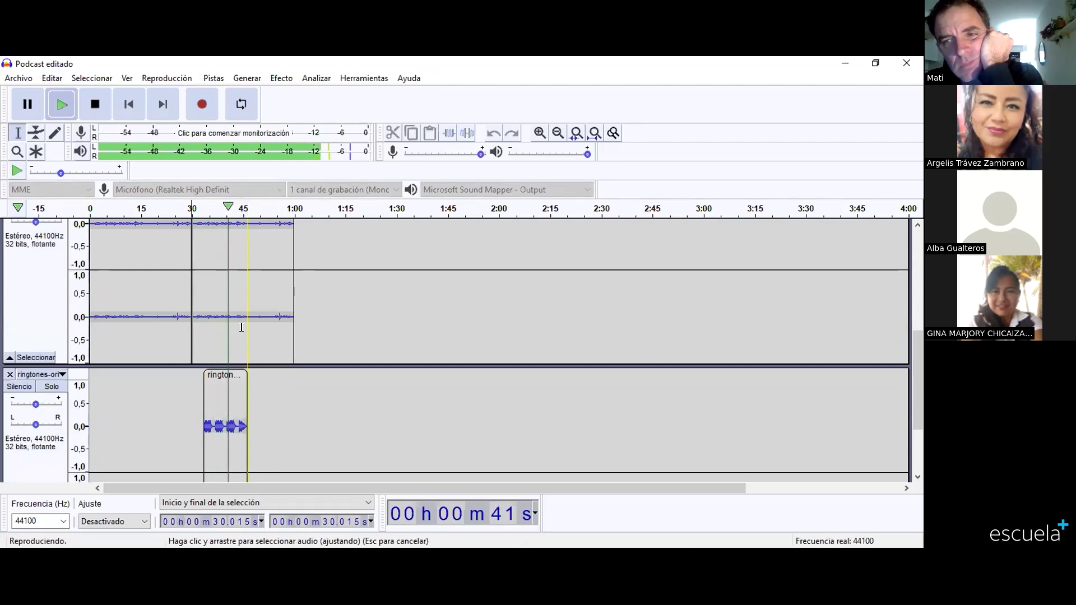
key(space)
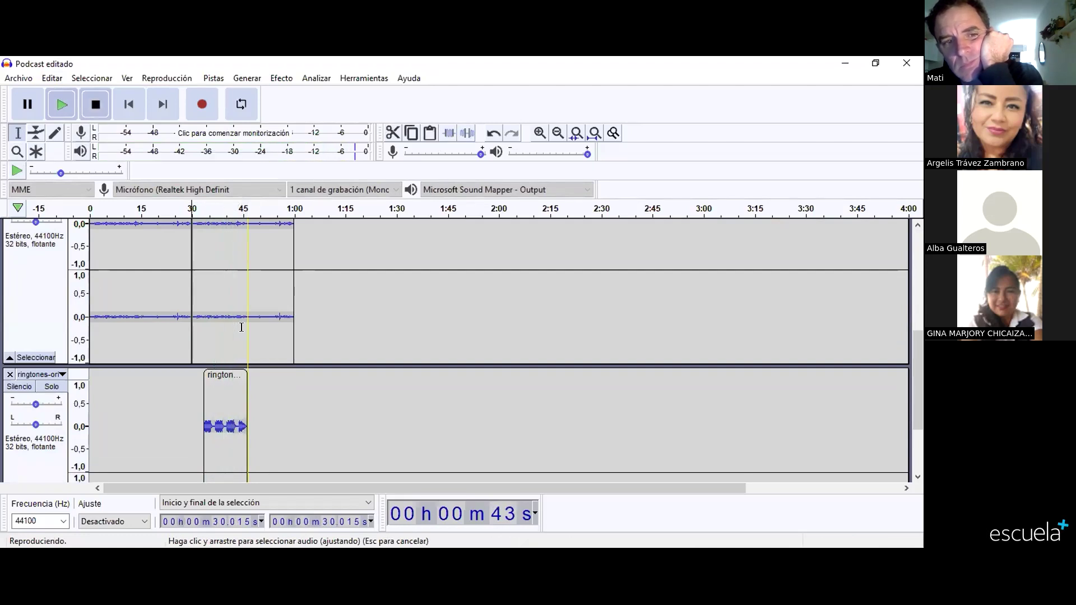
Step: Trim the ringtones clip's end to about 40 s, leaving two rings, and fade out the second ring with Desvanecer progresivamente
drag(240, 400, 232, 402)
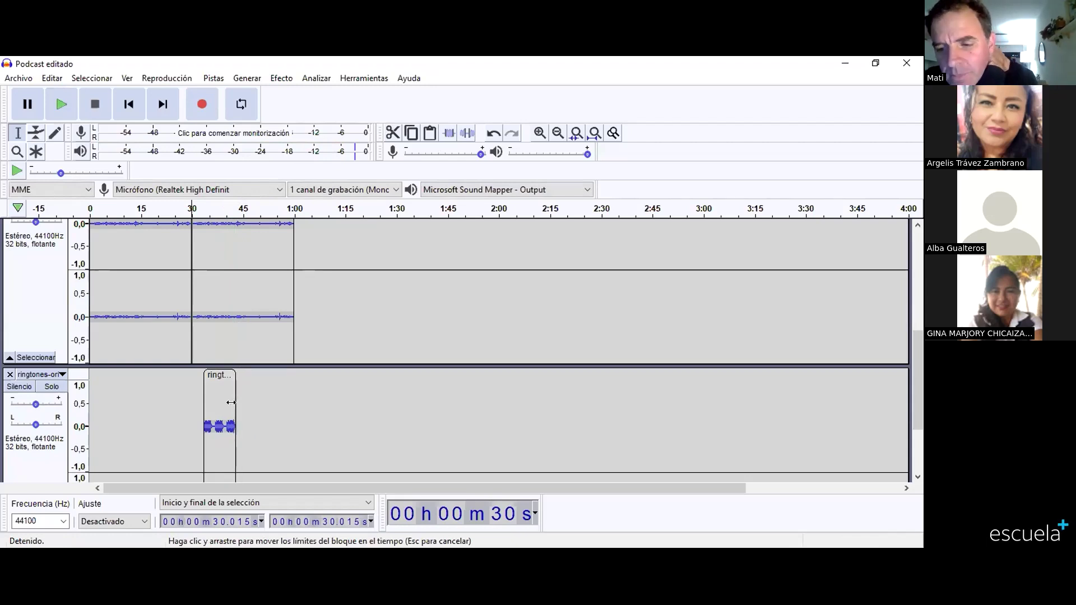
scroll(221, 402, down, 2)
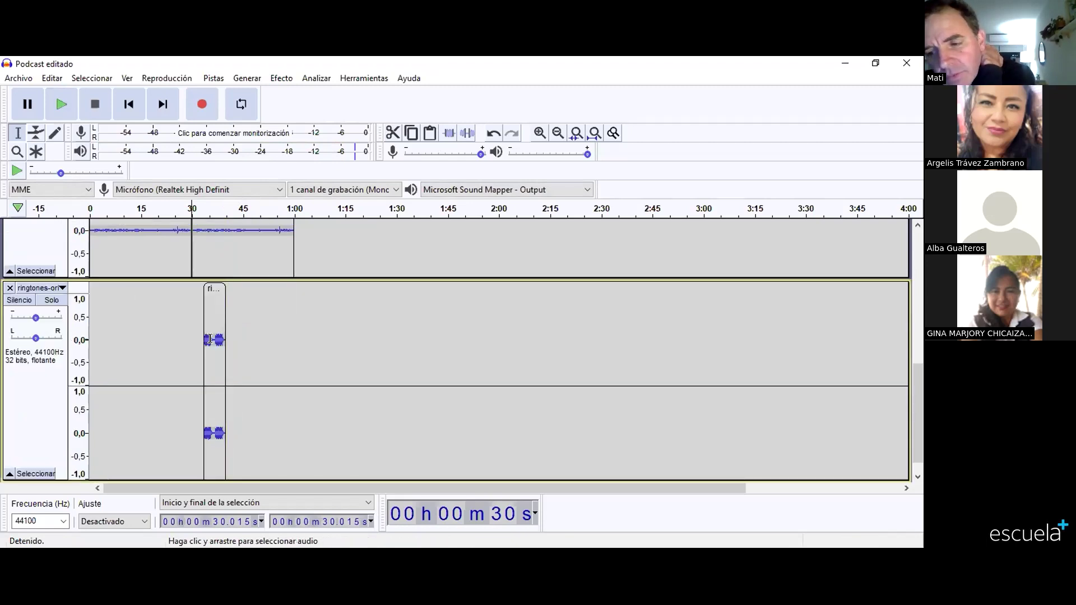
drag(216, 339, 226, 340)
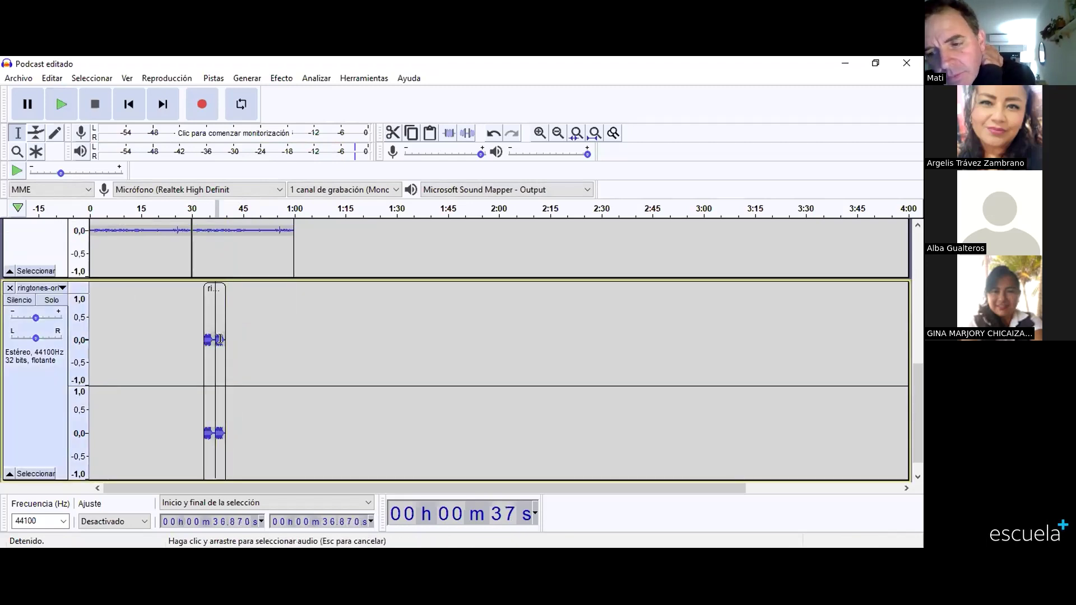
click(275, 77)
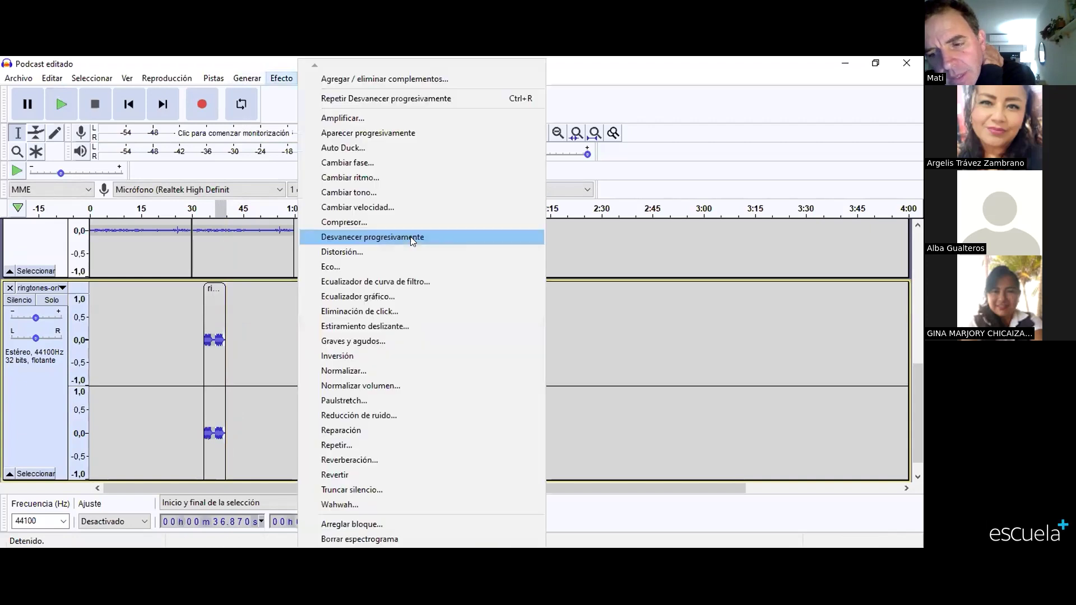
key(Return)
click(282, 349)
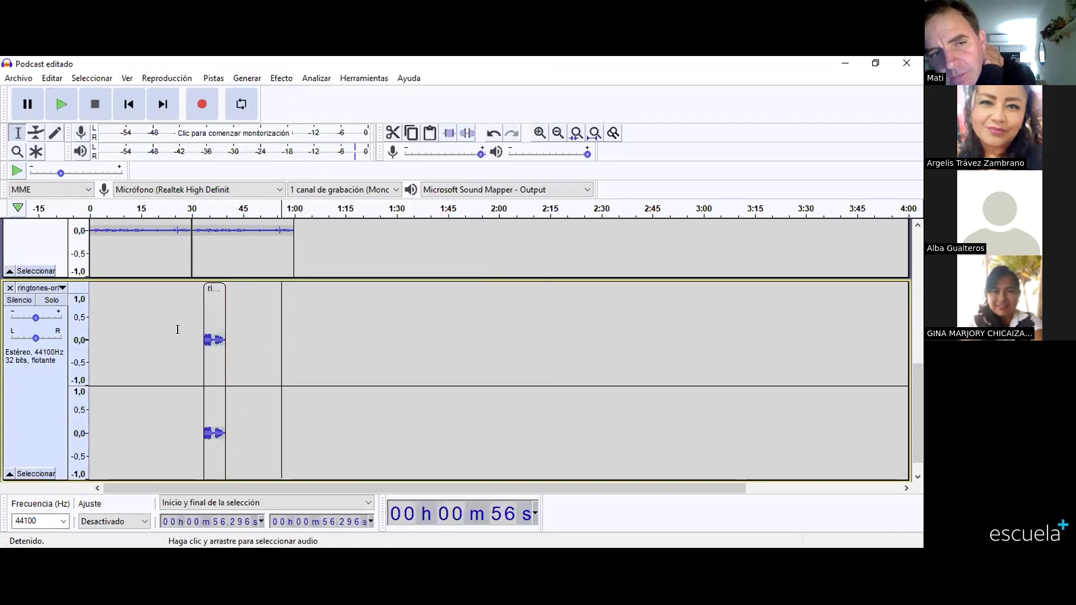
Step: Play the full mix from about 32 s to hear the shortened, faded ringtone, and stop playback
click(198, 339)
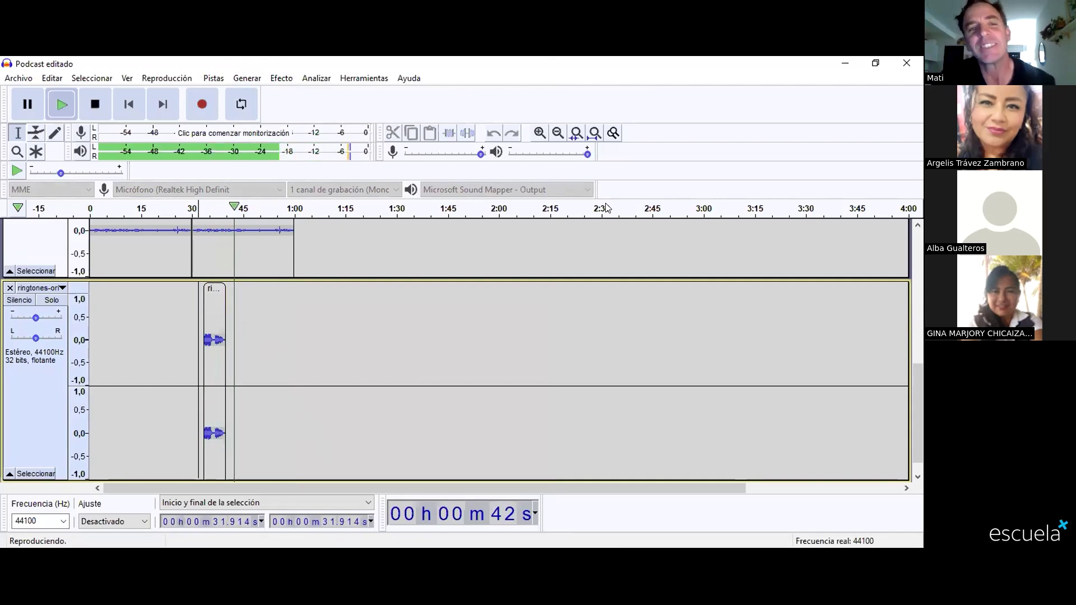
key(space)
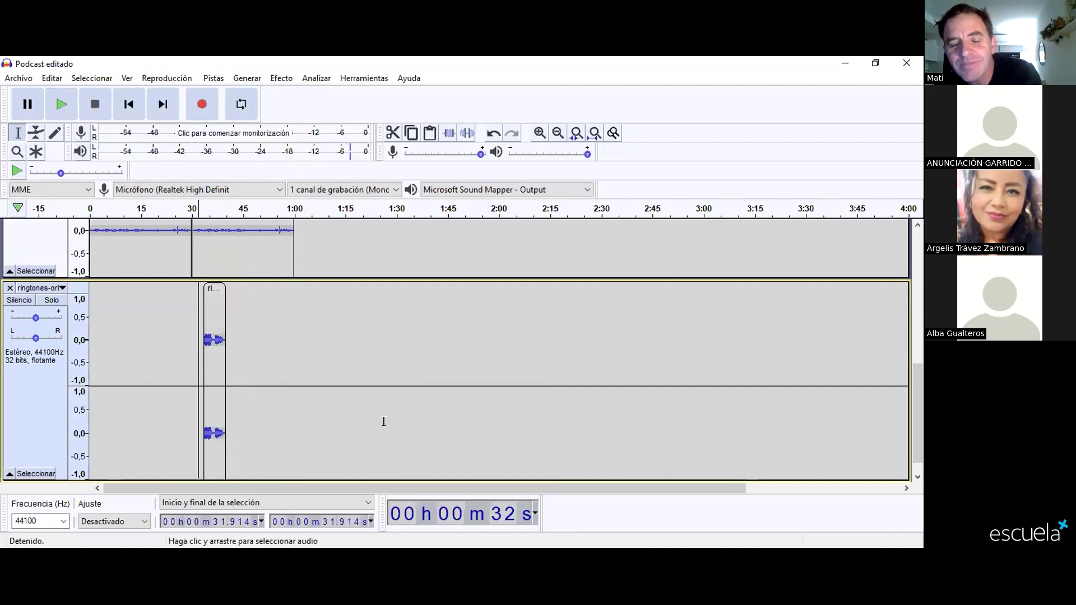
scroll(91, 312, up, 5)
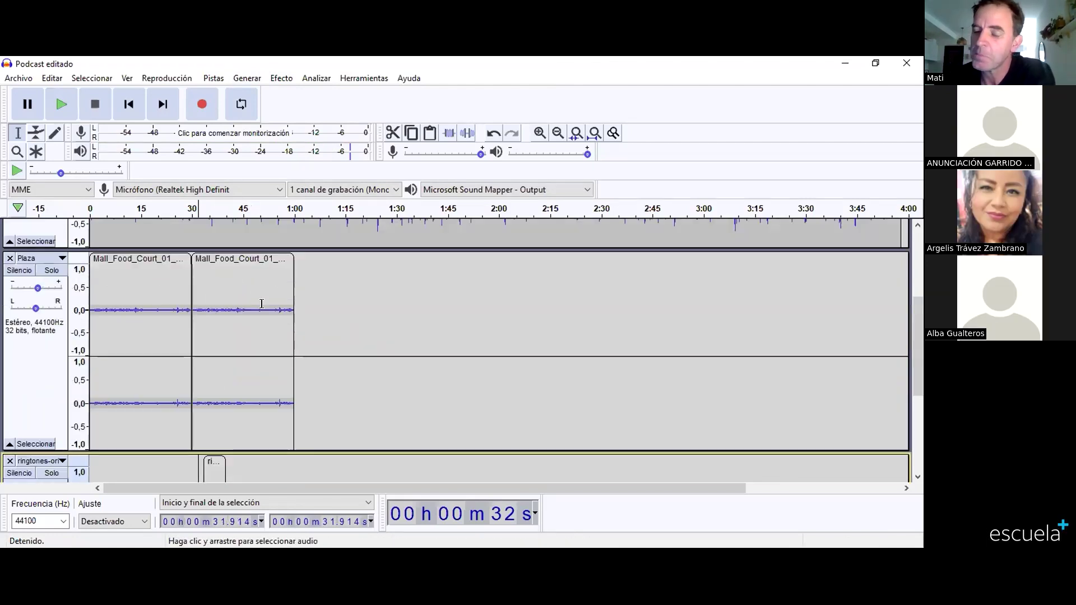
Step: Record a short microphone take on a new mono track from about 45.6 s, following the ringtone
scroll(35, 245, up, 2)
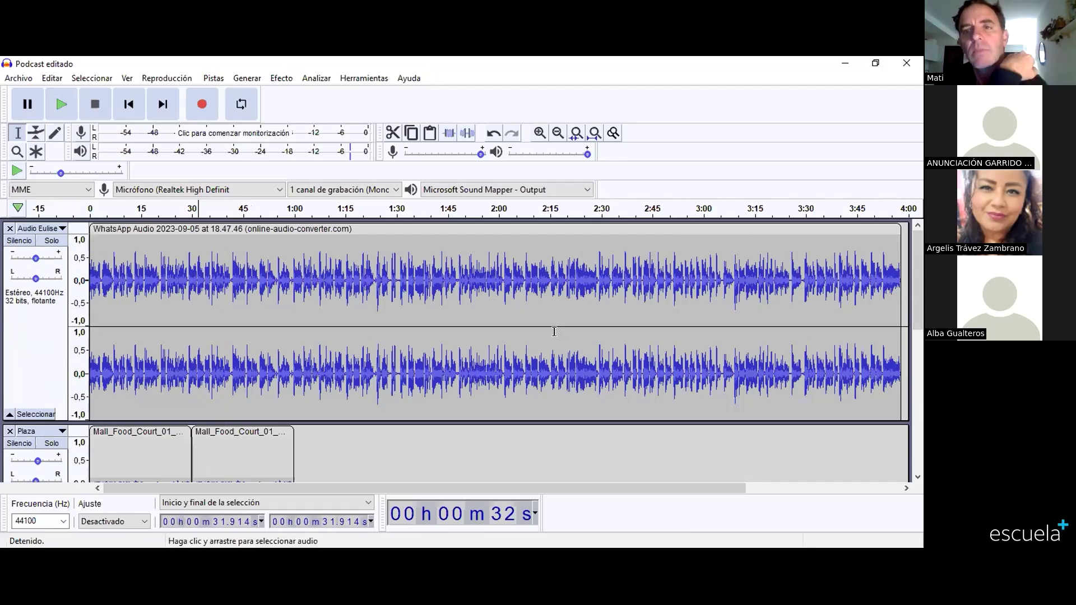
scroll(412, 308, down, 5)
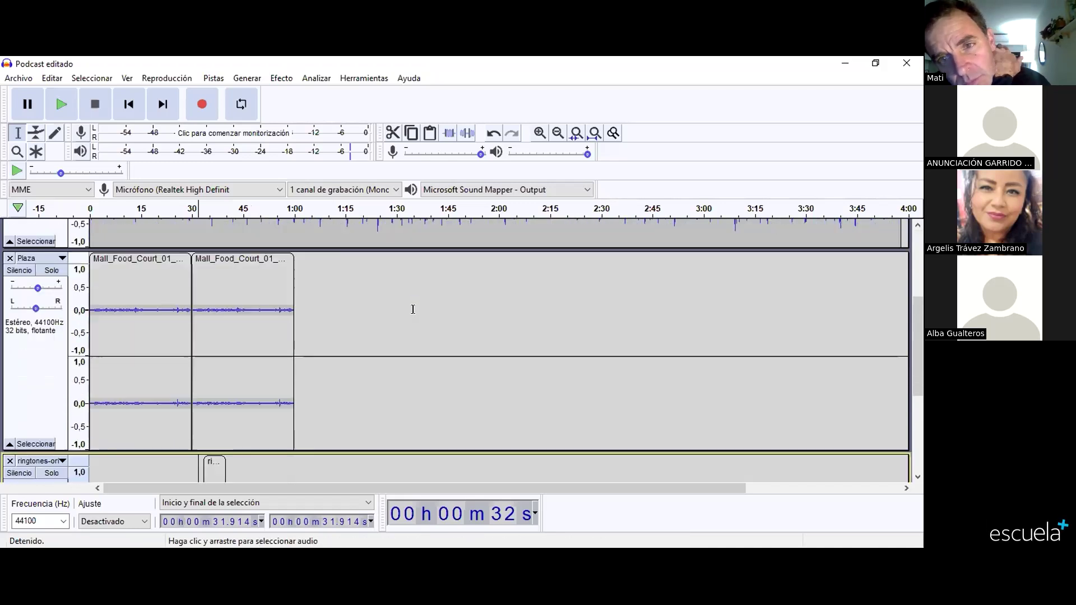
click(244, 350)
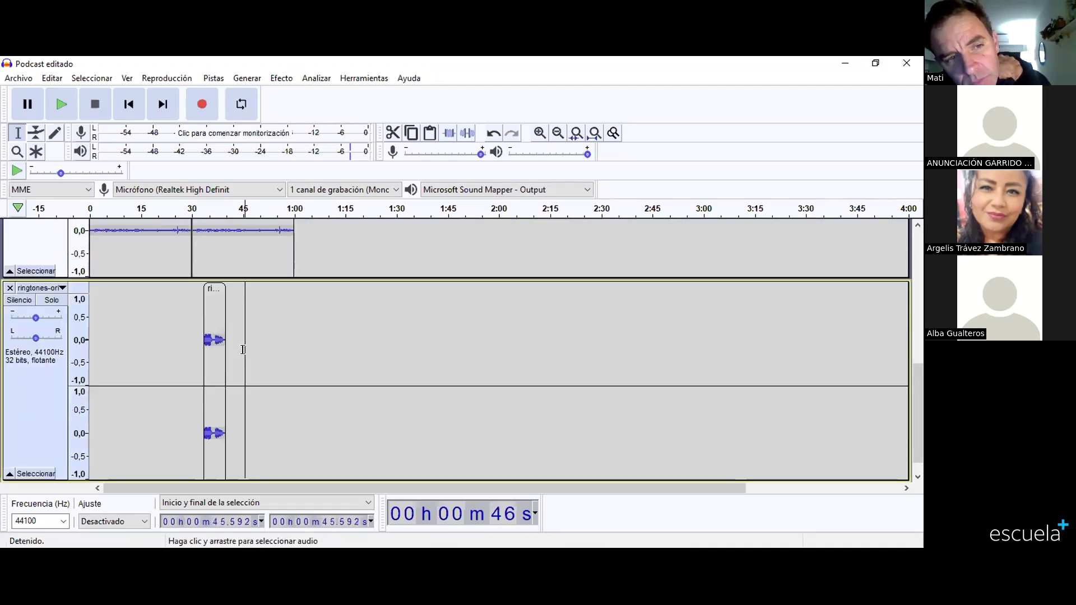
scroll(334, 320, up, 5)
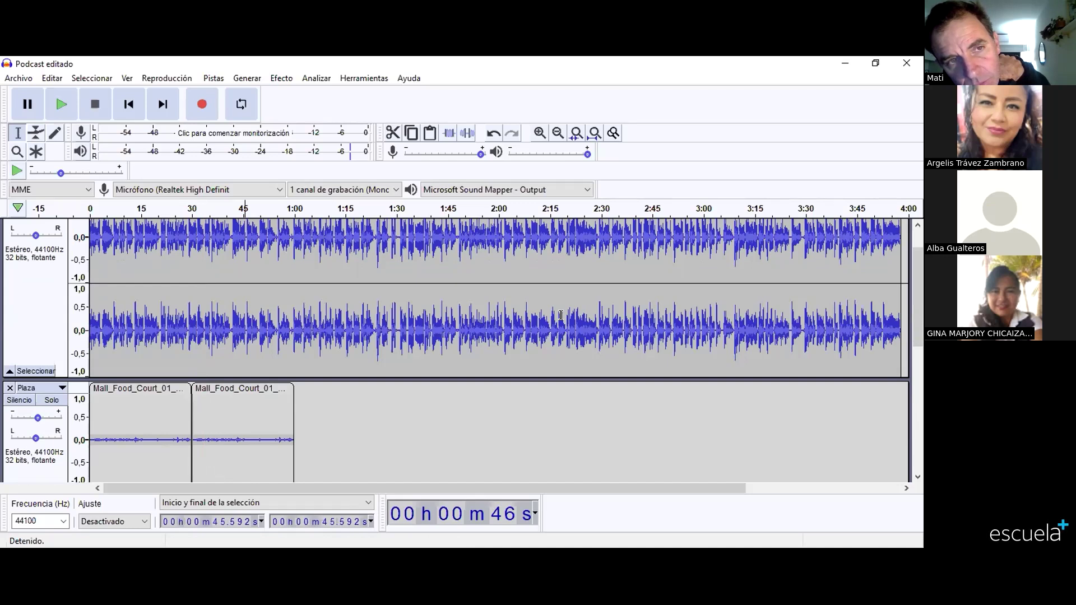
click(200, 103)
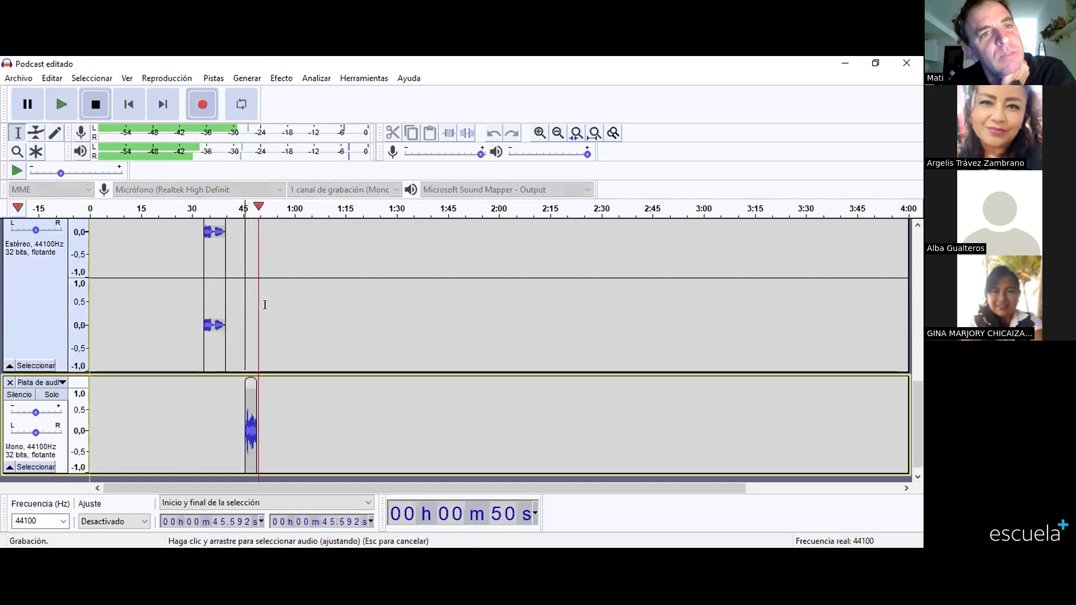
Step: Play the mix from about 37 s to hear the new recording together with the other tracks, and stop playback
click(216, 350)
scroll(205, 353, up, 1)
key(space)
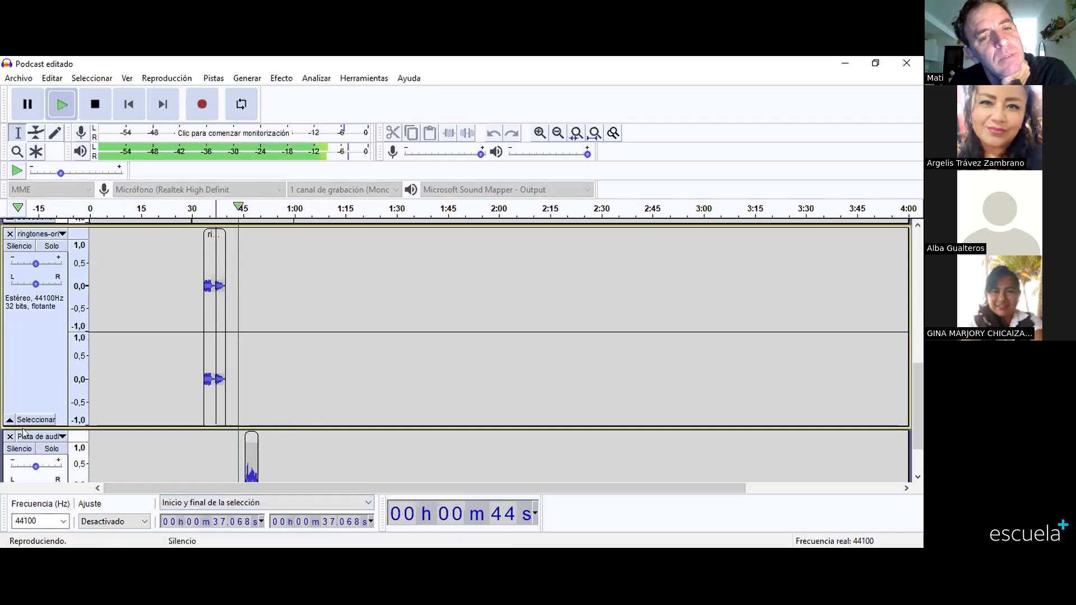
click(94, 108)
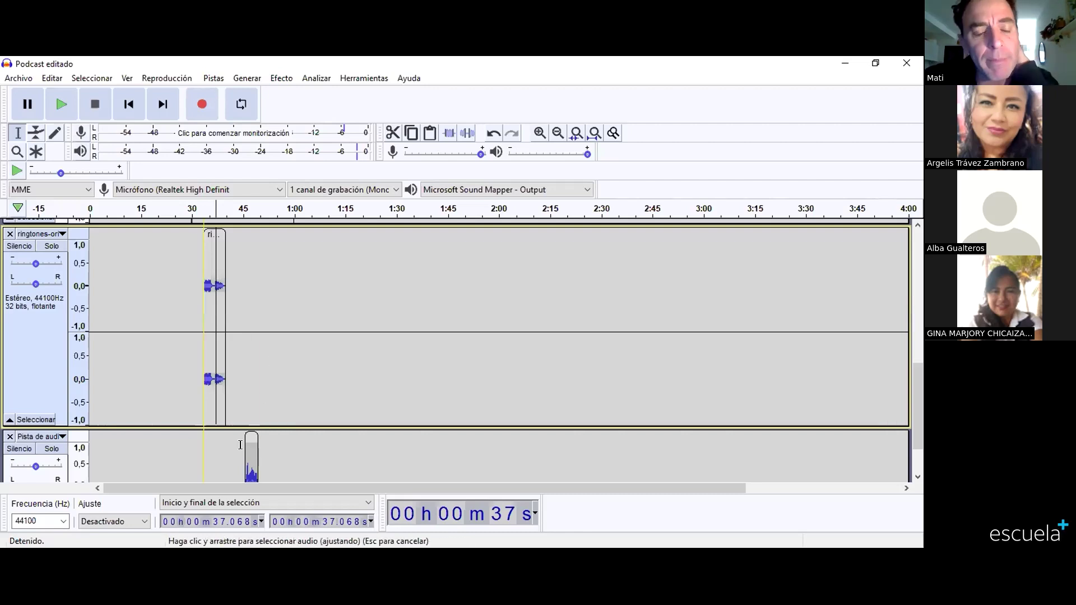
Step: Delete the newly recorded mono track below the ringtones track
scroll(185, 362, down, 3)
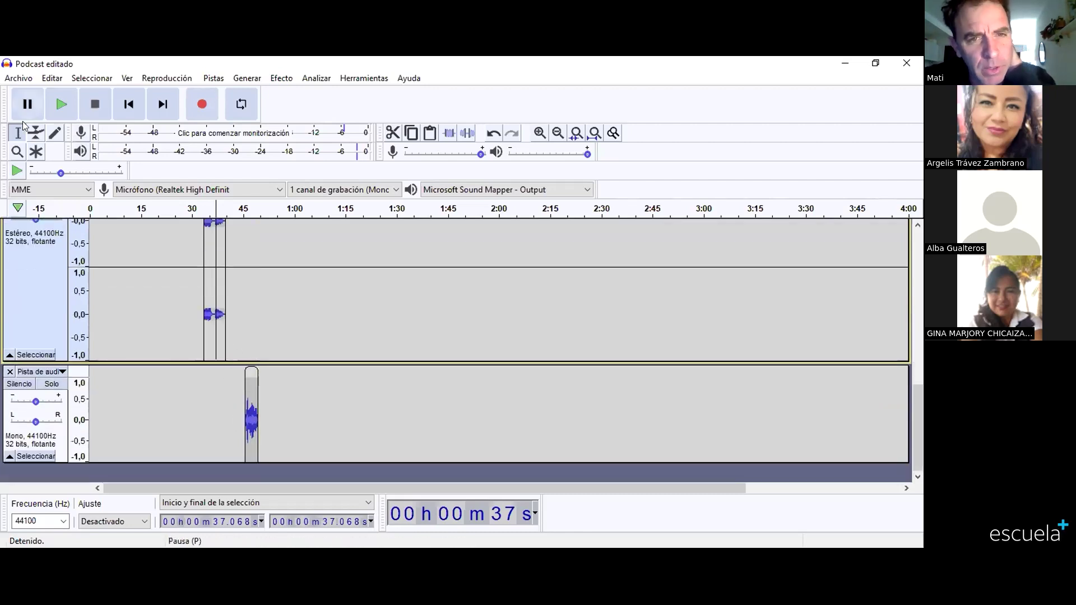
click(248, 370)
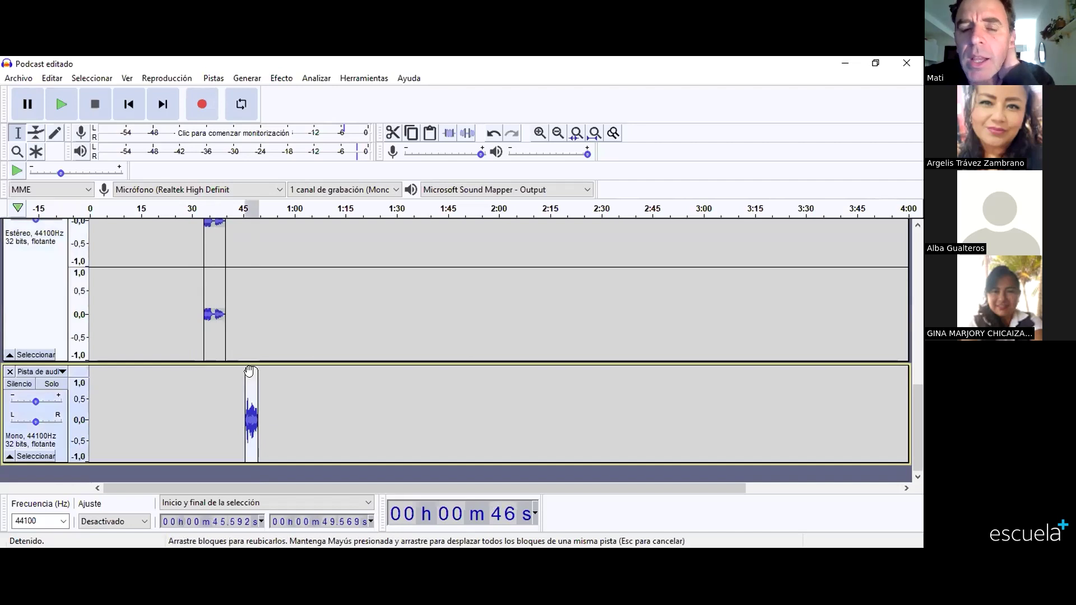
click(9, 373)
Step: Try cutting the voice recording from about 1:30 to 2:00, and undo the cut
scroll(224, 365, up, 3)
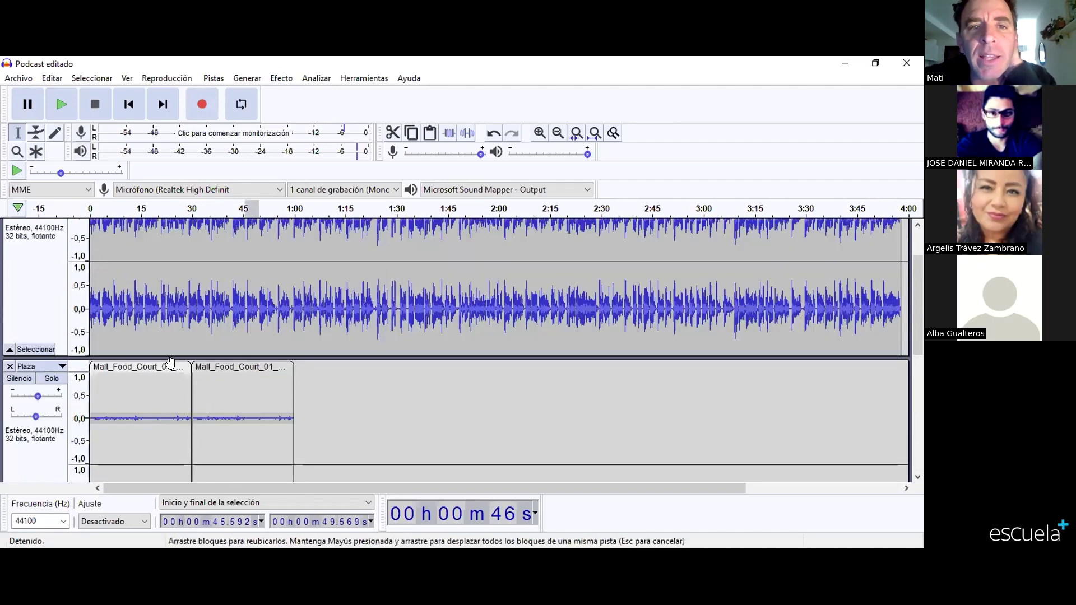
scroll(344, 284, up, 2)
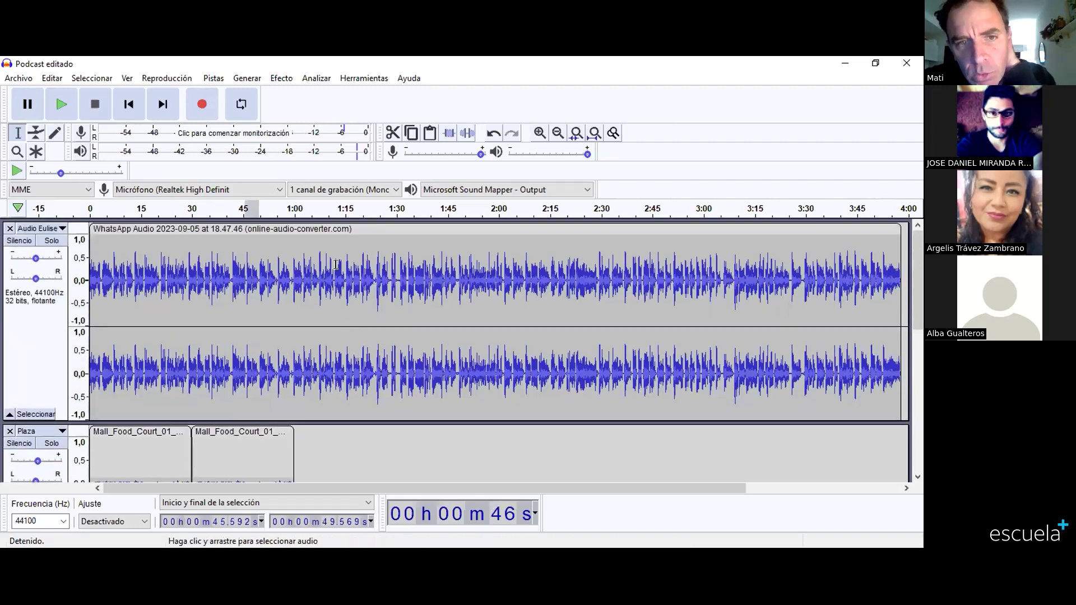
click(396, 242)
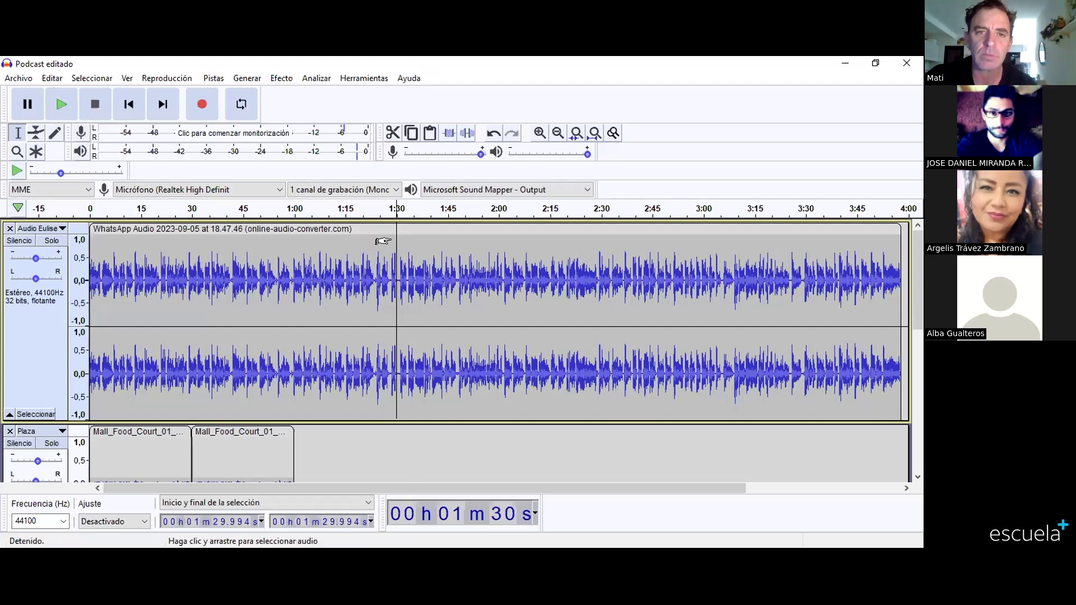
drag(383, 240, 486, 240)
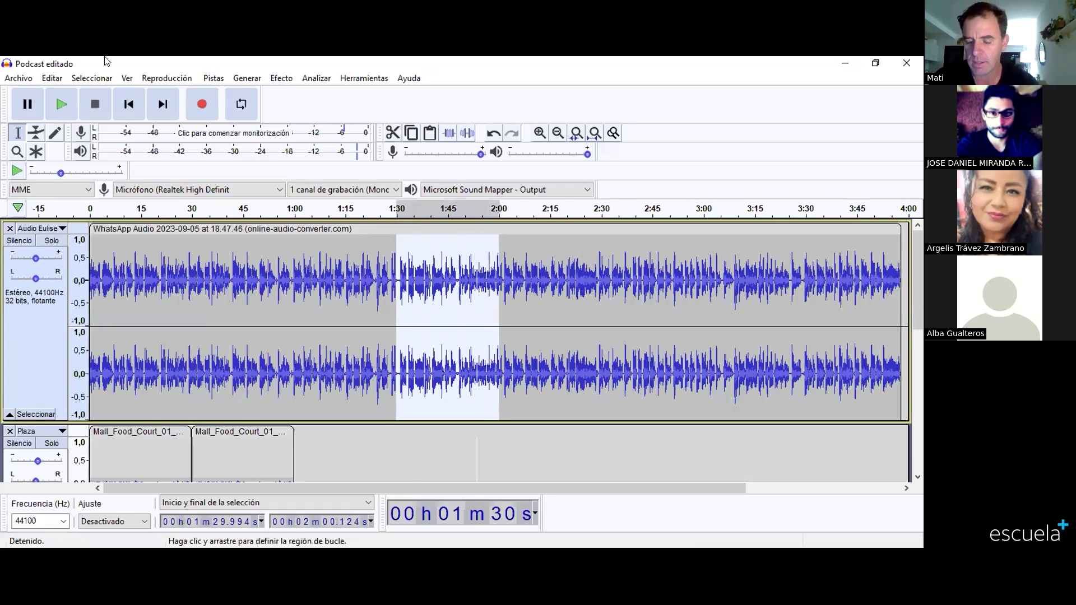
click(55, 78)
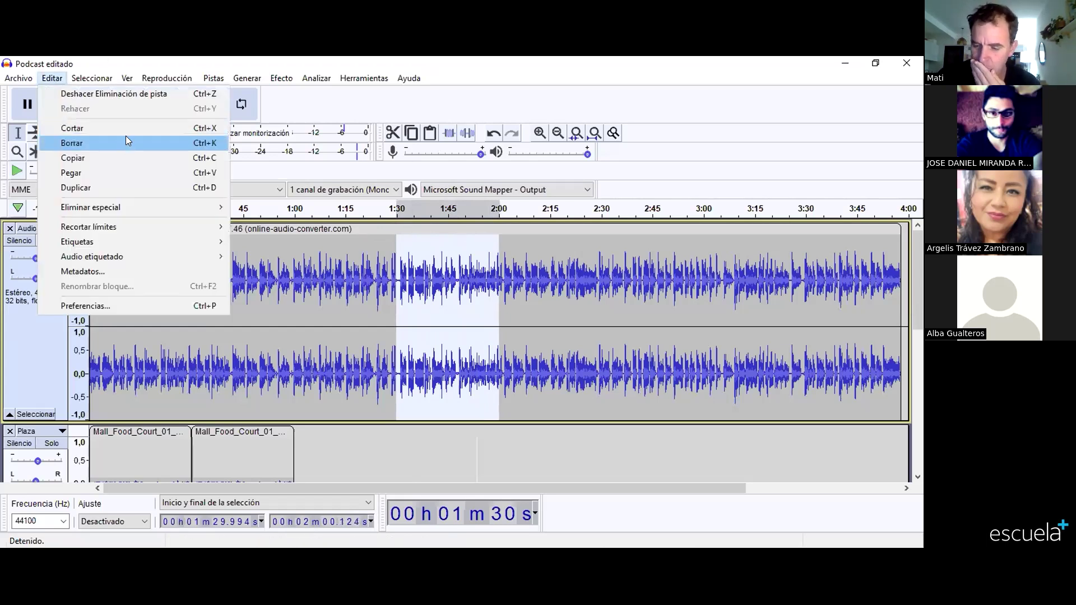
click(126, 128)
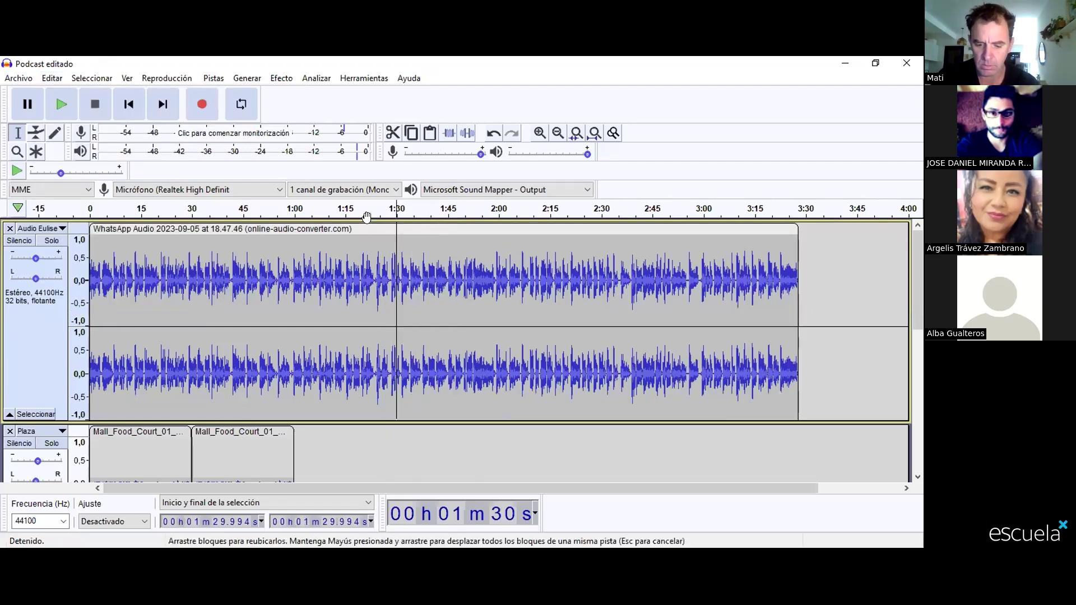
key(ctrl+z)
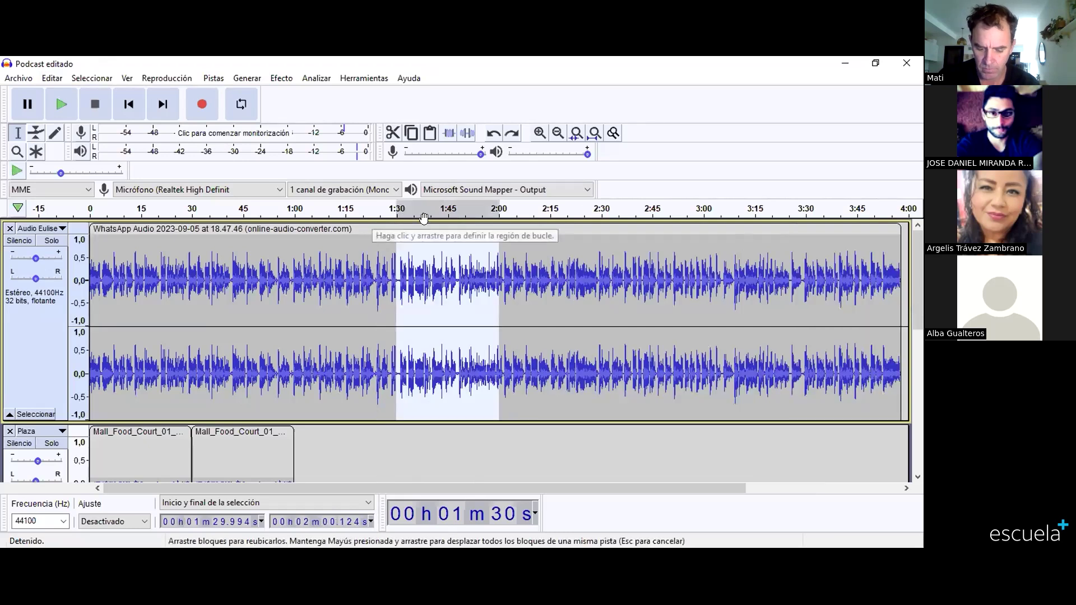
Step: Cut the voice recording from about 1:29 to its end
click(436, 245)
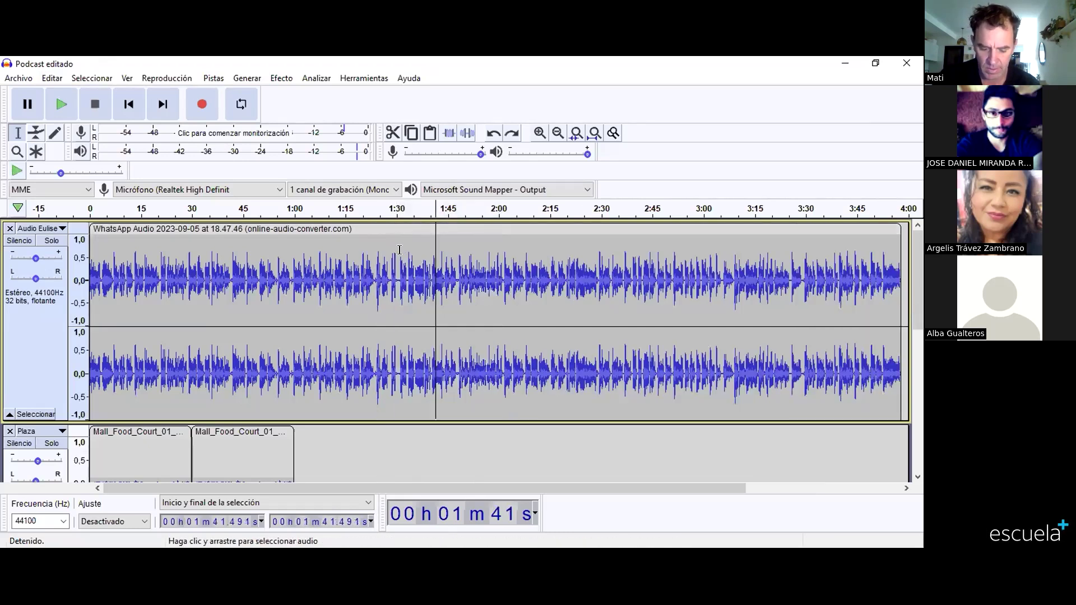
drag(394, 243, 903, 255)
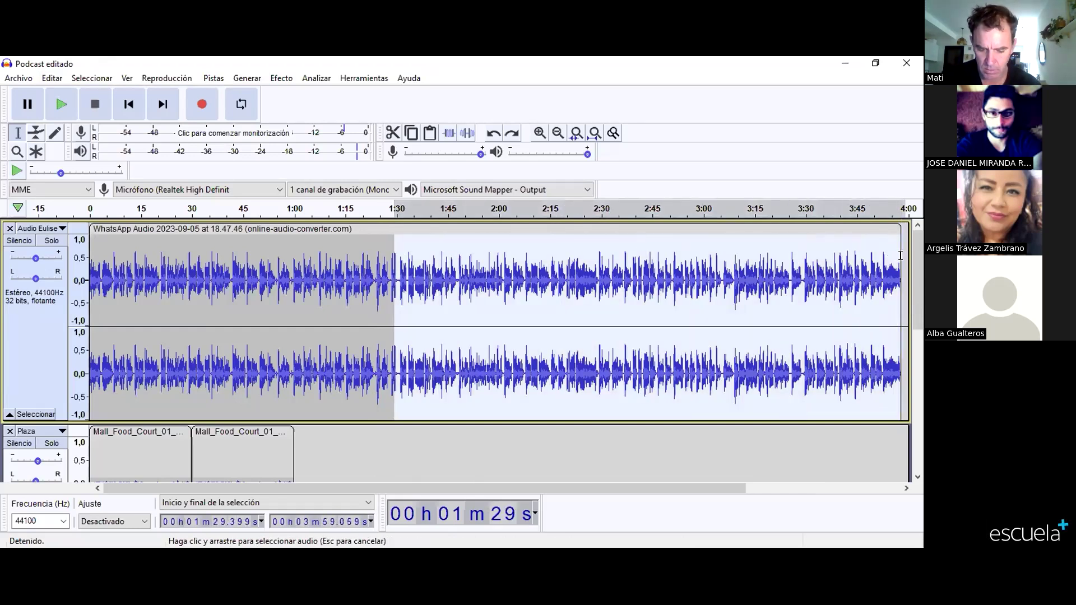
click(53, 78)
click(72, 128)
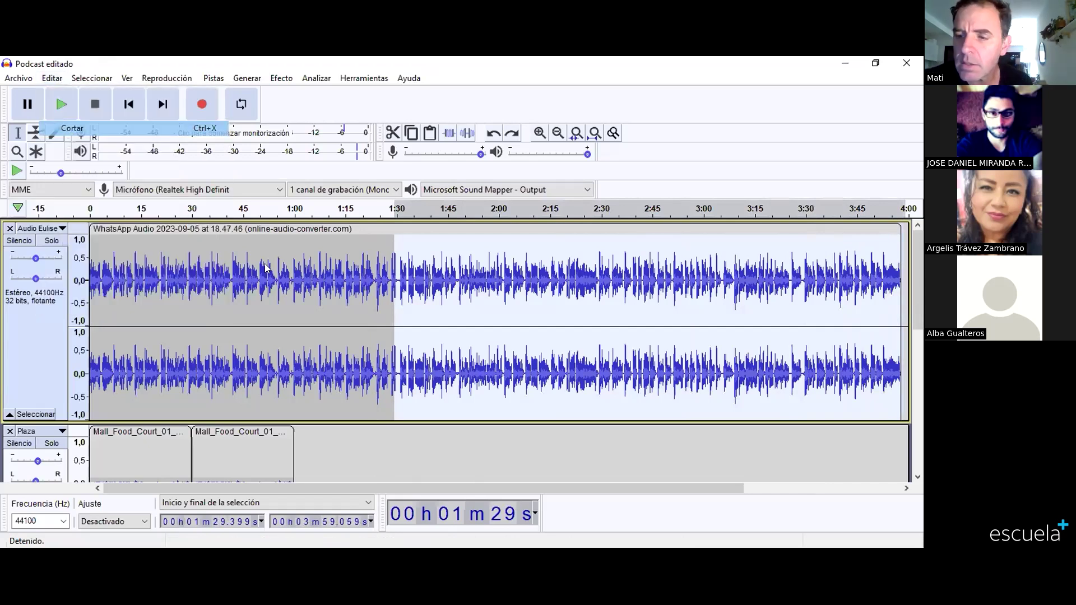
Step: Paste the cut audio into the voice track at about 2:00, leaving a silent gap before it
click(430, 264)
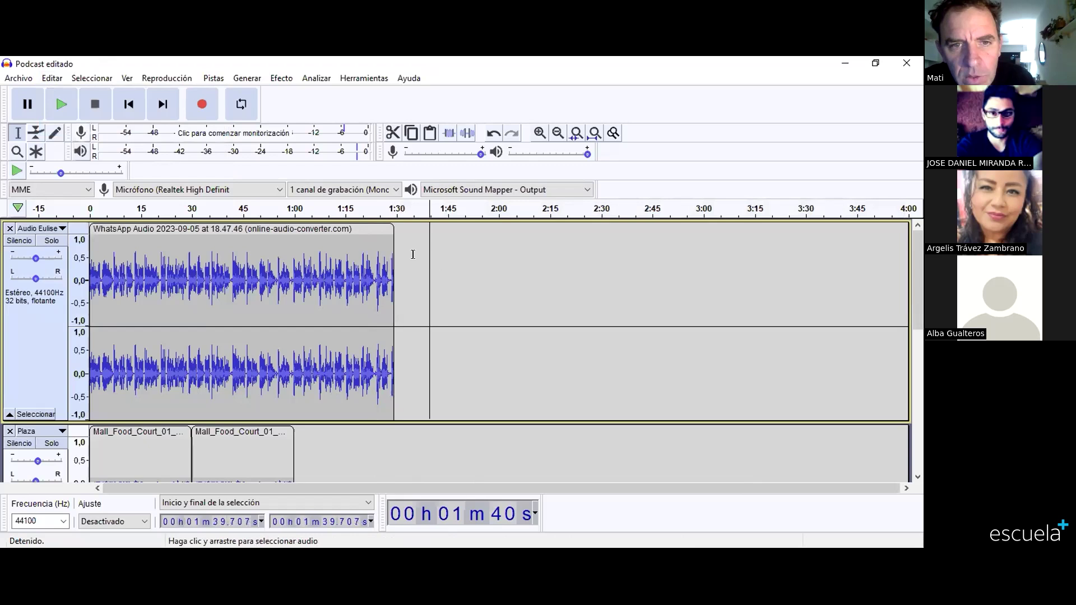
click(497, 251)
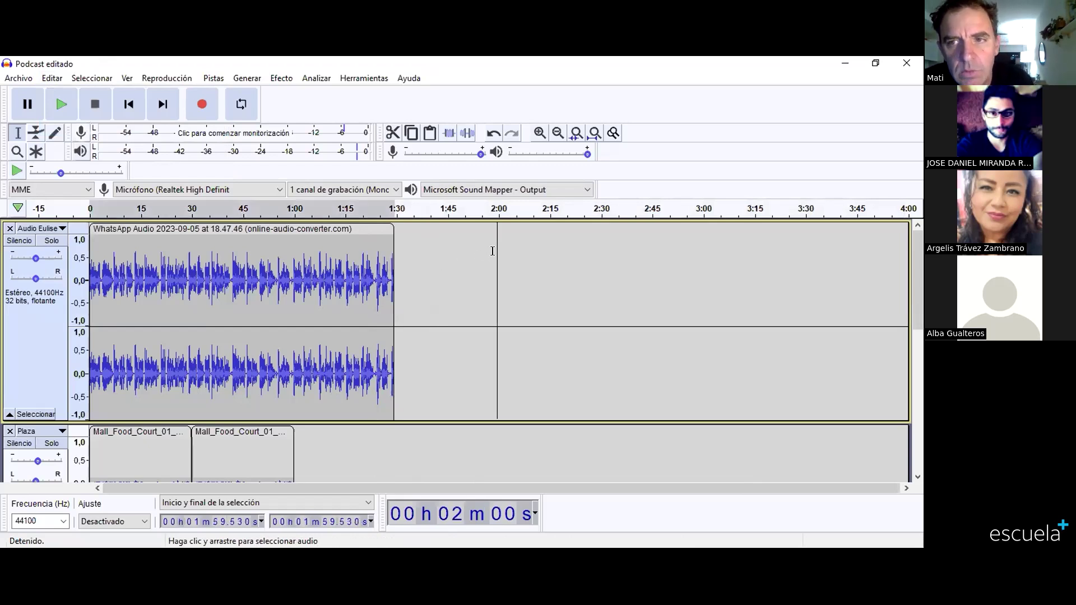
double_click(492, 250)
click(499, 250)
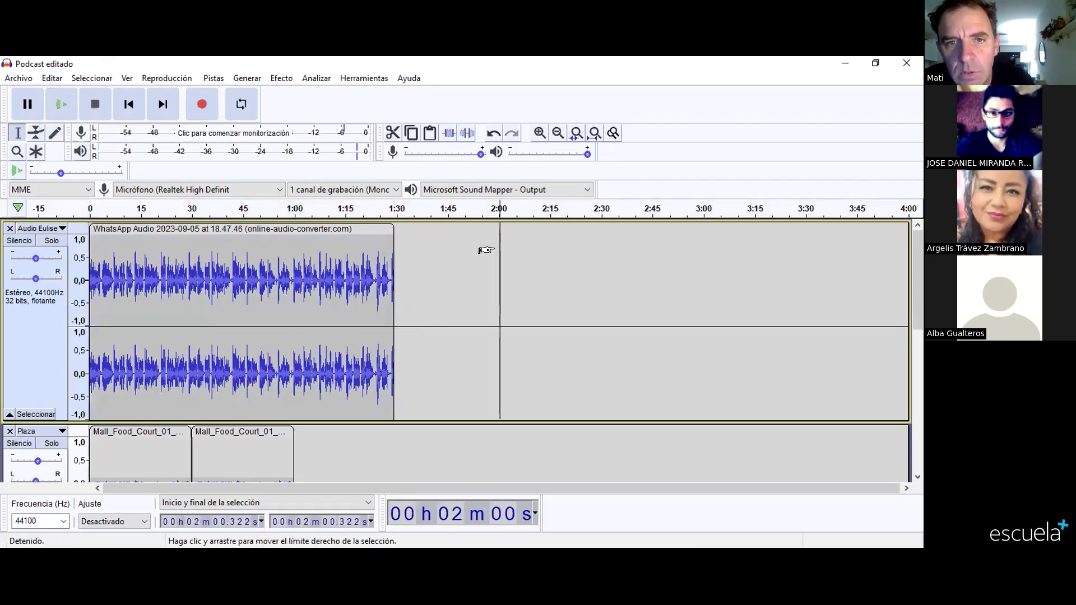
click(49, 78)
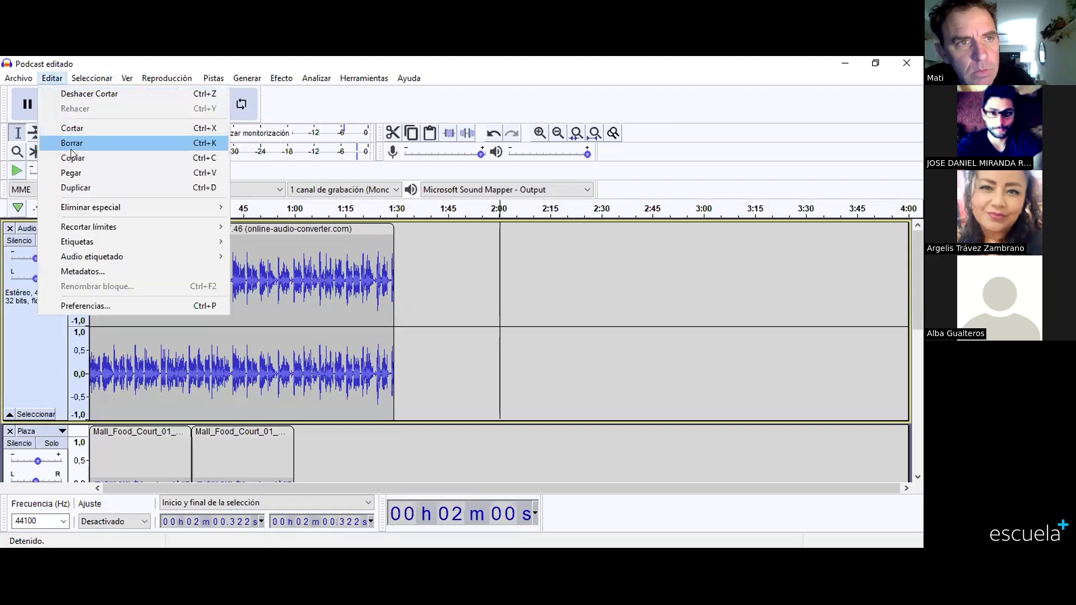
click(79, 174)
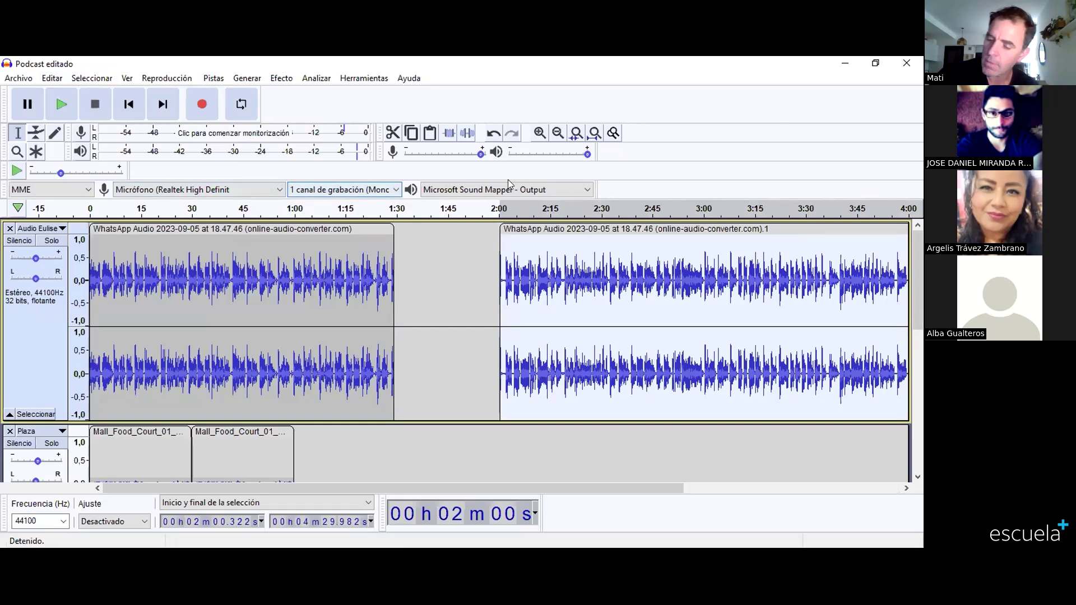
Step: Trim the pasted voice clip's end to about 4:08 and move the clip to start at about 3:04
mouse_move(498, 252)
mouse_down()
mouse_move(800, 241)
mouse_move(489, 259)
mouse_up()
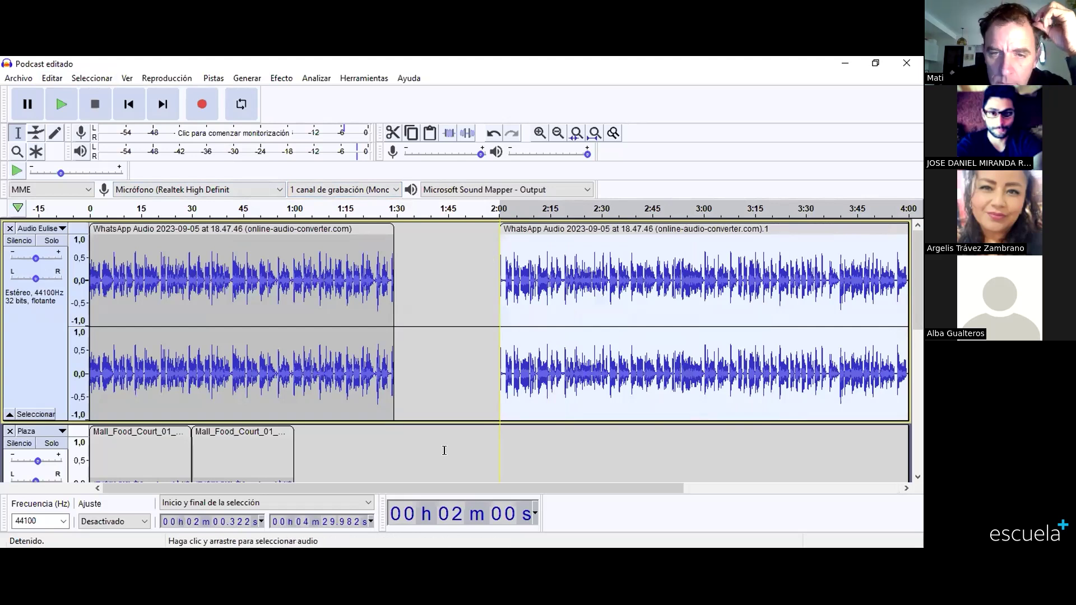
drag(467, 486, 724, 463)
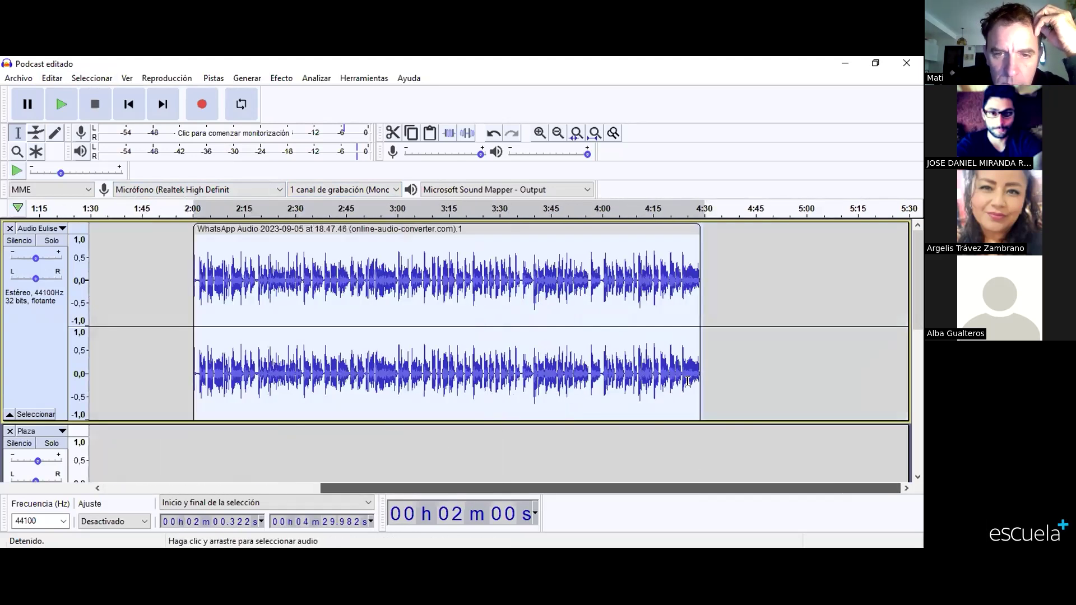
drag(702, 254, 630, 254)
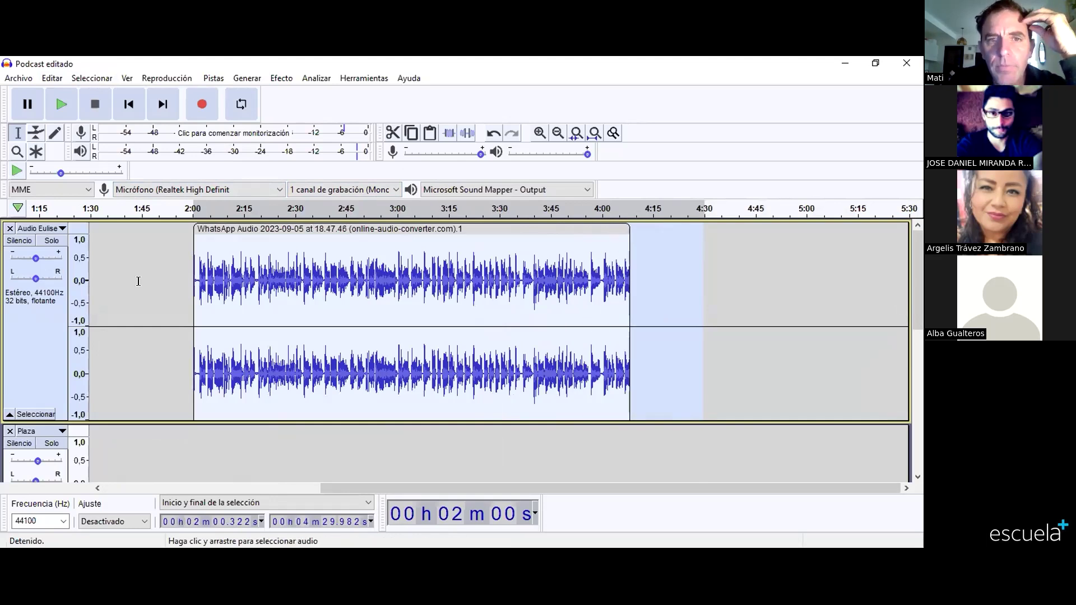
click(118, 275)
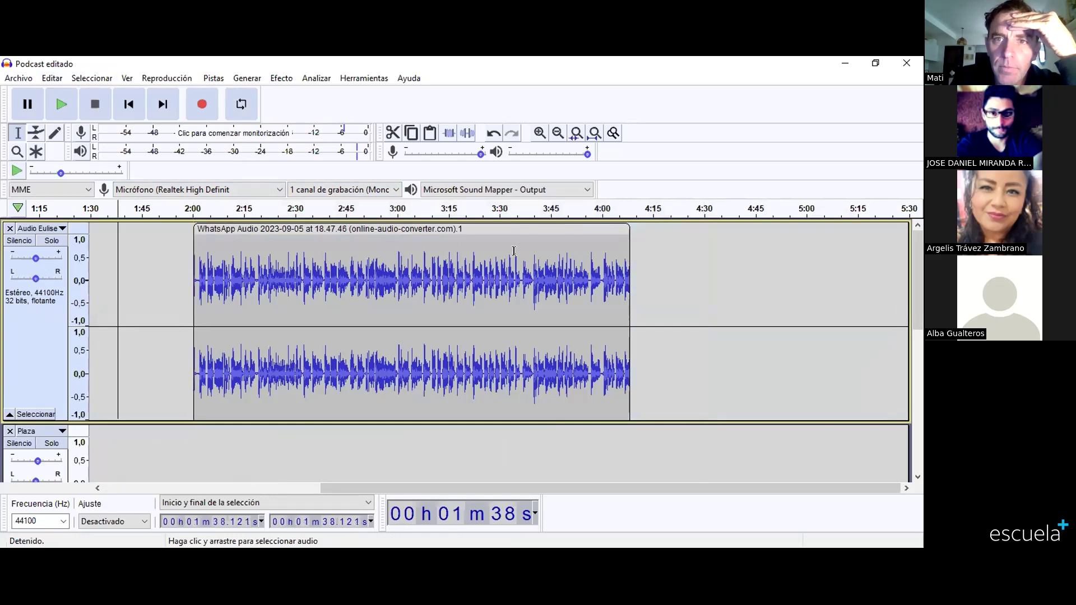
drag(749, 226, 747, 224)
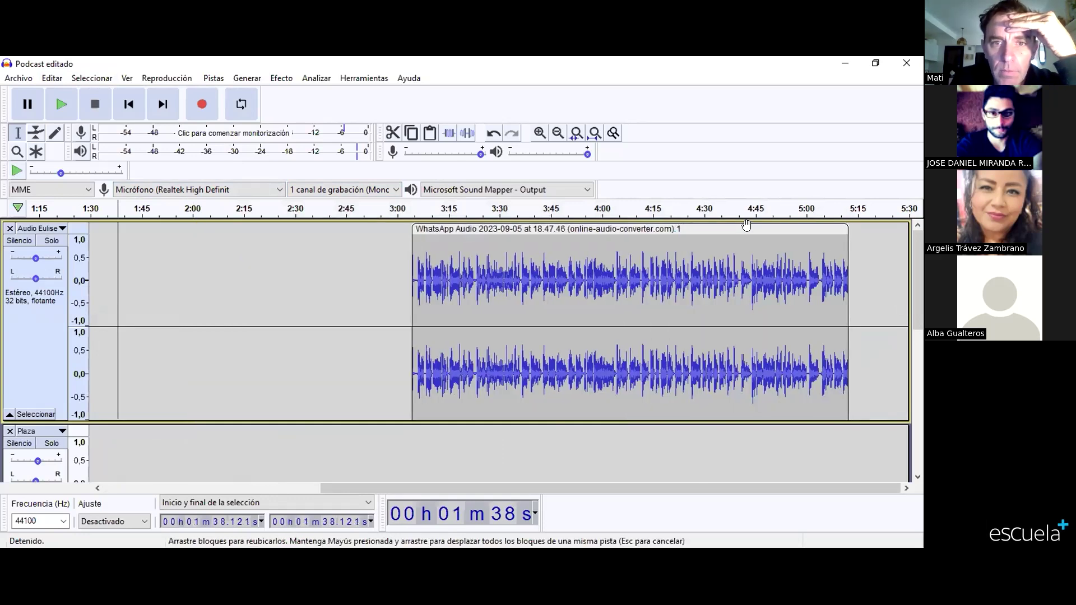
Step: Delete the moved voice clip, keeping only the first voice clip on the track
click(561, 228)
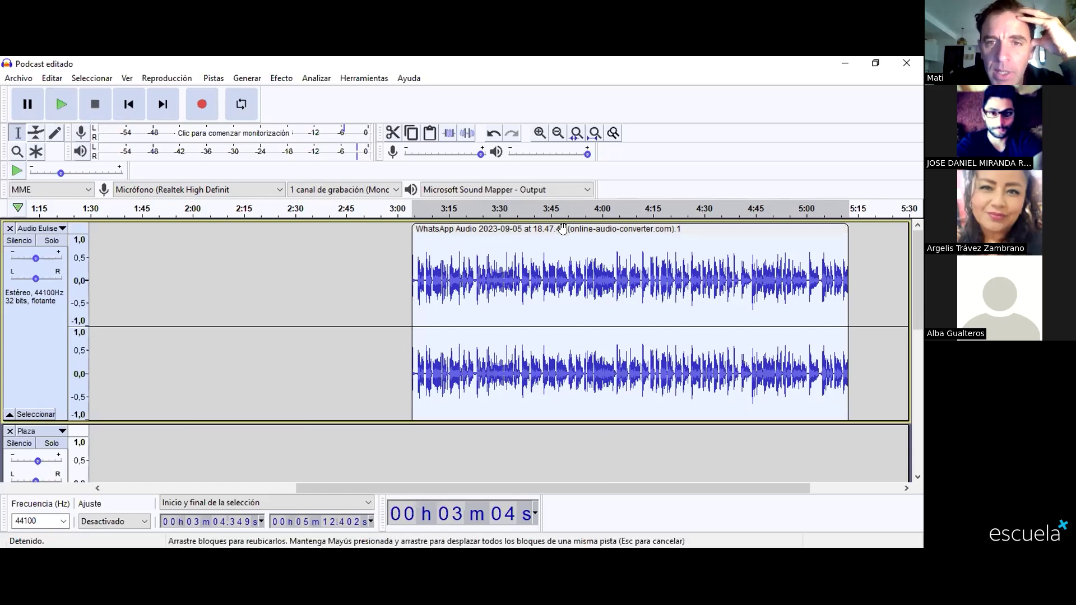
key(Delete)
drag(407, 485, 190, 488)
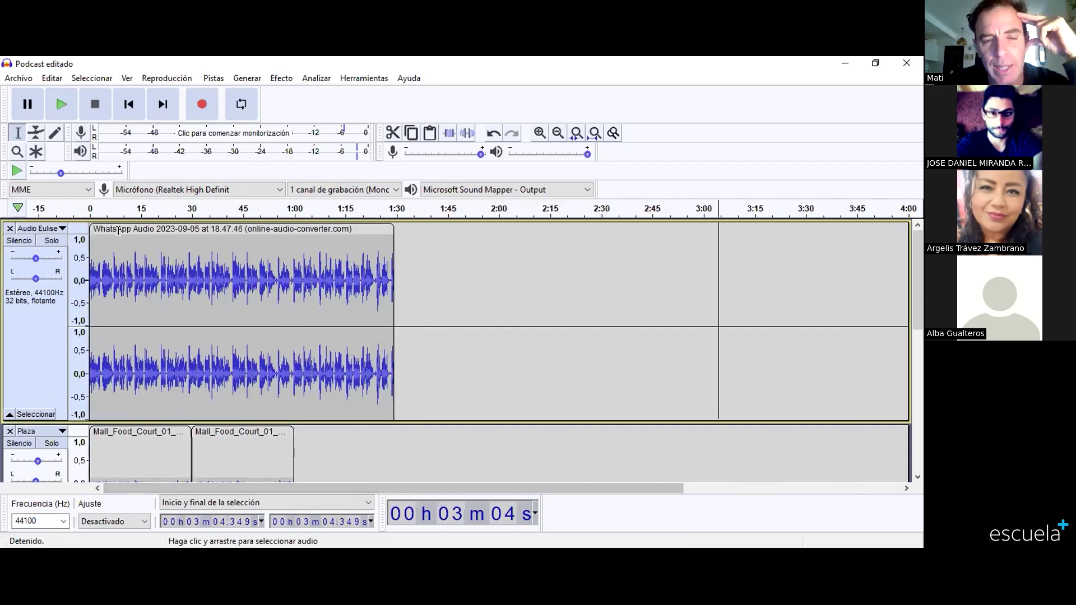
scroll(118, 231, down, 10)
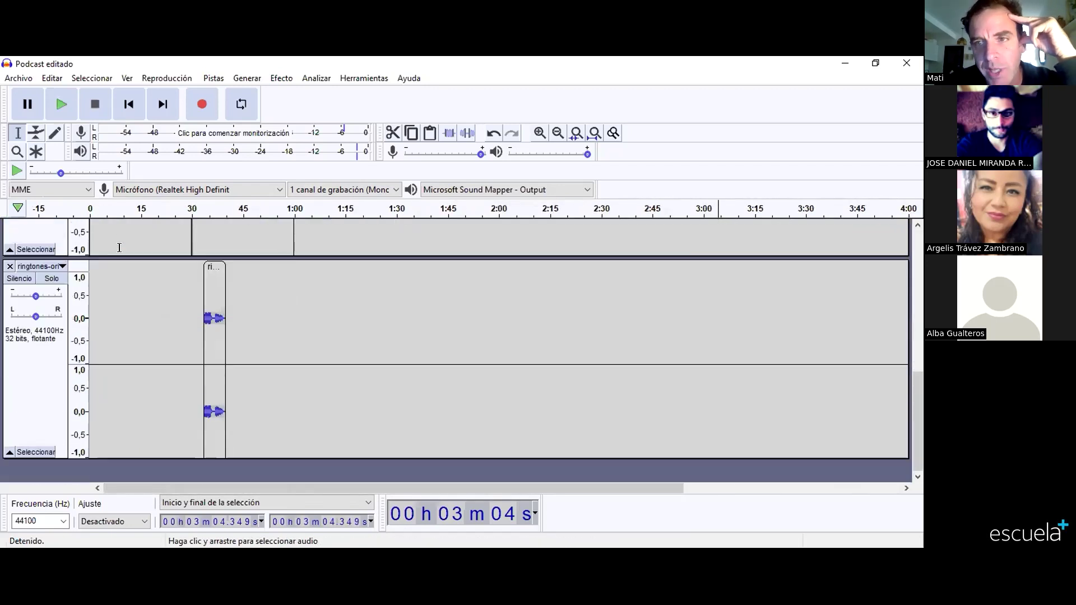
scroll(125, 248, up, 3)
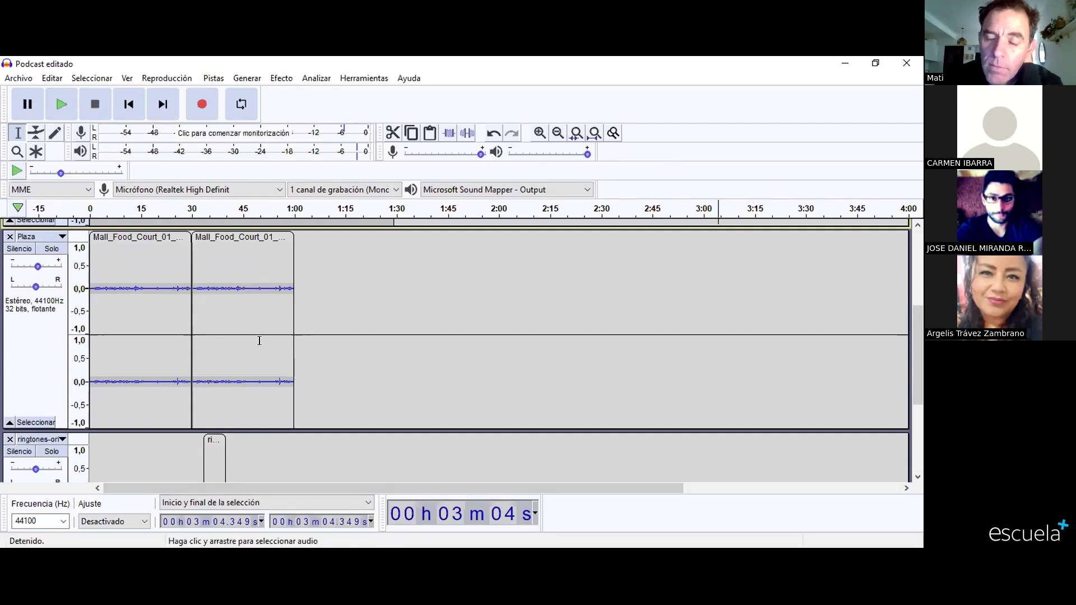
scroll(260, 339, up, 3)
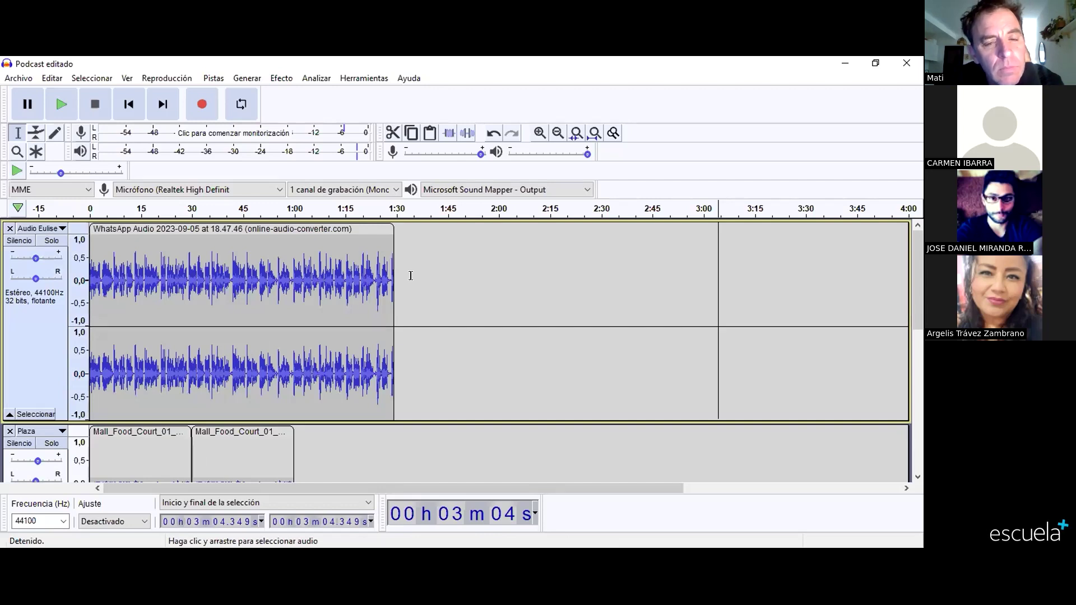
scroll(411, 273, down, 5)
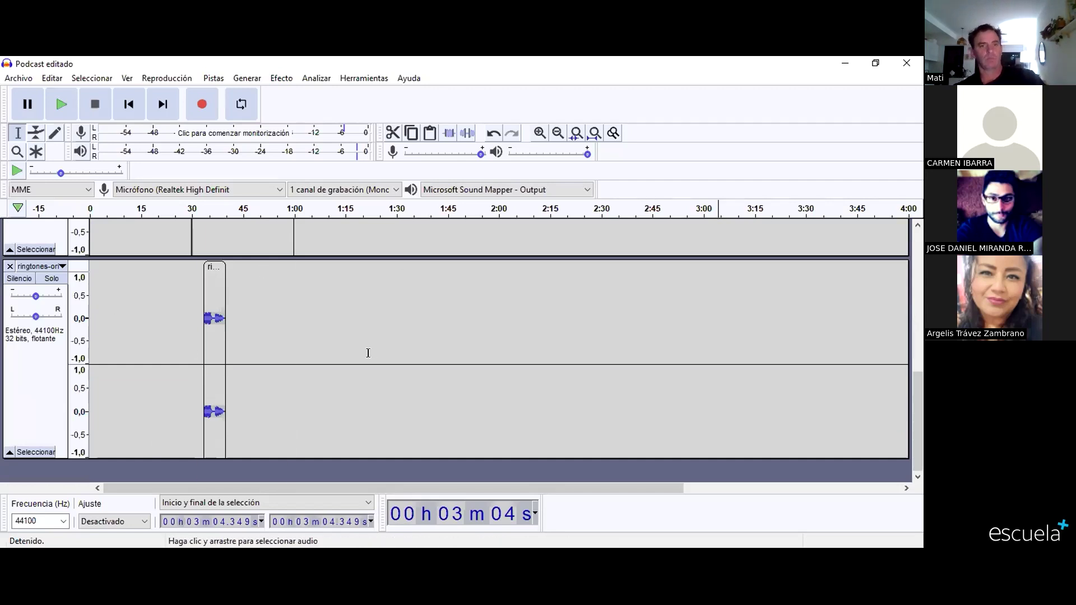
Step: Start an audio import and open the MUSICA folder on the desktop
scroll(366, 351, up, 3)
scroll(365, 351, up, 2)
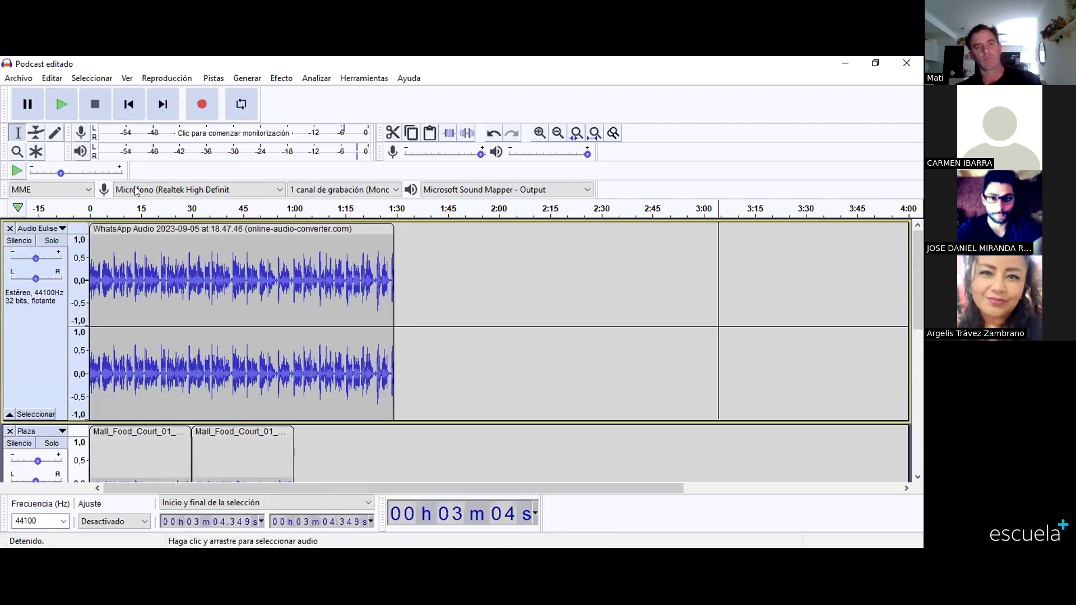
click(18, 78)
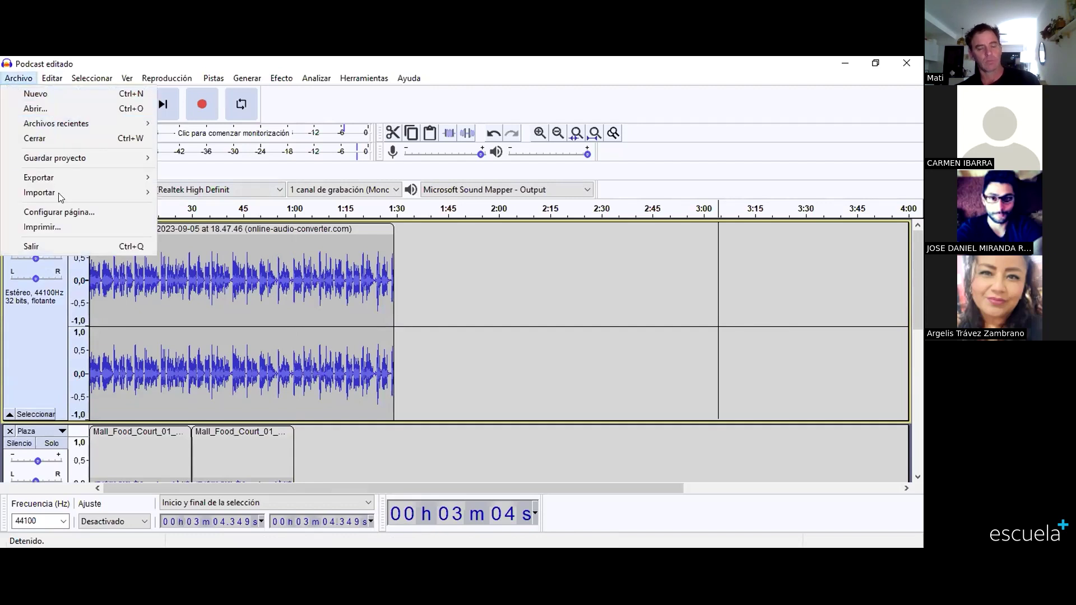
click(61, 193)
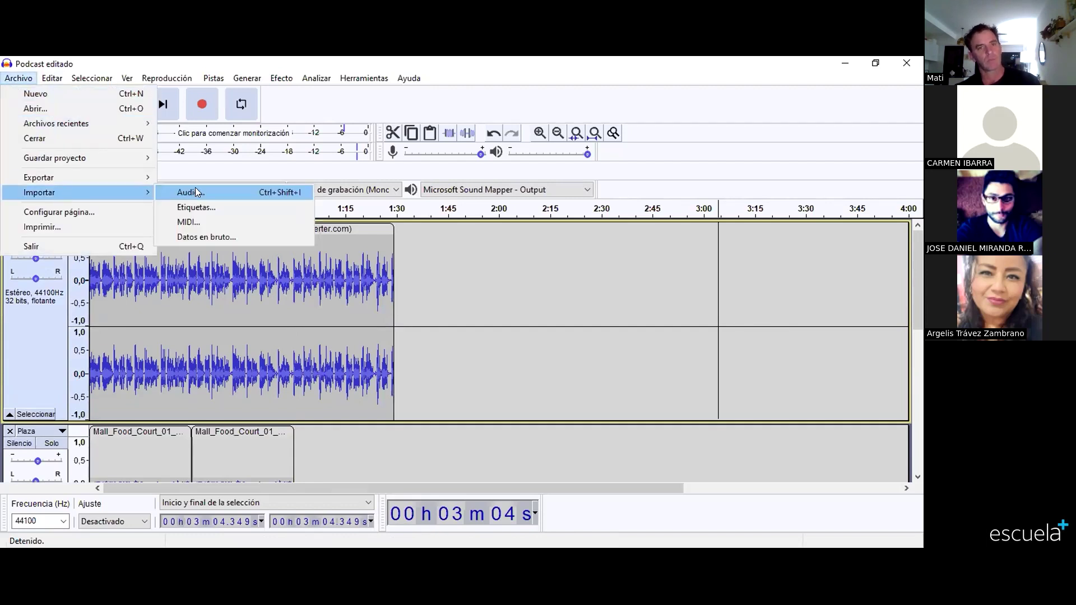
click(194, 193)
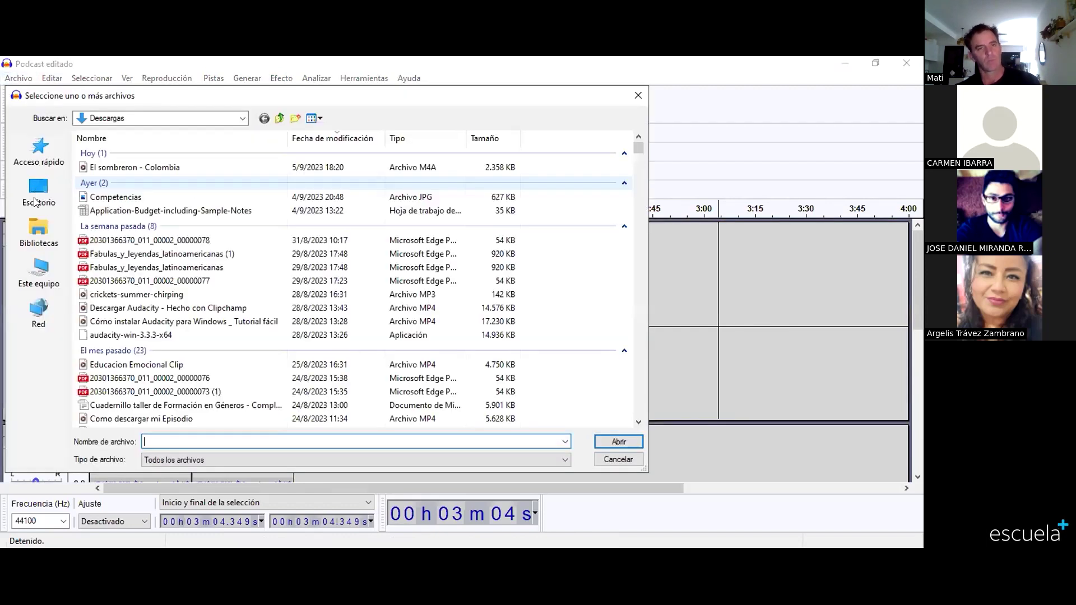
click(32, 194)
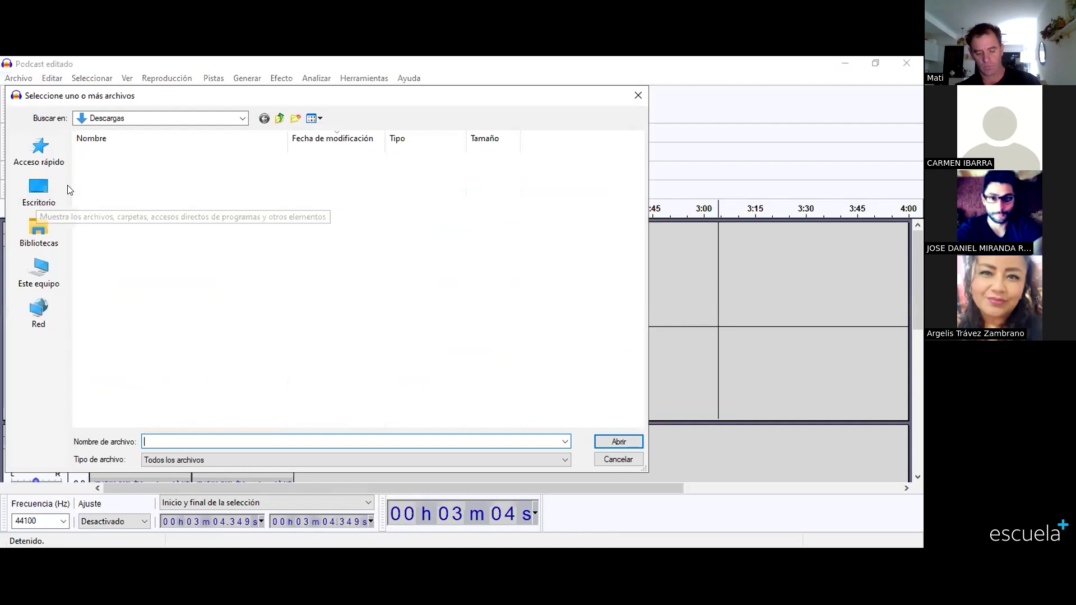
click(29, 190)
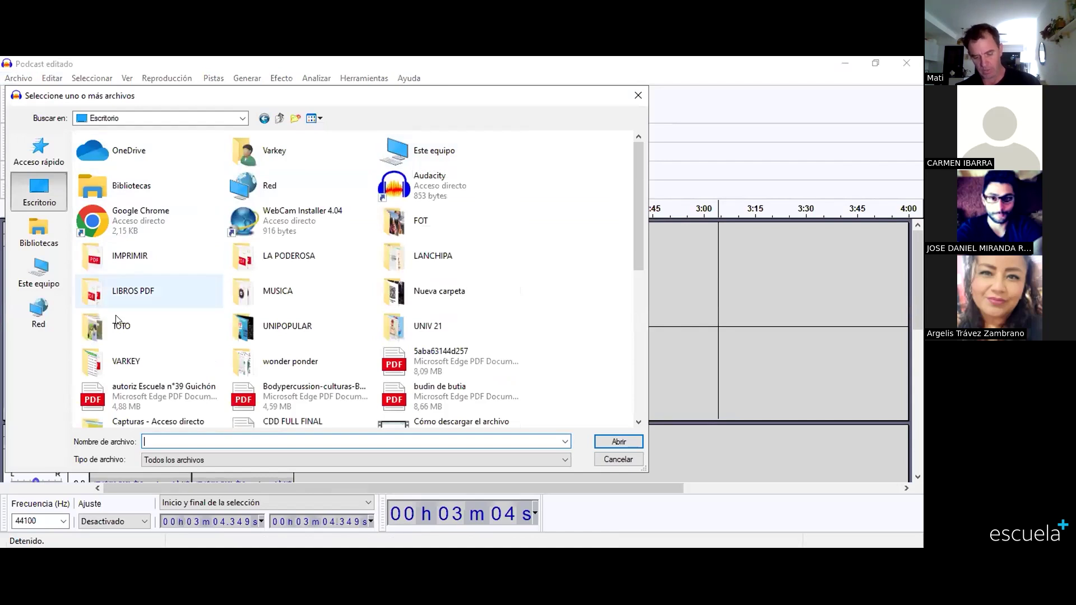
click(230, 297)
double_click(230, 294)
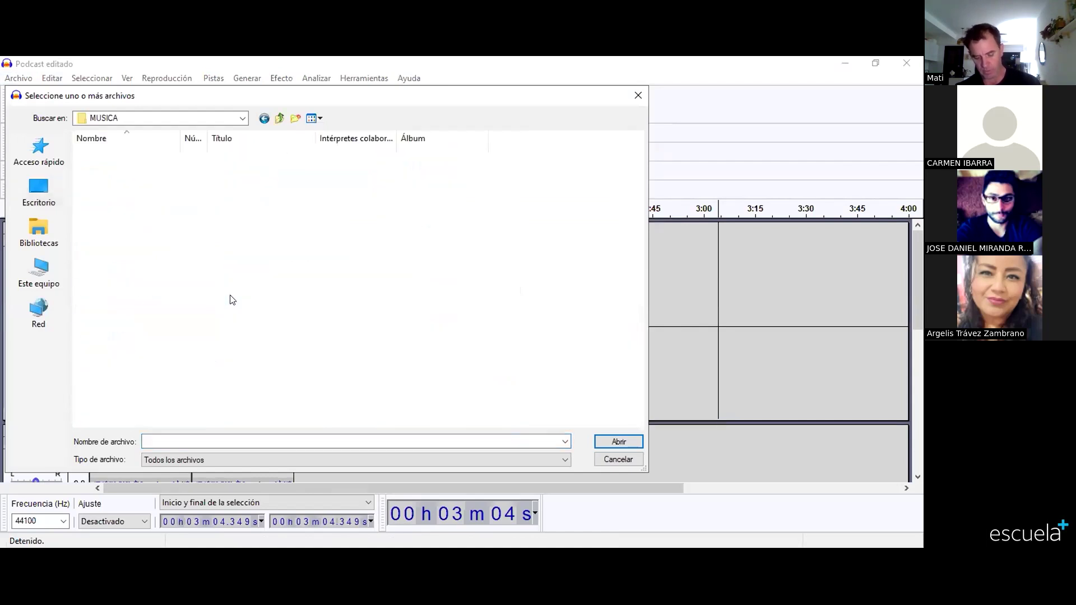
Step: Widen the file name column and import "y2mate.com - Cumbietón Rutero" as a new track
drag(206, 132, 399, 168)
click(186, 164)
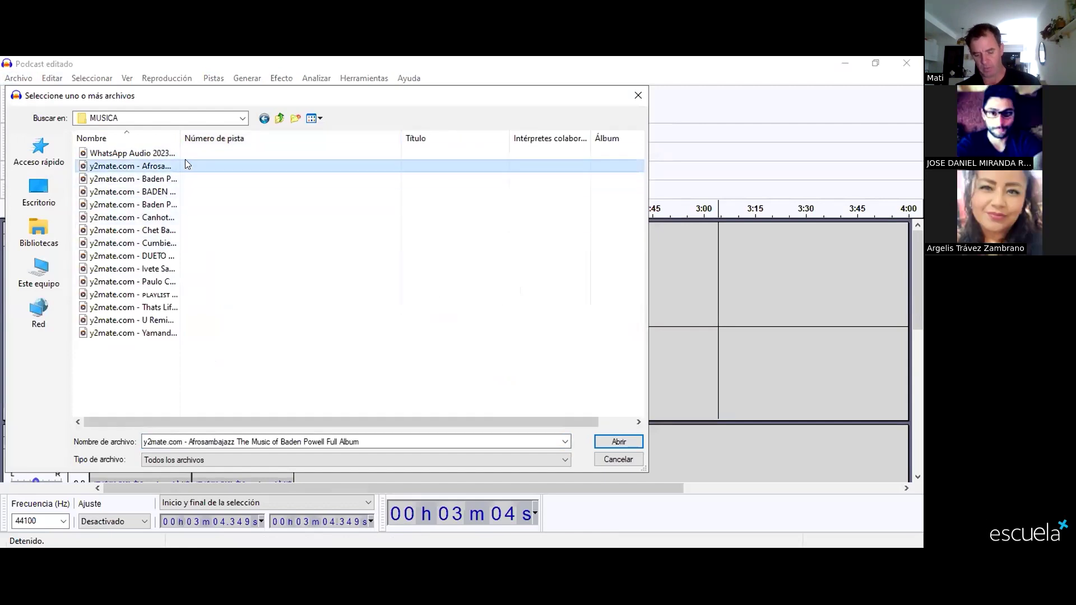
click(174, 139)
drag(179, 133, 319, 137)
click(197, 244)
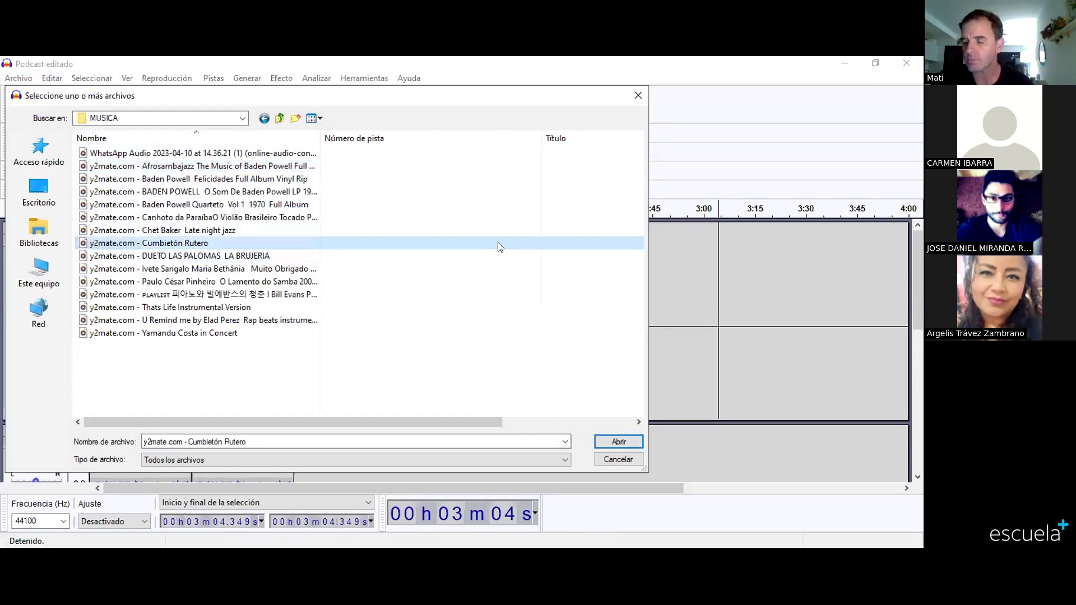
click(607, 443)
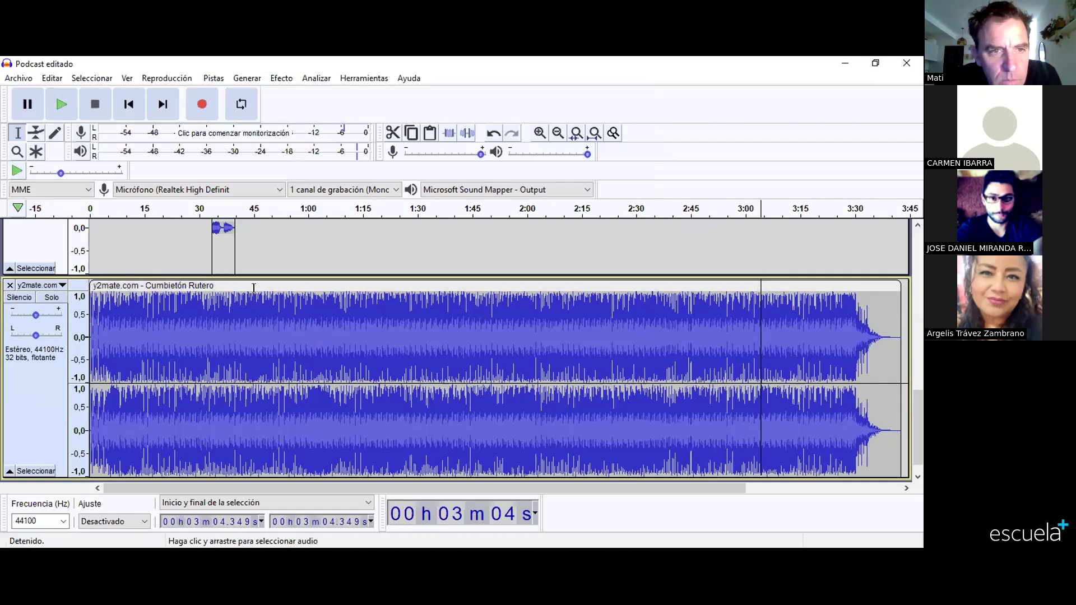
Step: Lower the whole Cumbietón Rutero clip's volume envelope to about 0.4
click(36, 134)
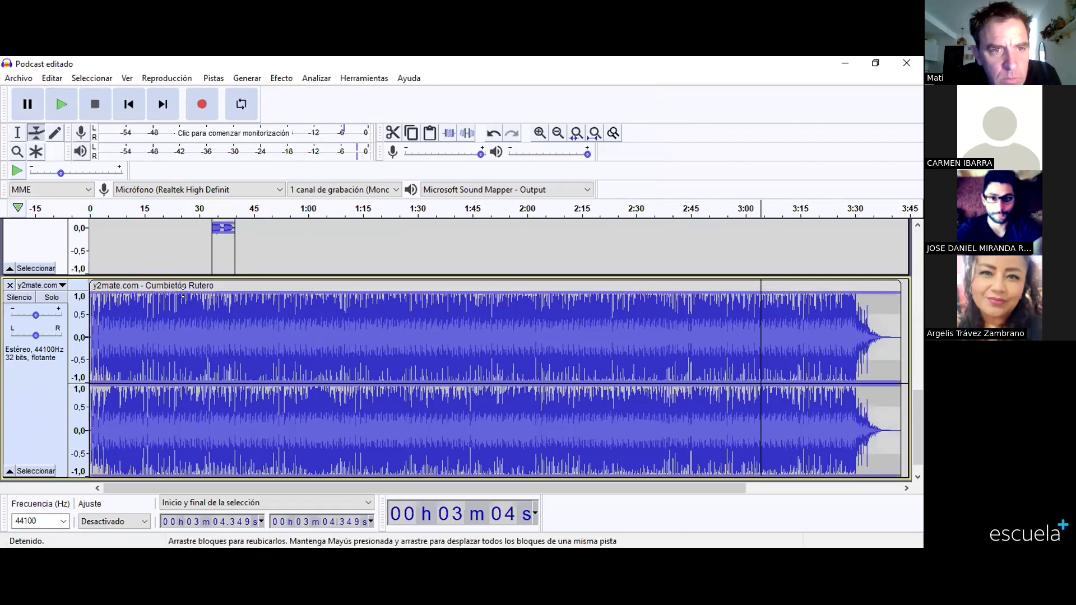
drag(185, 292, 188, 310)
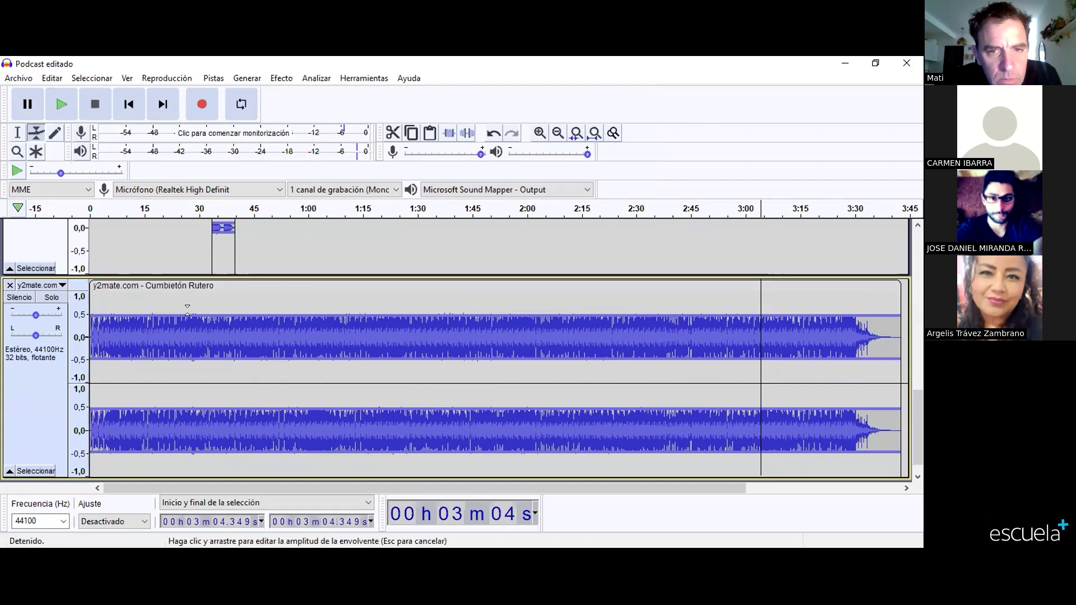
drag(187, 310, 188, 310)
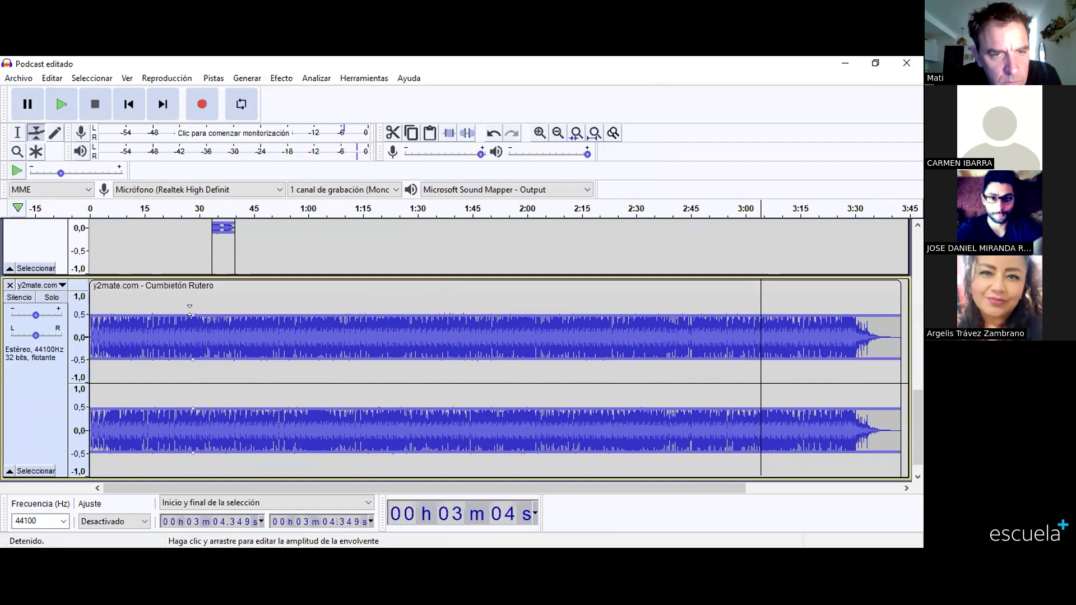
drag(190, 311, 189, 315)
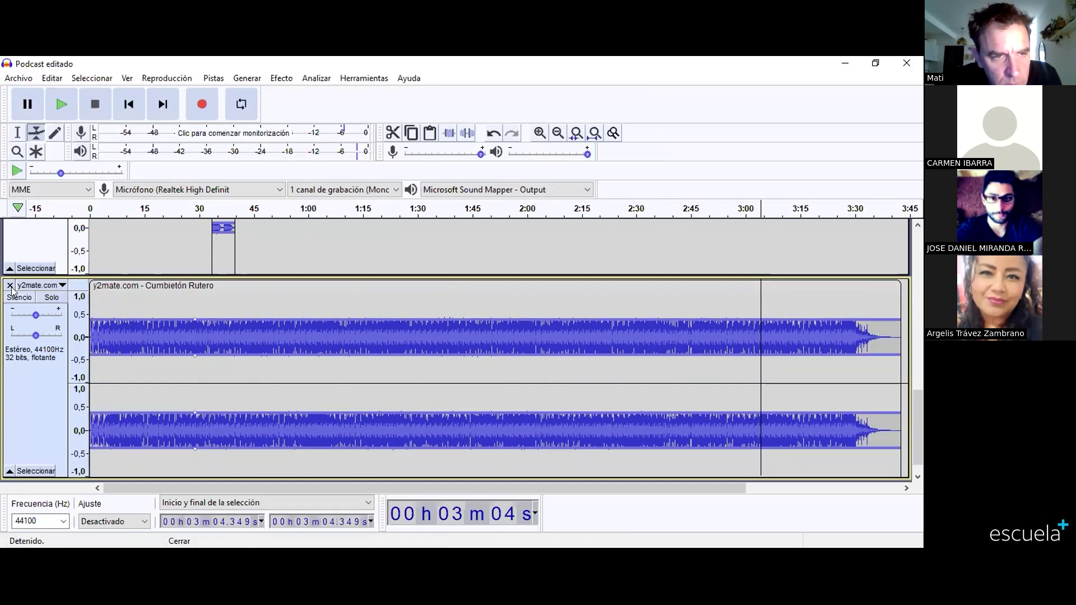
Step: Move the Cumbietón Rutero clip along its own track to start at about 1:15
click(16, 133)
drag(285, 285, 443, 274)
scroll(443, 275, up, 5)
scroll(442, 274, down, 3)
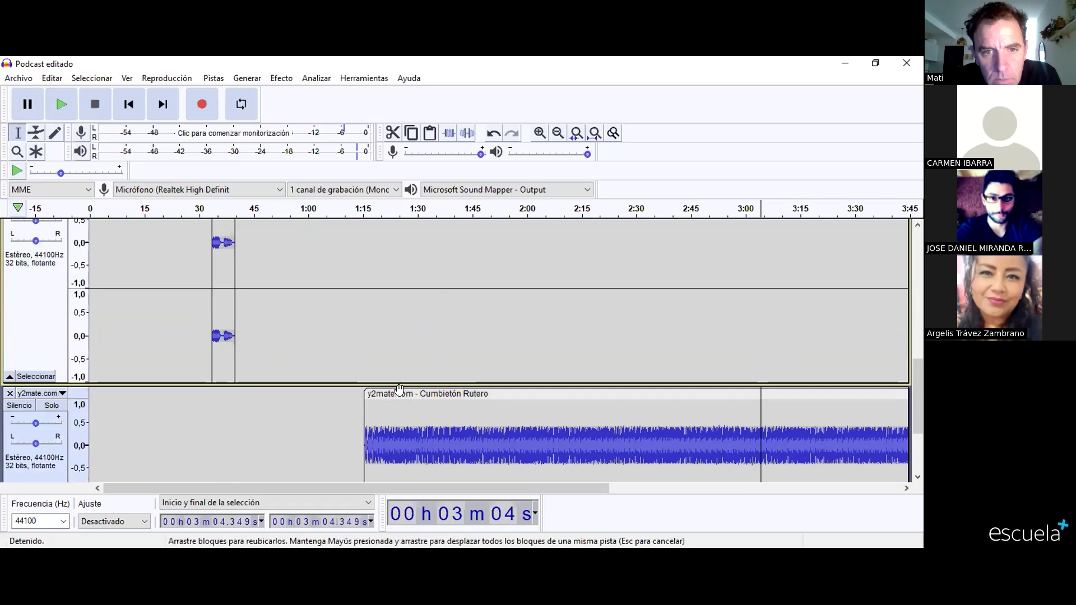
scroll(385, 370, up, 10)
scroll(385, 370, down, 10)
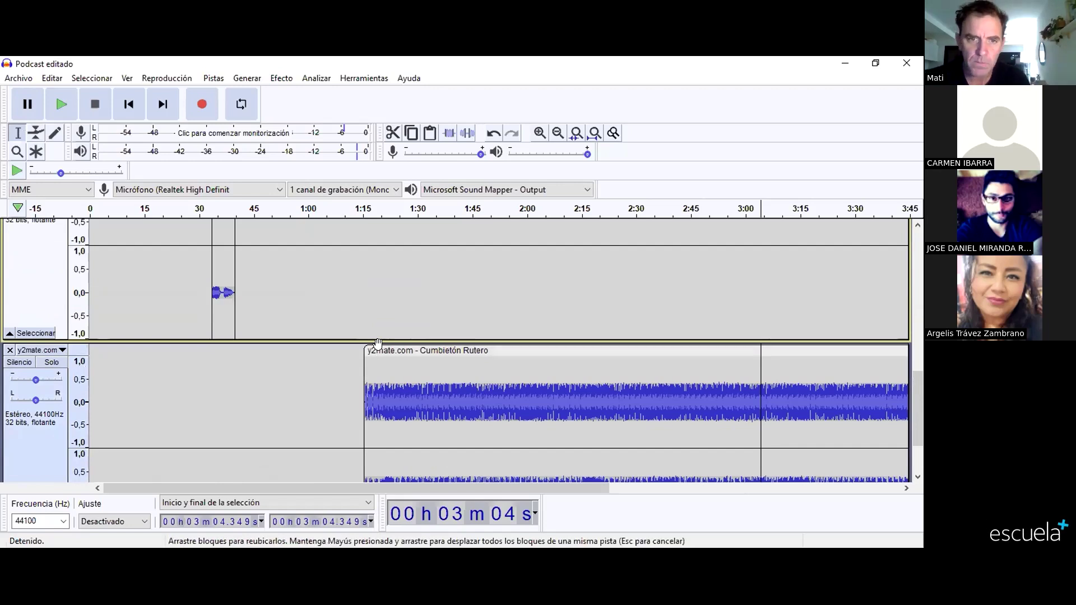
Step: Cut the entire Cumbietón Rutero clip from its own track
click(378, 344)
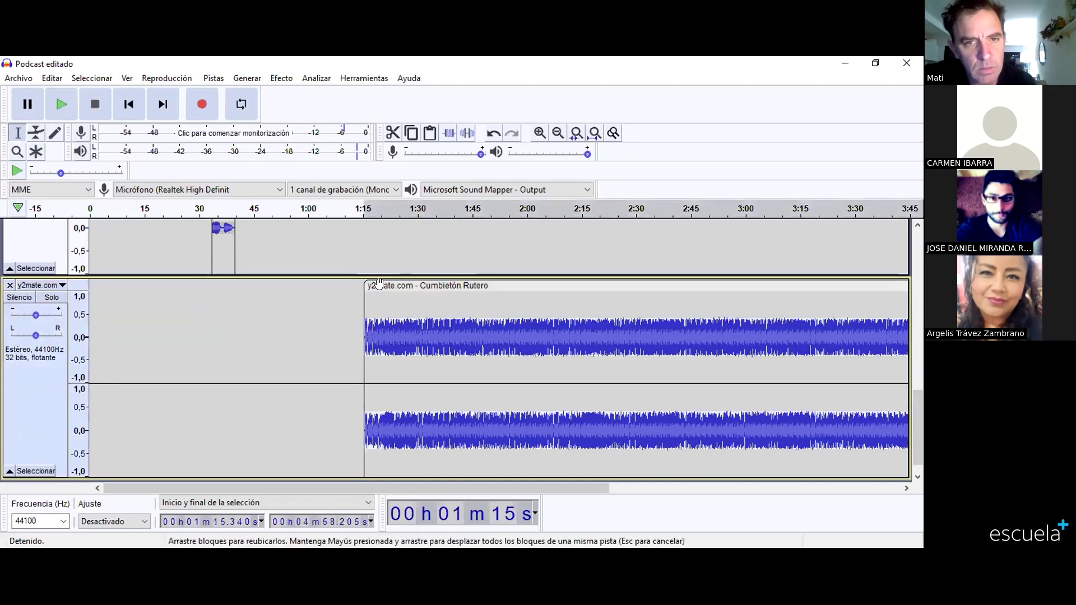
click(53, 78)
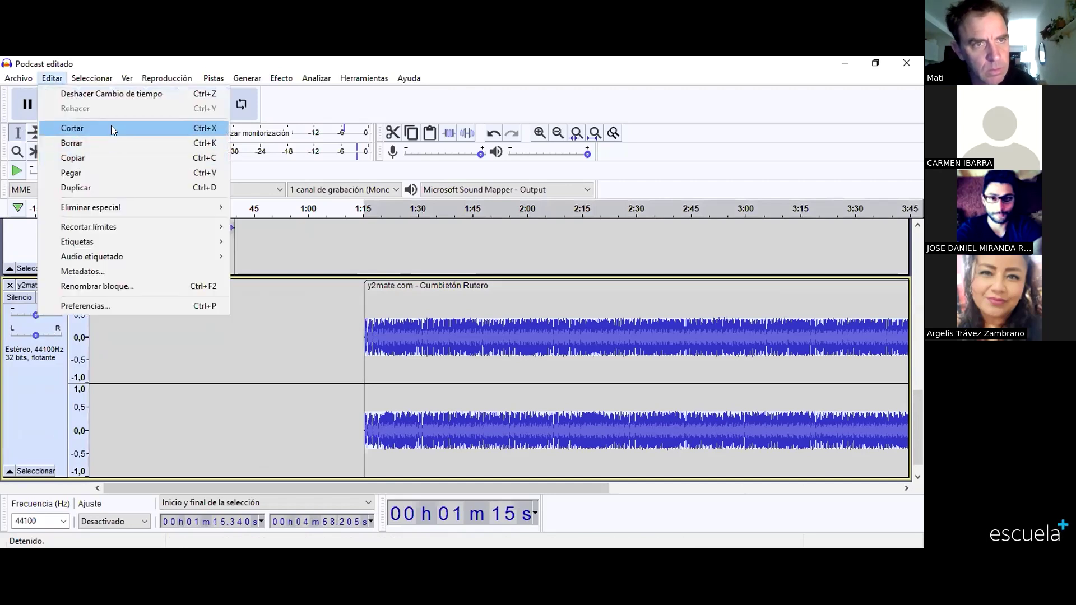
click(111, 128)
scroll(301, 340, up, 2)
scroll(301, 341, up, 6)
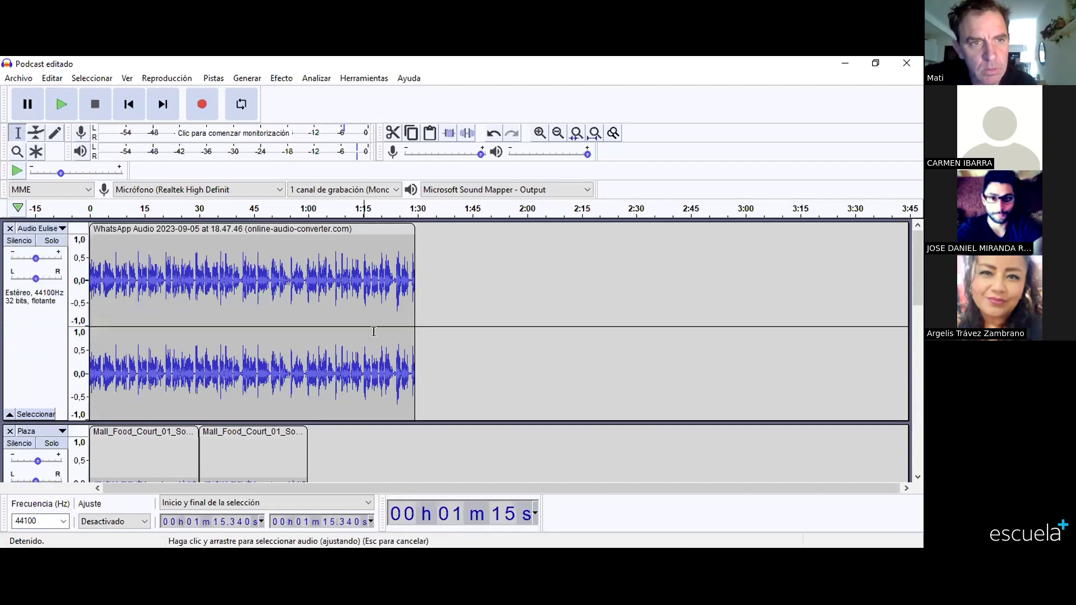
Step: Paste the music clip into the Plaza track at about 1:06, after the food court clips
scroll(334, 396, down, 5)
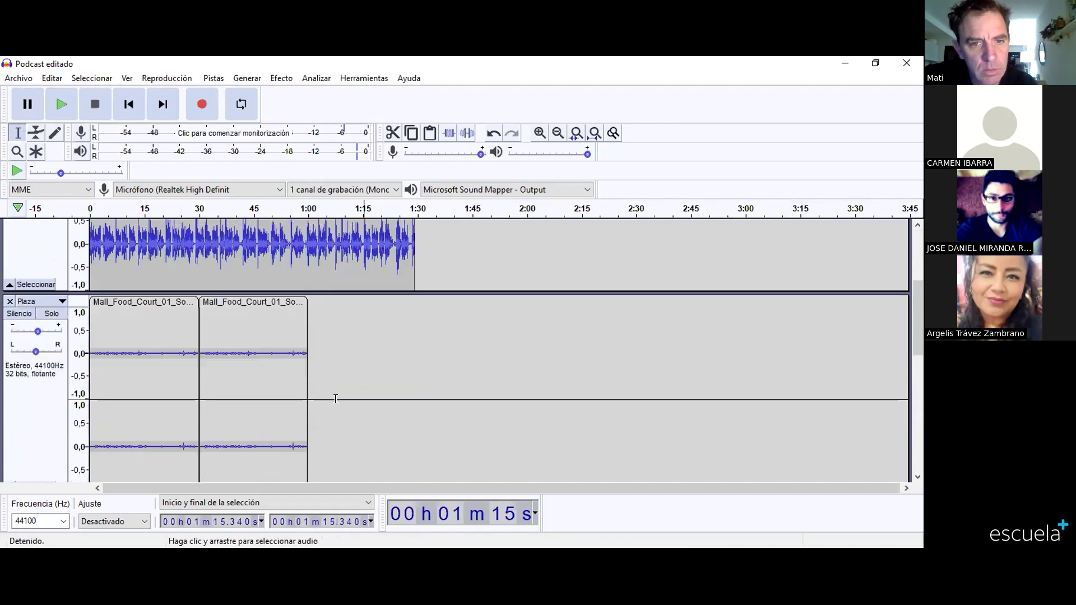
click(332, 312)
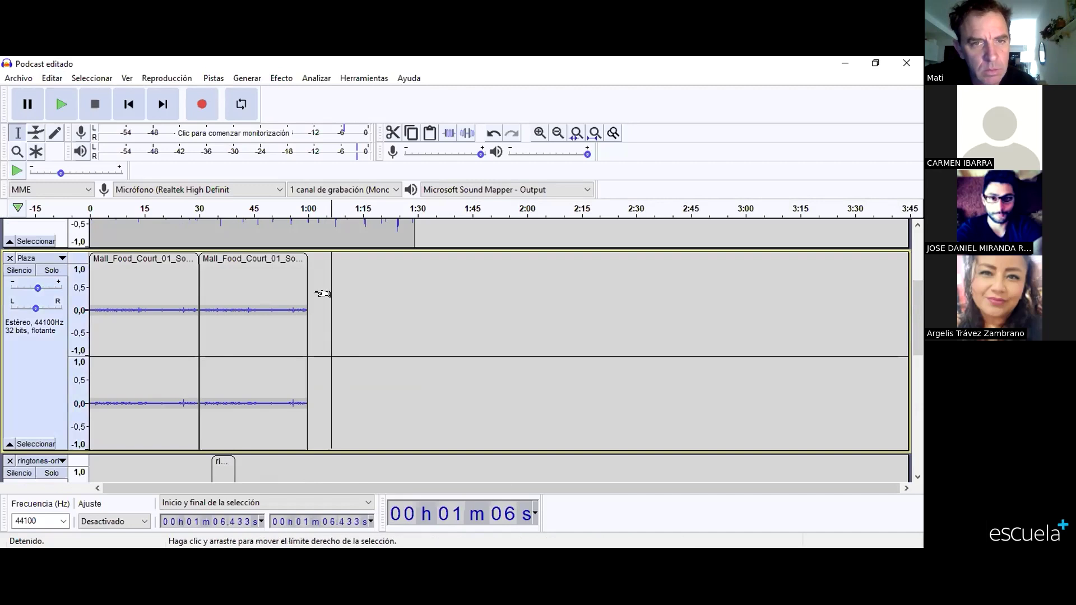
click(18, 78)
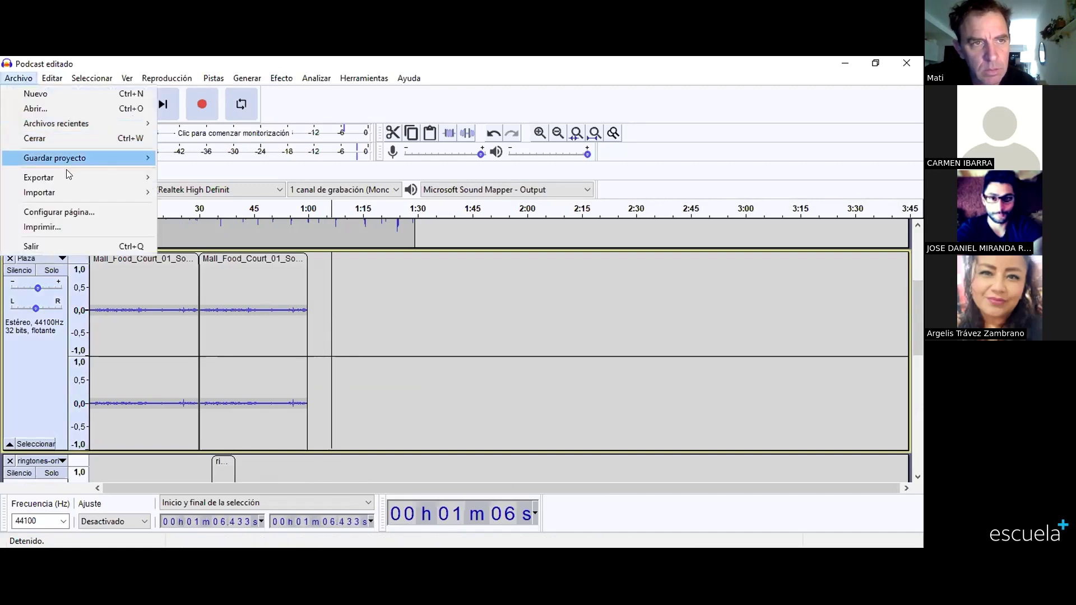
mouse_move(52, 78)
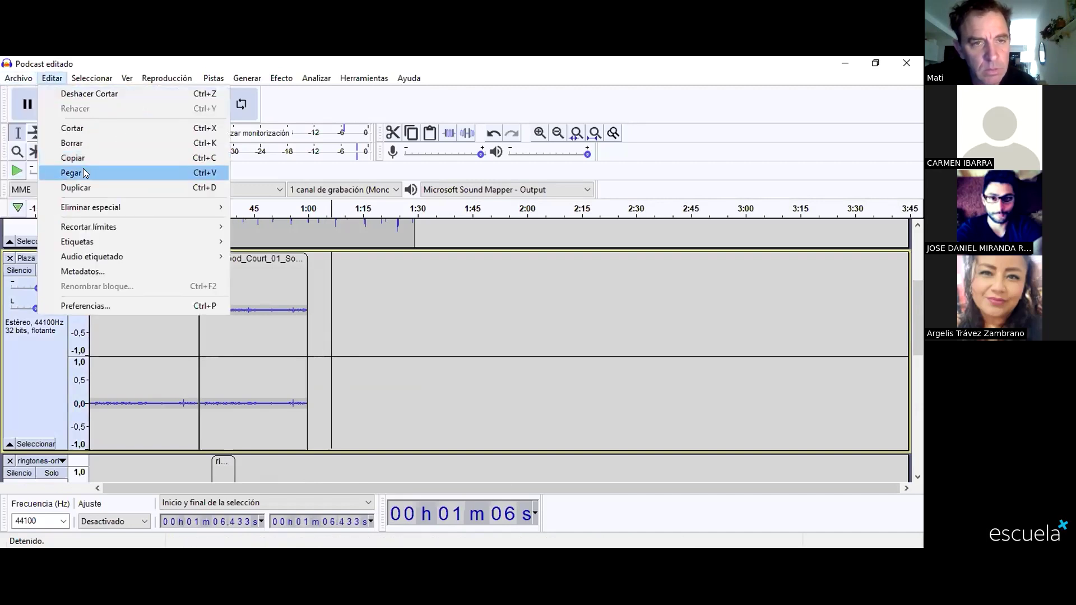
click(384, 260)
scroll(373, 279, up, 3)
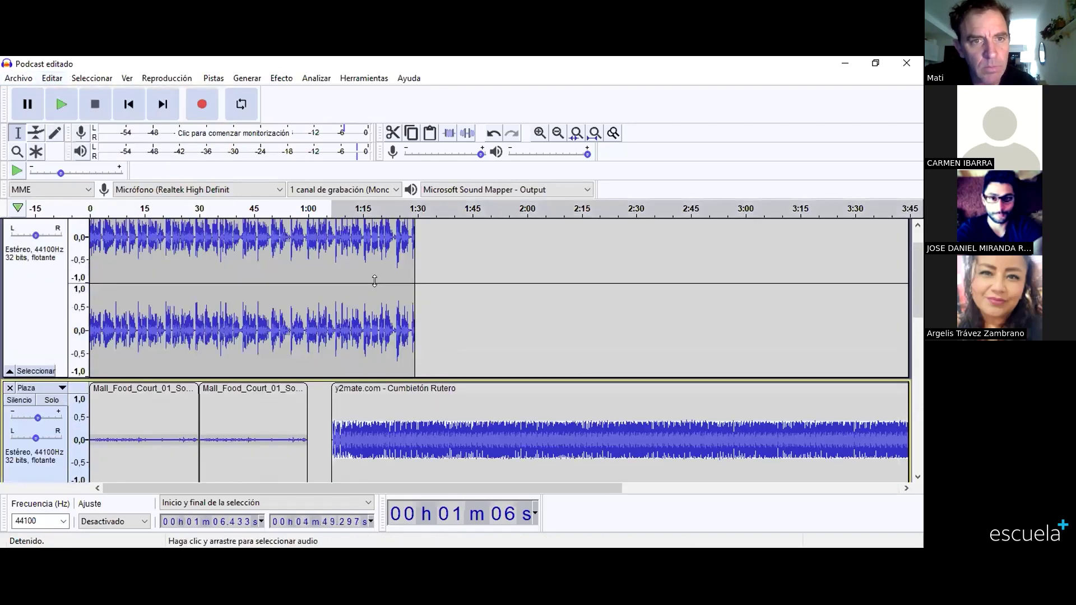
click(369, 268)
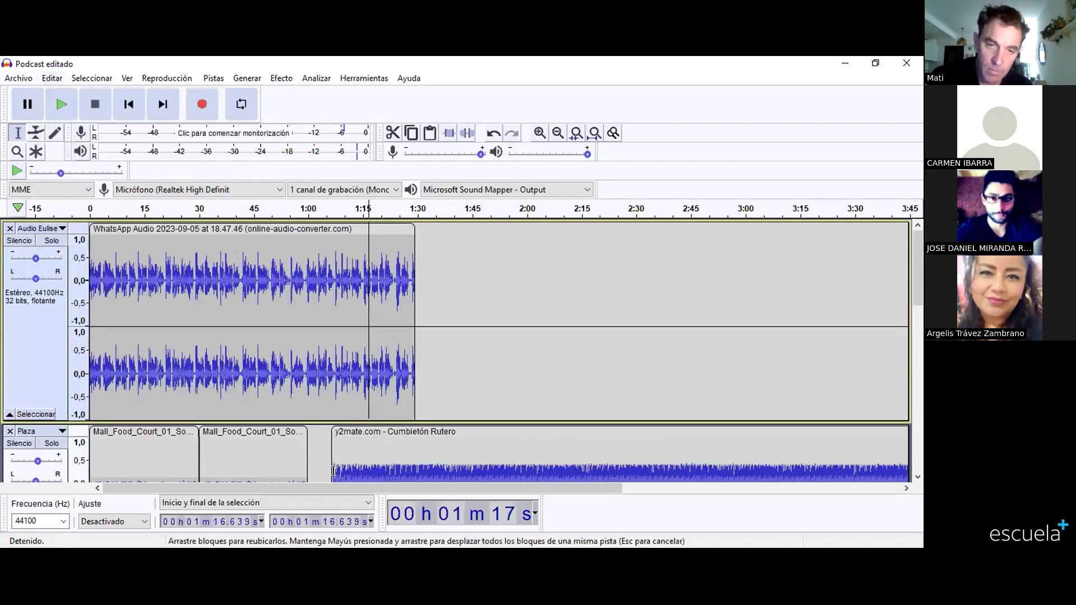
Step: Move the music clip on the Plaza track to start at about 1:35
scroll(359, 275, down, 3)
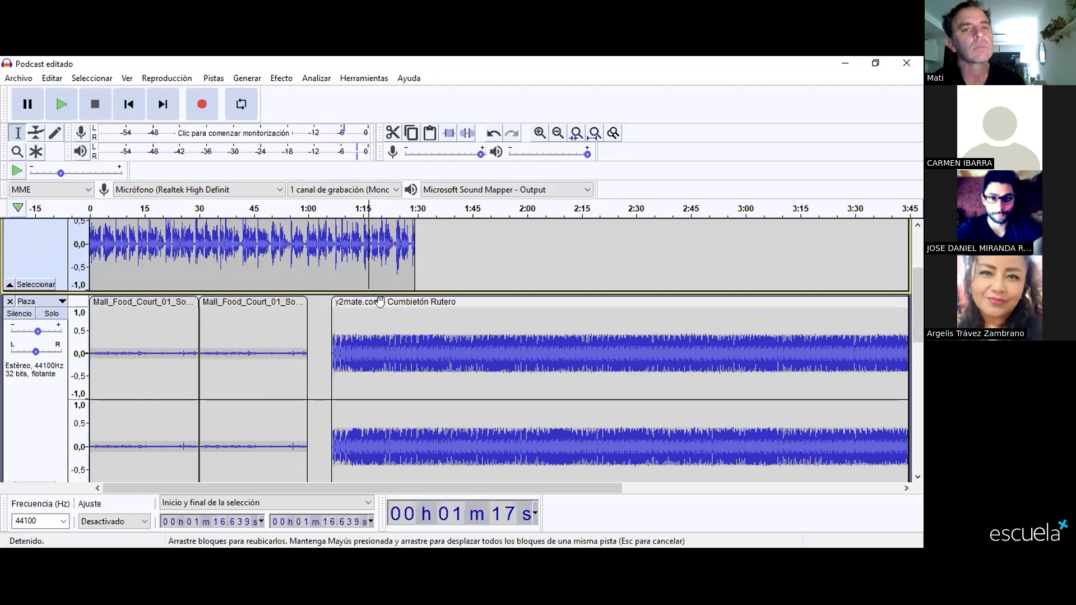
drag(380, 301, 479, 281)
scroll(480, 281, down, 1)
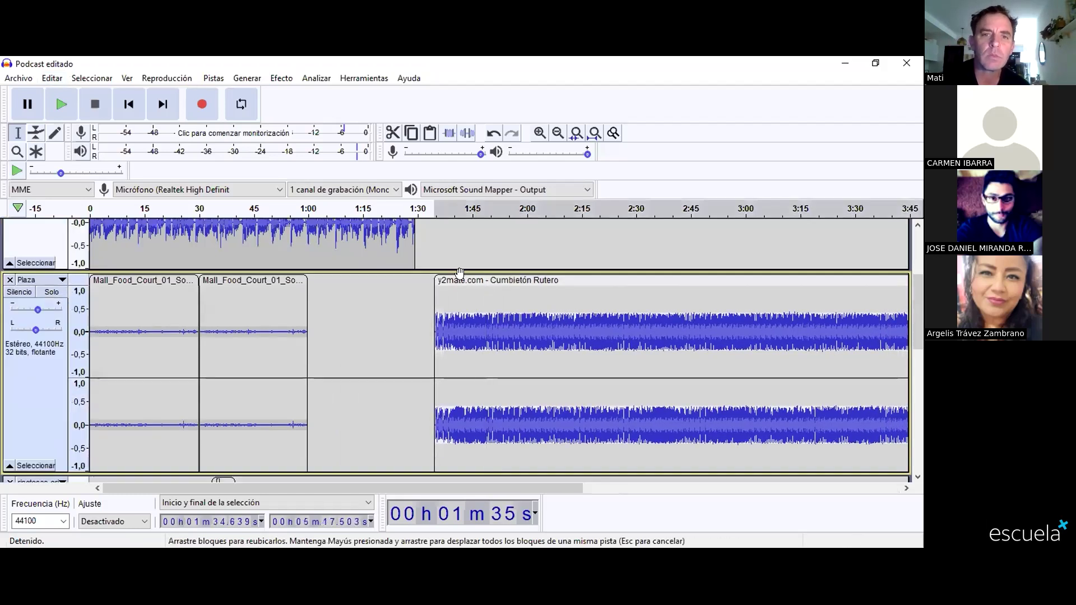
Step: Transfer the music clip from the Plaza track to the voice track by cut and paste, starting it at about 1:39
click(52, 79)
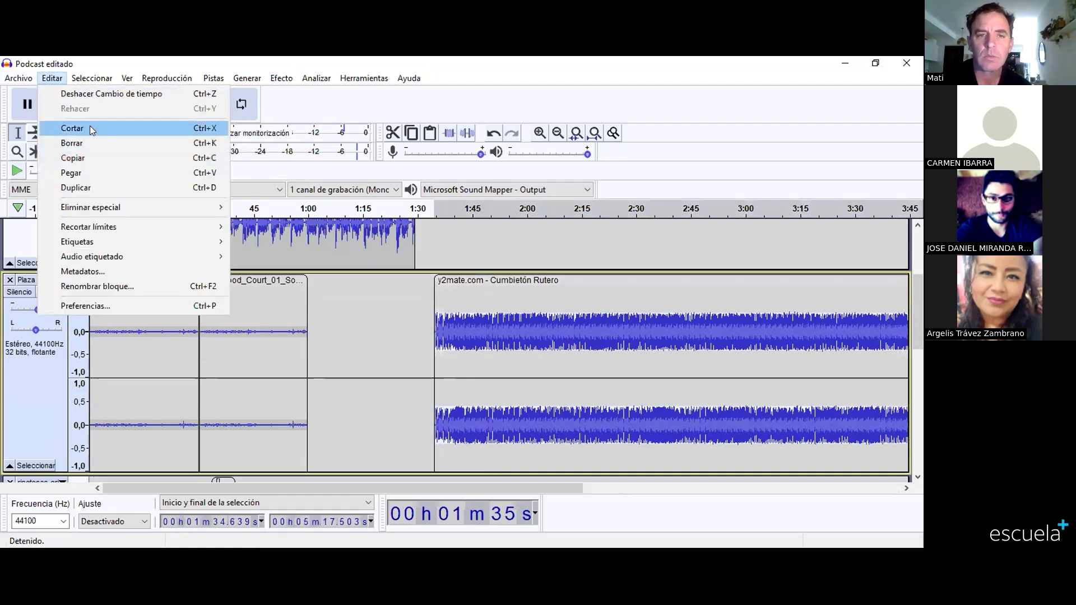
click(89, 129)
scroll(425, 256, up, 3)
click(423, 255)
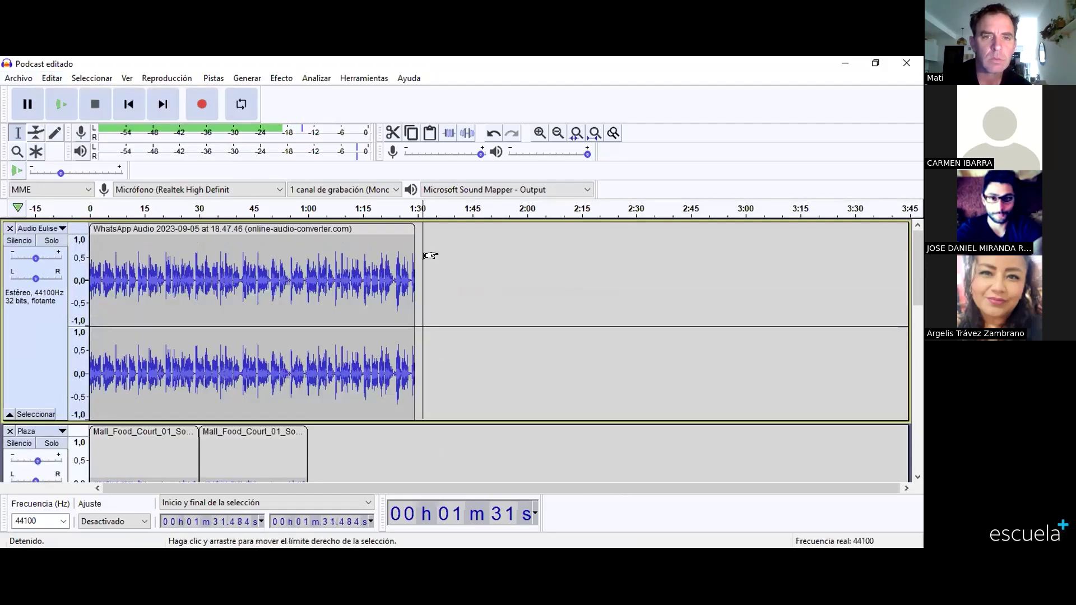
key(ctrl+v)
drag(456, 228, 484, 228)
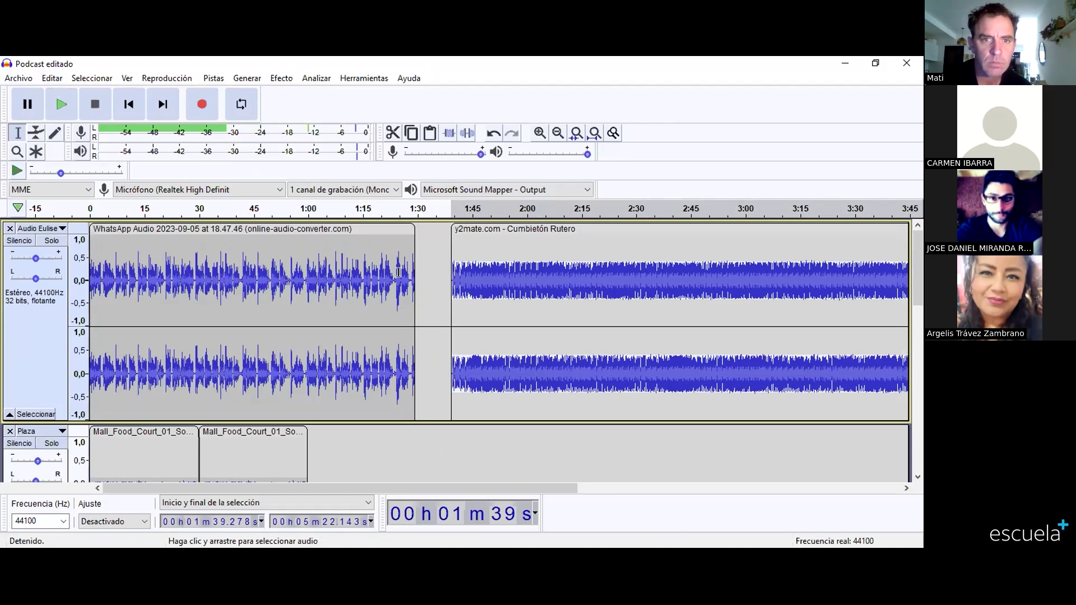
Step: Apply a fade-out to the end of the voice clip, from about 1:26 to 1:29
drag(402, 272, 405, 273)
drag(409, 273, 402, 276)
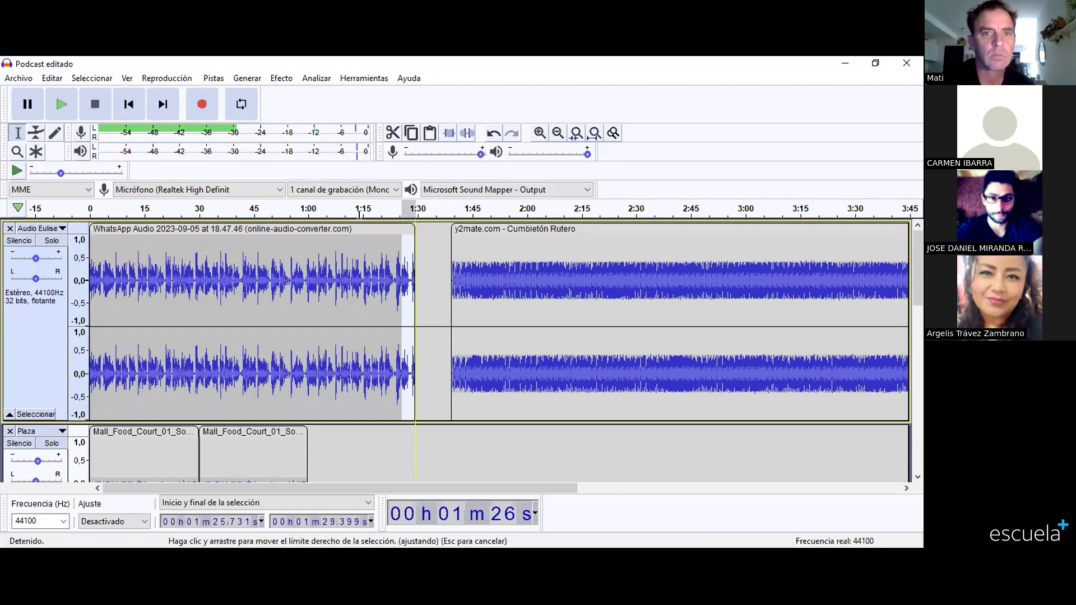
click(277, 78)
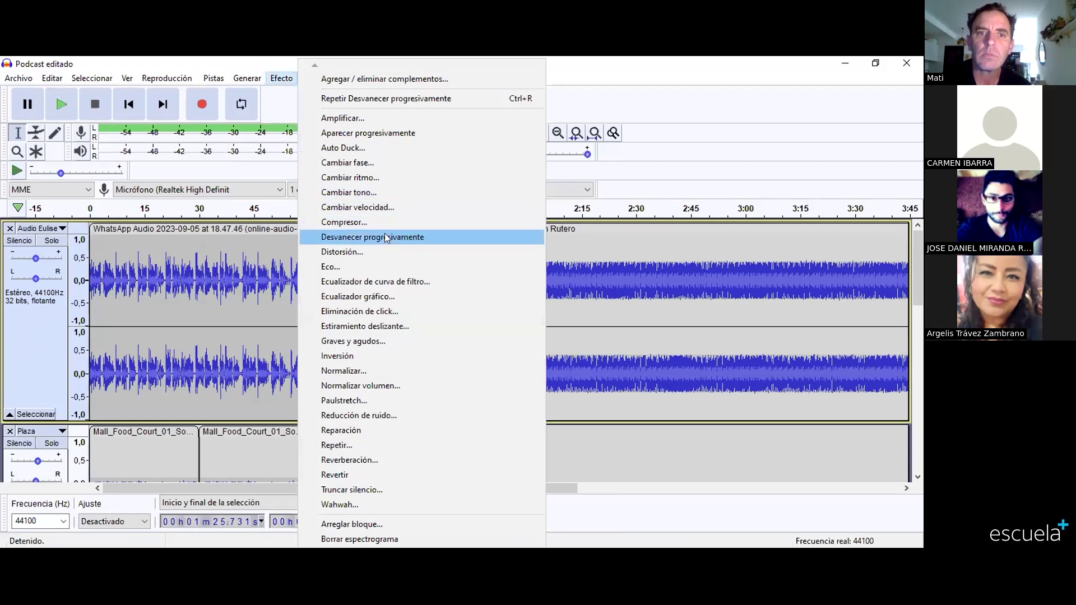
click(469, 236)
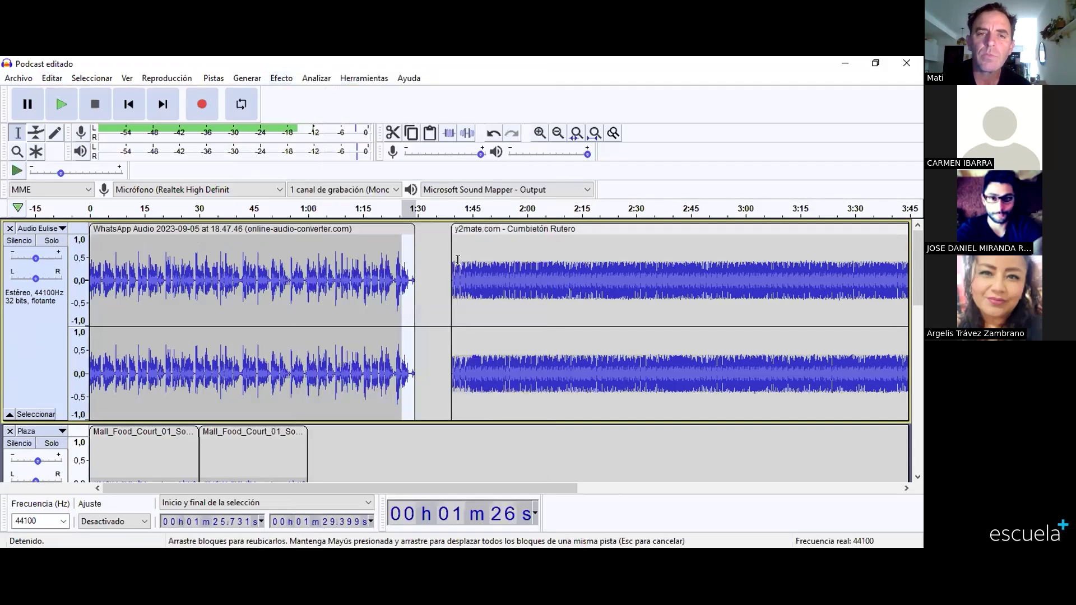
Step: Apply a fade-in to the start of the music clip on the voice track, from about 1:39 to 1:43
drag(461, 263, 452, 264)
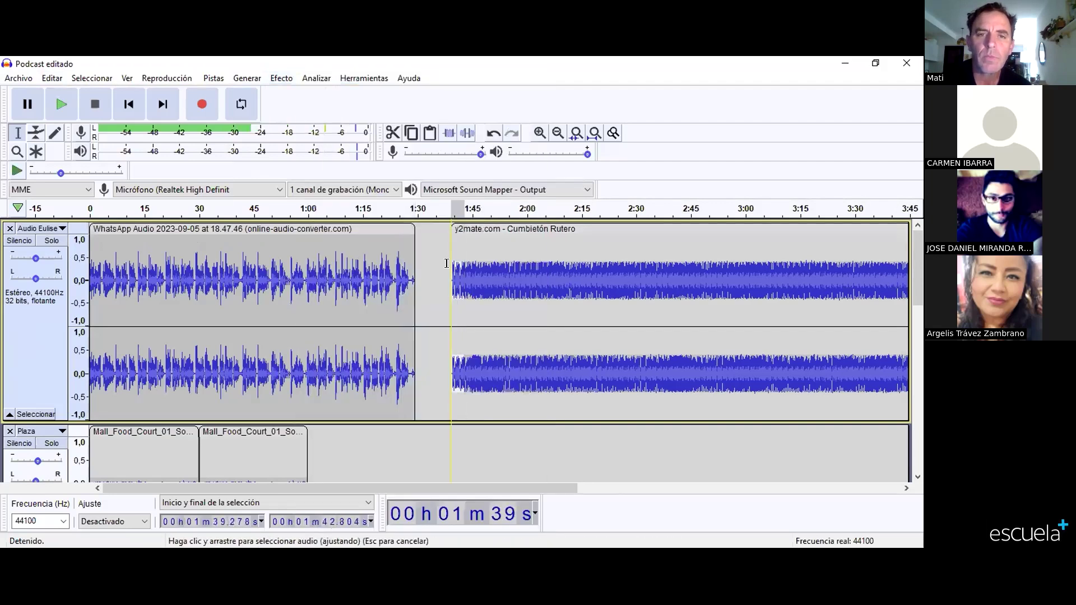
click(275, 81)
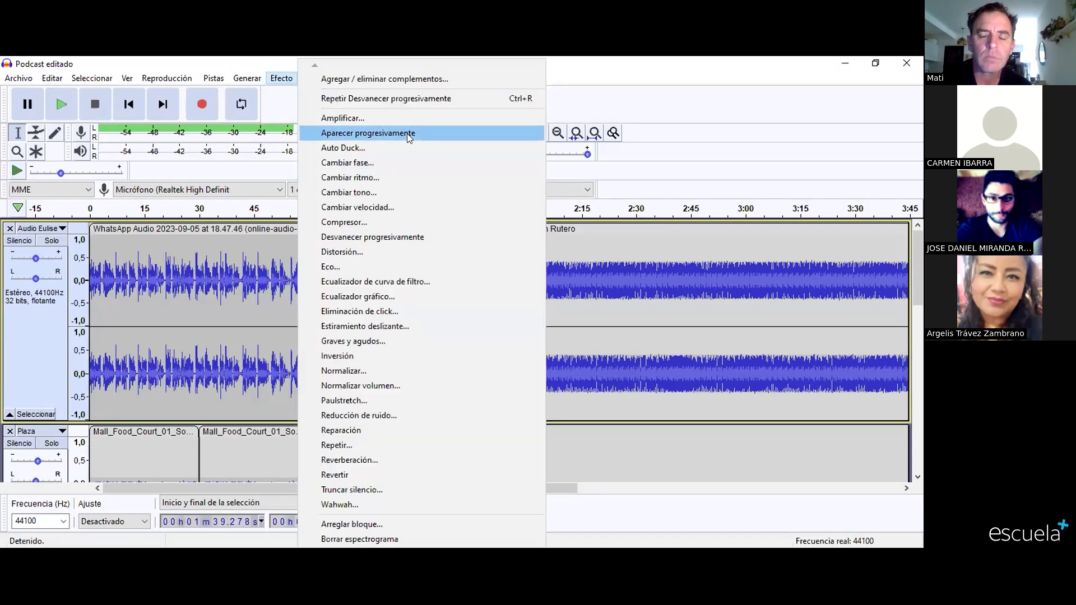
click(407, 133)
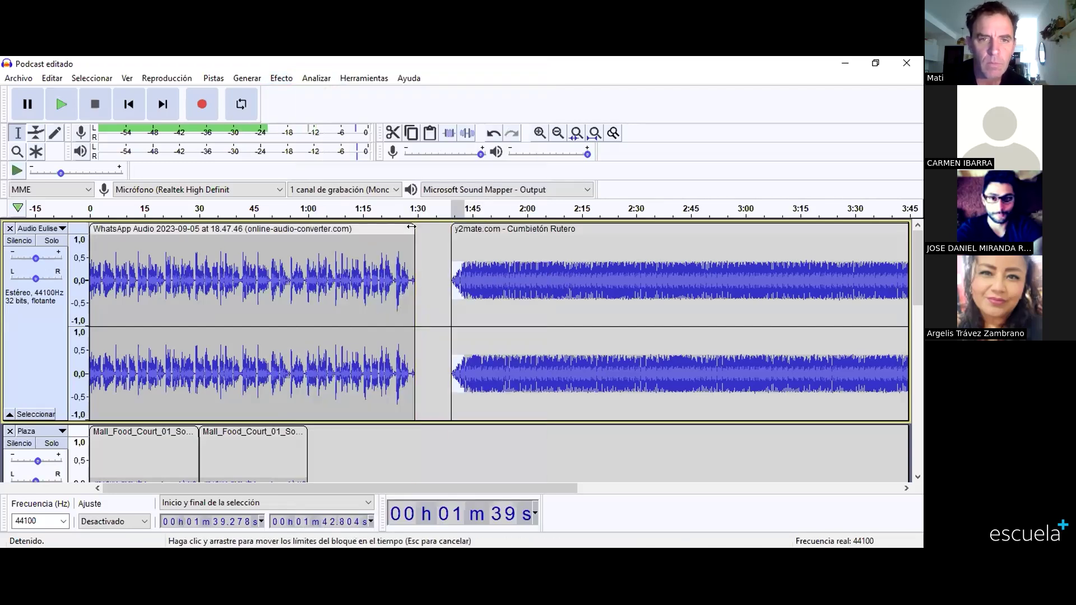
Step: Move the music clip to start right after the voice clip at about 1:29, and play the transition from about 1:24
drag(486, 228, 458, 230)
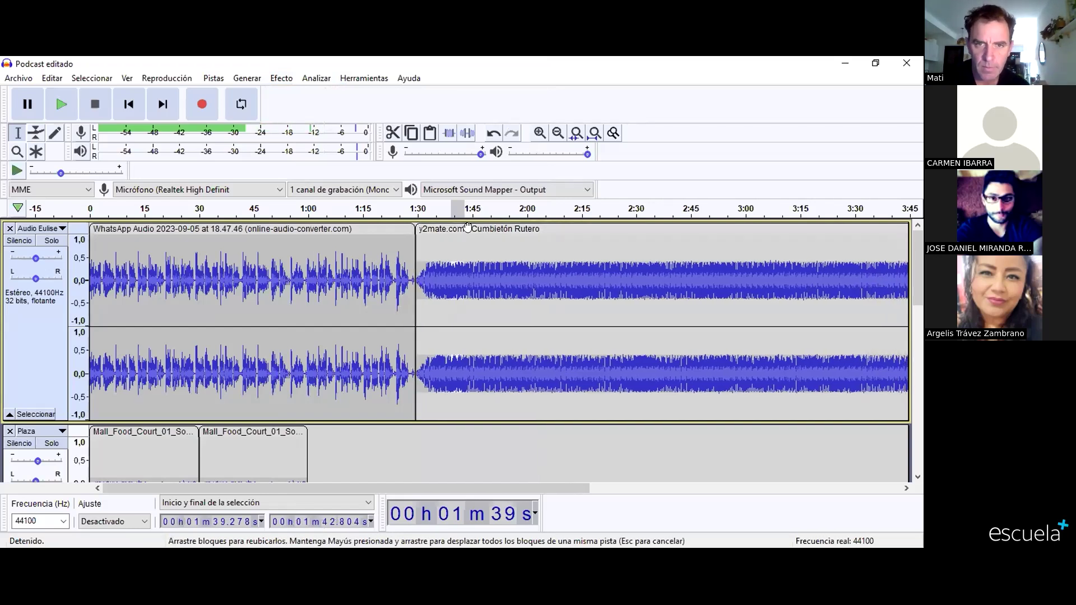
click(468, 227)
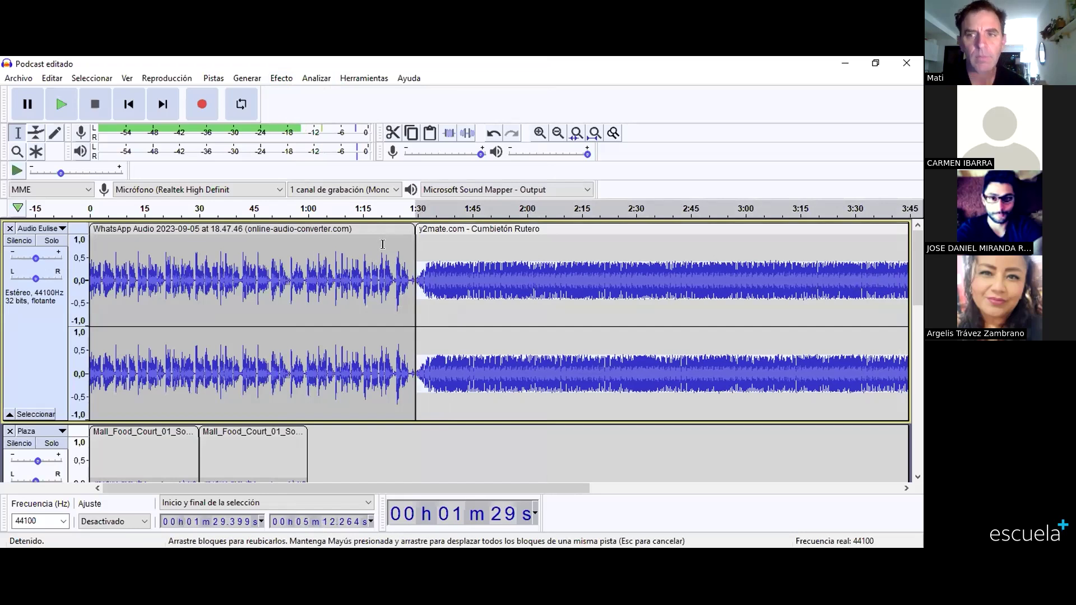
click(396, 275)
key(space)
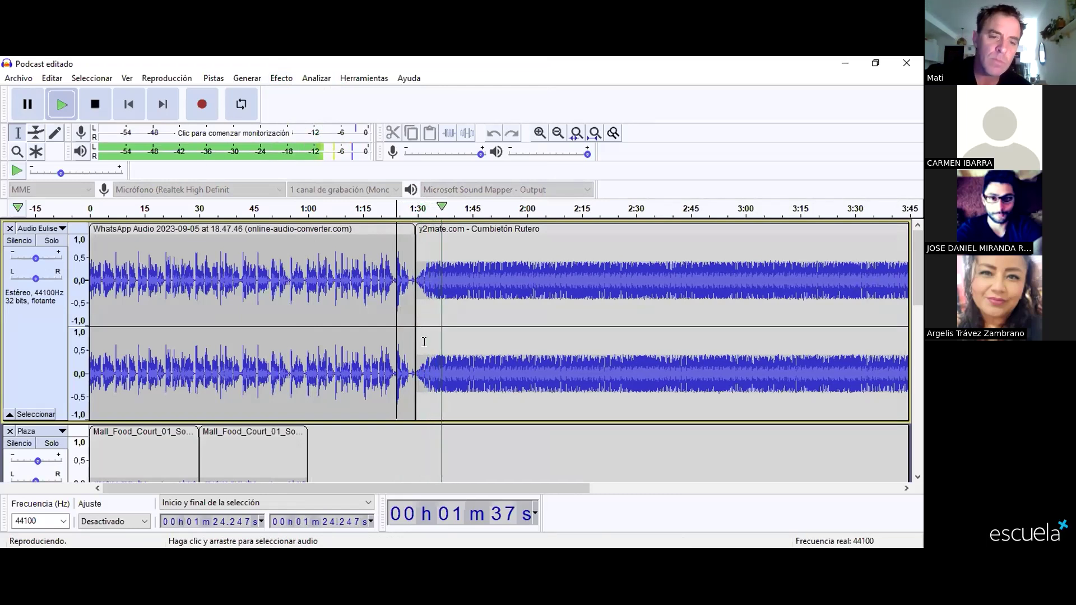
key(space)
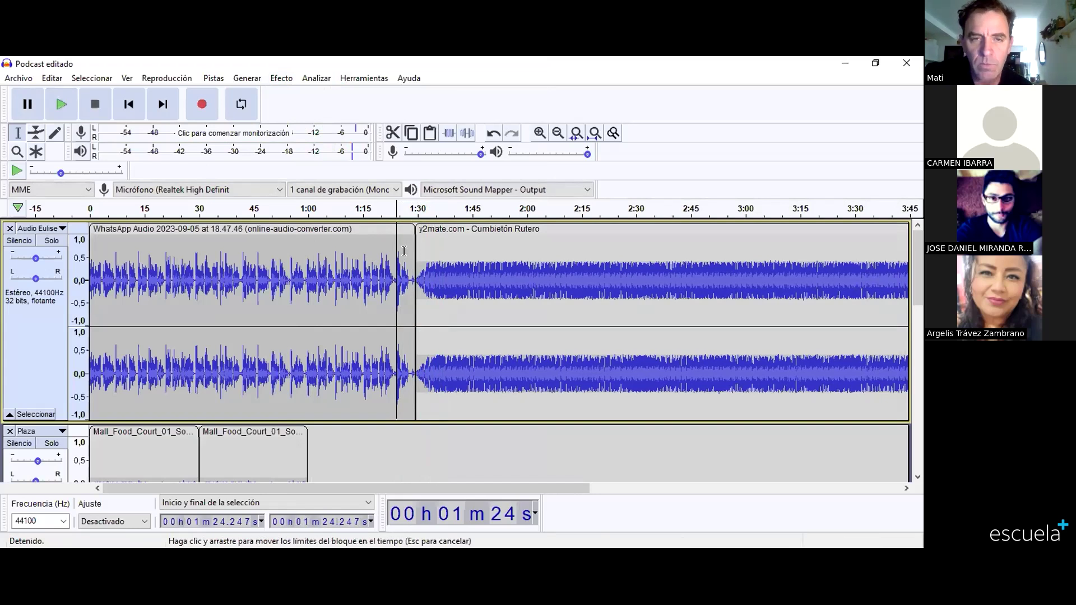
Step: Transfer the music clip from the voice track to the Plaza track by cut and paste, starting it at about 1:11
click(474, 228)
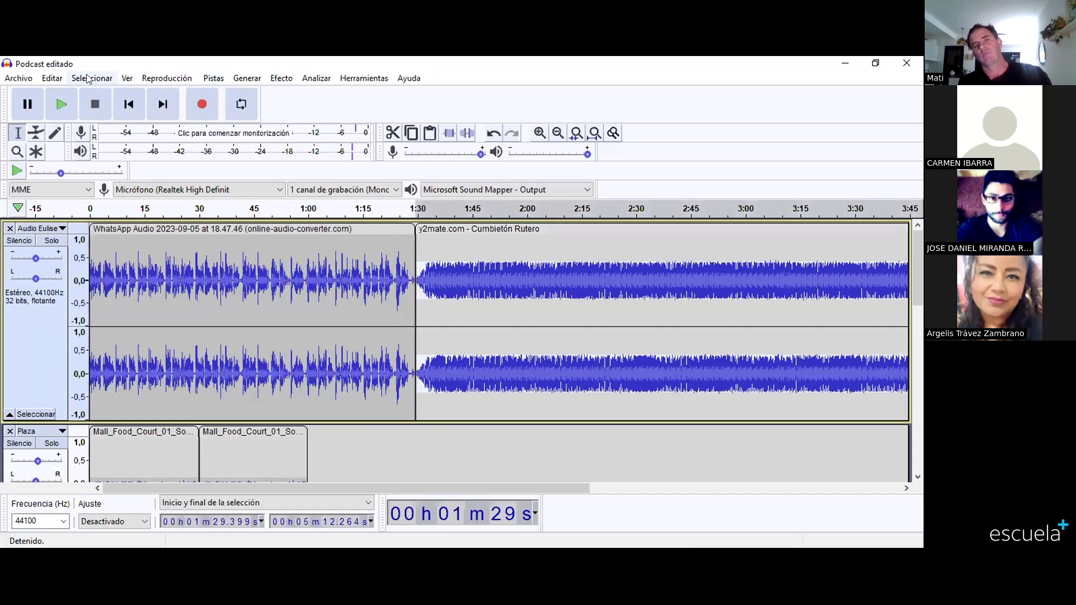
click(112, 124)
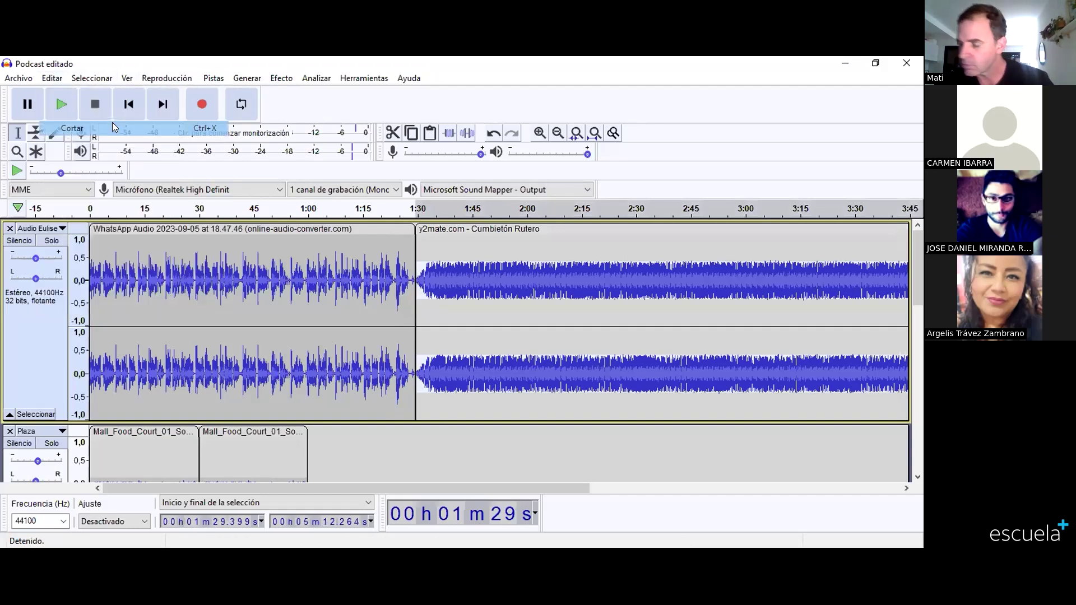
scroll(337, 437, down, 3)
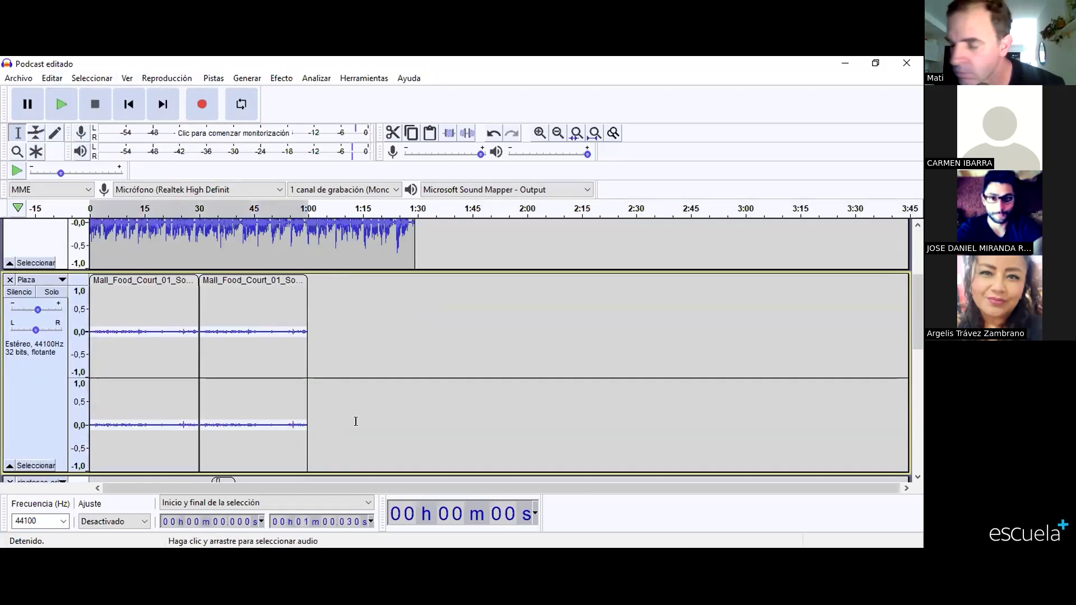
click(348, 339)
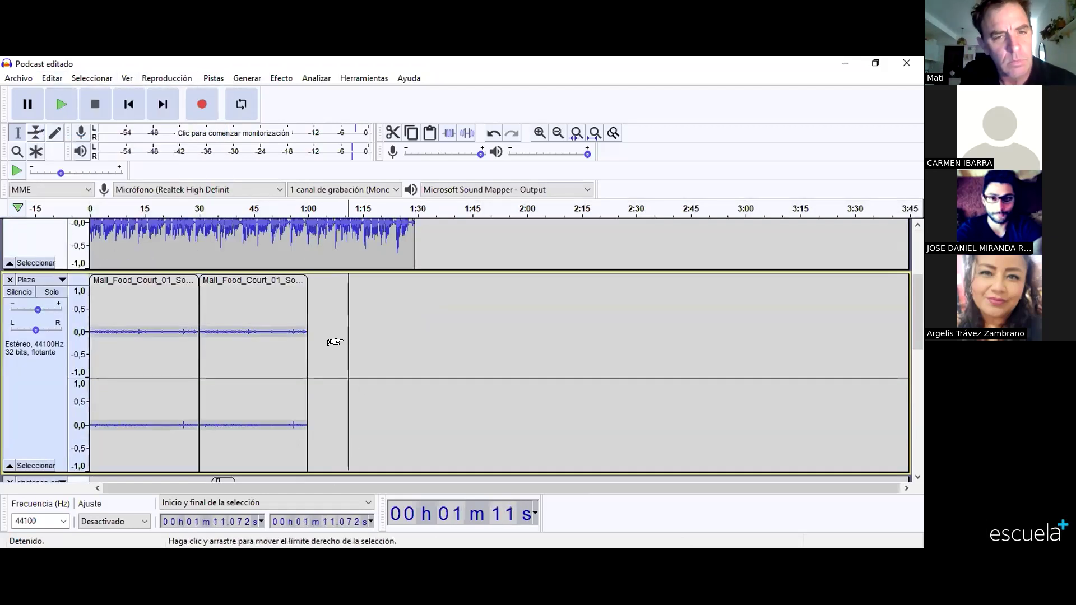
click(53, 79)
click(98, 168)
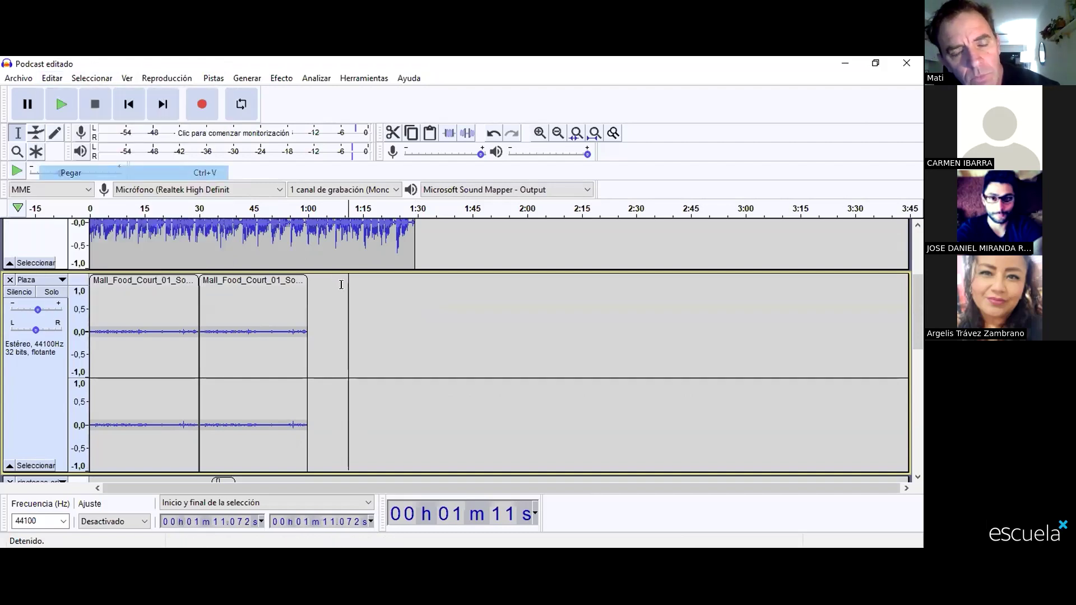
Step: Lower the volume of the Plaza track's music clip with the Envelope tool, using control points at about 1:19 and 1:41
scroll(341, 284, up, 2)
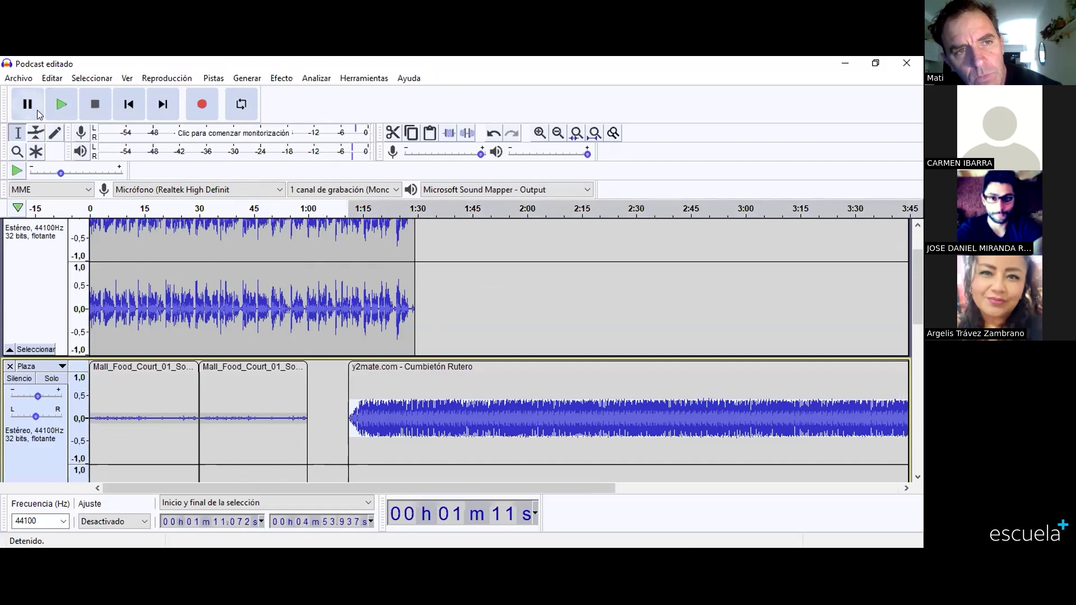
click(36, 133)
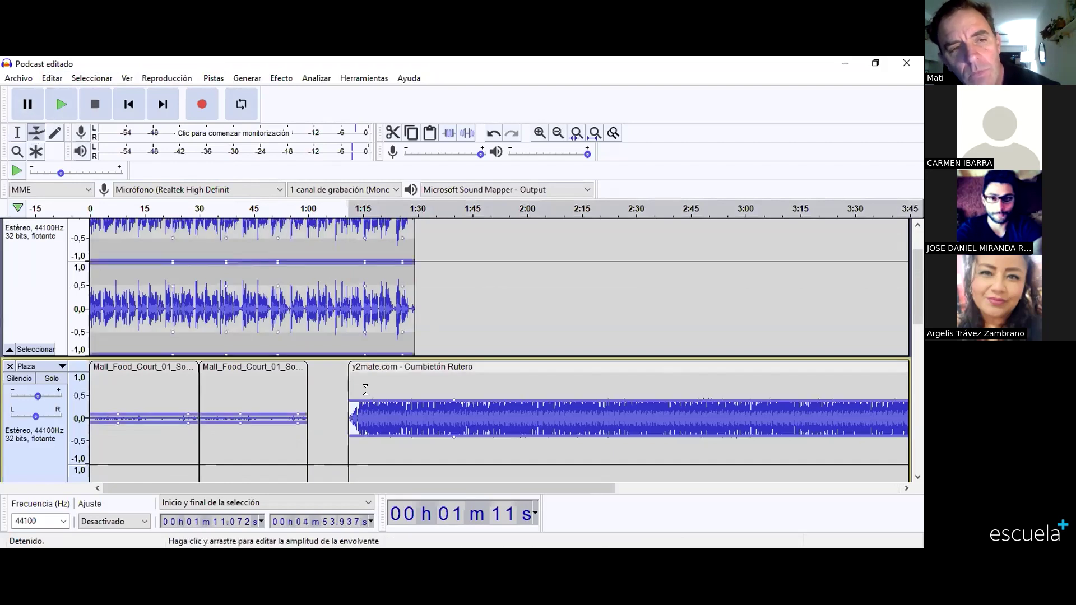
drag(369, 395, 374, 403)
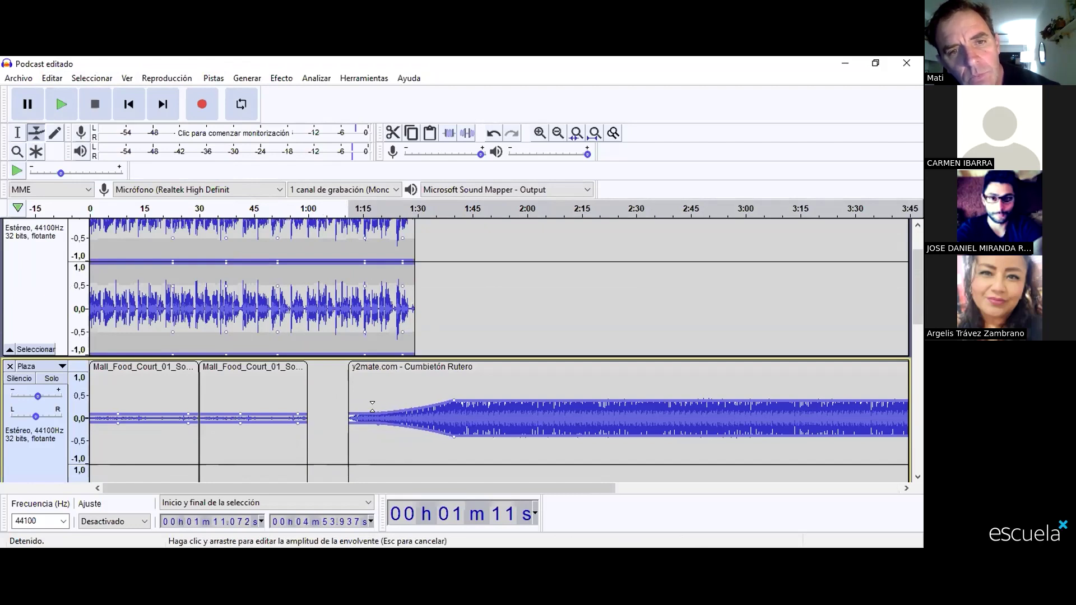
scroll(447, 306, down, 2)
drag(453, 312, 458, 332)
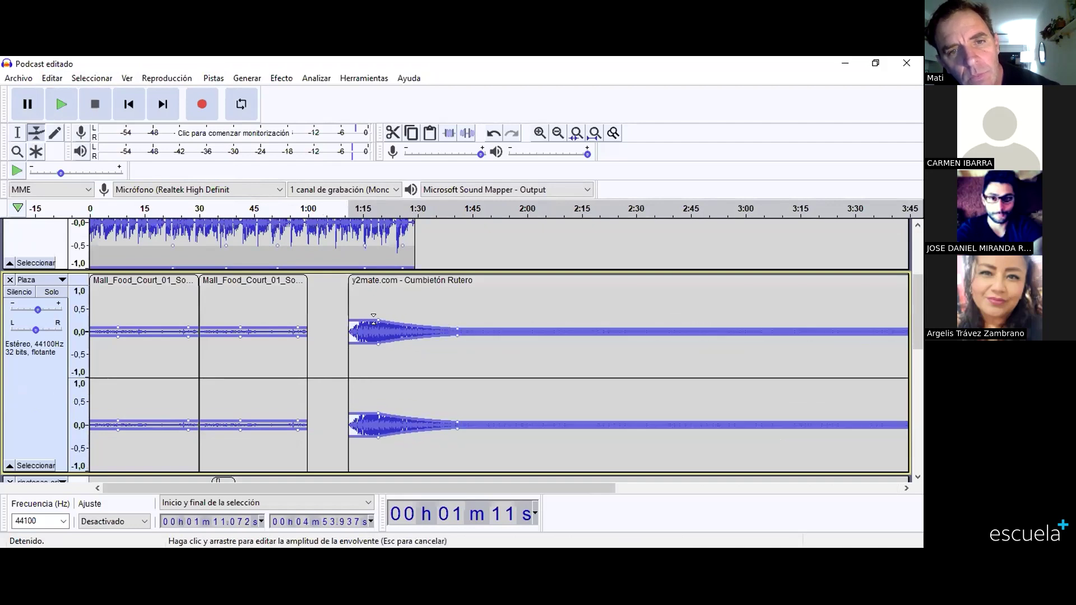
click(372, 318)
drag(372, 318, 372, 320)
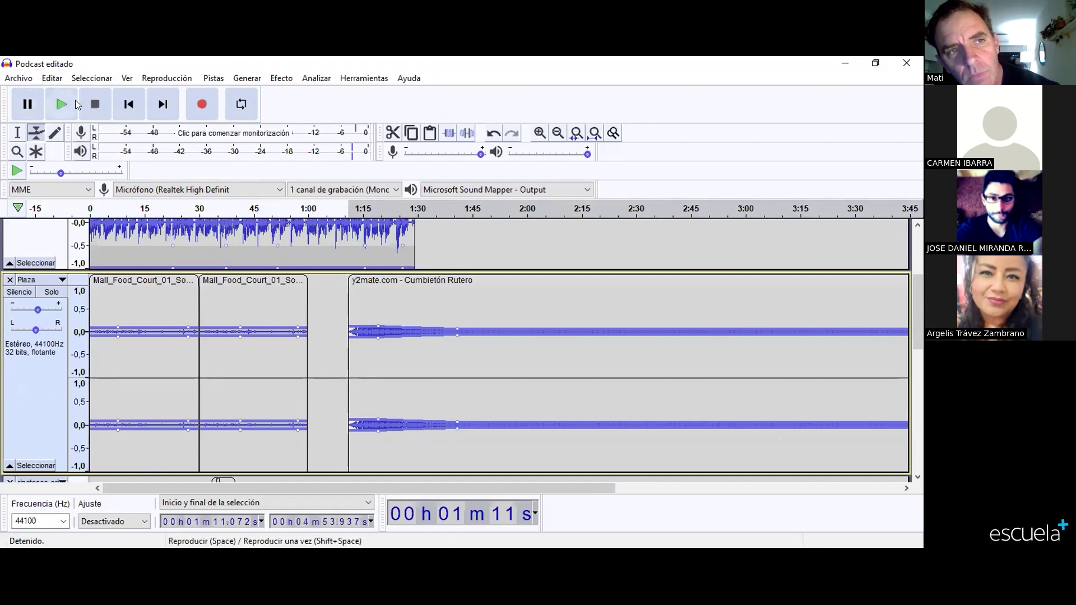
Step: Play the voice and music together from about 1:12, and move the Plaza track's music clip to start at about 1:30
click(17, 133)
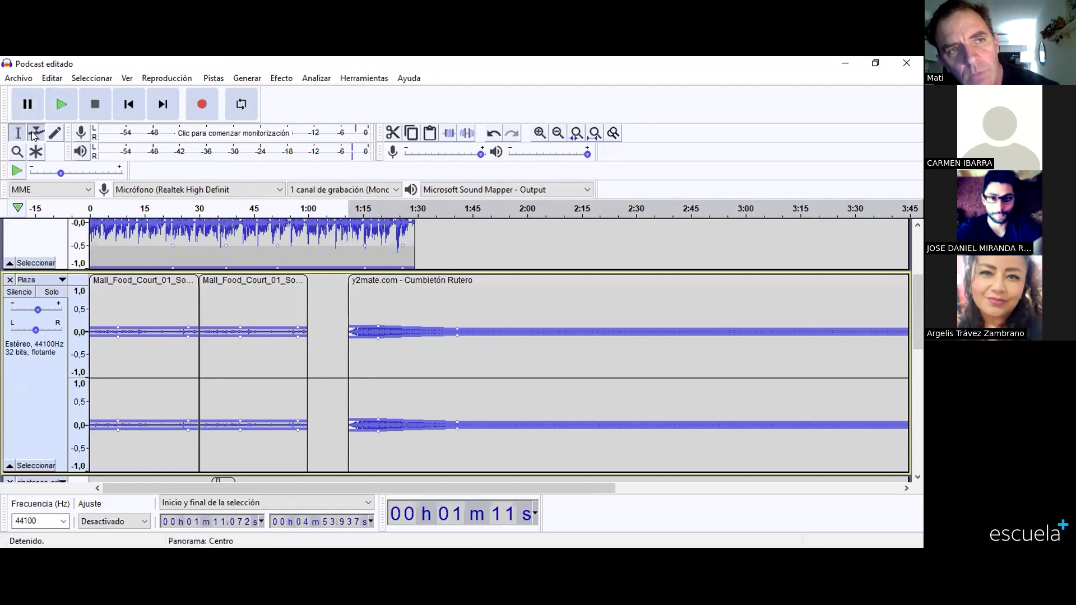
click(354, 260)
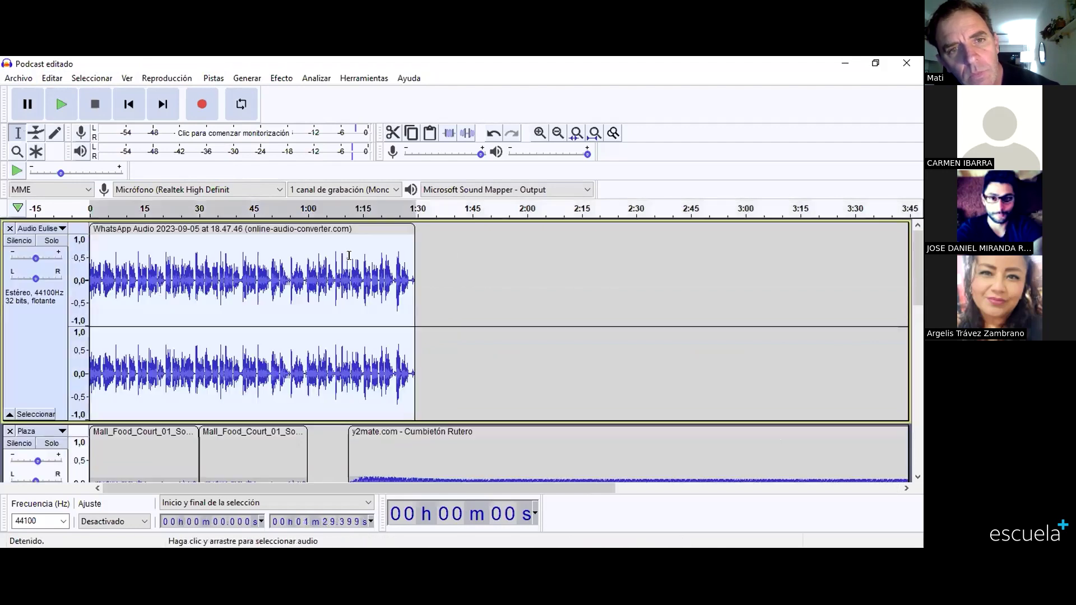
key(space)
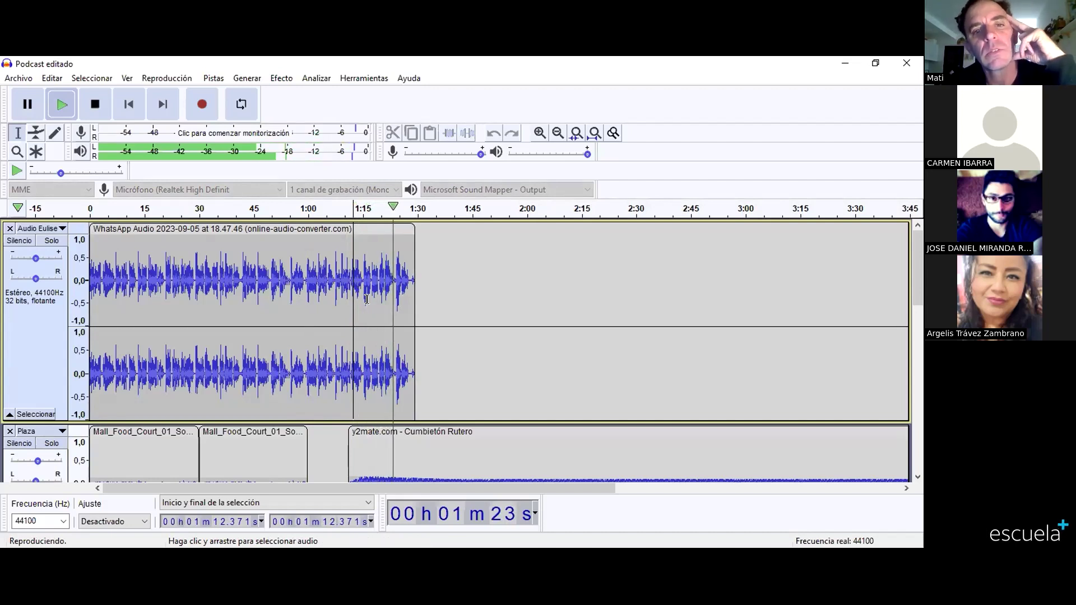
key(space)
scroll(438, 283, down, 3)
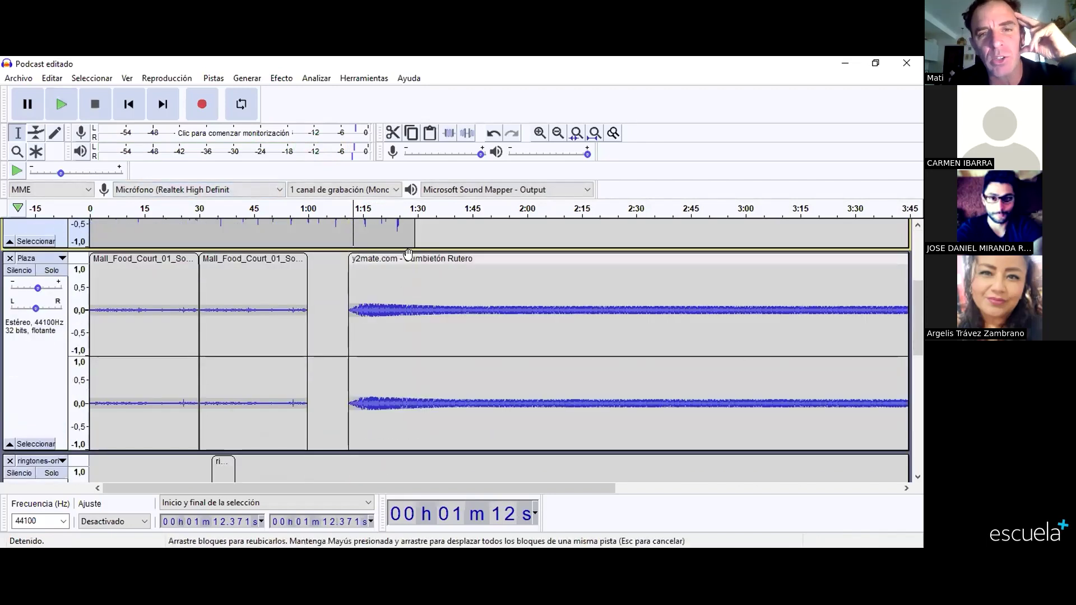
drag(410, 255, 473, 253)
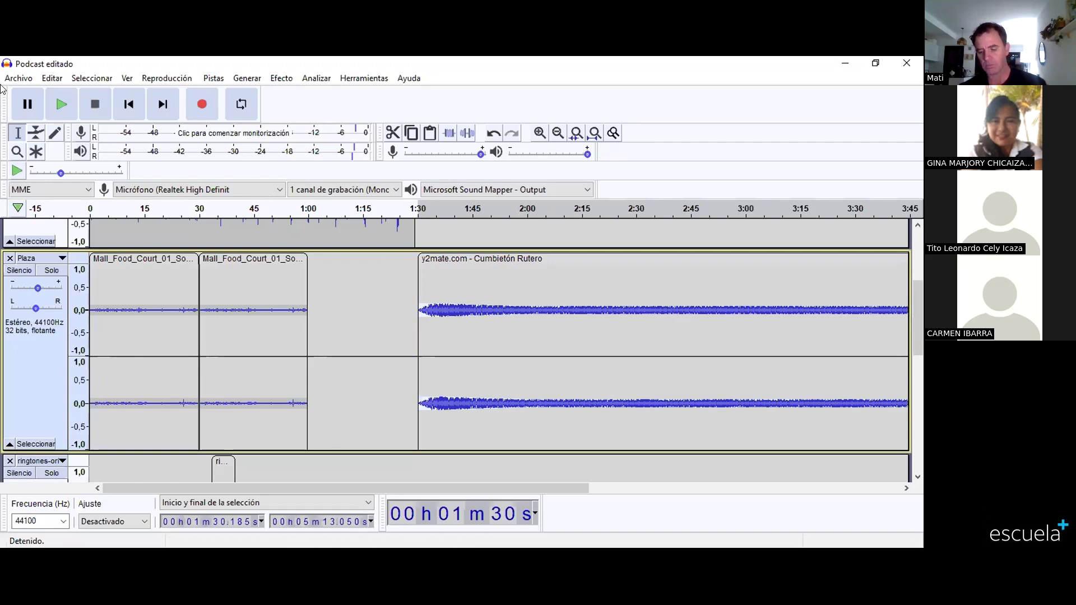
Step: Delete the music clip from the Plaza track, leaving the two food court clips
double_click(463, 253)
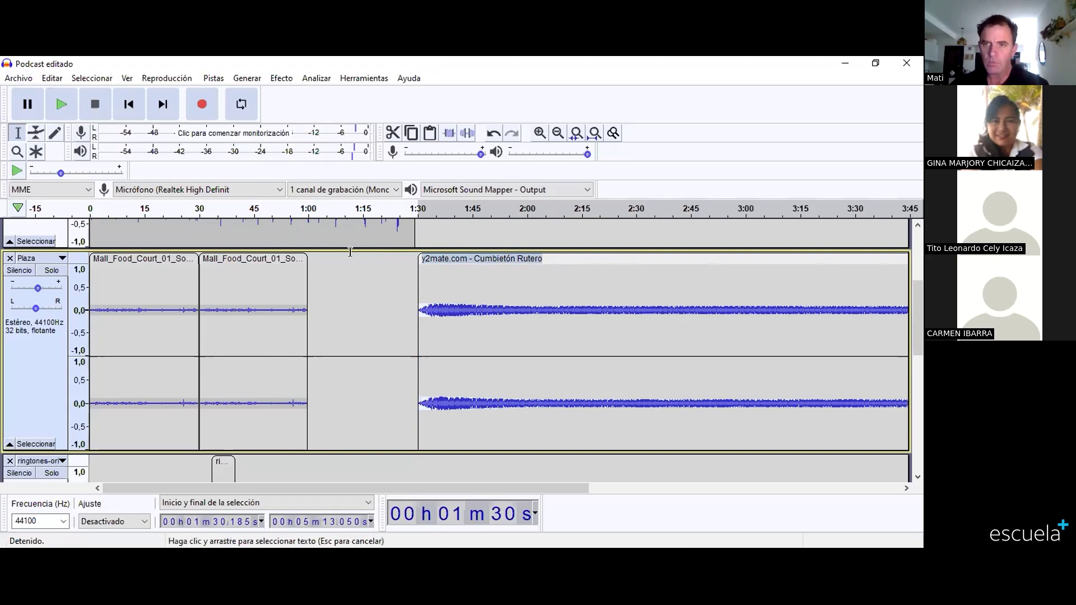
key(BackSpace)
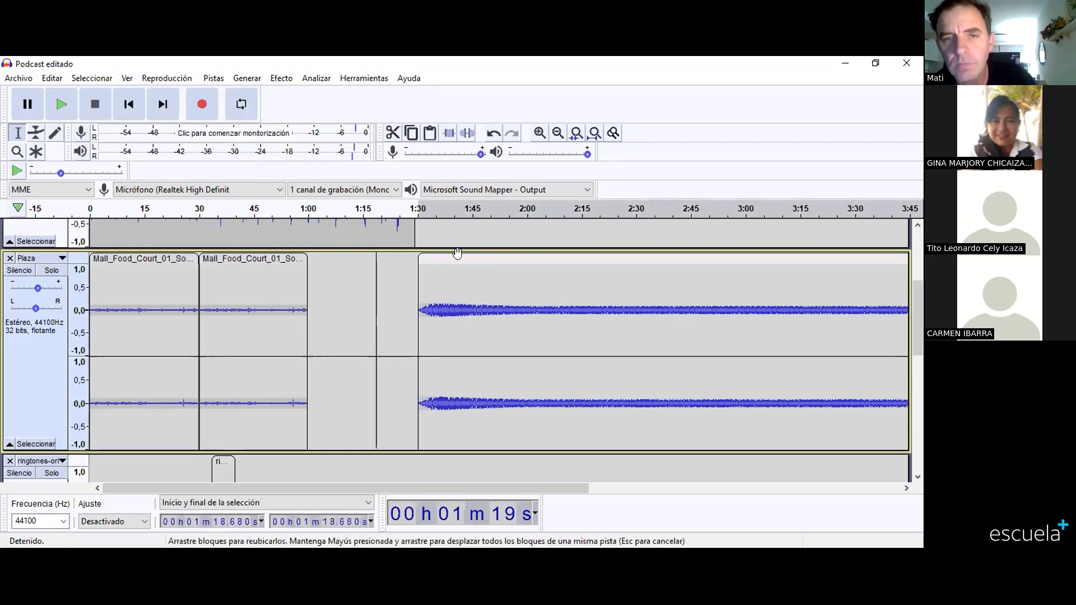
key(Delete)
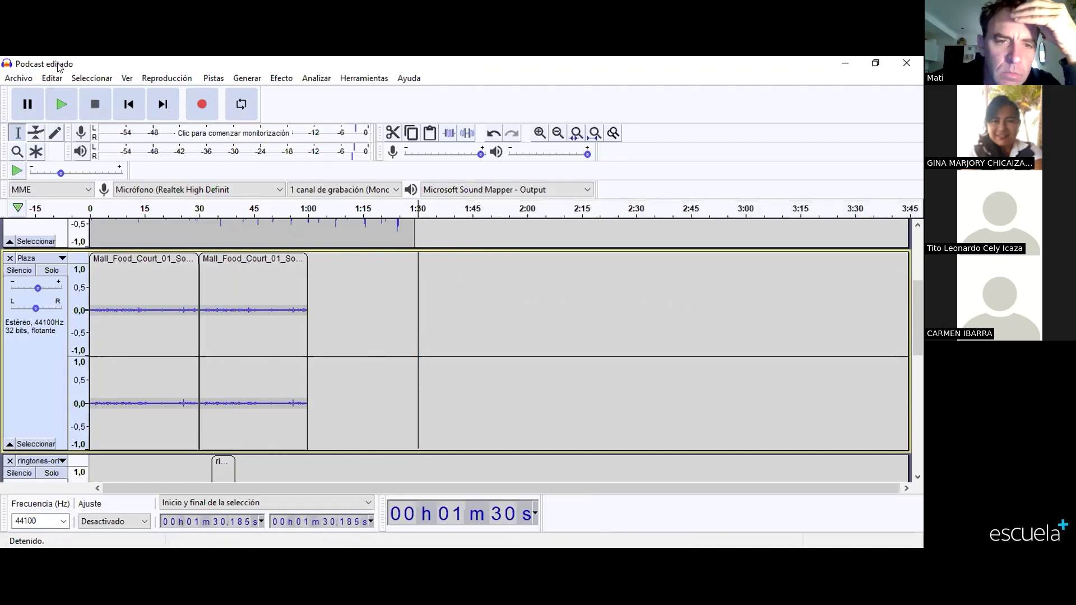
Step: Save the project to the desktop as an AUP3 project file named Podcast editado
click(19, 78)
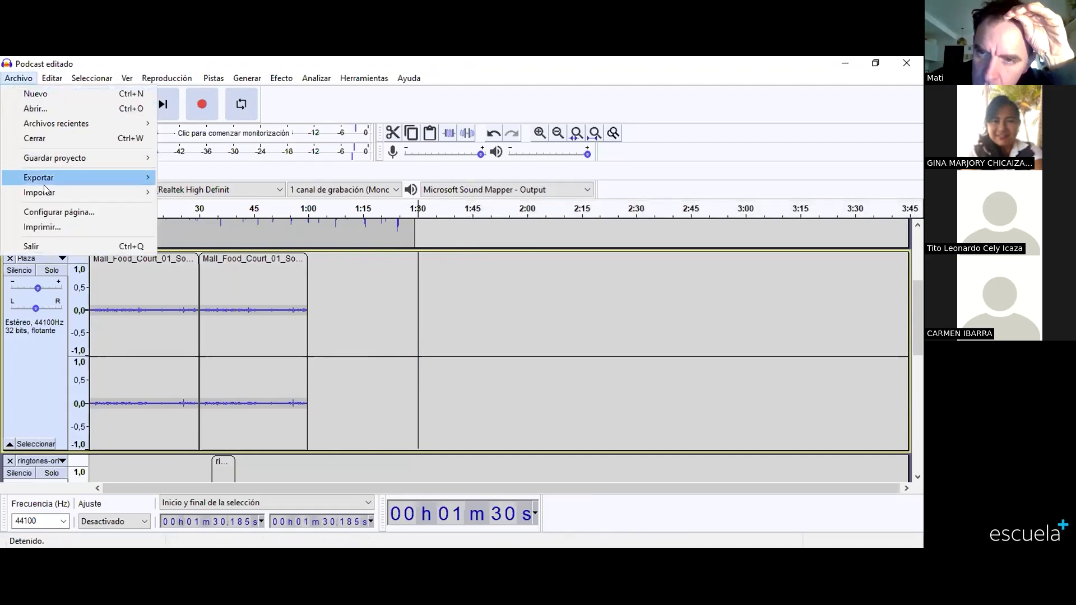
mouse_move(55, 174)
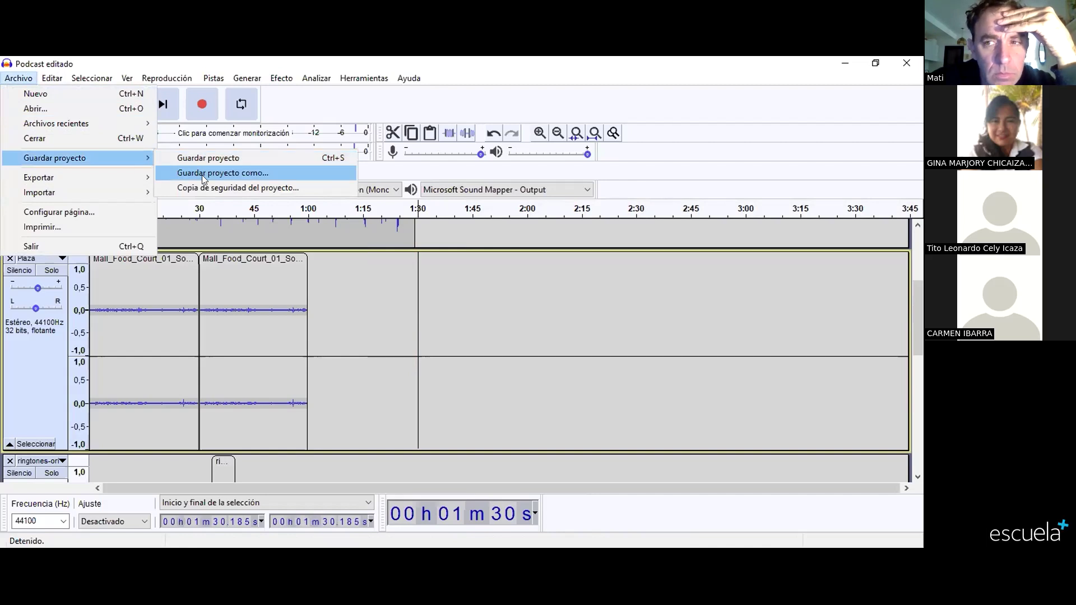
click(201, 174)
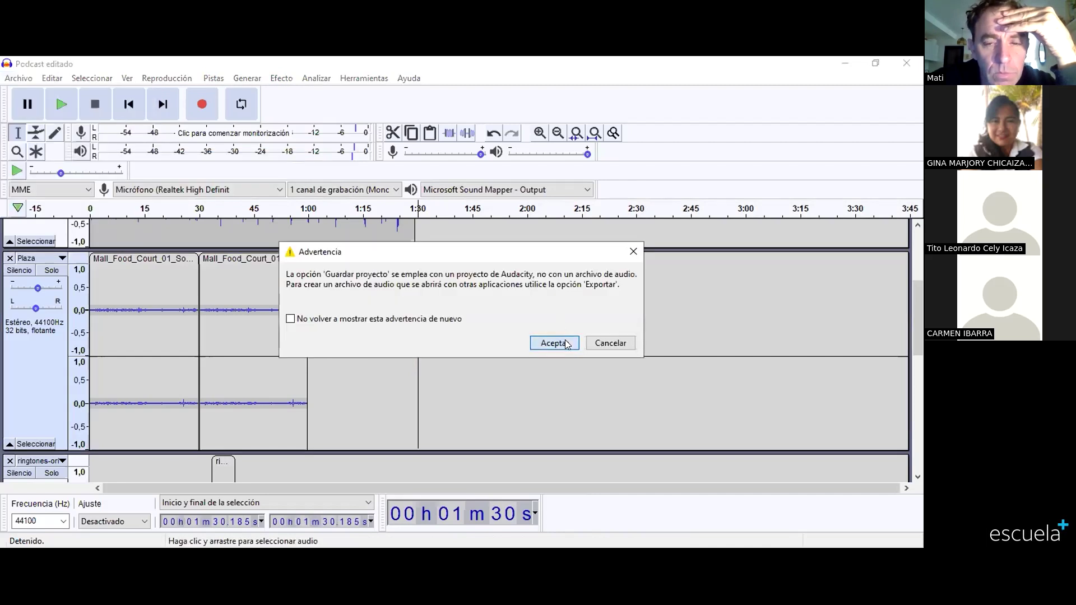
click(566, 344)
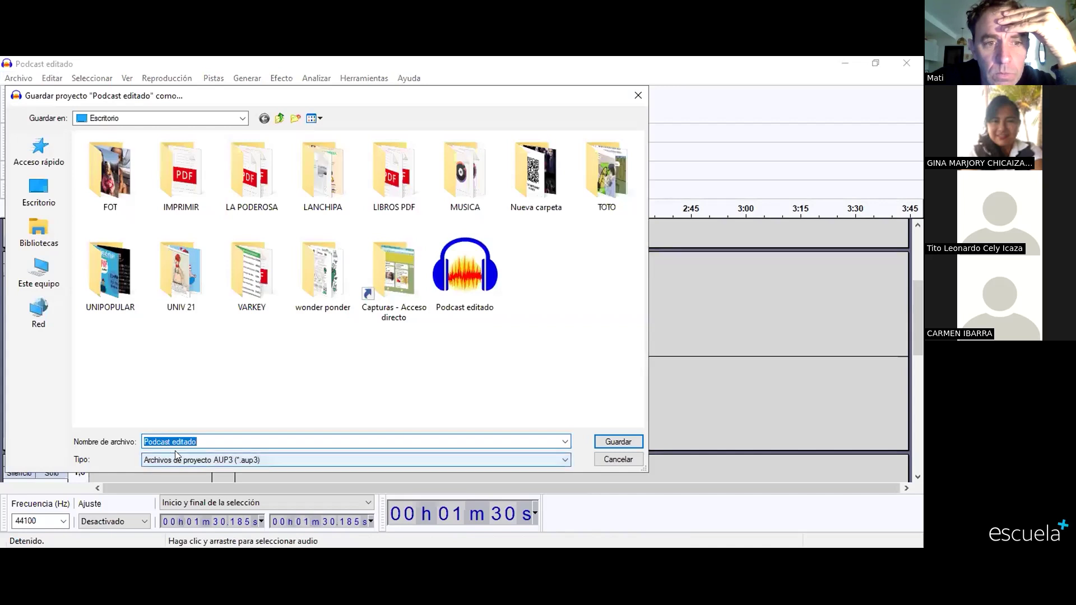
click(636, 440)
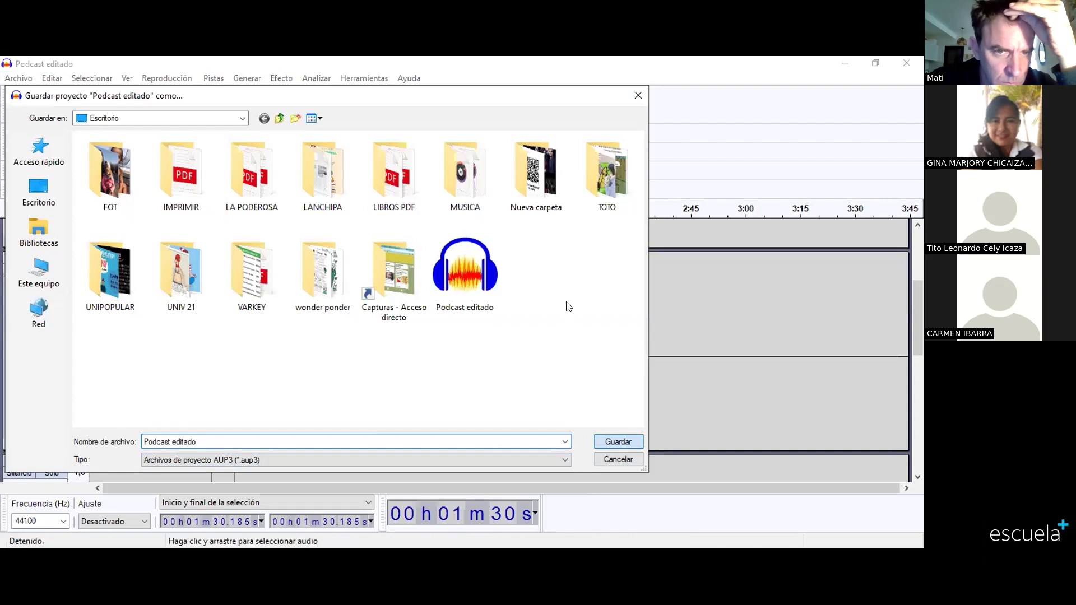
click(606, 311)
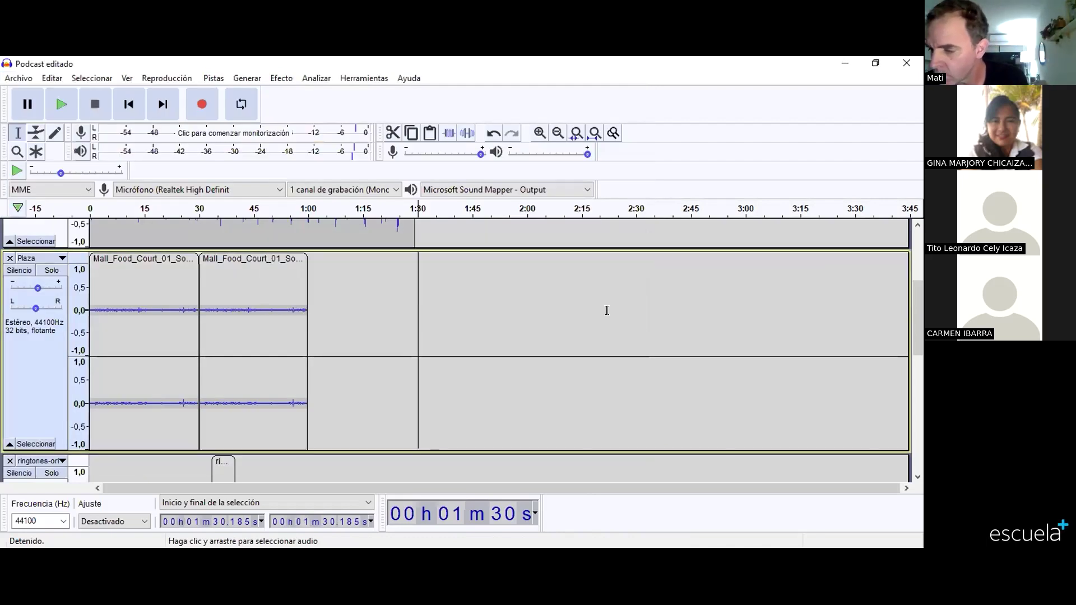
Step: Export the mix to the desktop as the MP3 file Podcast editado, at standard 170-210 kbps quality in joint stereo, with the metadata tags as they are
click(13, 80)
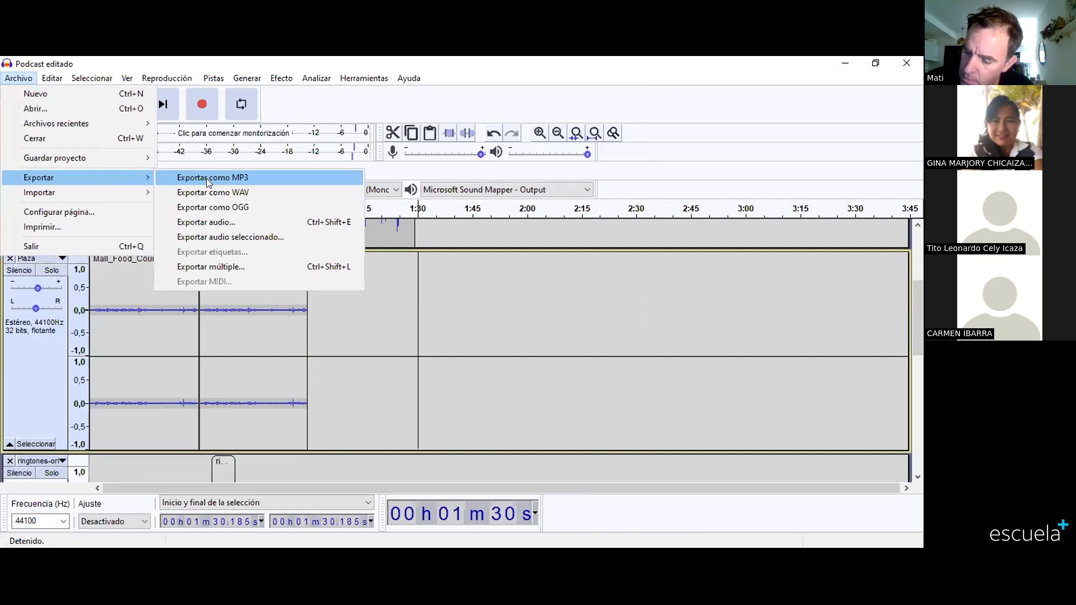
click(206, 178)
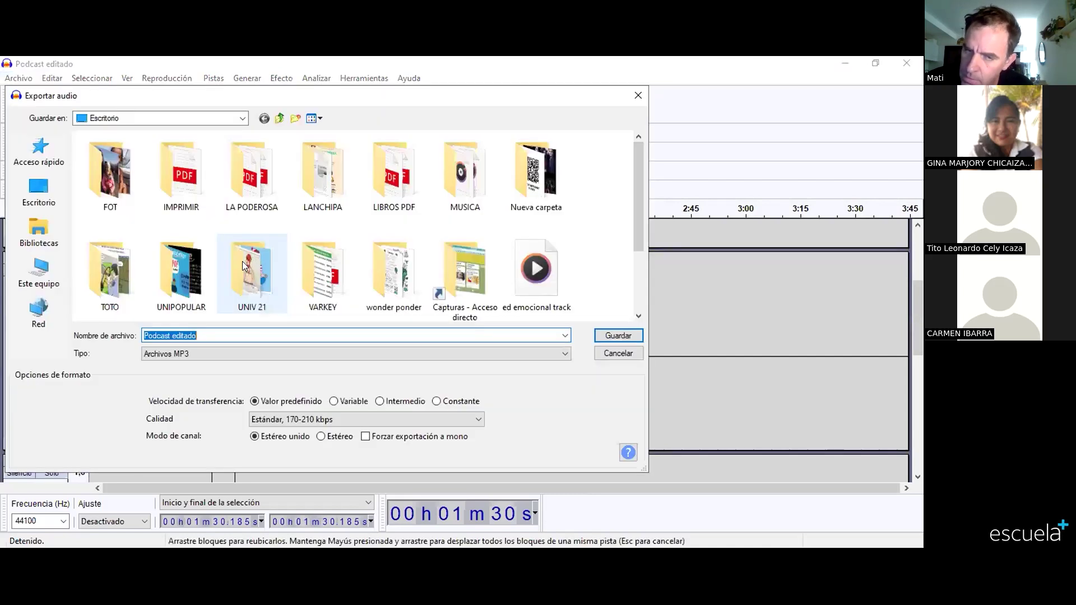
click(613, 338)
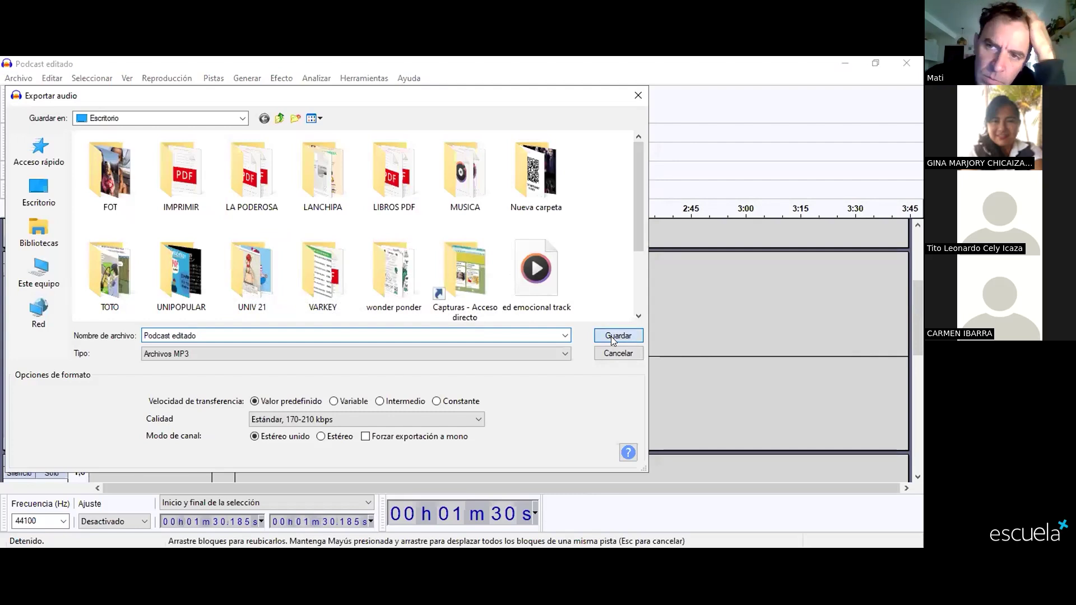
click(564, 470)
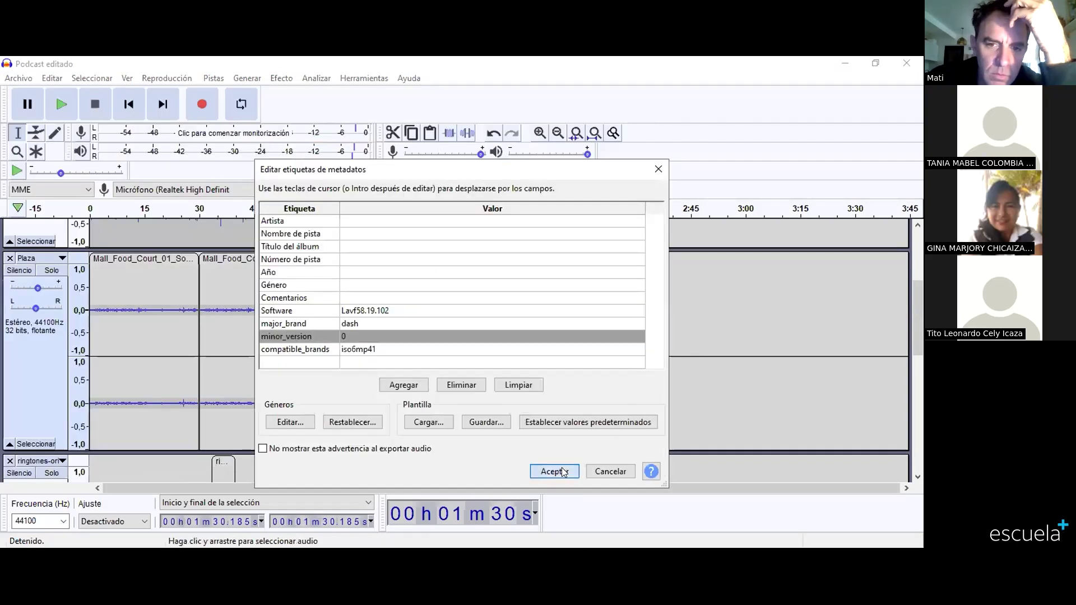
click(564, 471)
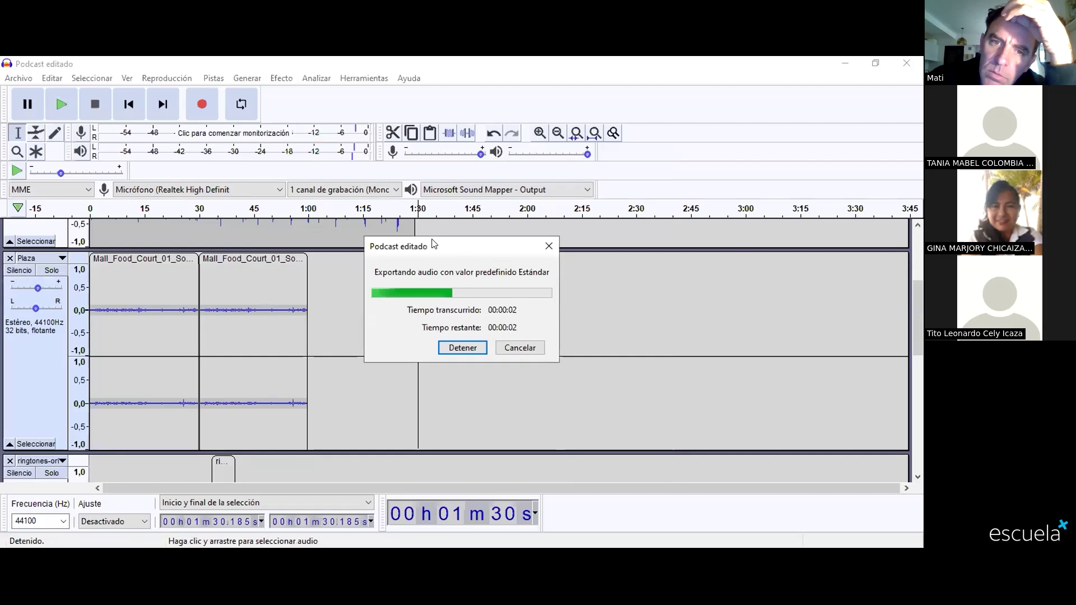